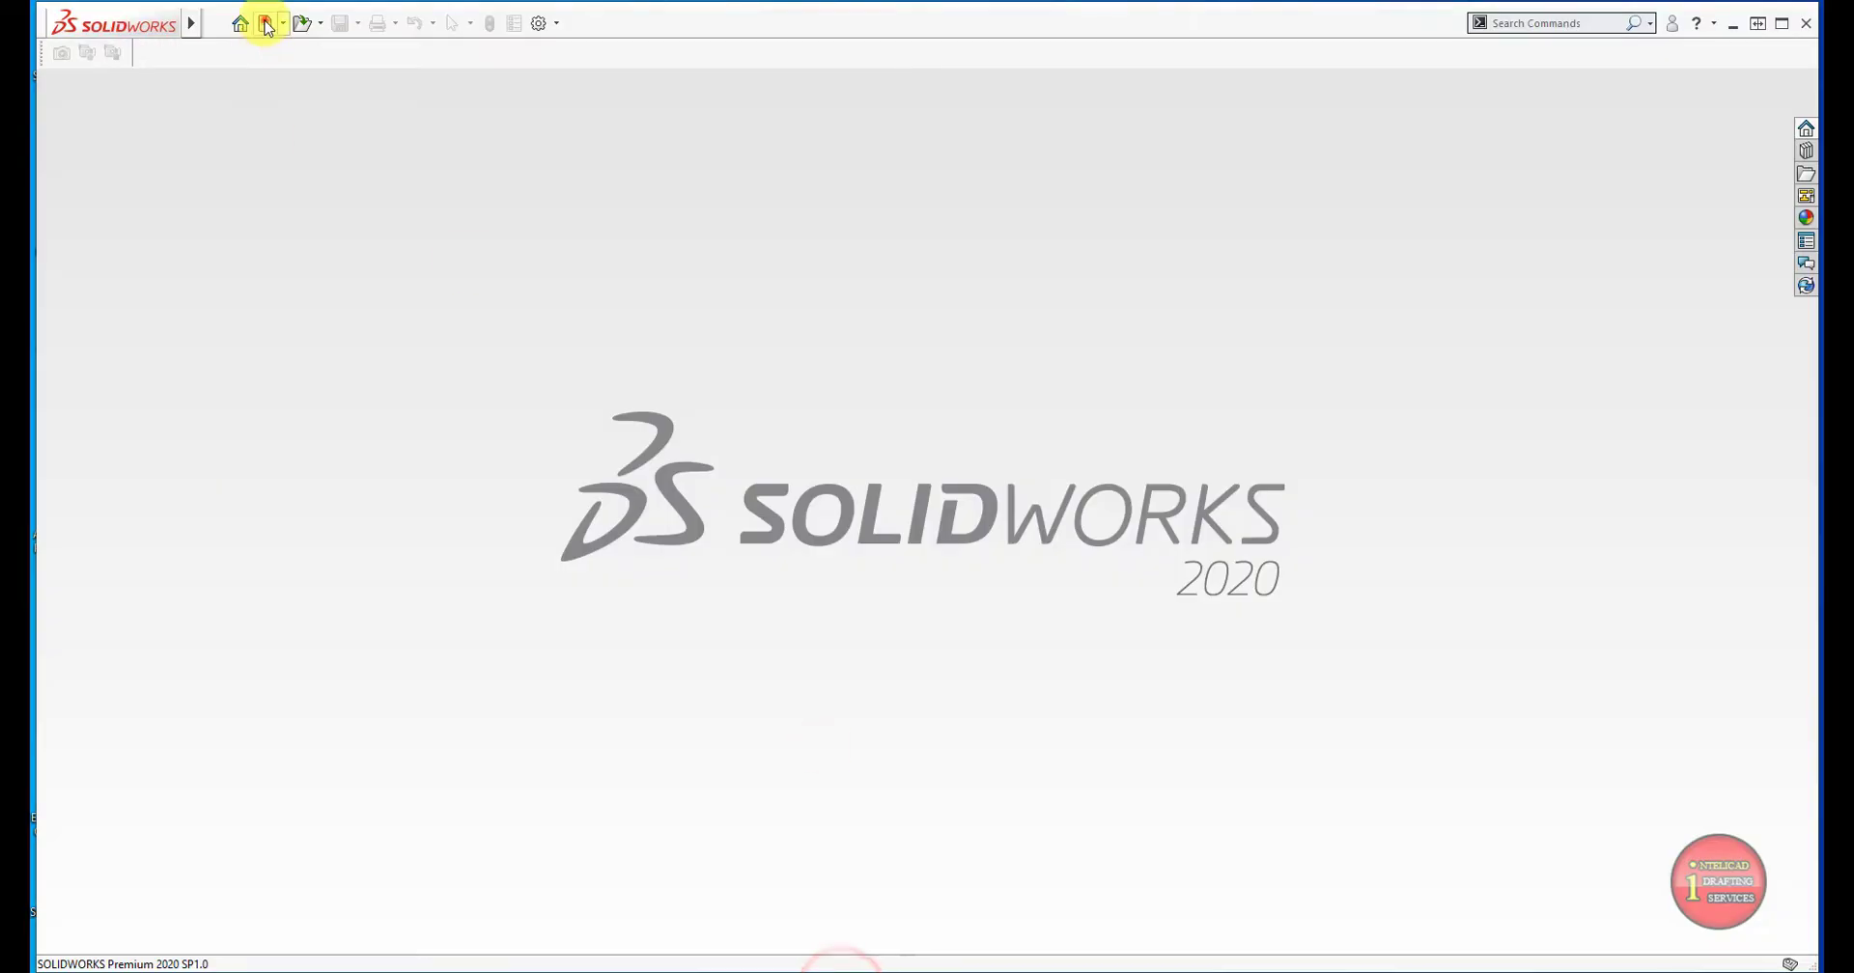
Create a new part from the Part template and start a sketch on the Front Plane.
click(267, 24)
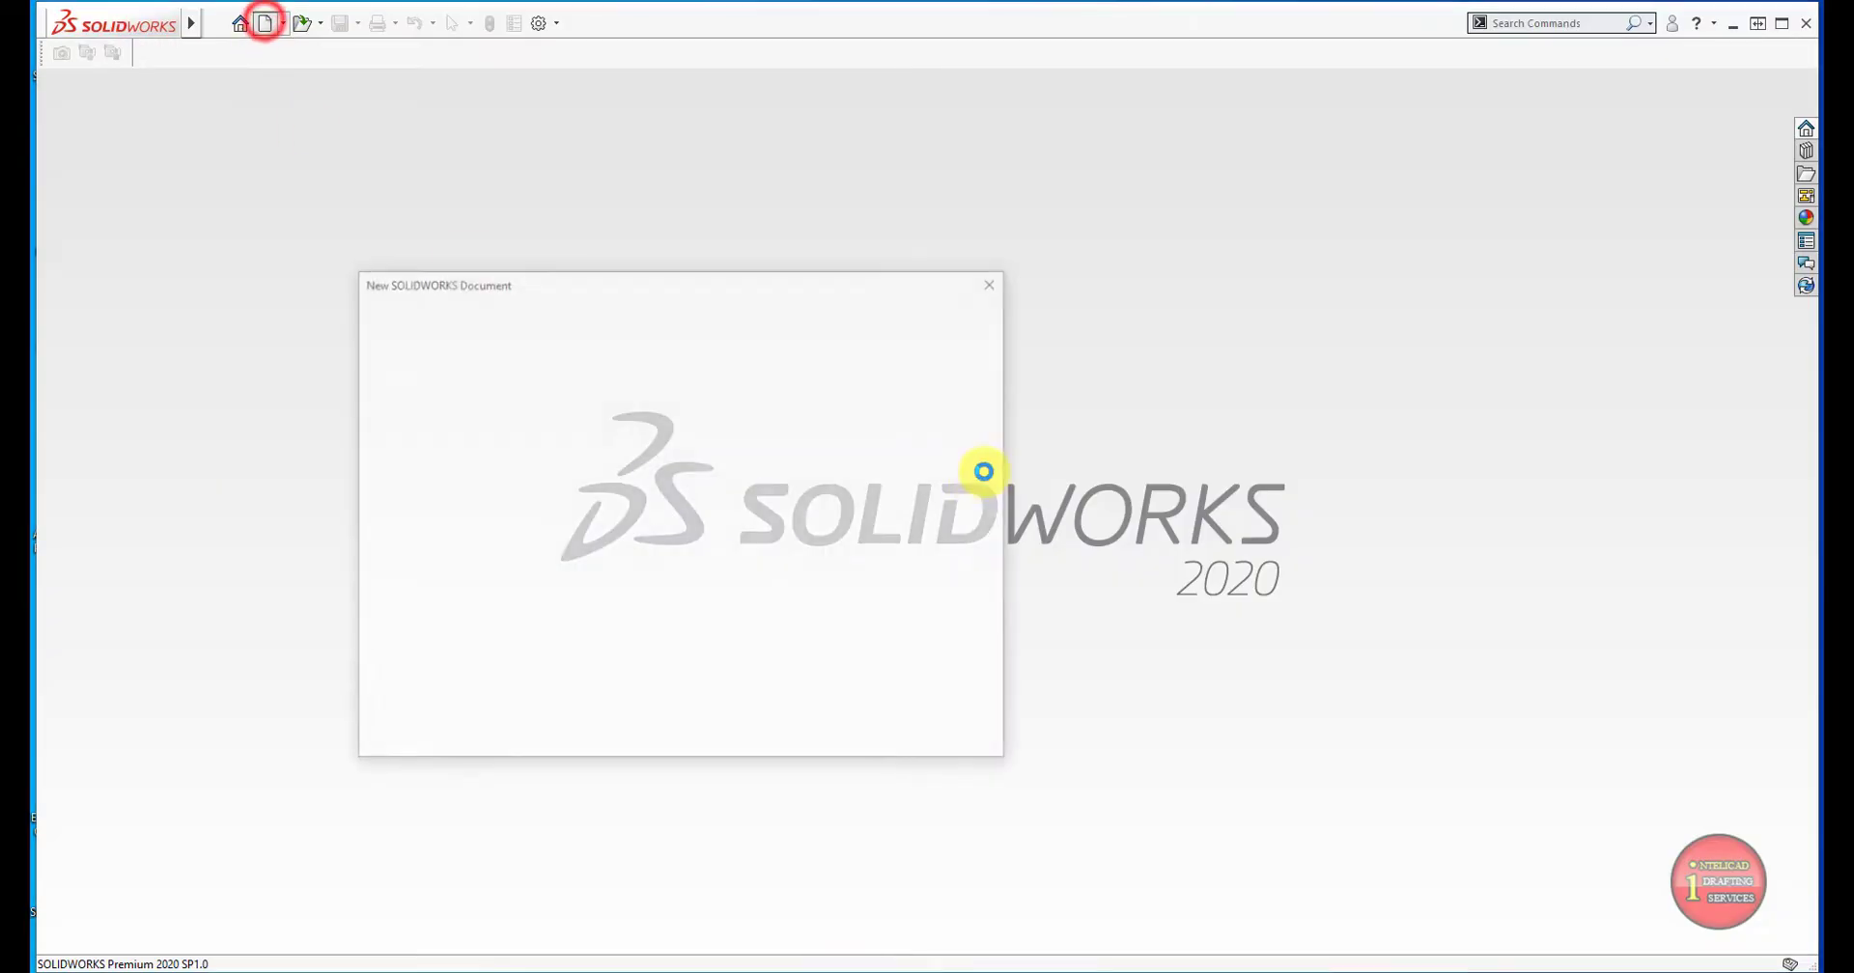
double_click(409, 368)
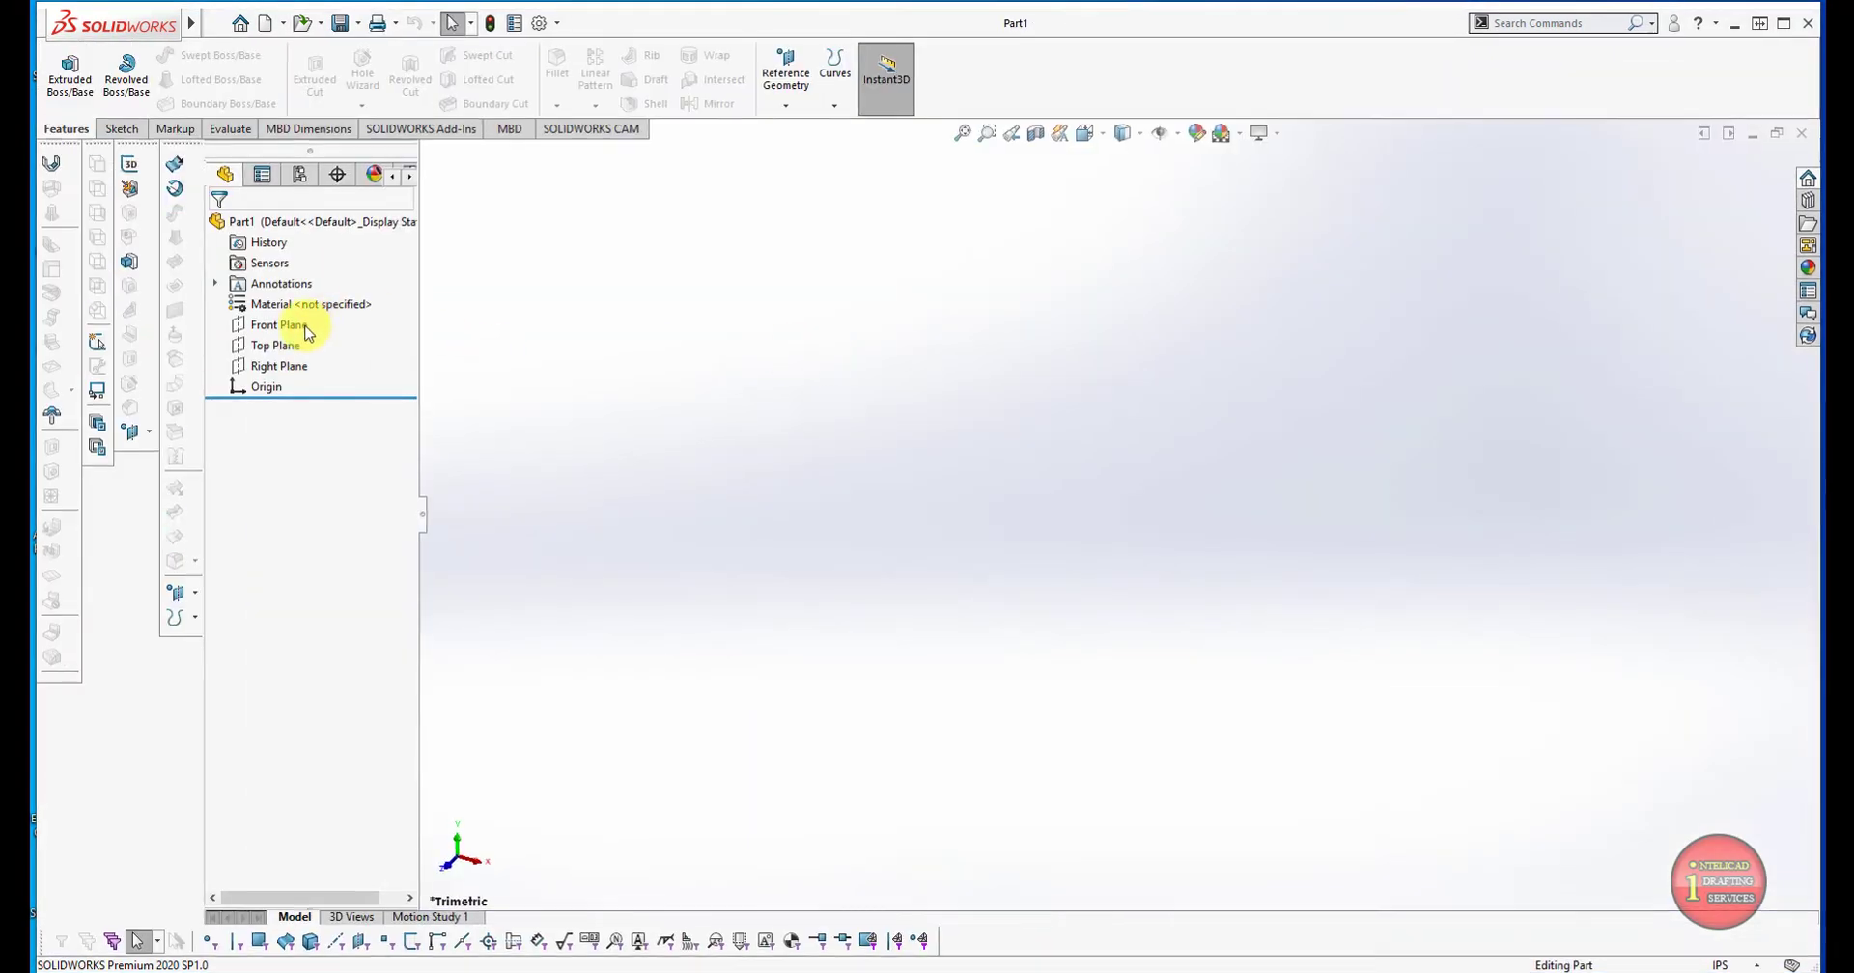
click(280, 324)
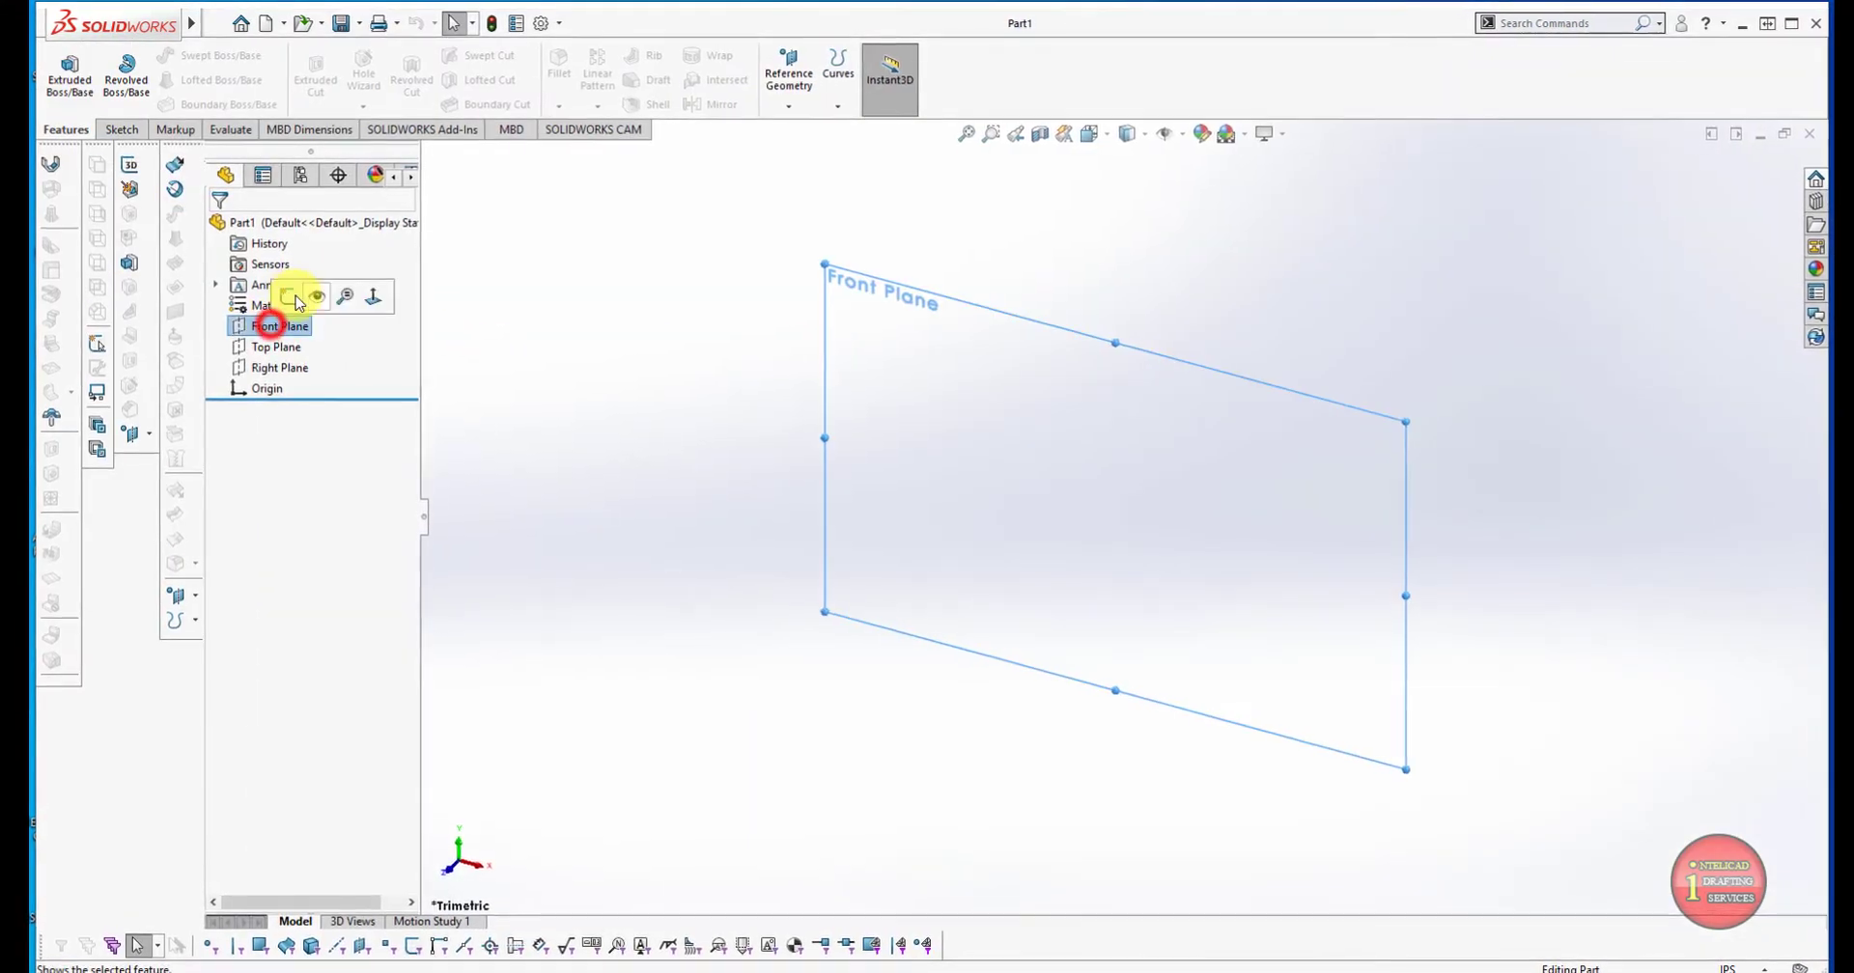
click(282, 291)
mouse_move(587, 333)
right_down()
mouse_move(602, 367)
mouse_move(700, 351)
right_up()
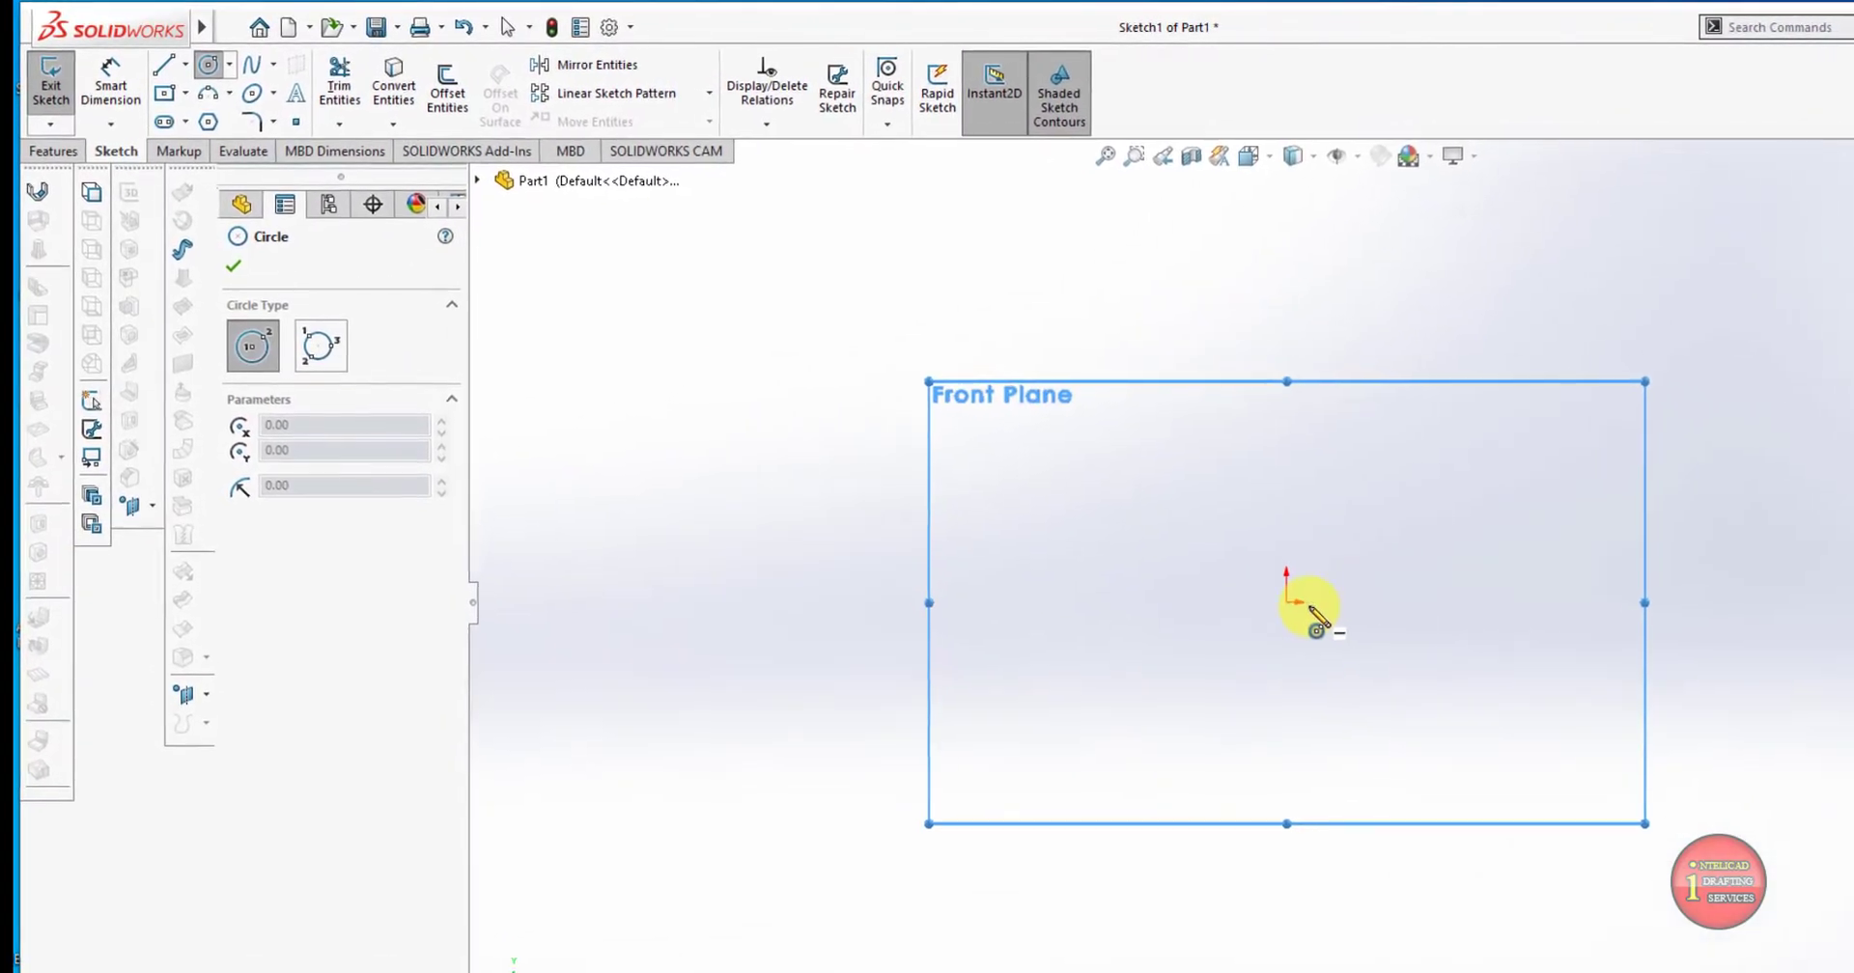
Draw a circle centred on the origin and a line across its diameter.
right_drag(1420, 535, 1450, 568)
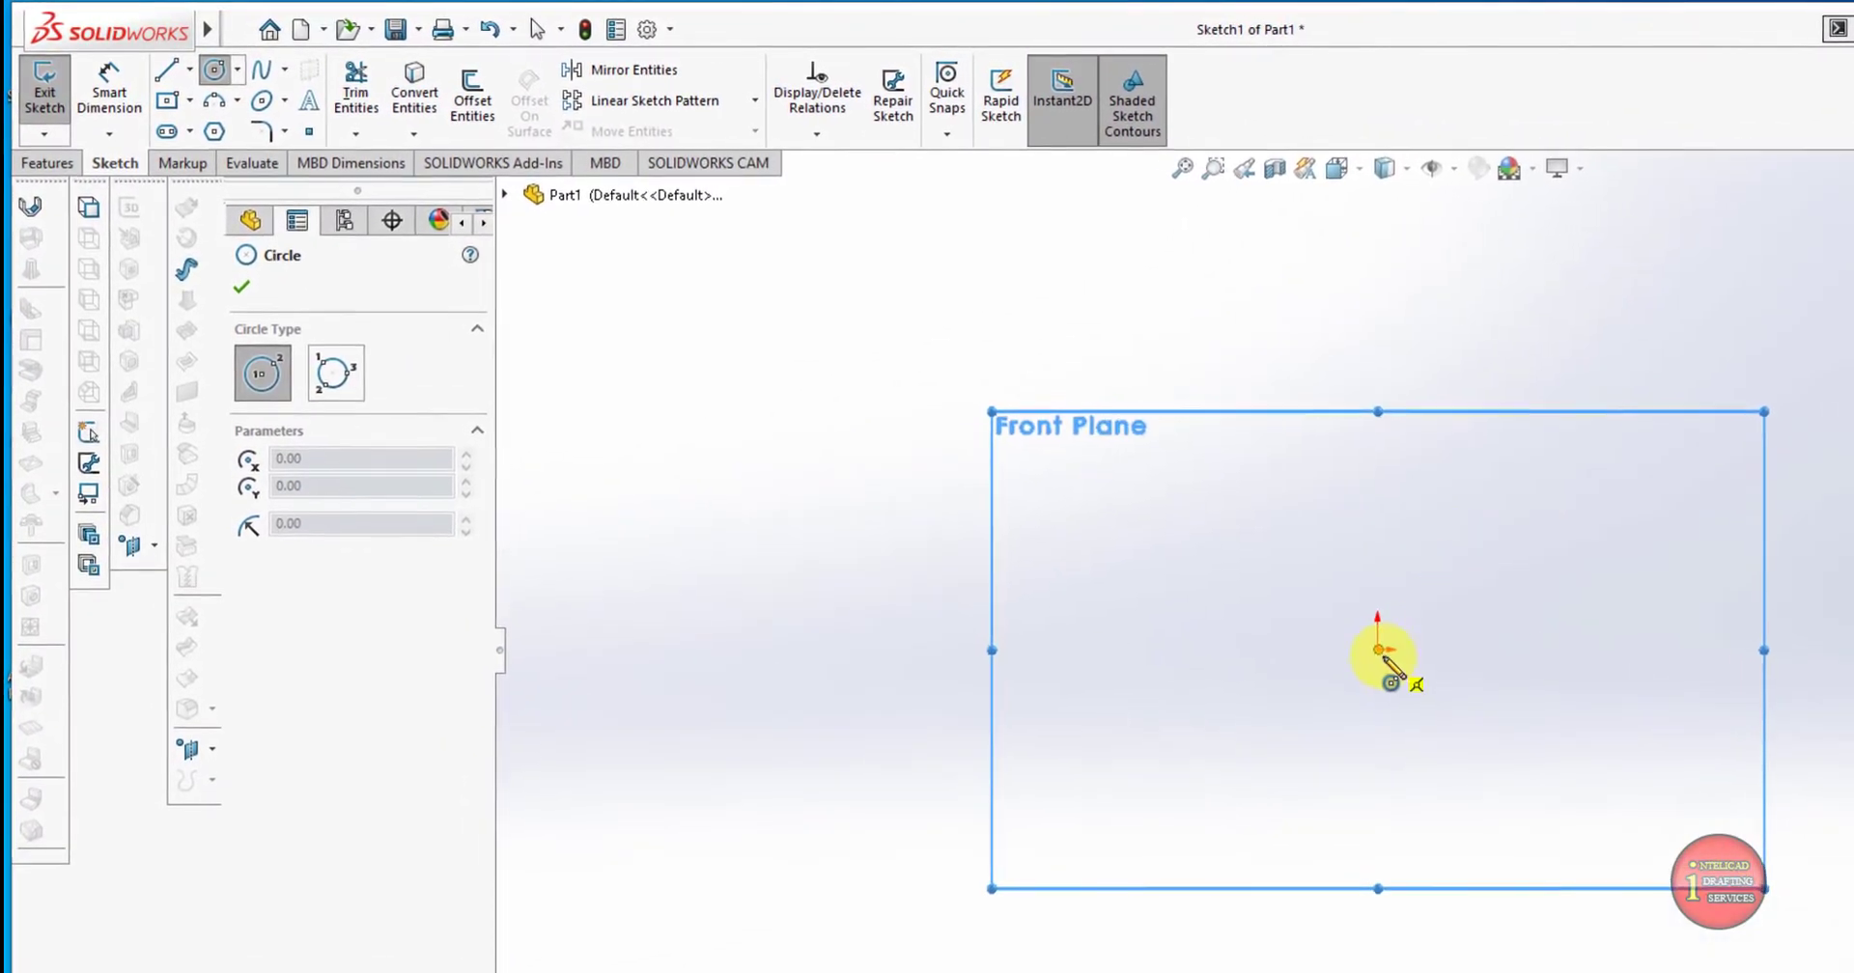
click(1362, 640)
click(1405, 498)
right_drag(1589, 491, 1526, 512)
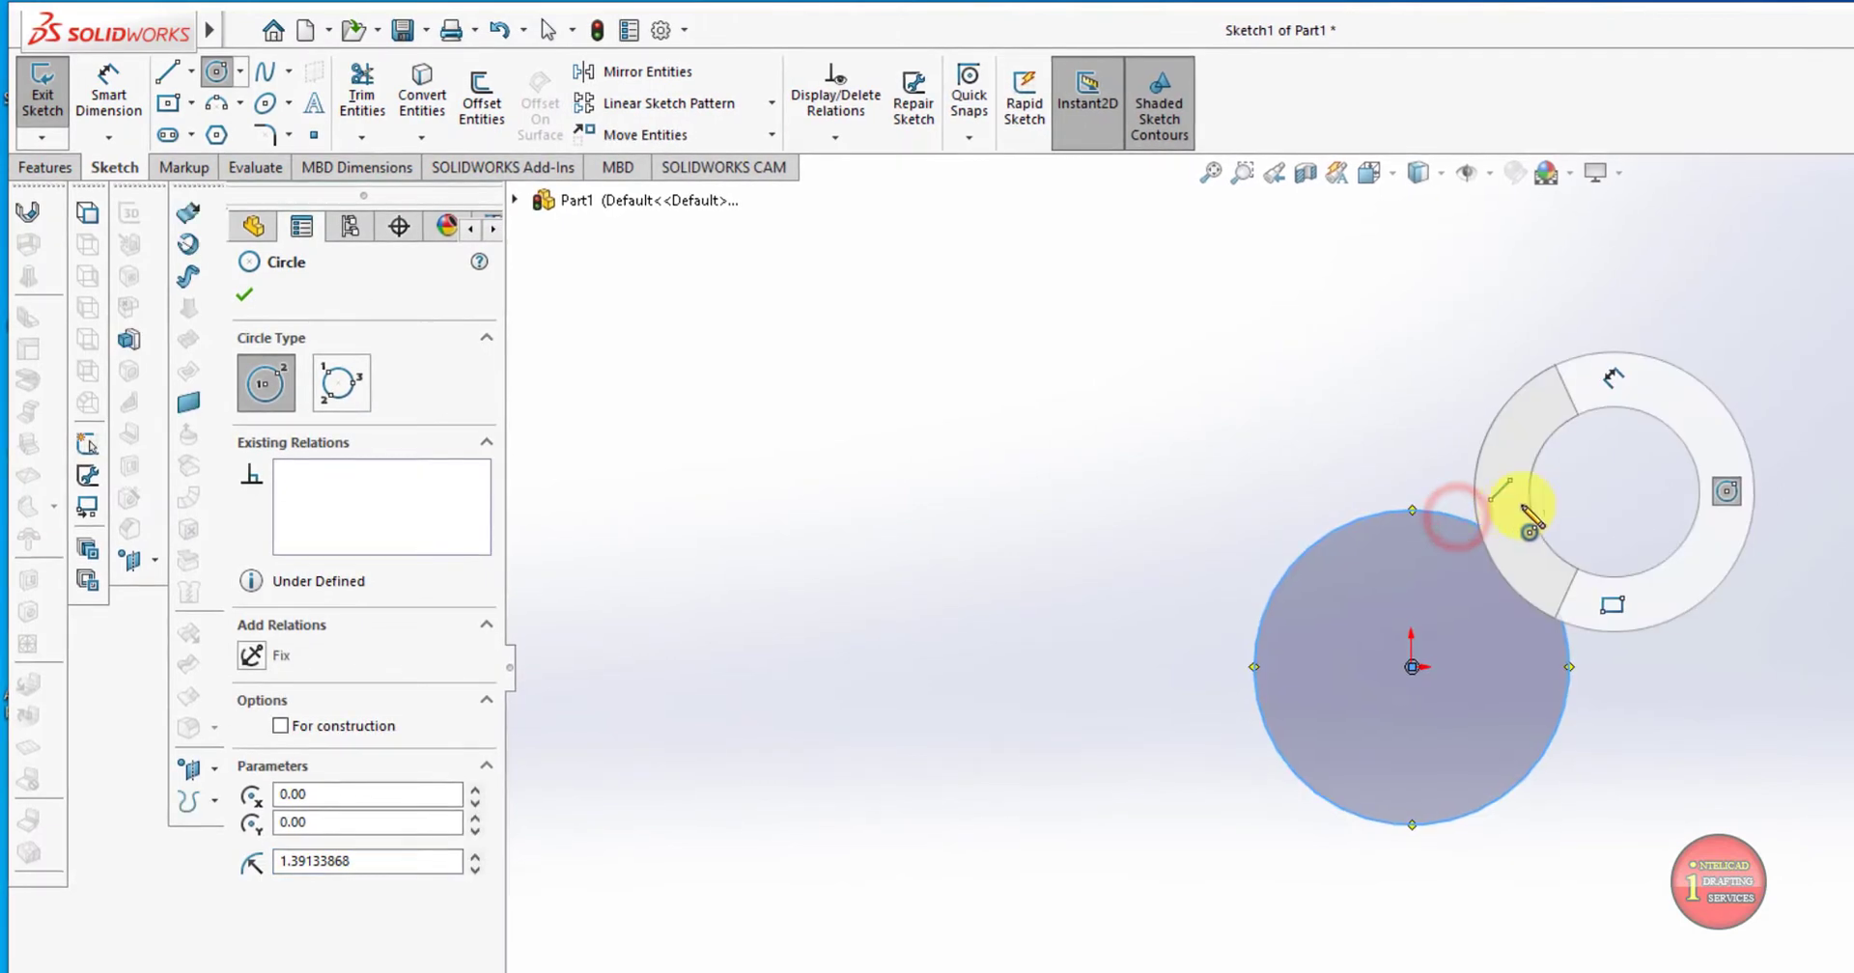
click(1566, 668)
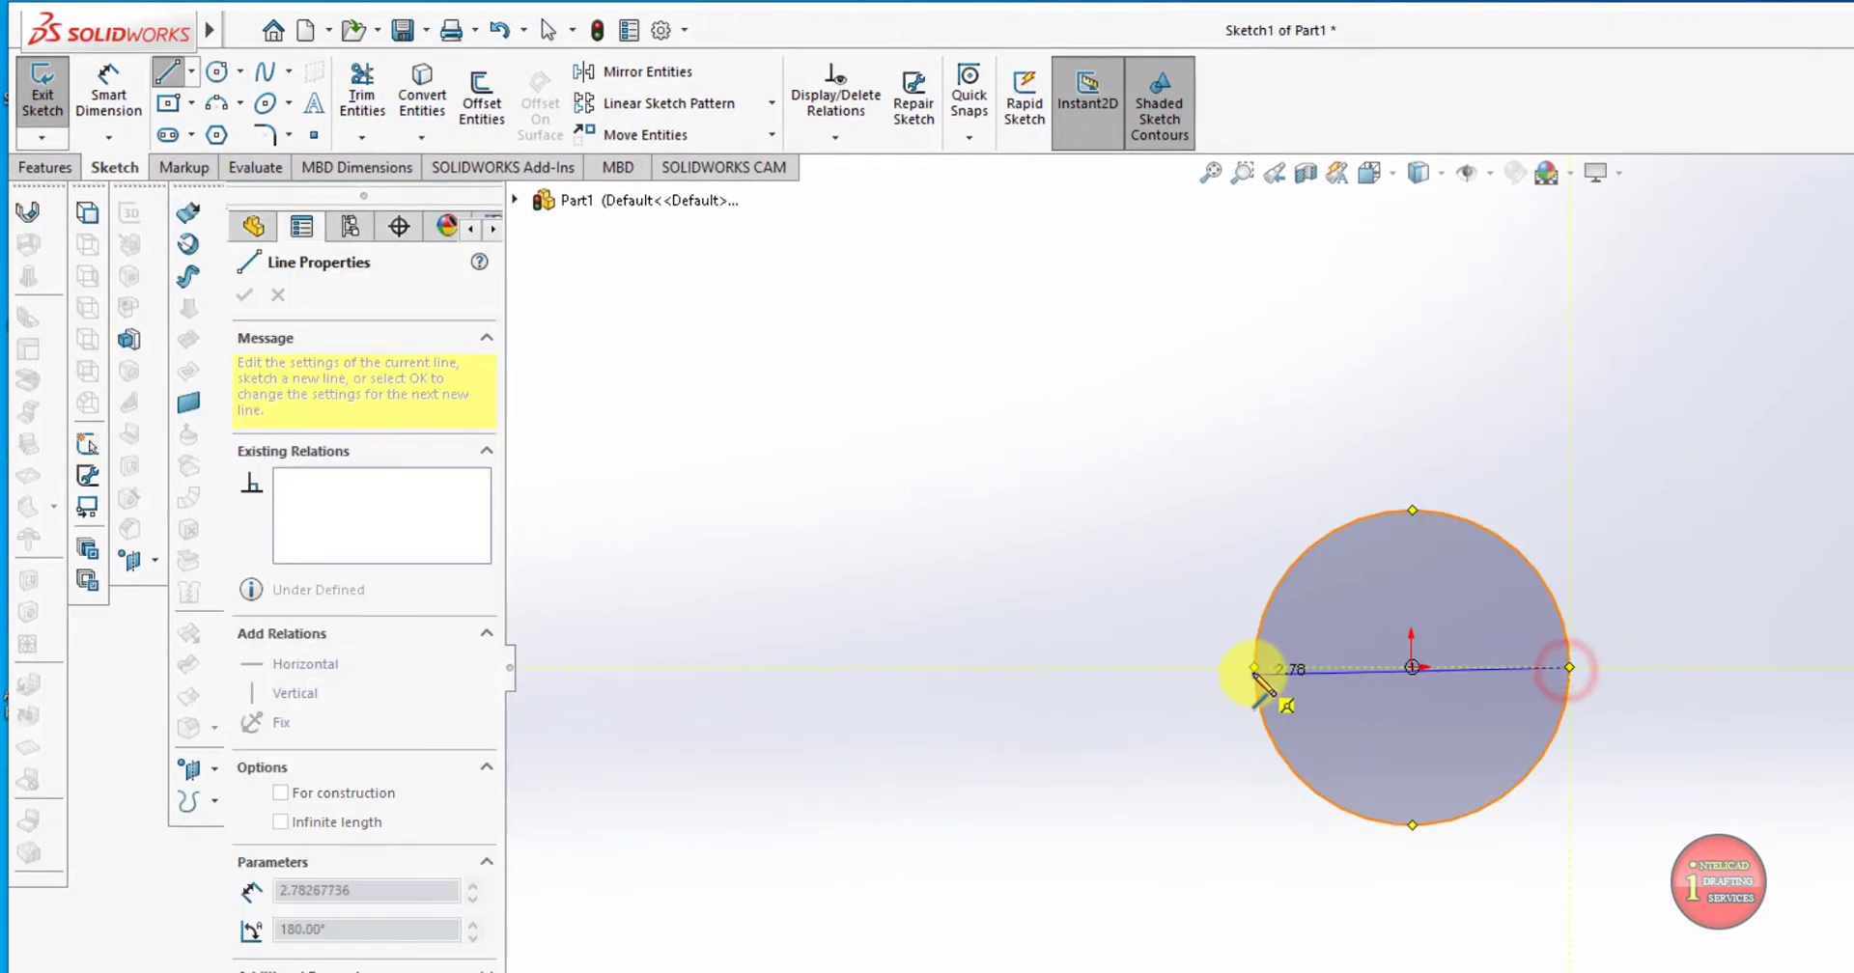
click(1255, 668)
key(Escape)
key(Escape)
Trim away the circle's lower arc and exit the sketch.
click(375, 113)
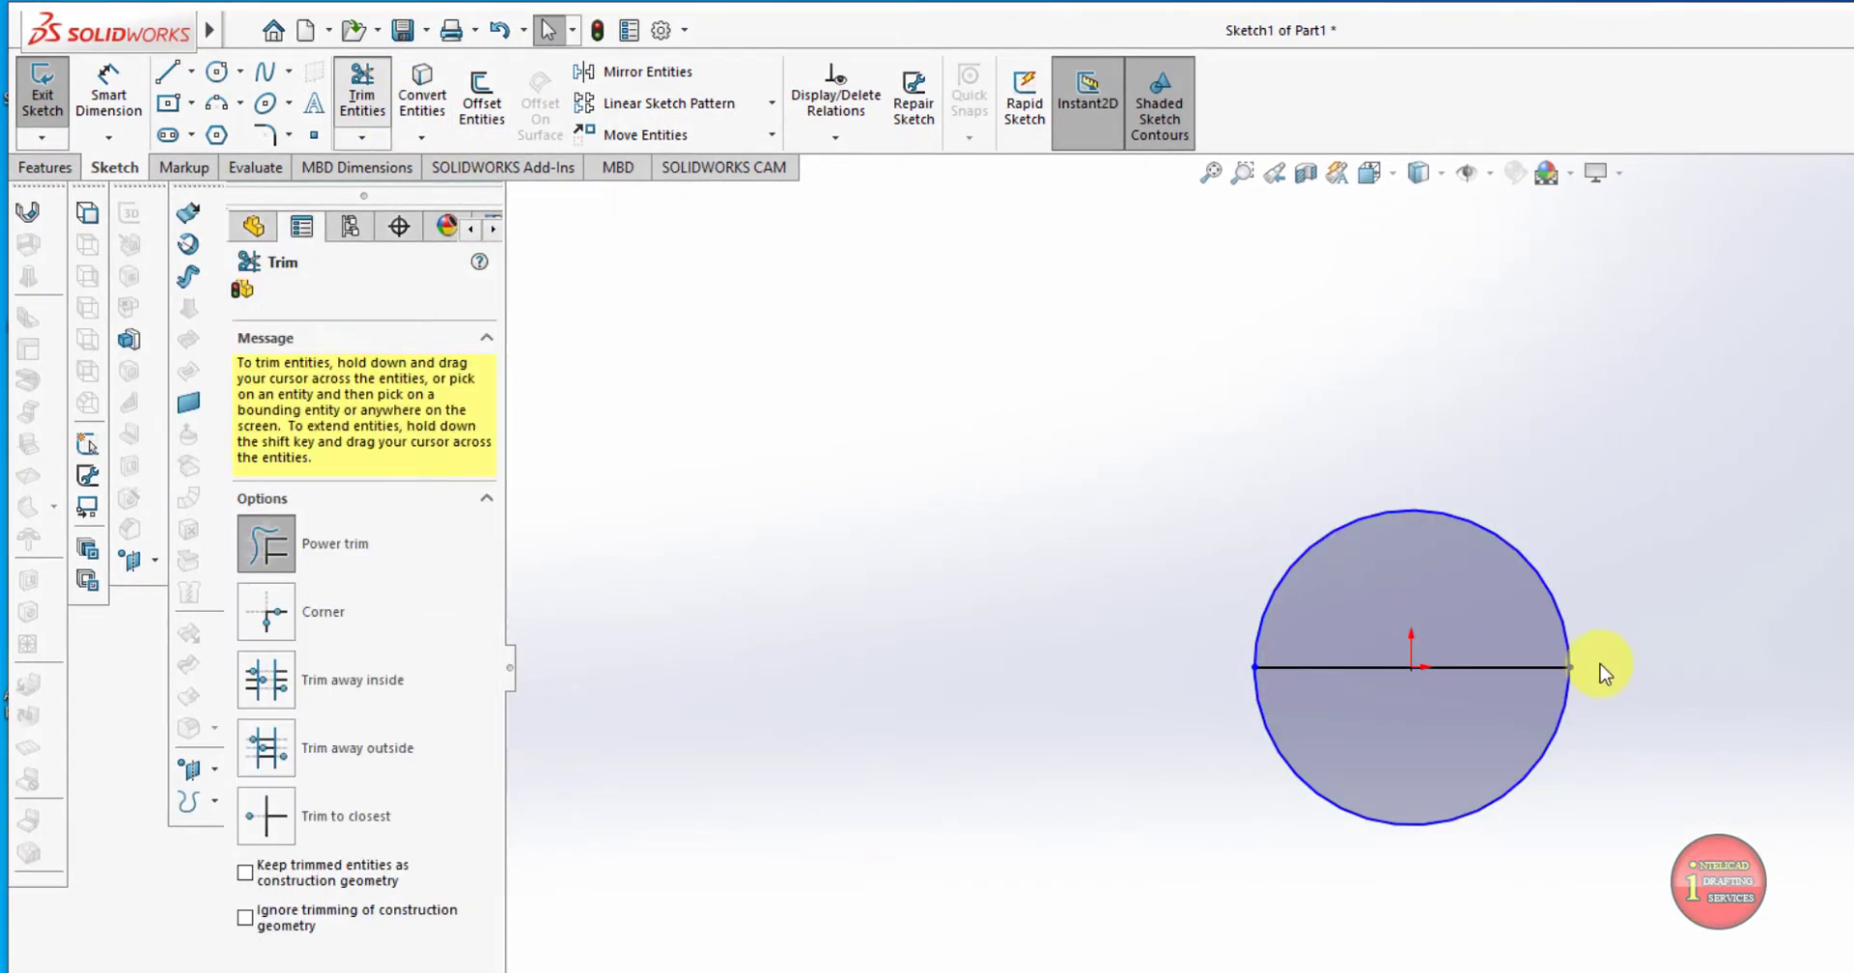
drag(1478, 743, 1592, 822)
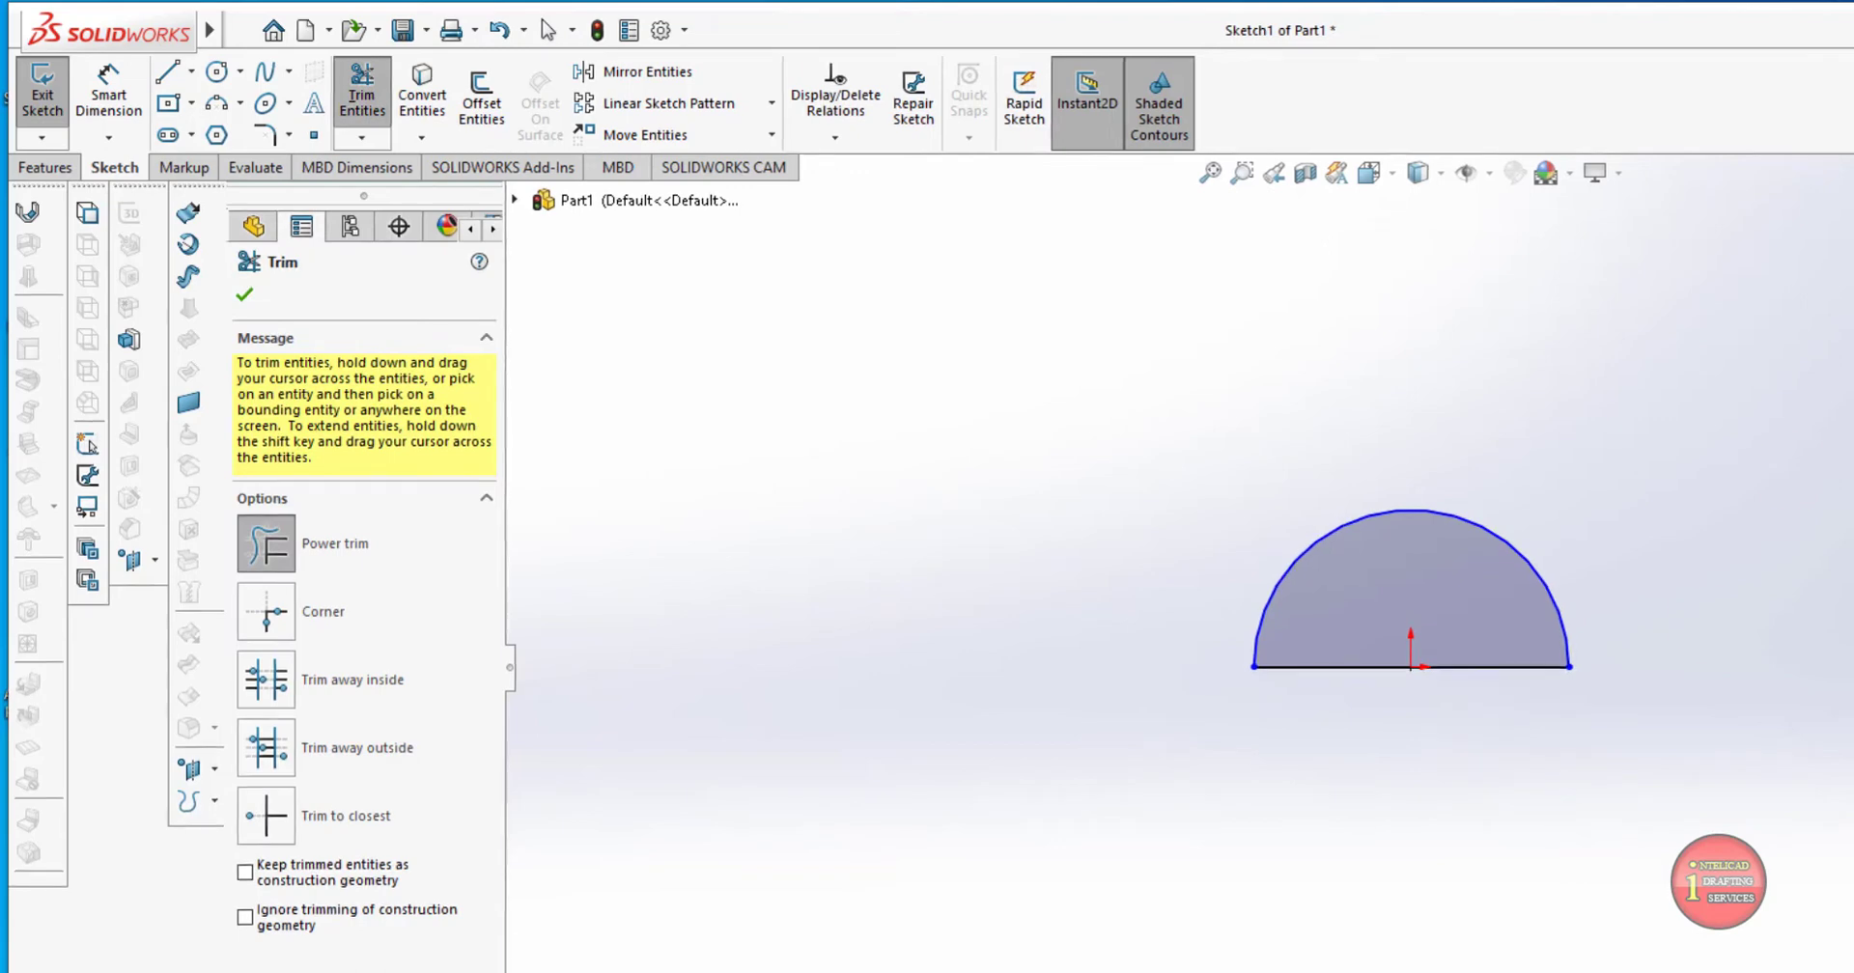
key(Escape)
click(45, 166)
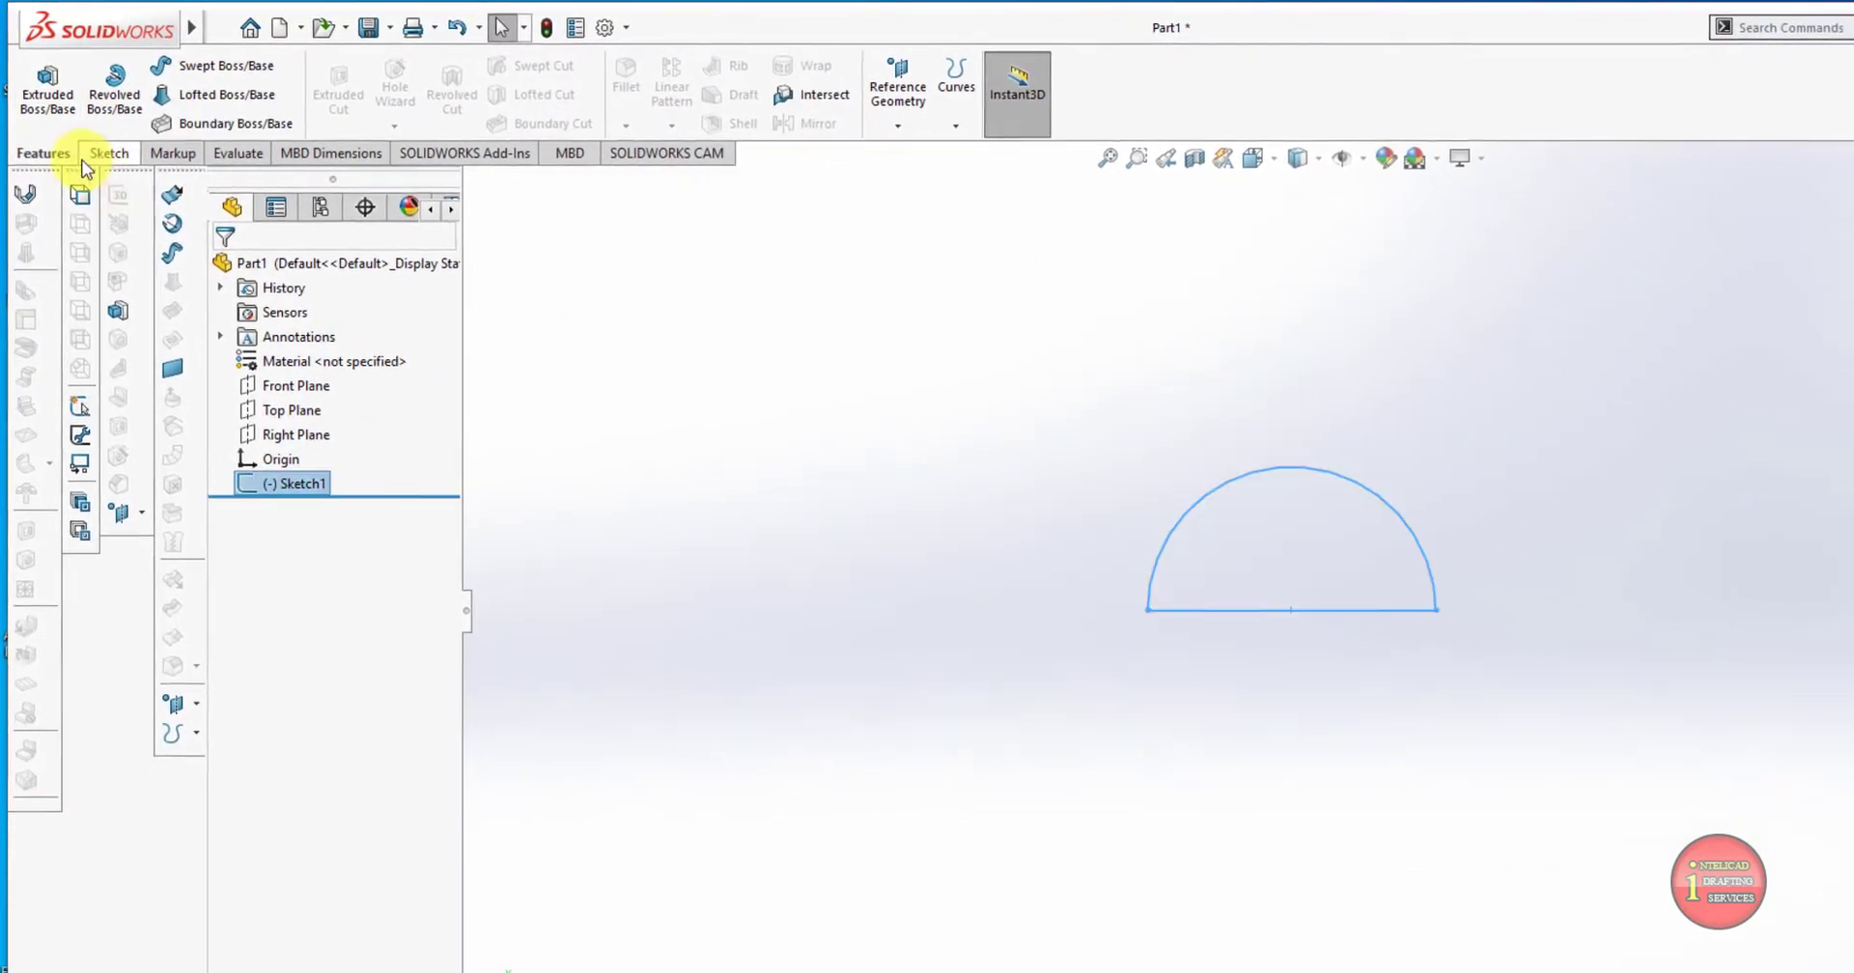
Revolve the sketch 360° about its diameter line, Line1@Sketch1, to form Revolve1.
click(117, 92)
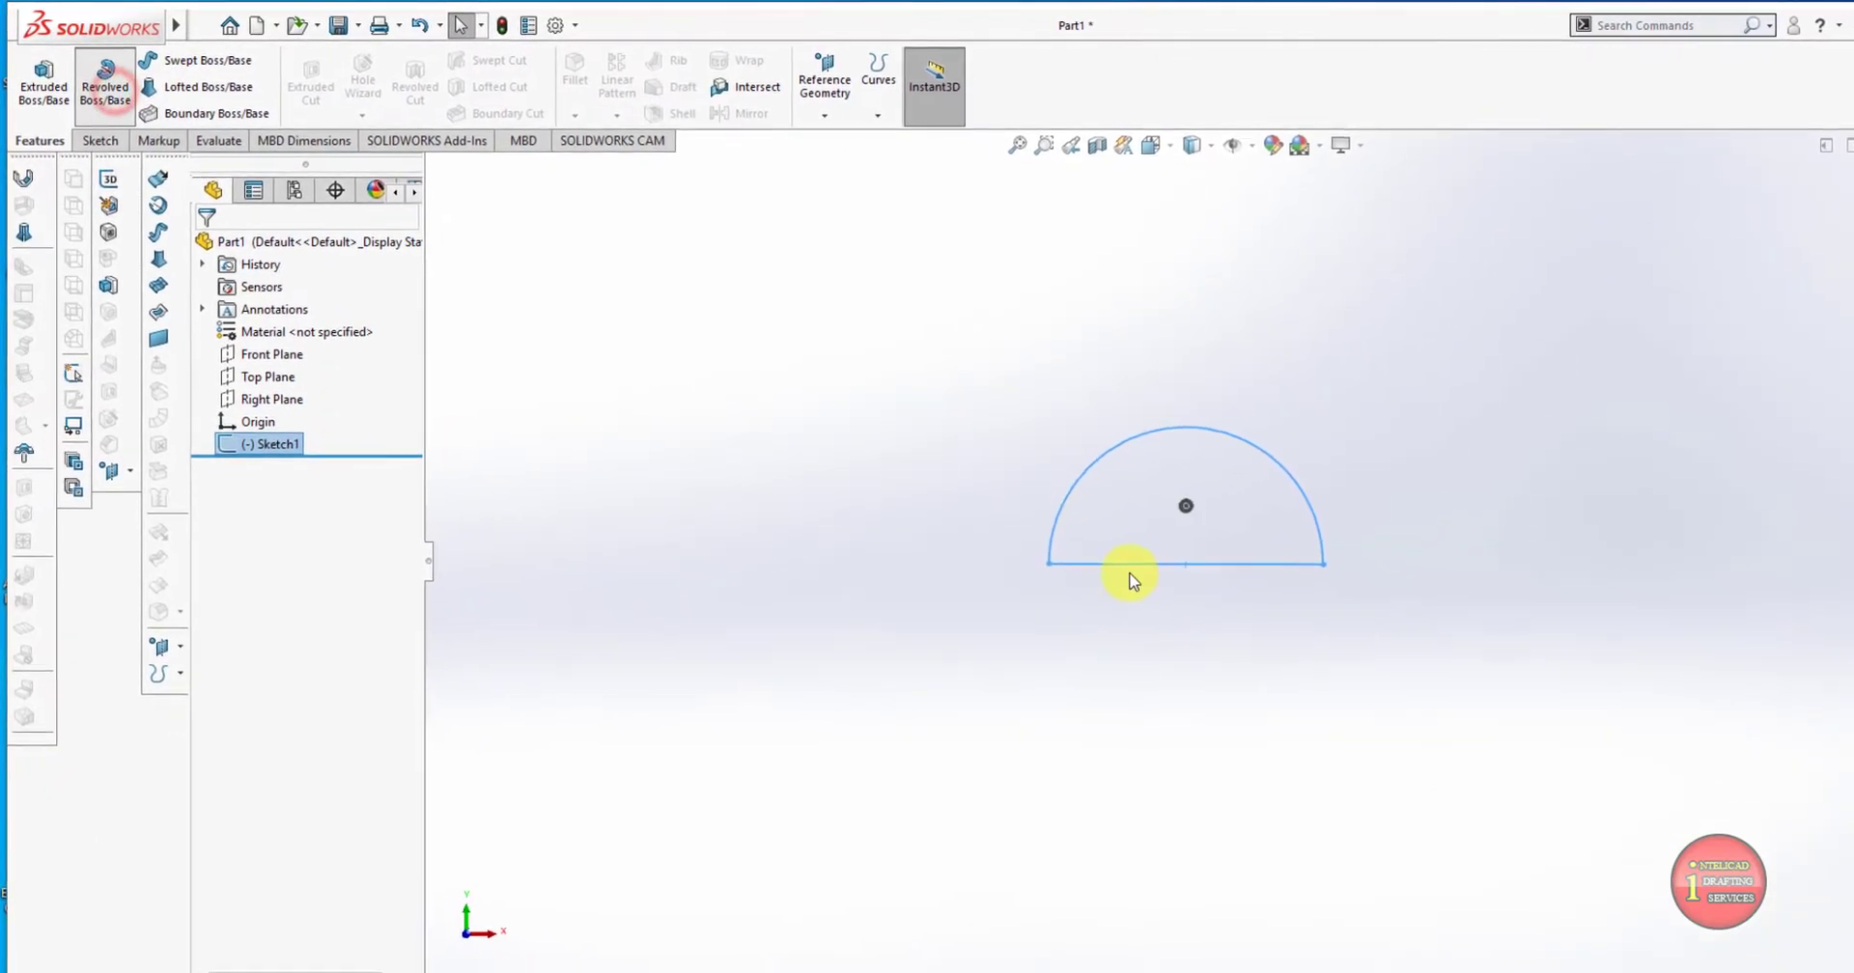
click(960, 724)
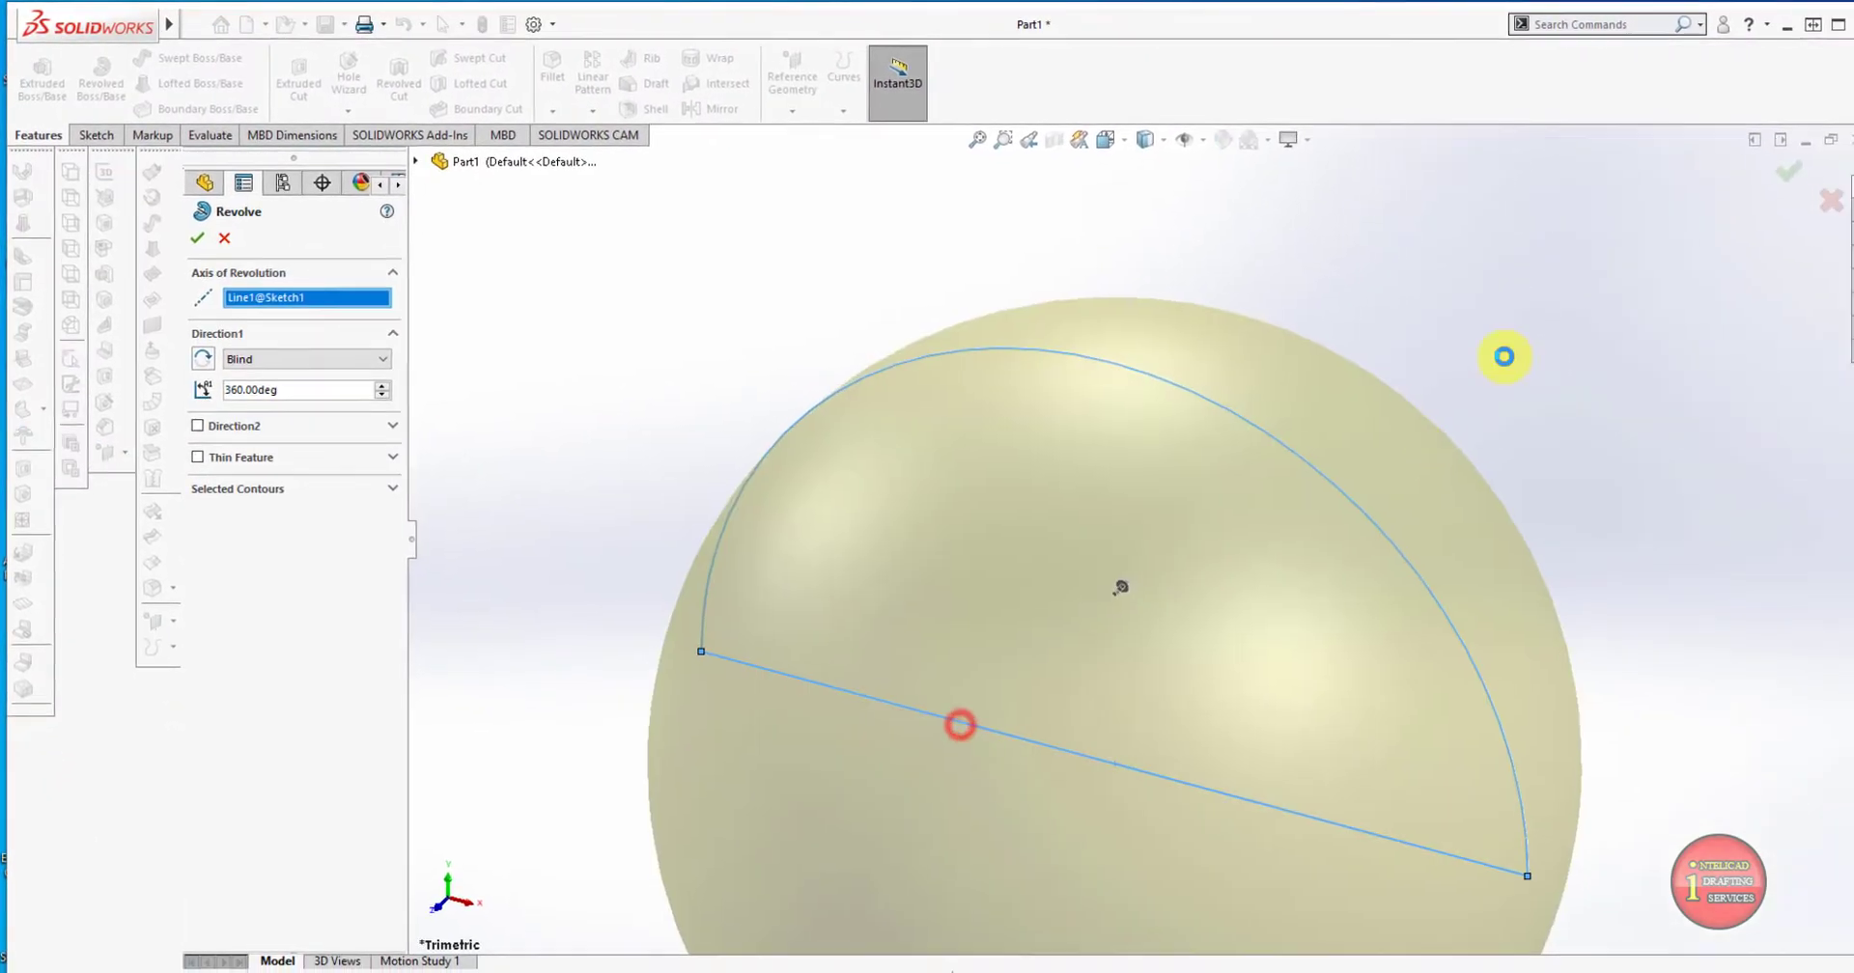
click(1786, 172)
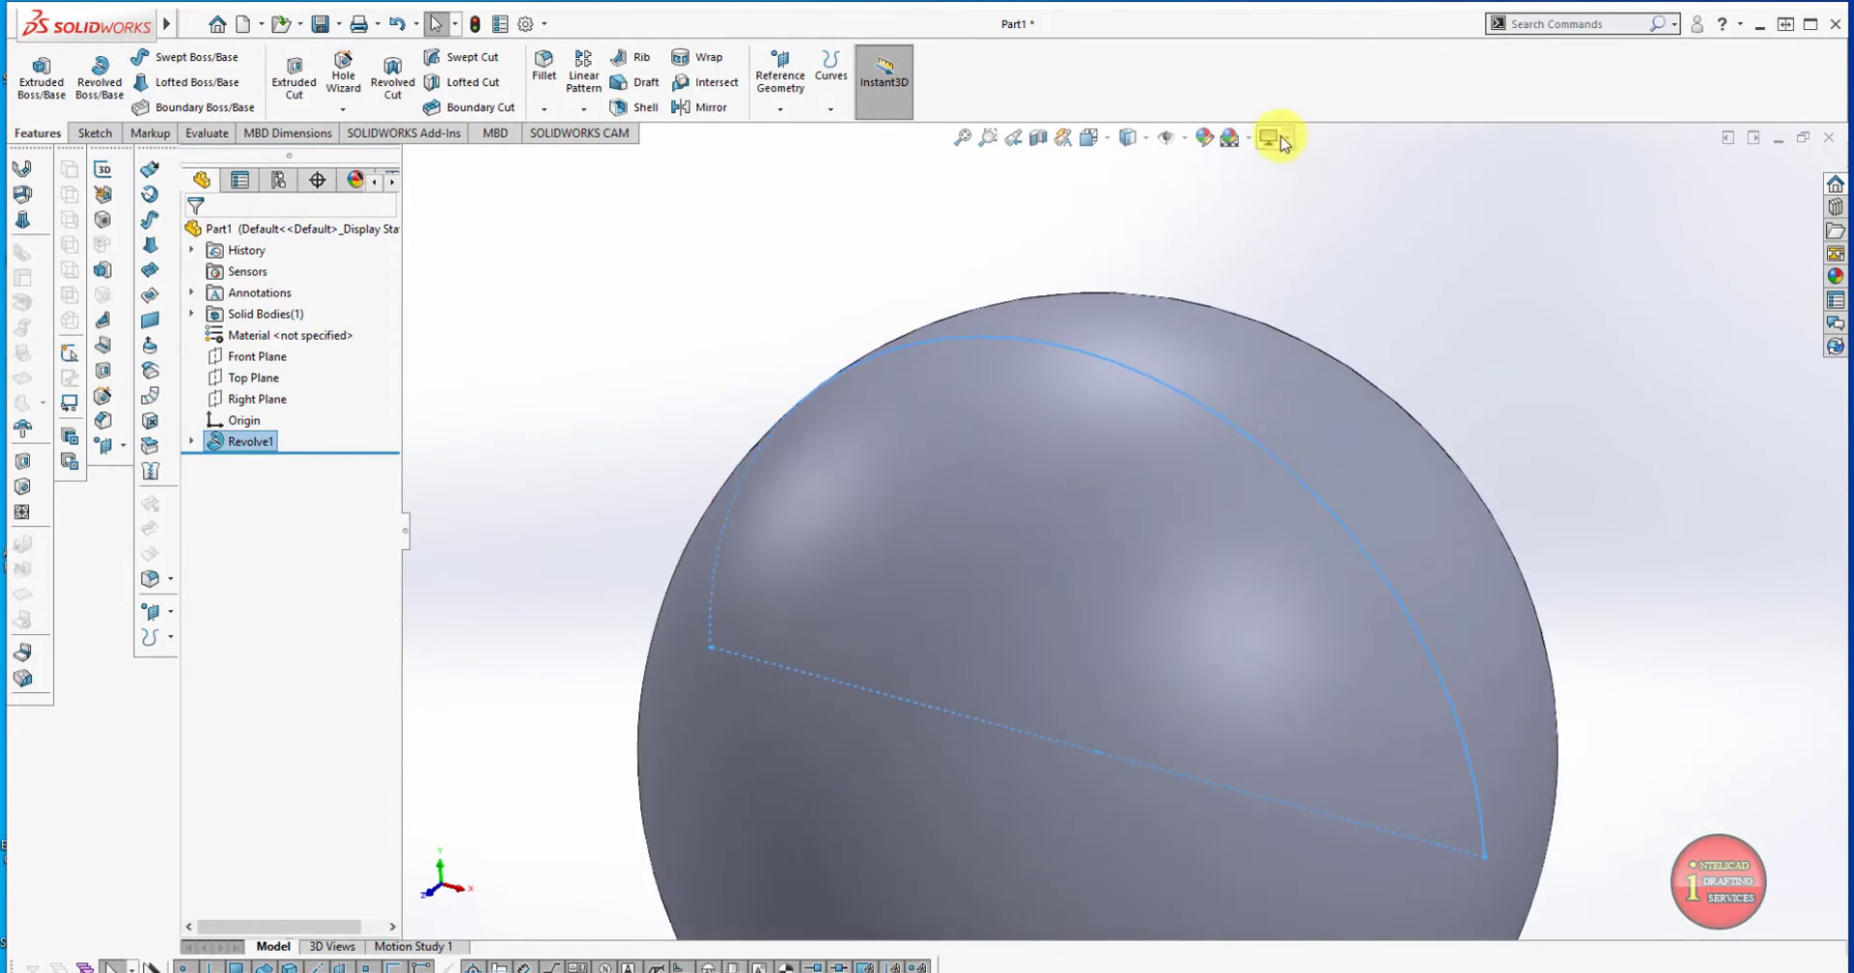
Open and dismiss the View Settings display options without changes, then open the View menu.
click(1283, 137)
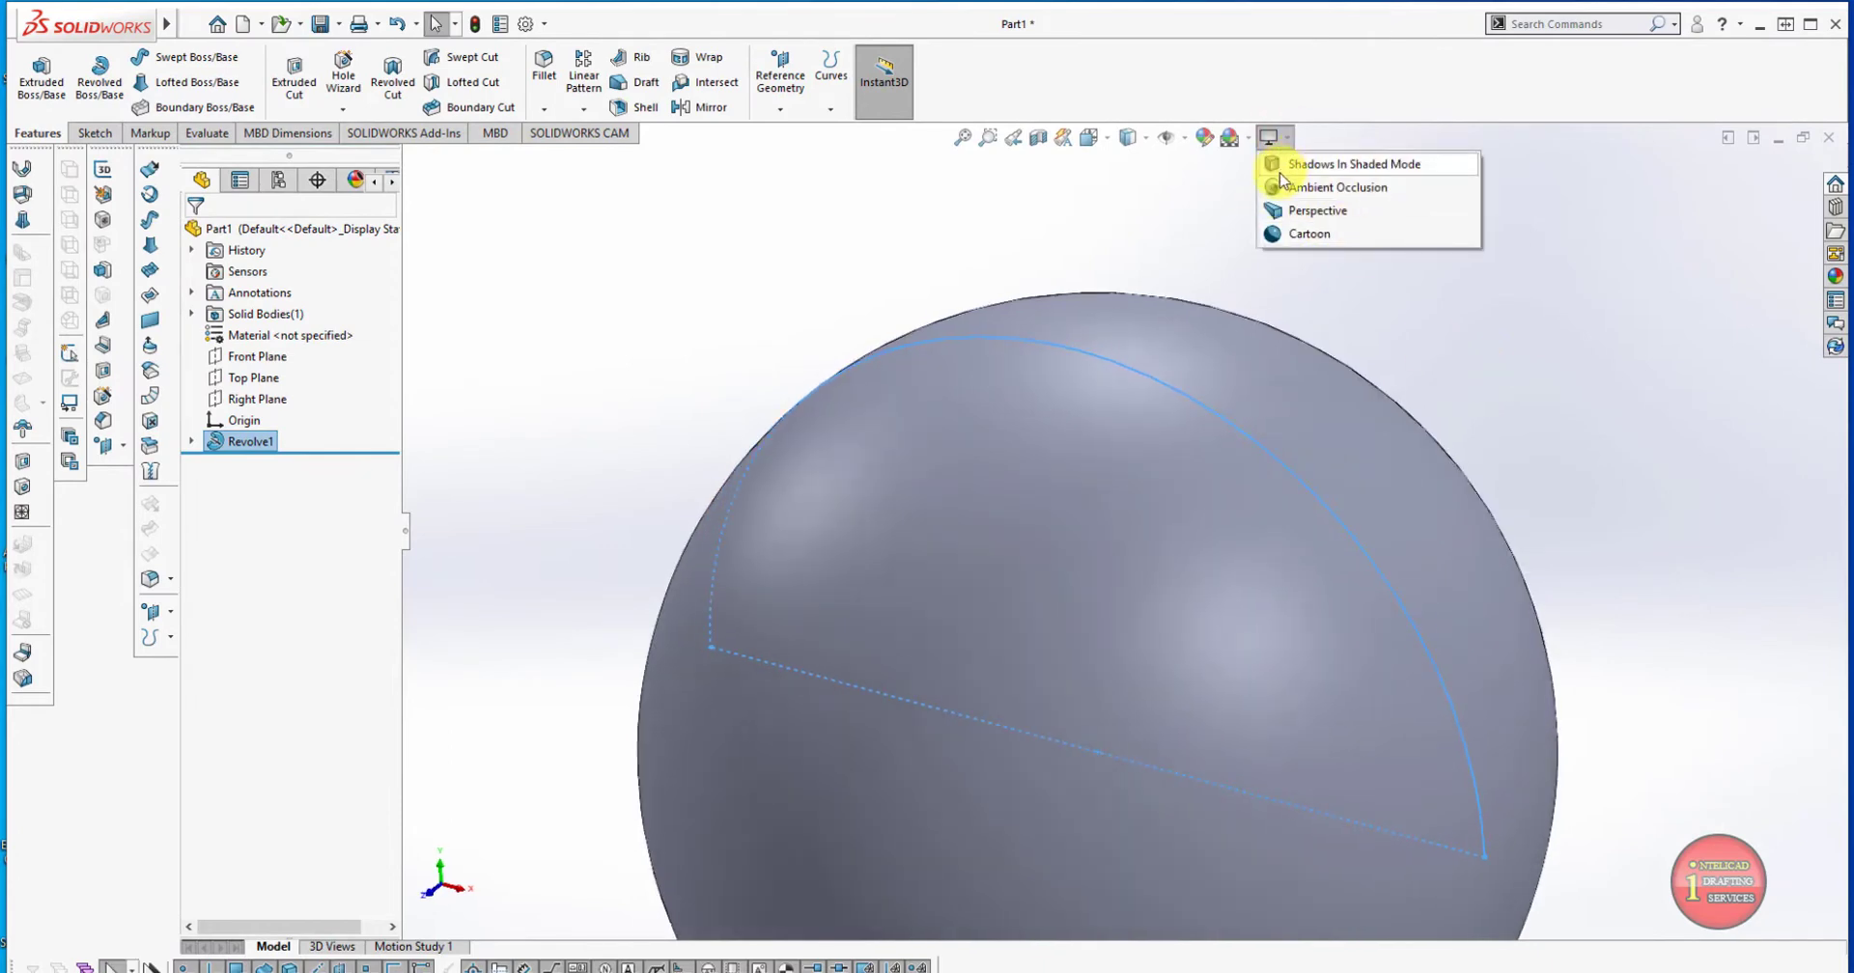
click(1469, 375)
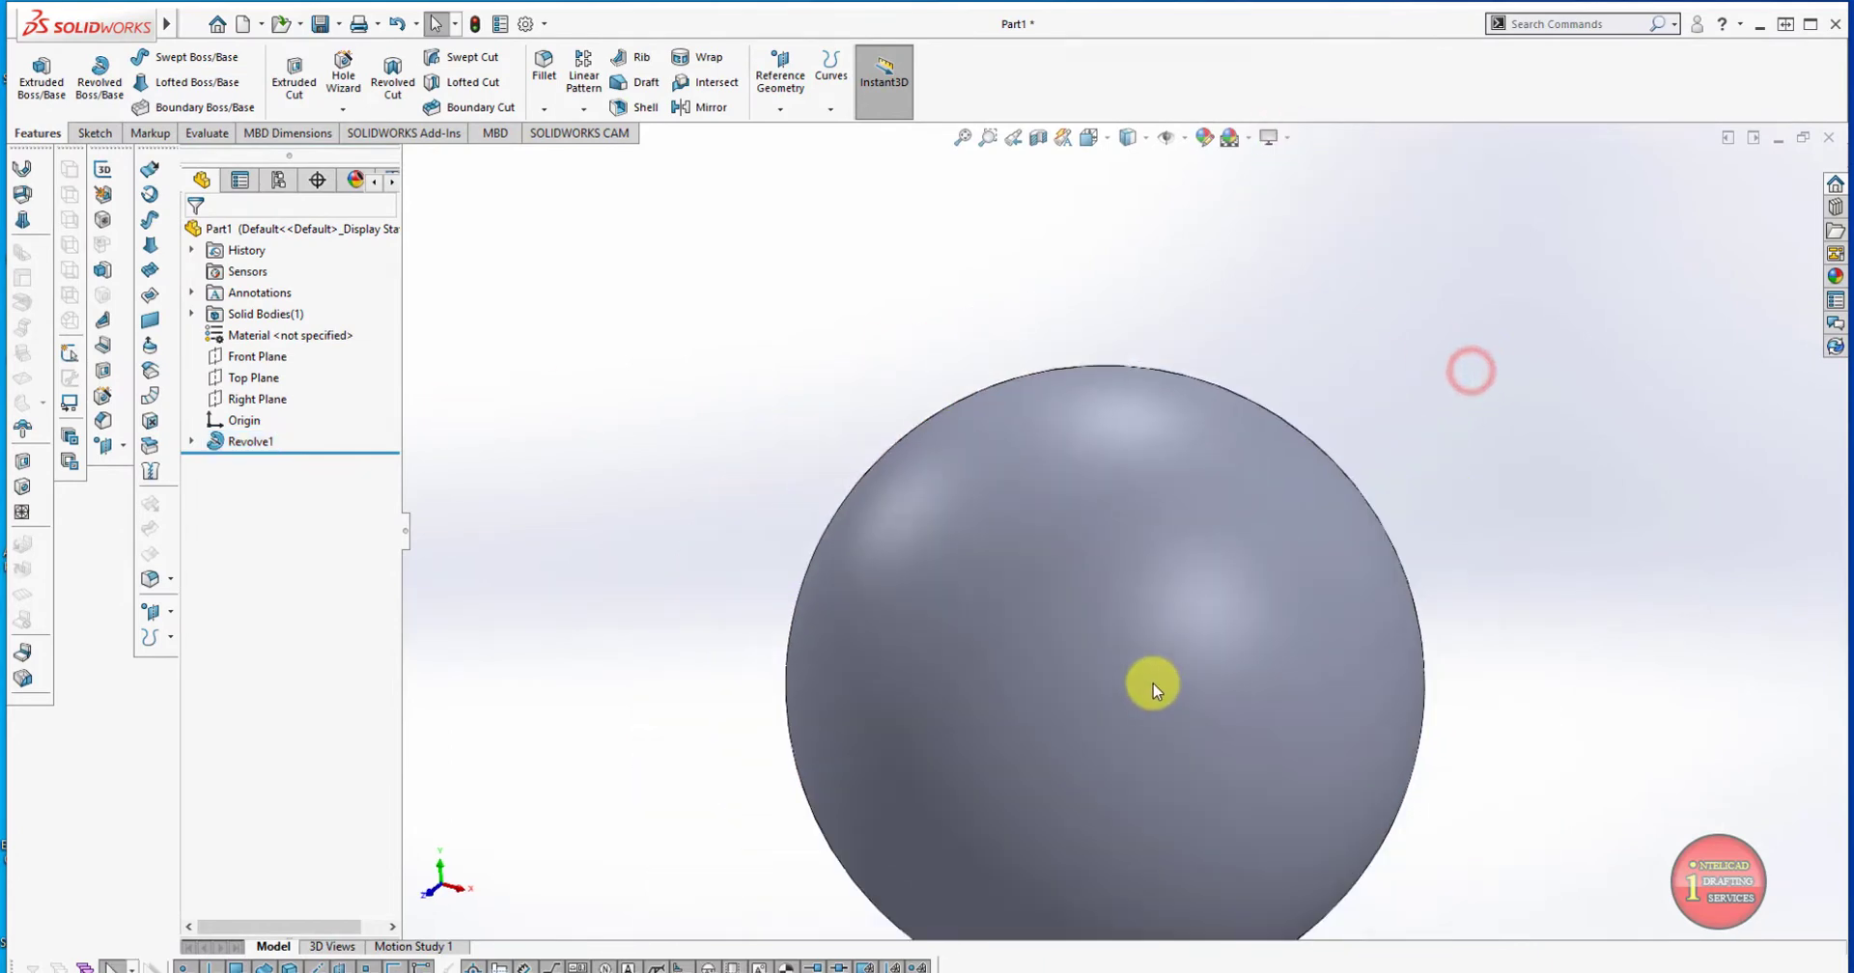
click(257, 26)
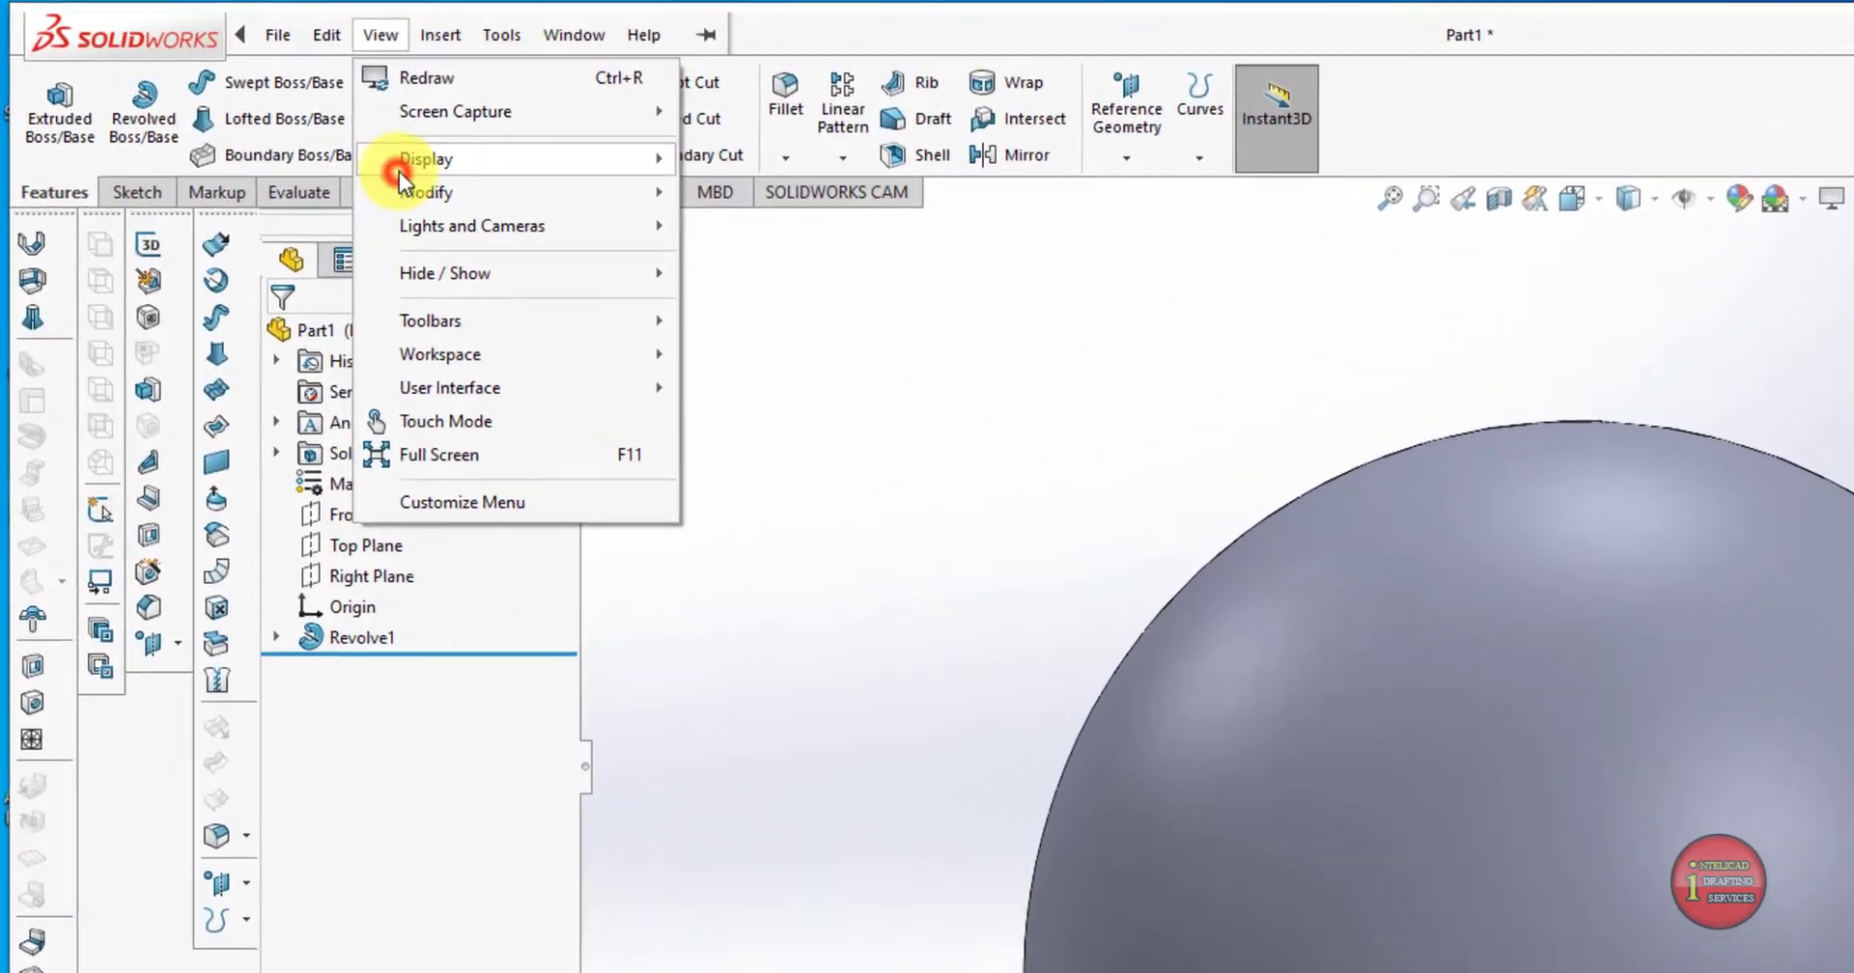
mouse_move(474, 176)
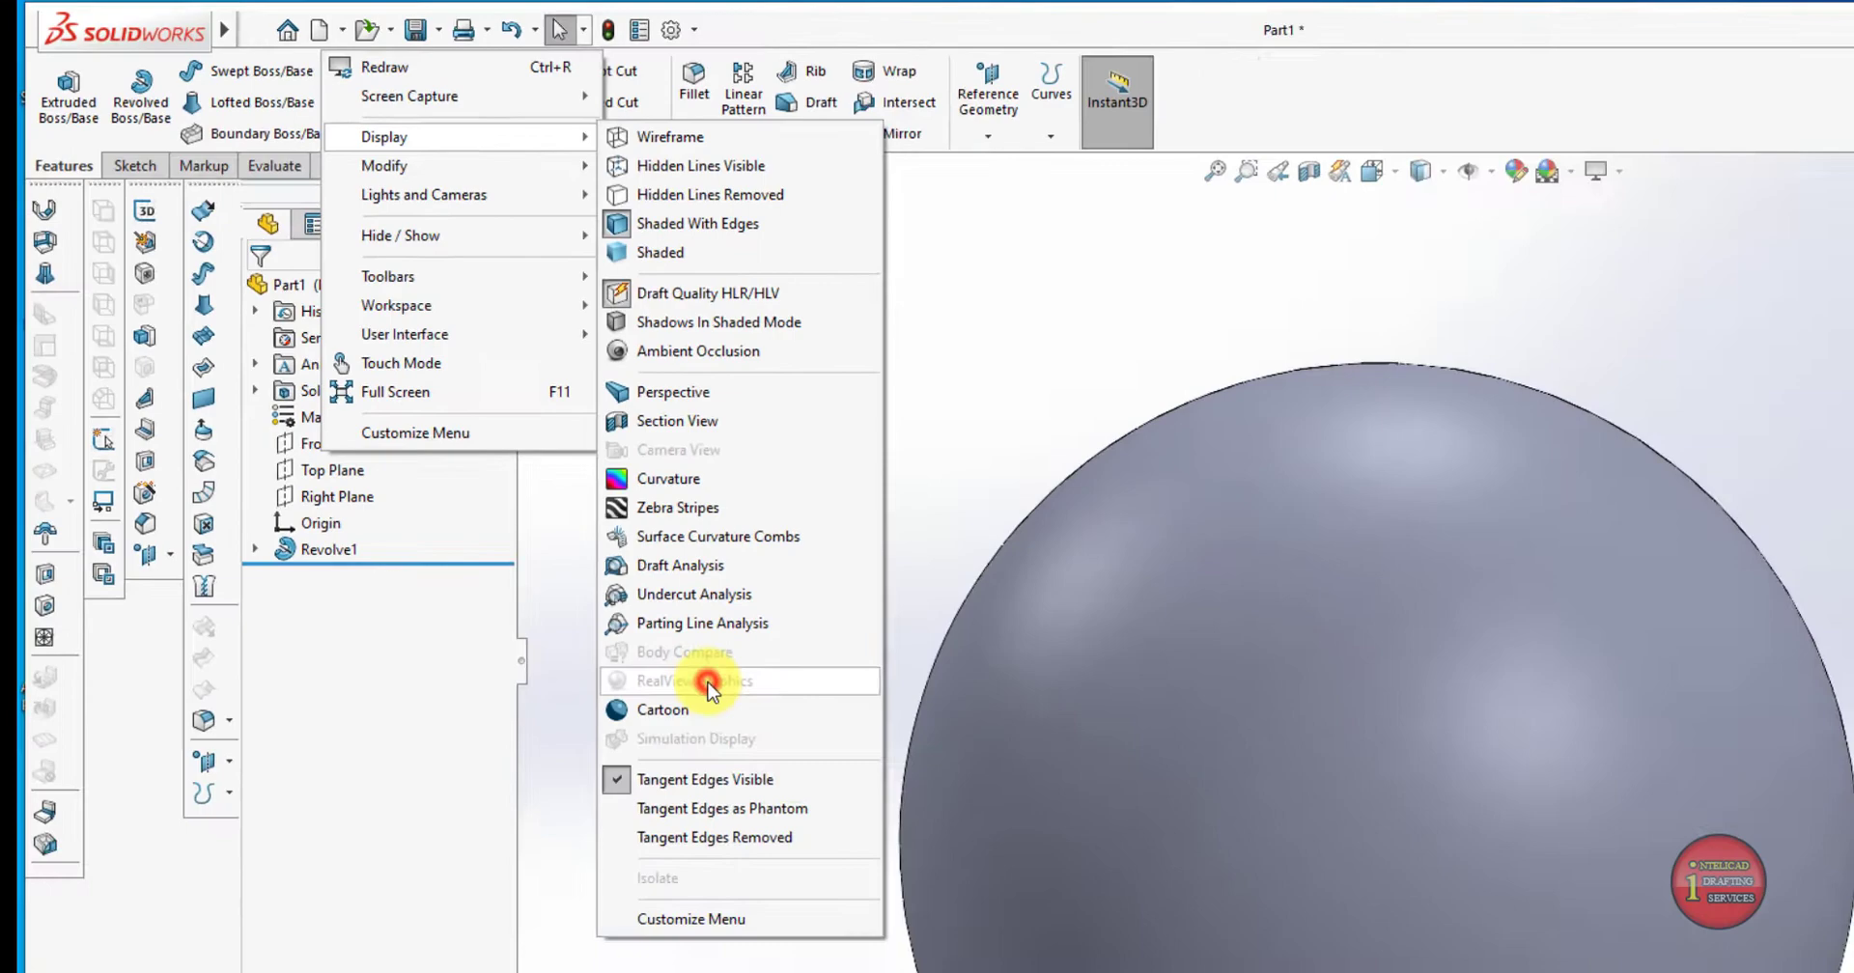
Find RealView Graphics greyed out under View > Display, then close the part with Don't Save.
click(891, 872)
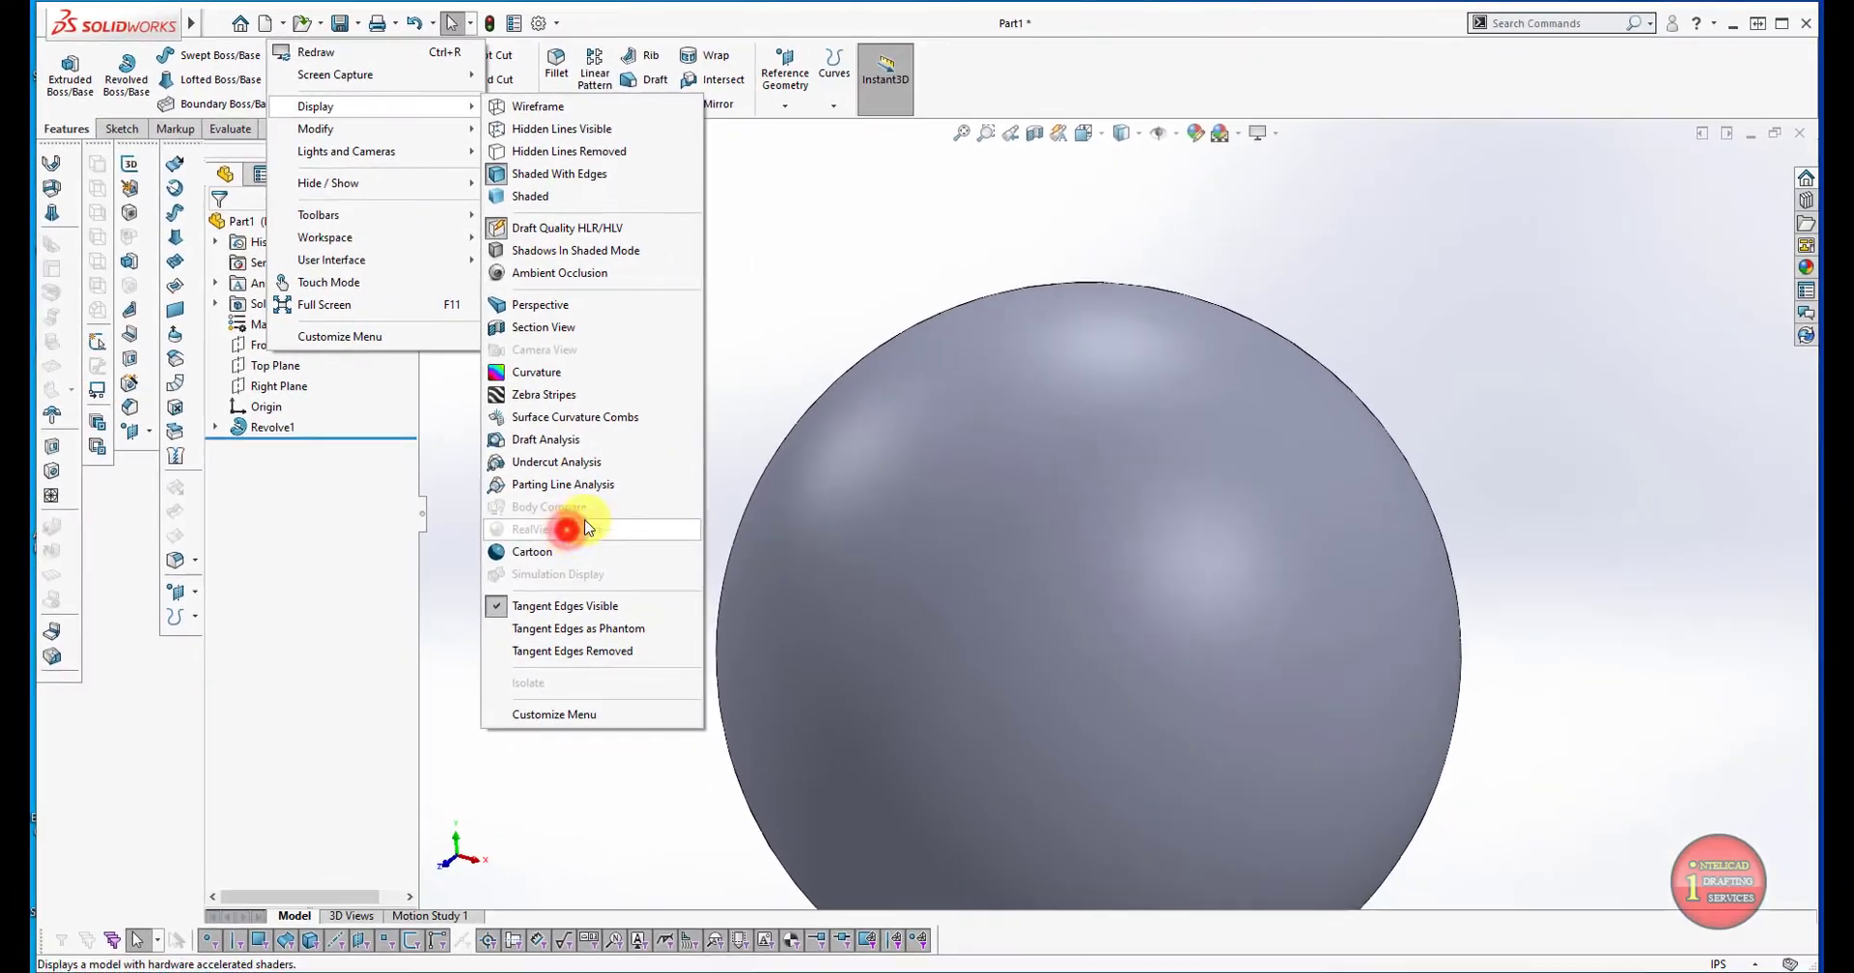
click(881, 255)
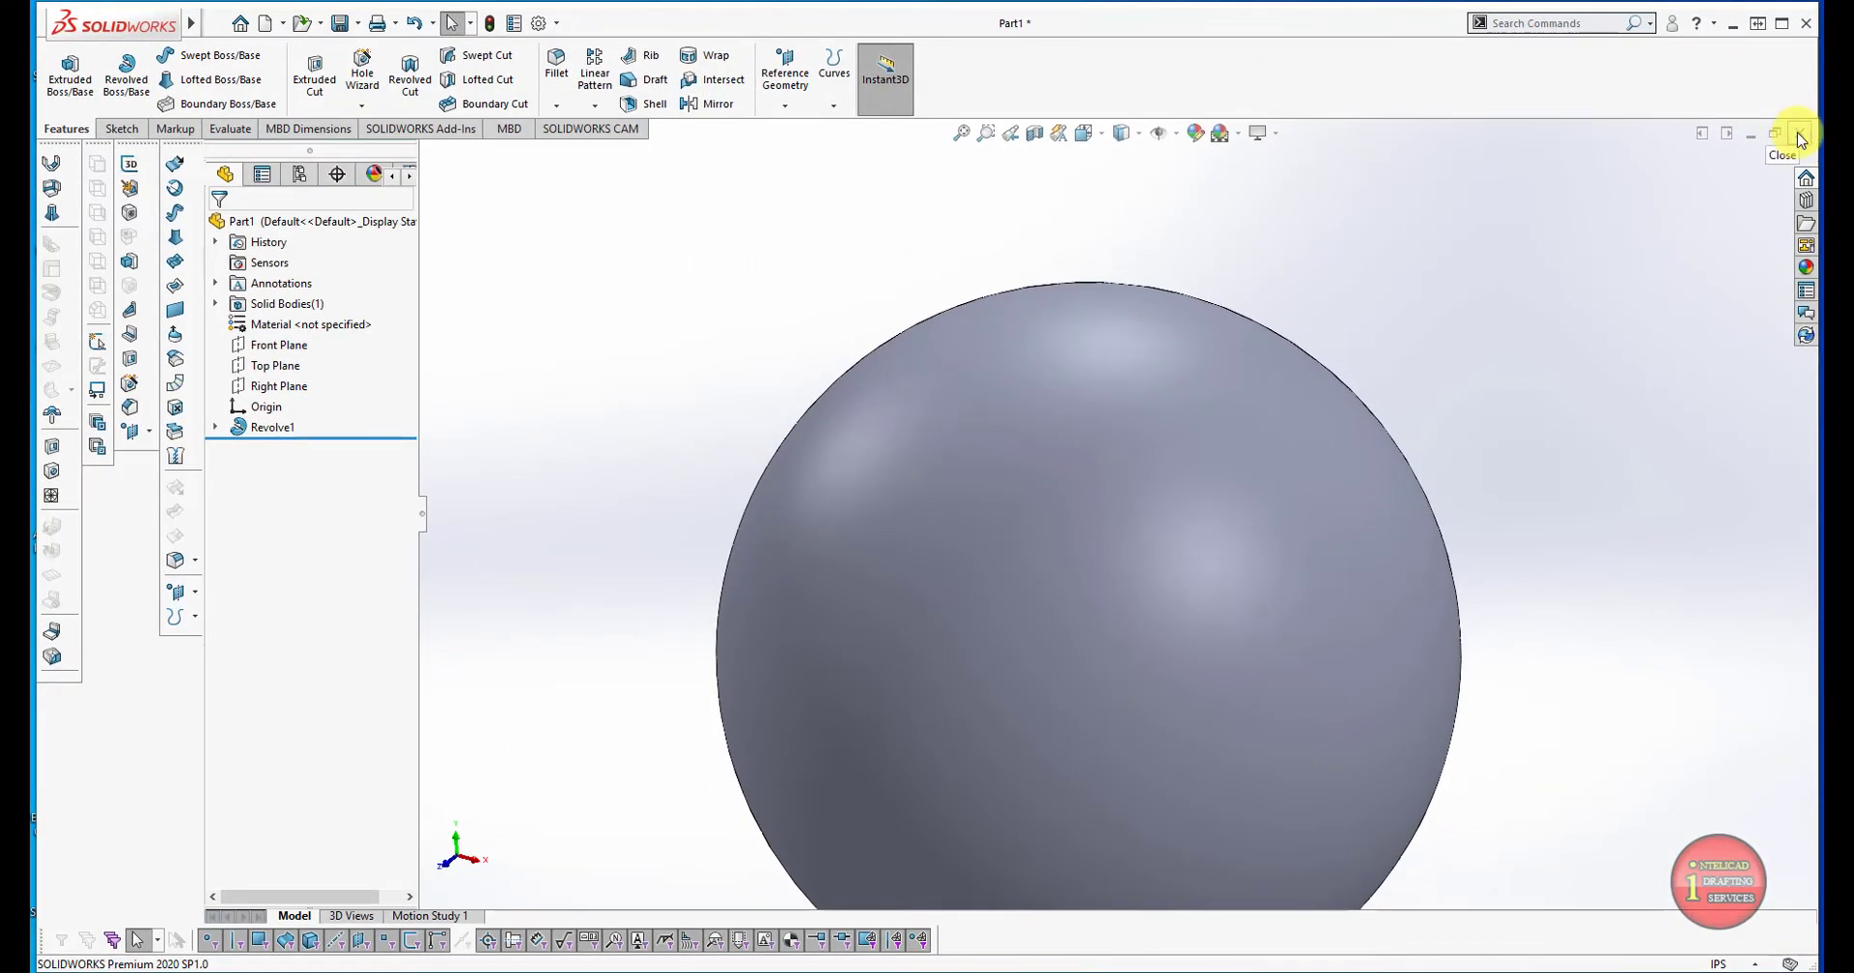
click(952, 501)
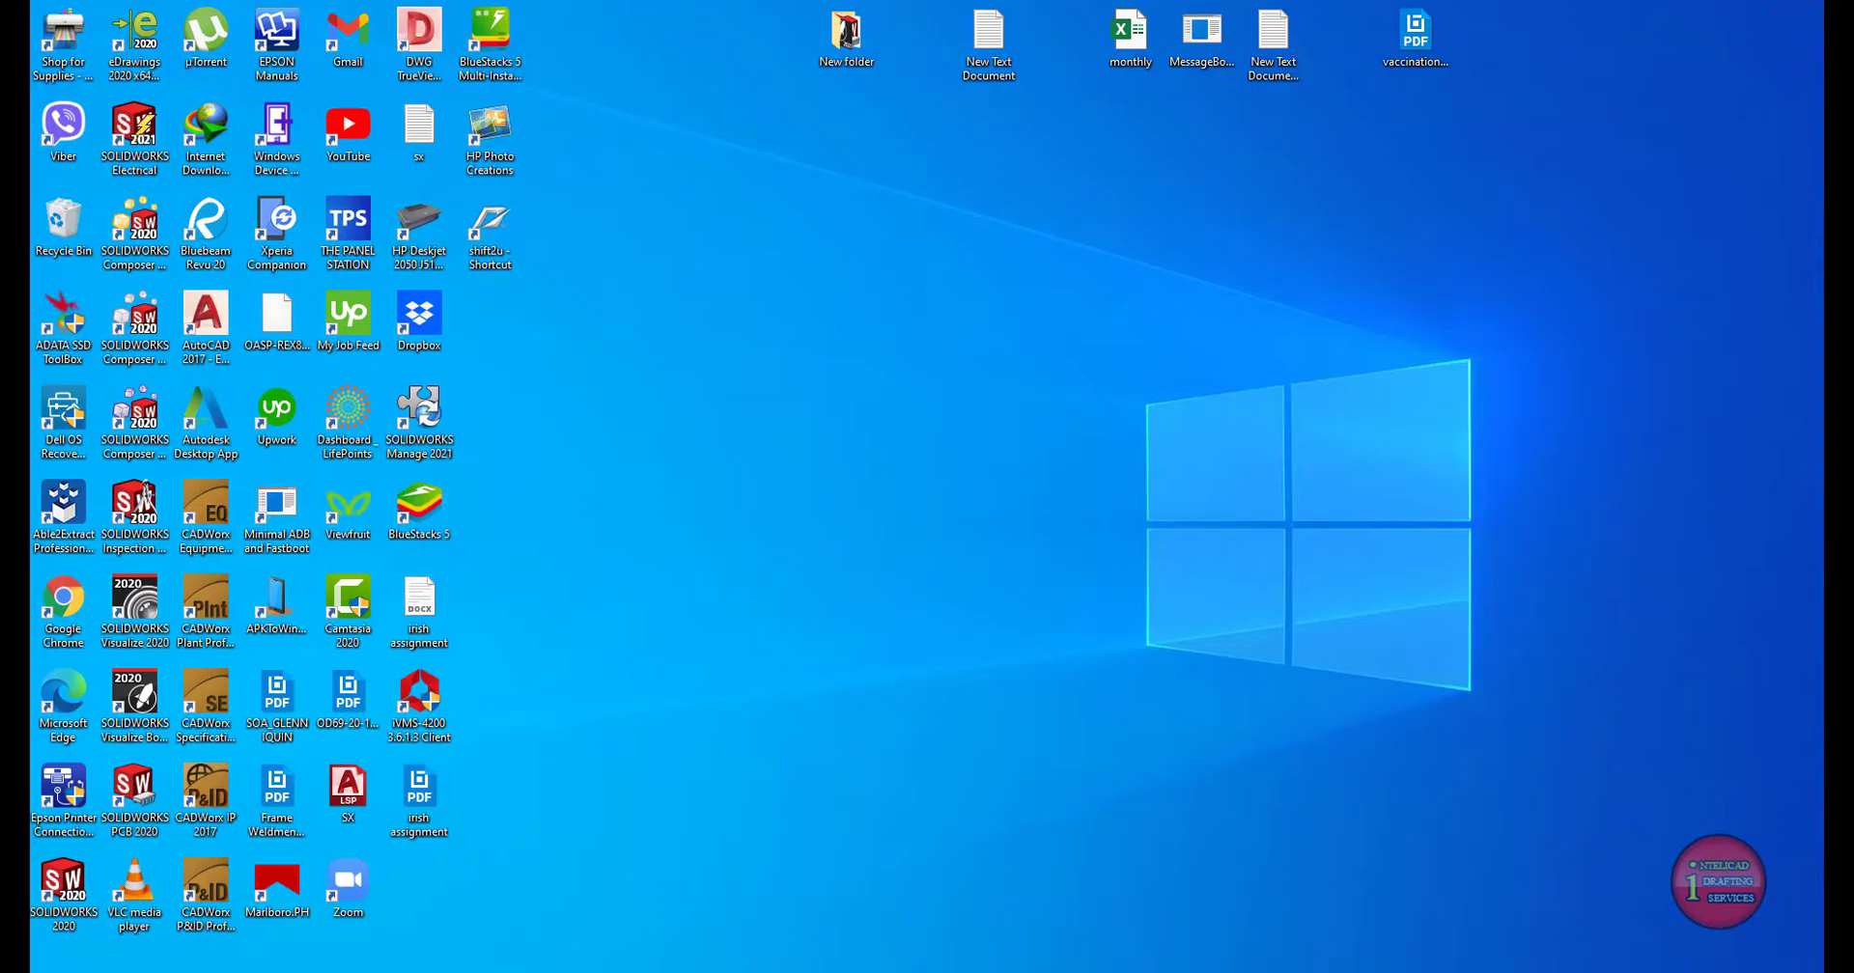
Launch regedit and navigate to HKEY_CURRENT_USER\SOFTWARE\SolidWorks\SOLIDWORKS 2020.
key(super)
text(regedit)
key(Return)
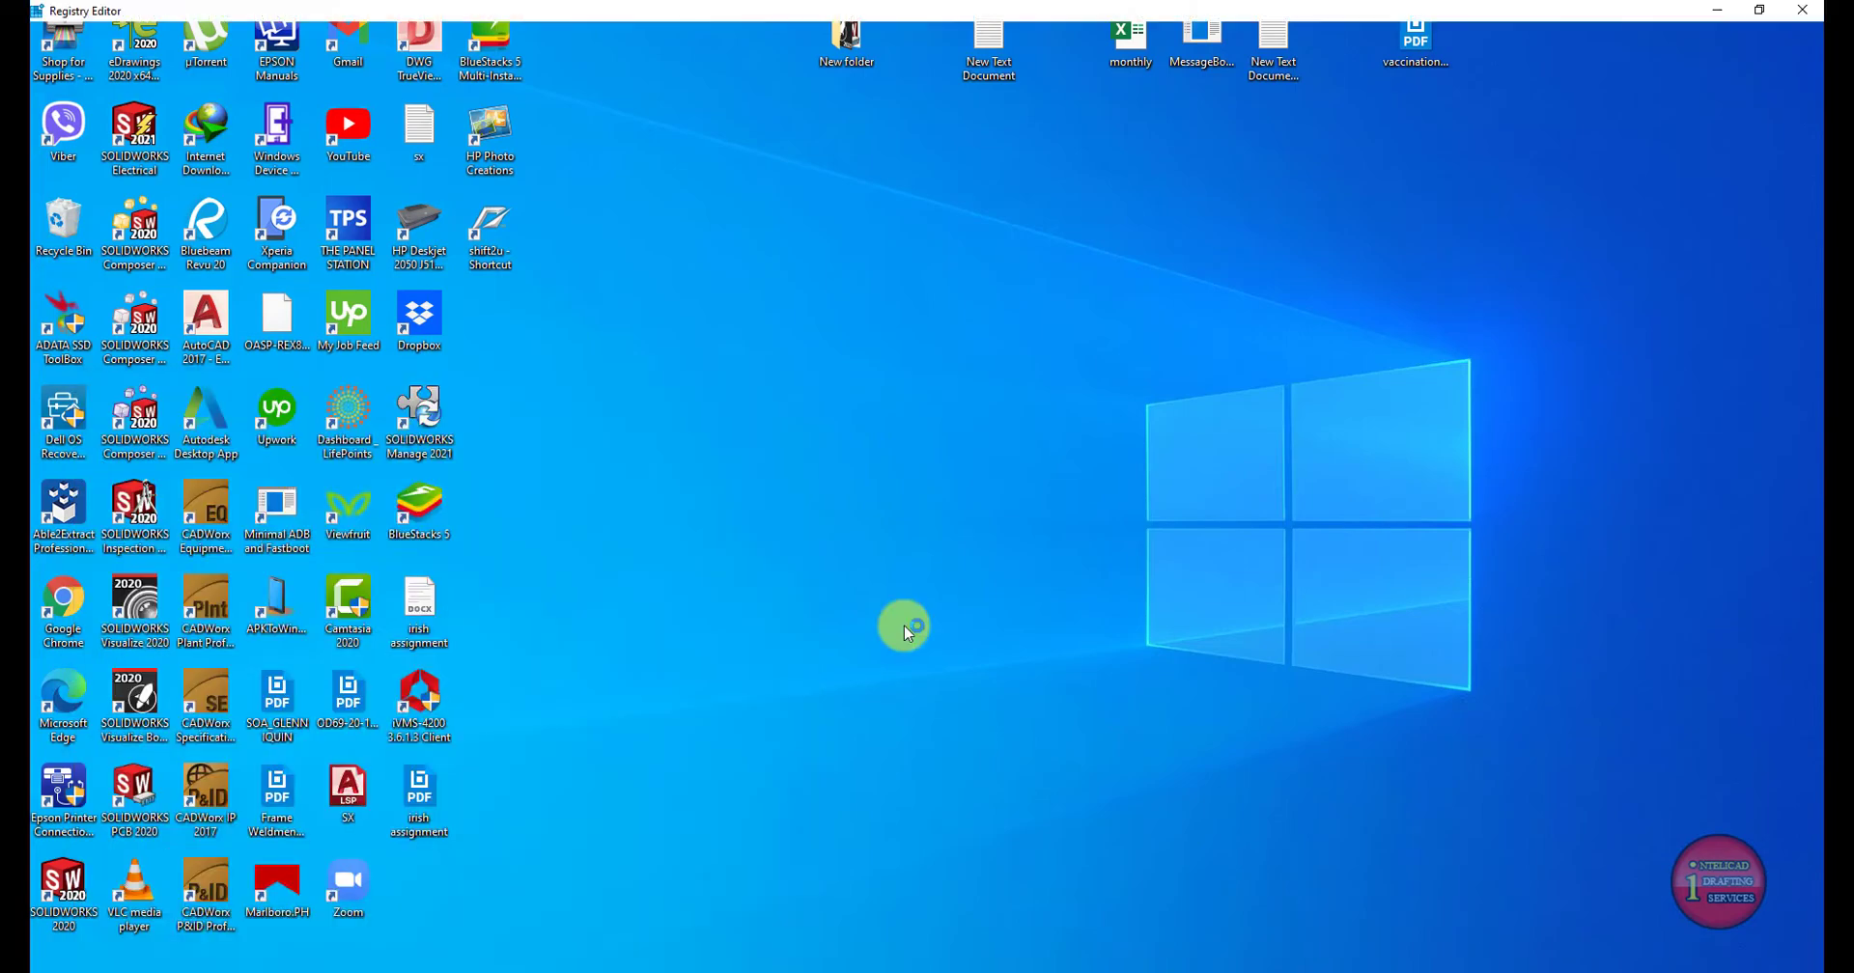
scroll(162, 94, up, 2)
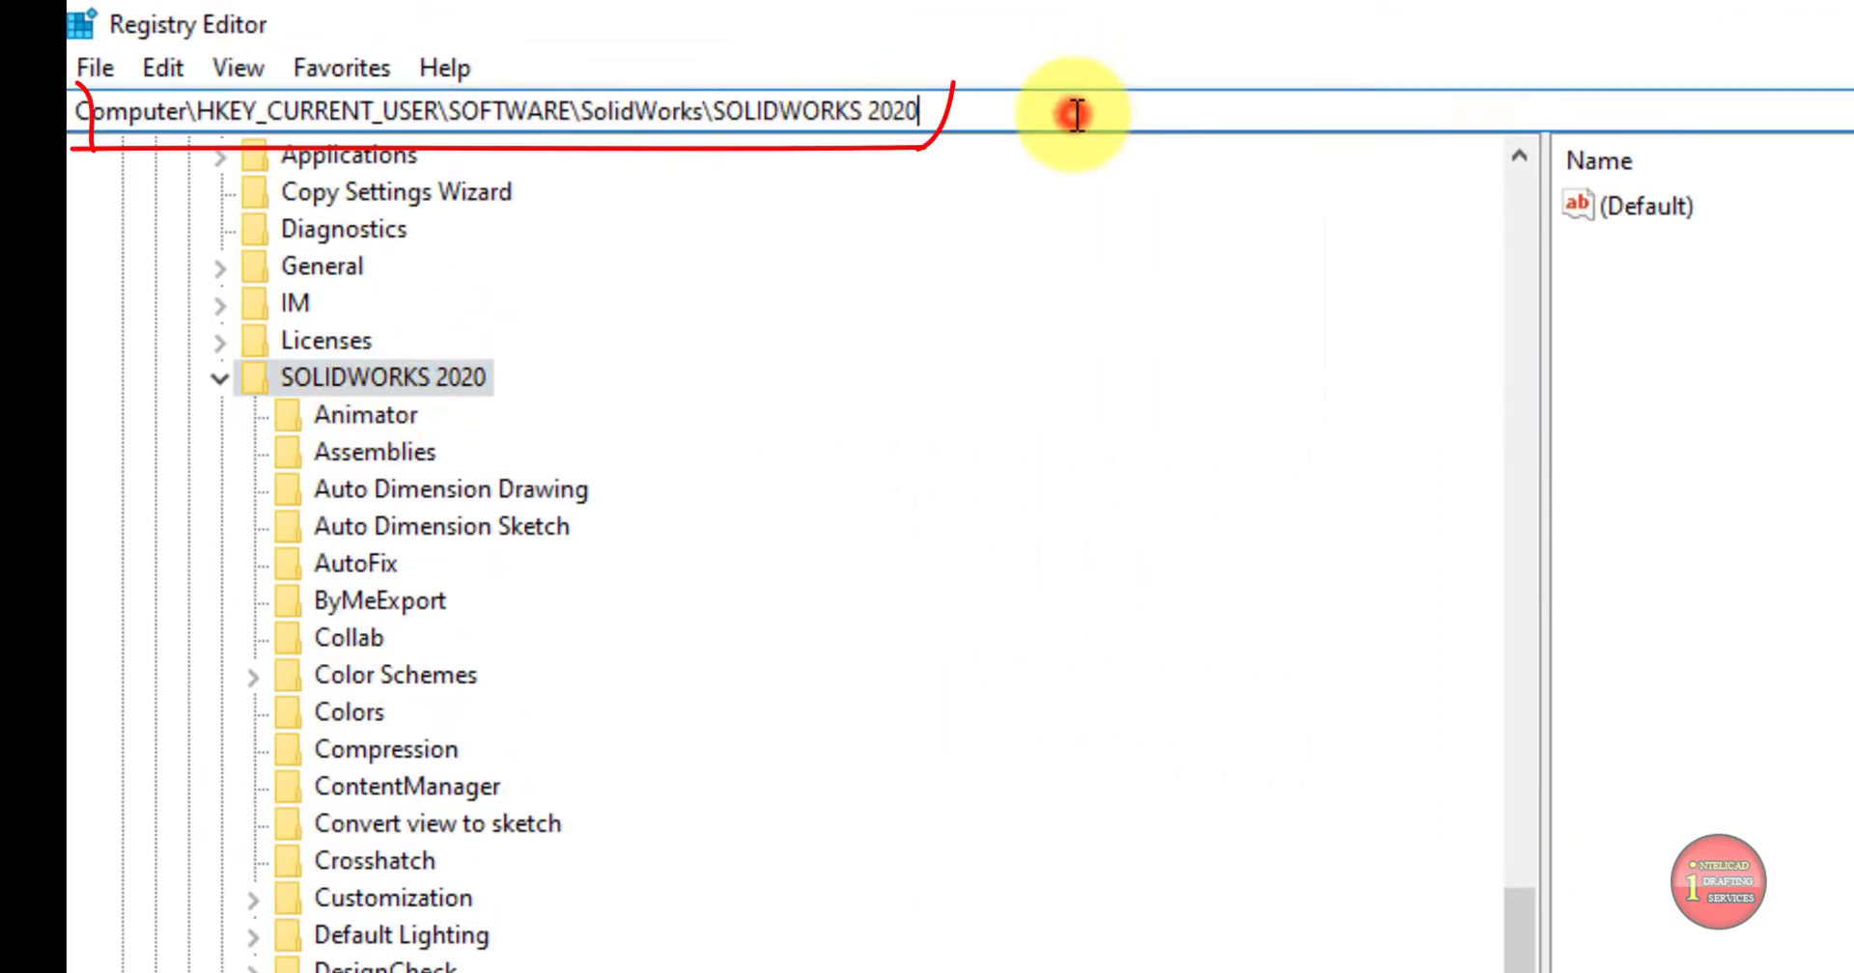
click(1081, 104)
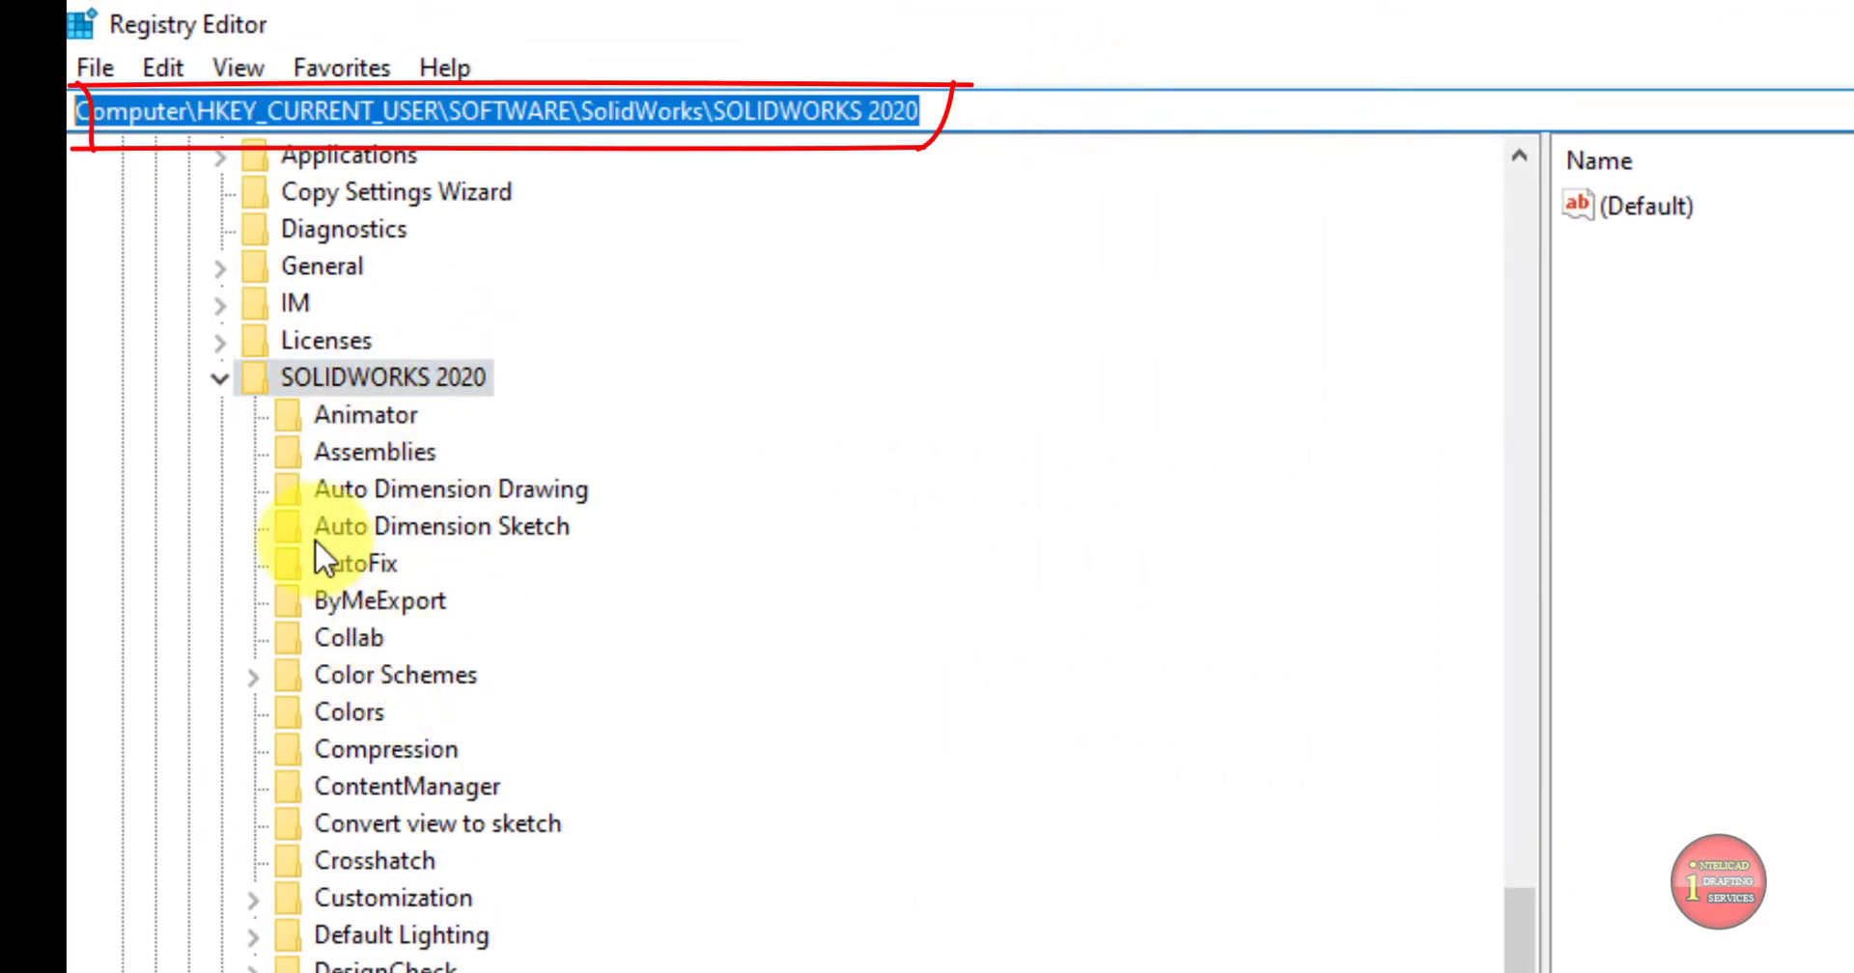
click(342, 386)
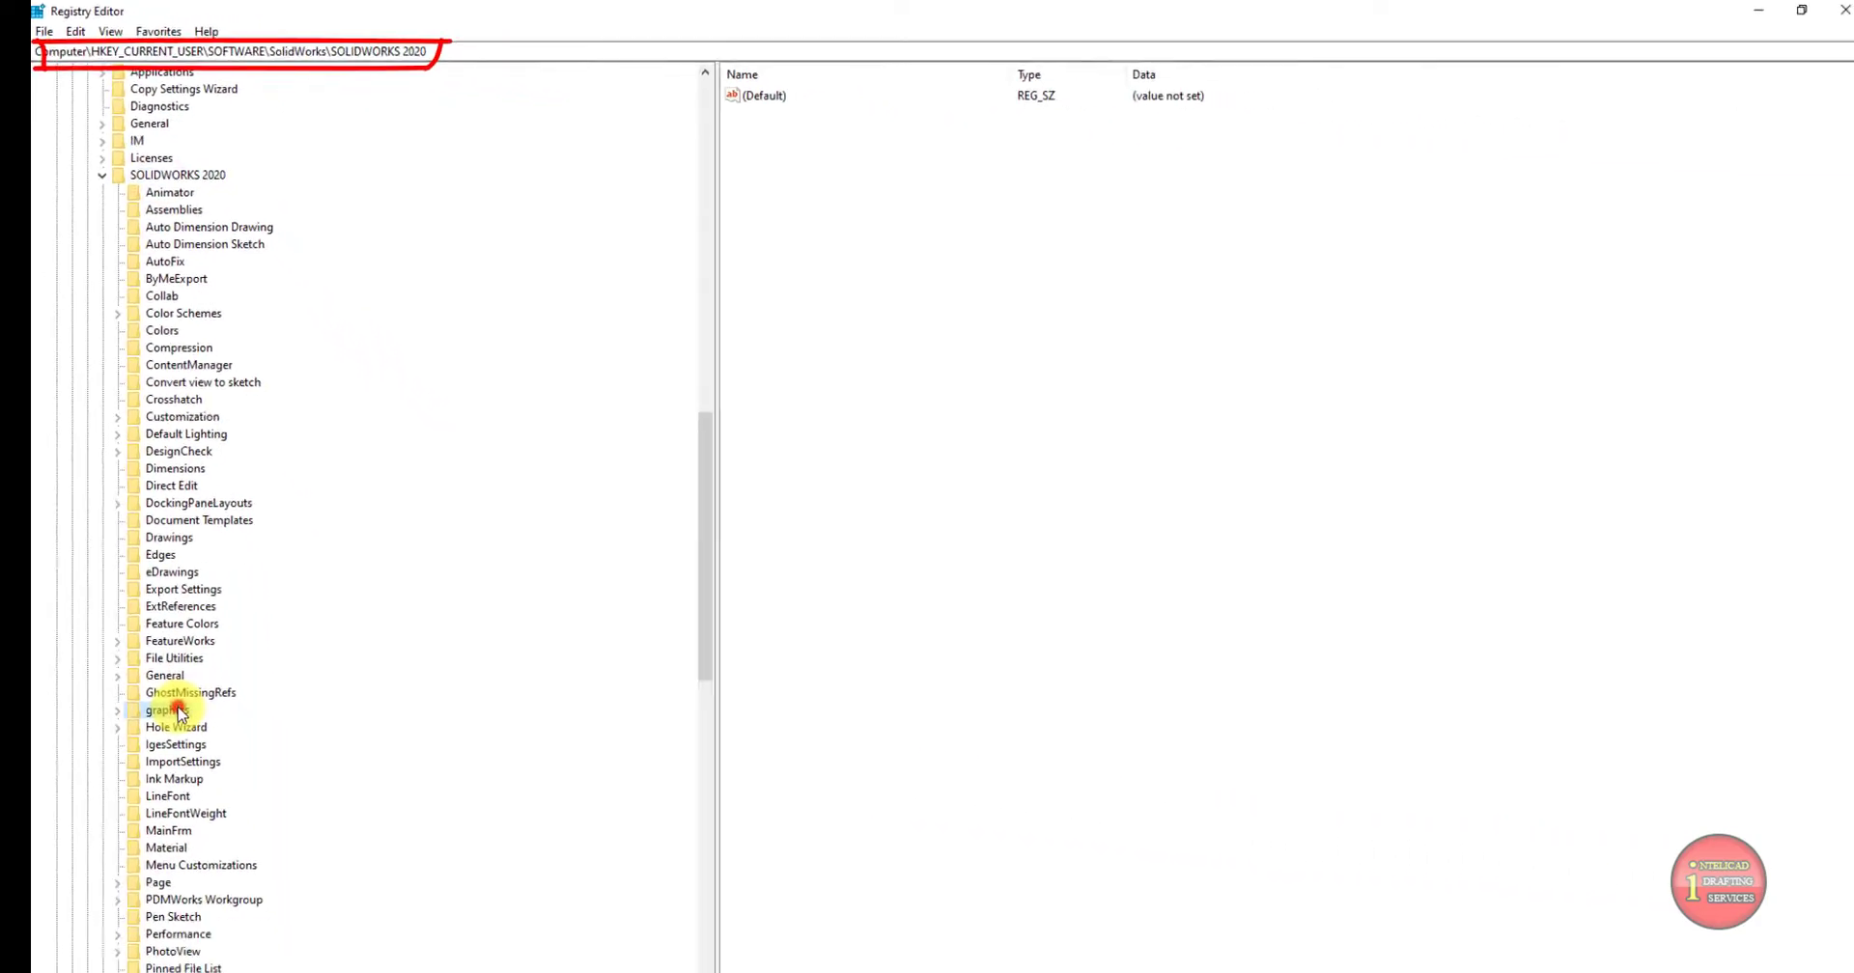
Open Performance\Graphics\Hardware\Current to view Renderer GeForce GTX 660/PCIe/SSE2 and Vendor NVIDIA Corporation.
click(170, 710)
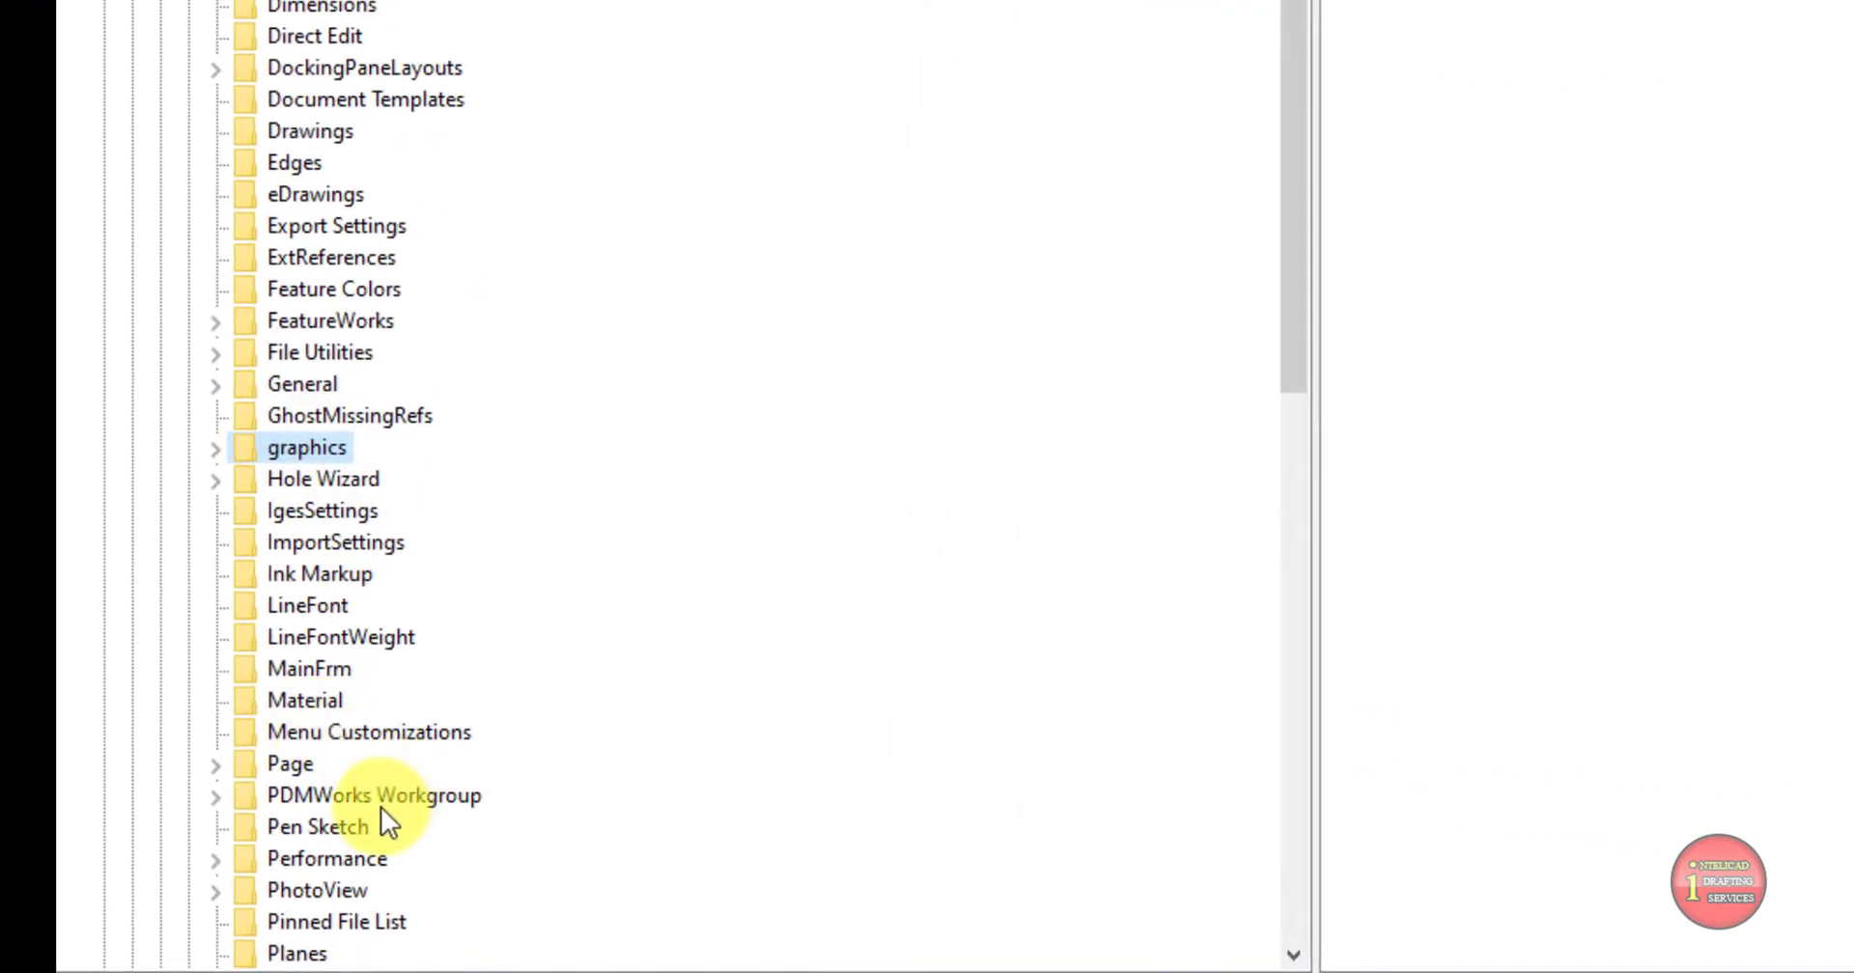
double_click(357, 859)
scroll(442, 566, down, 5)
scroll(442, 525, down, 4)
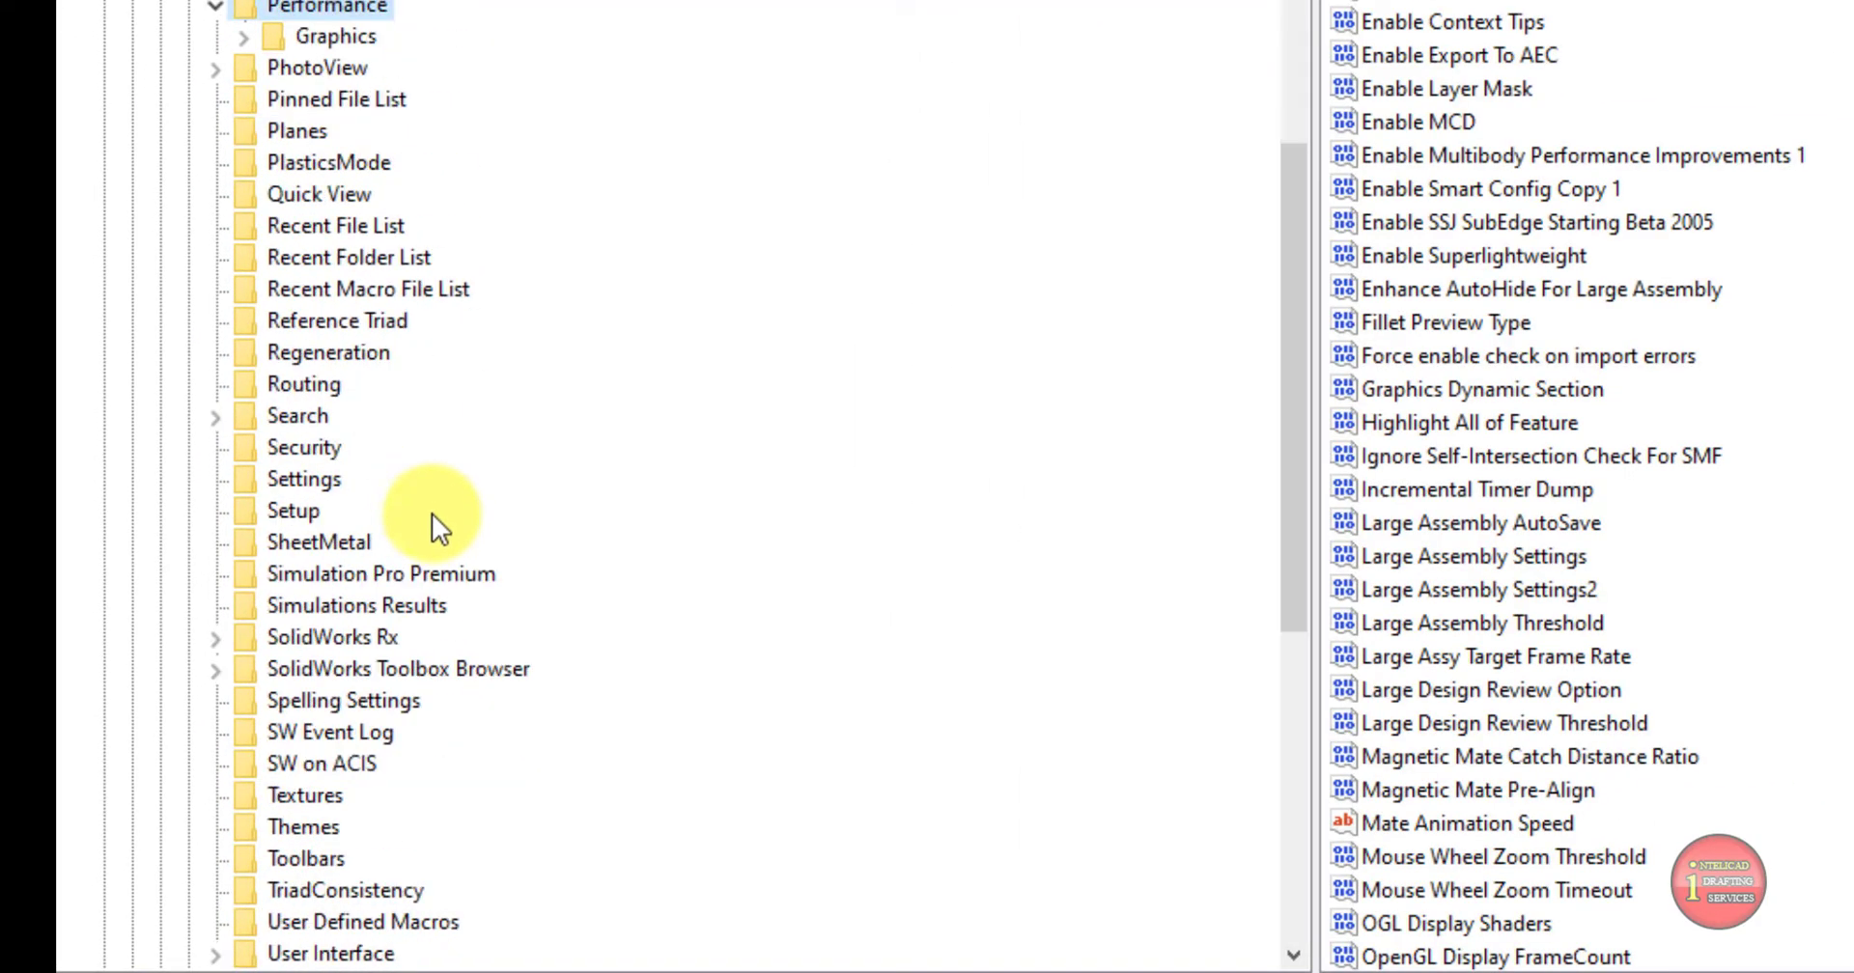
double_click(346, 33)
double_click(350, 66)
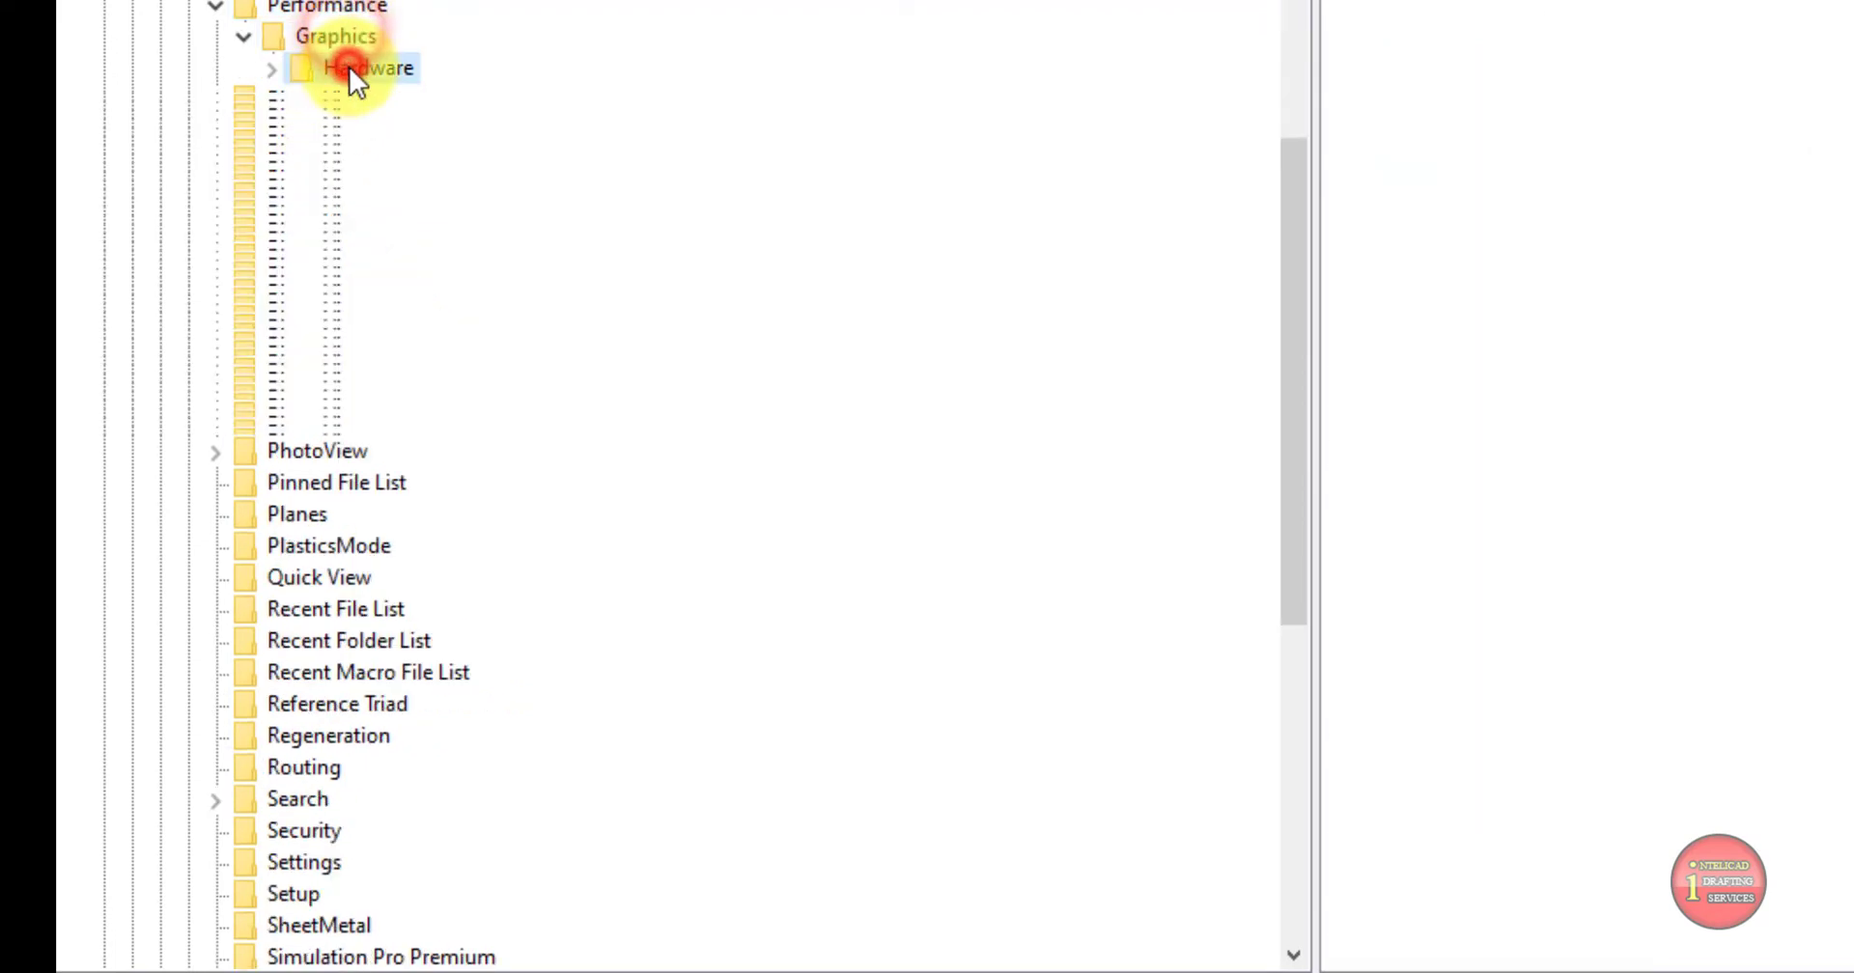
scroll(526, 309, down, 2)
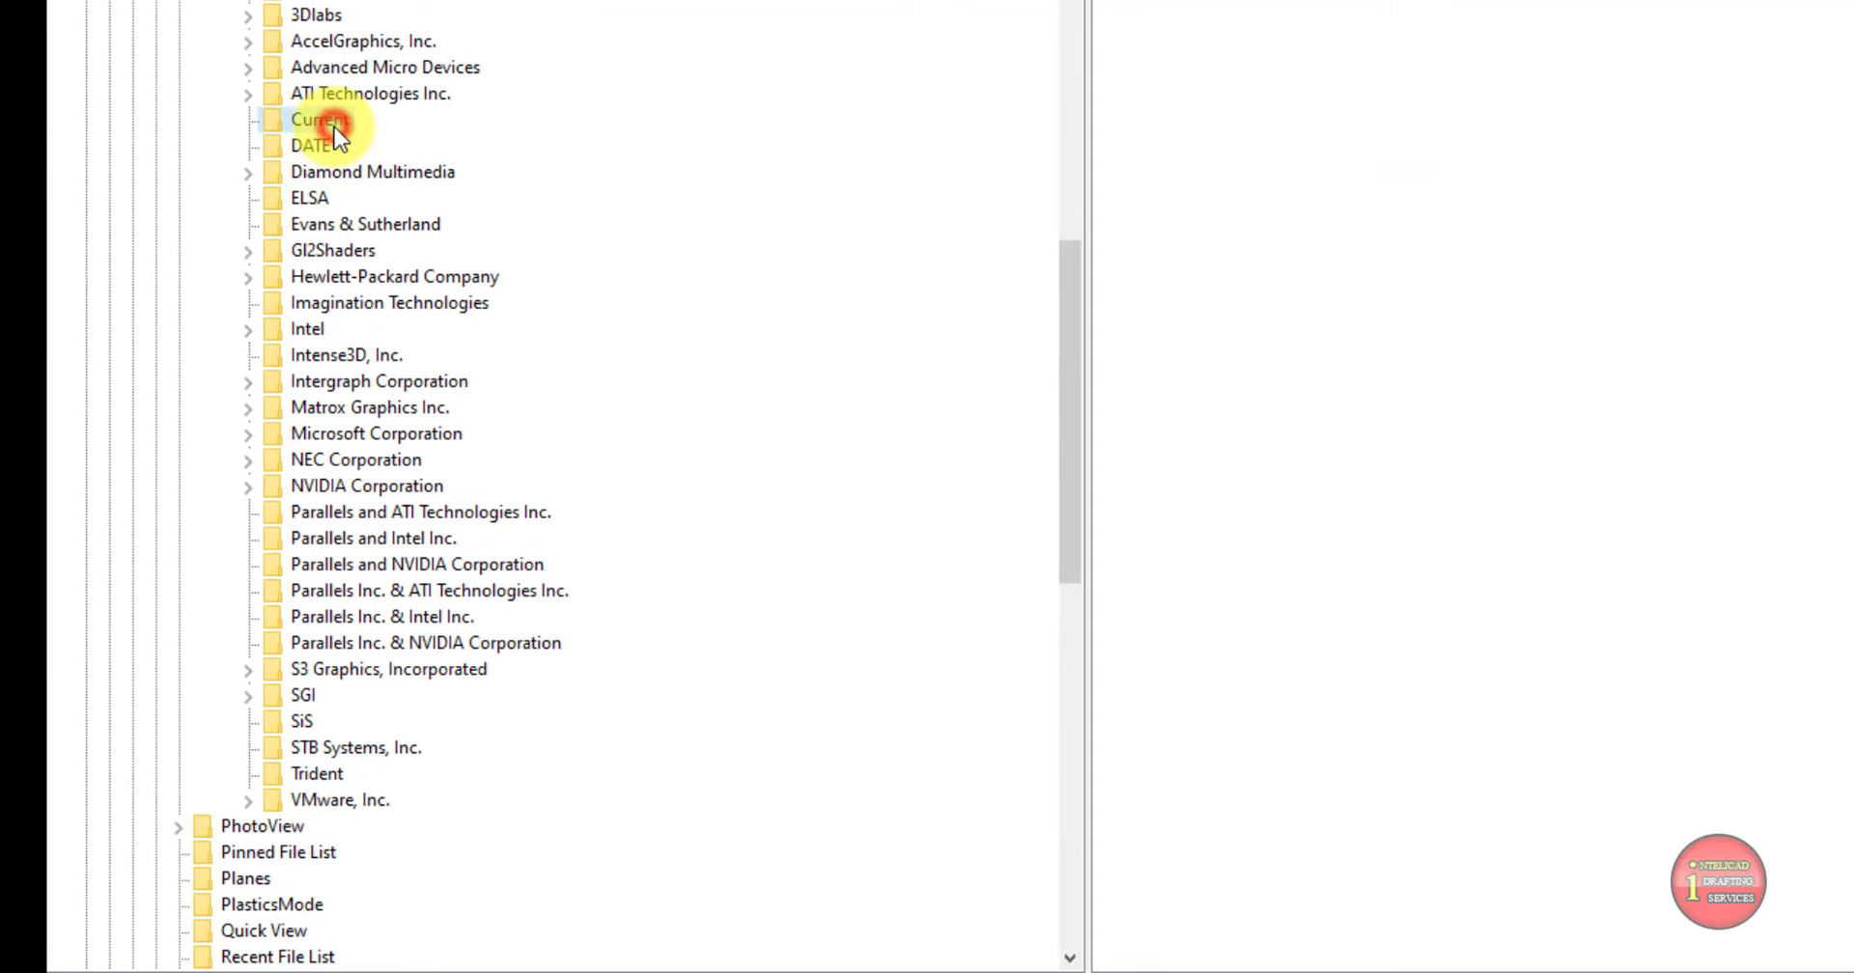
click(319, 120)
click(1672, 93)
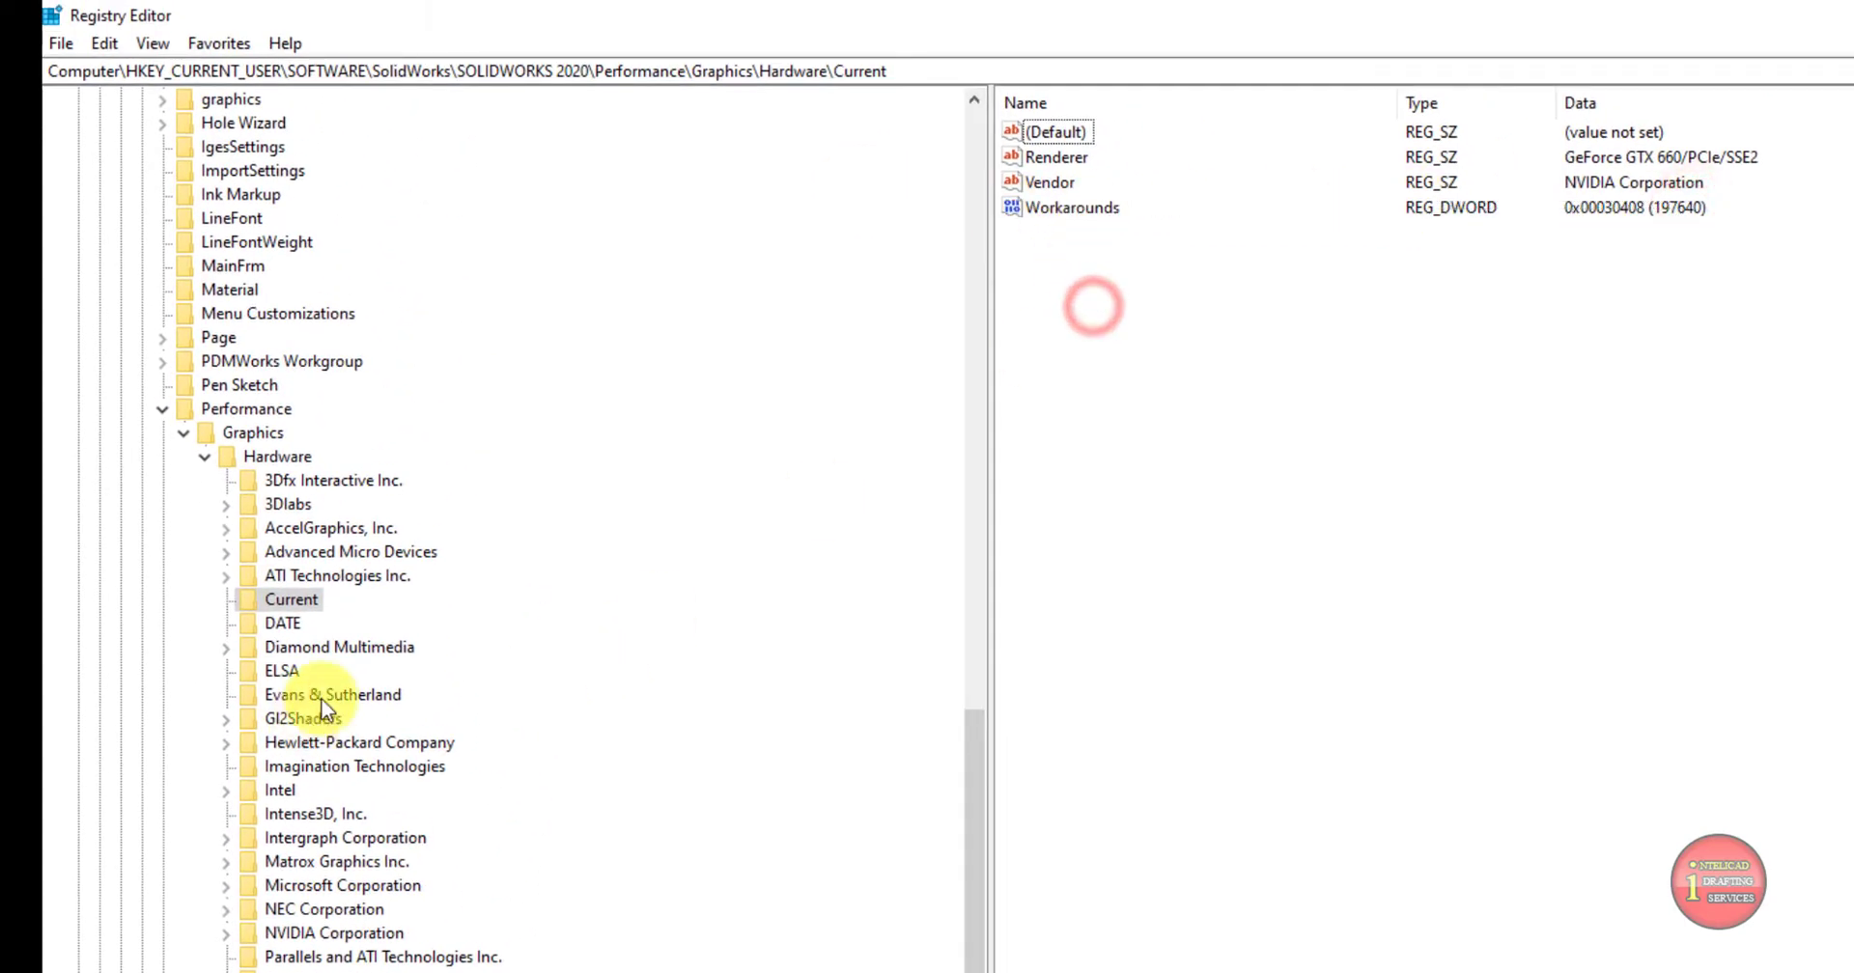
Expand NVIDIA Corporation > GeForce, view the V002 key, then return to Hardware\Current.
double_click(340, 933)
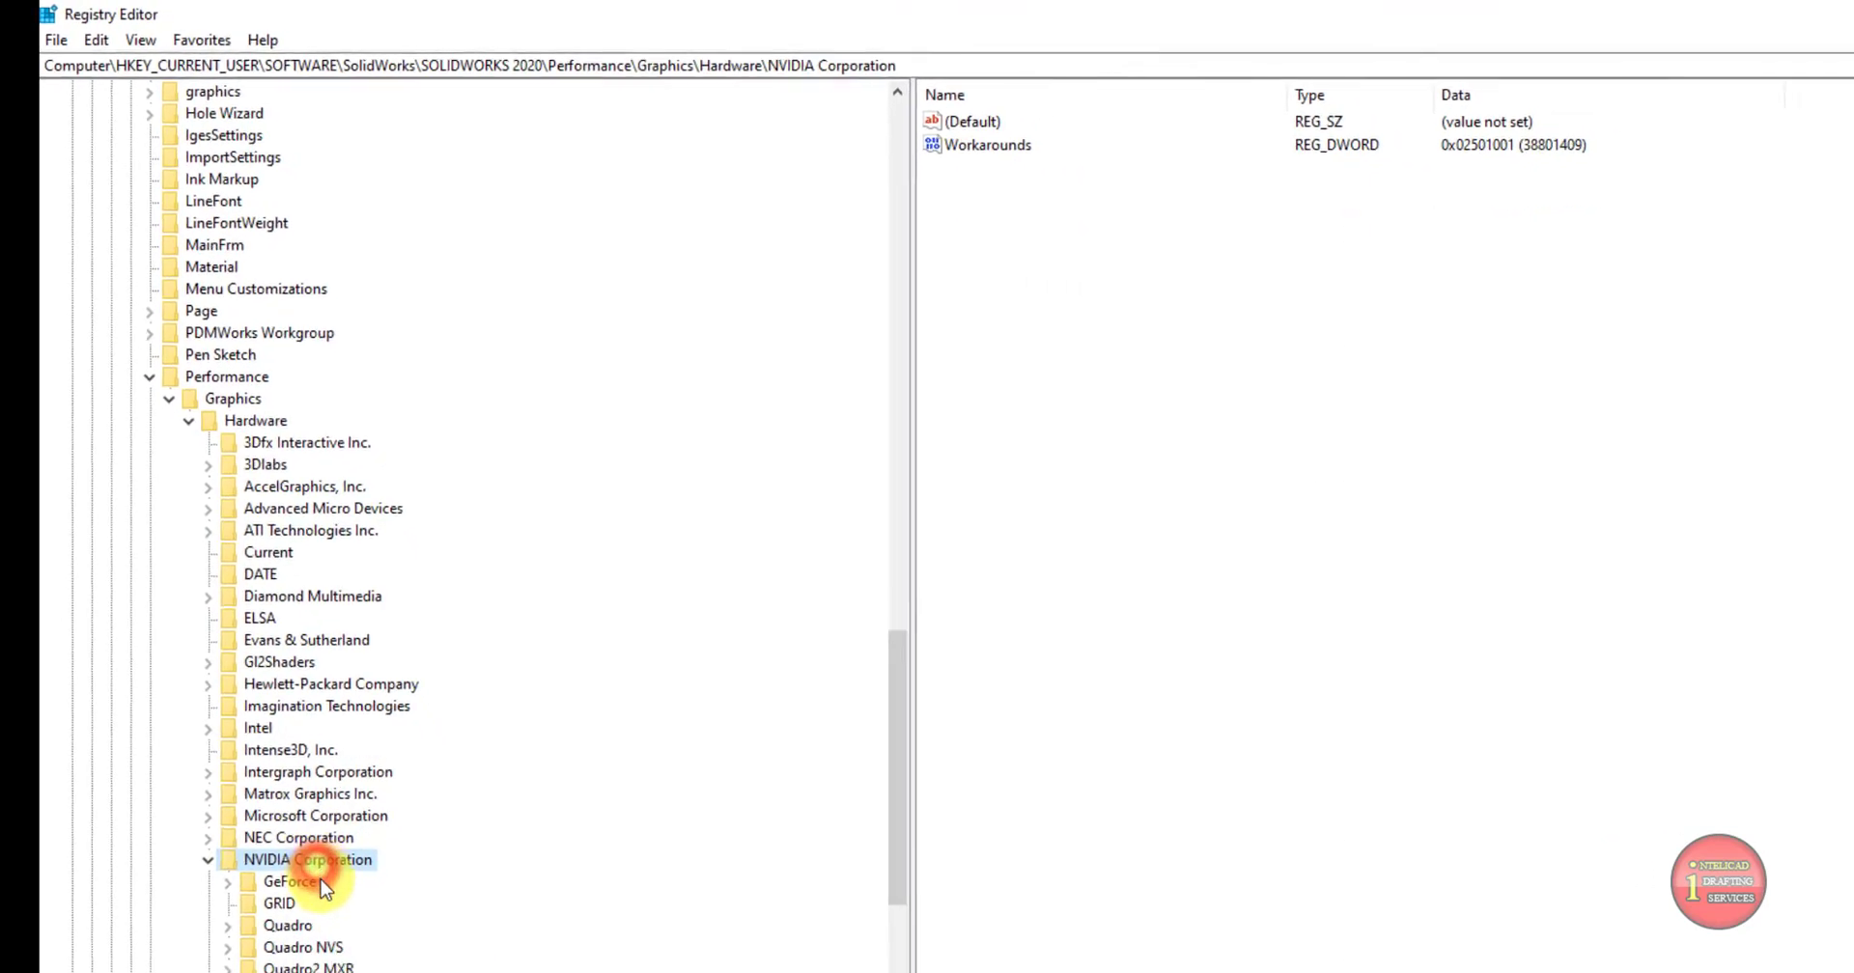
double_click(253, 784)
click(319, 823)
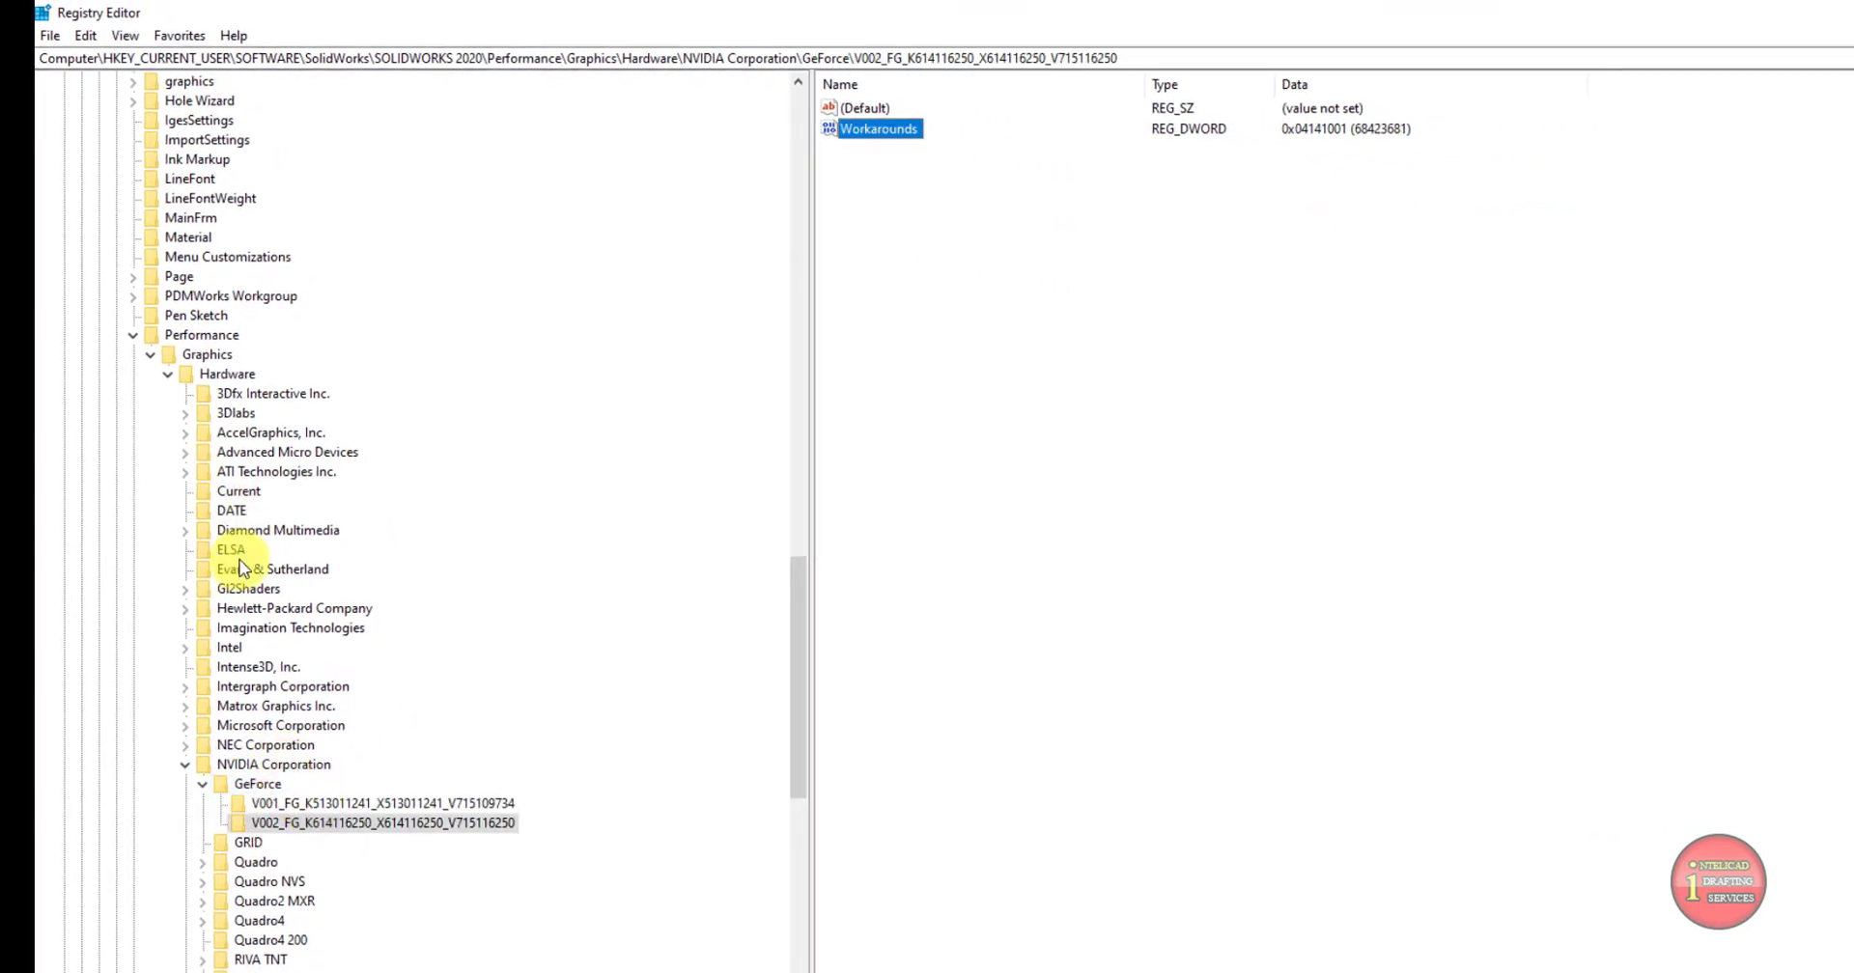
click(243, 491)
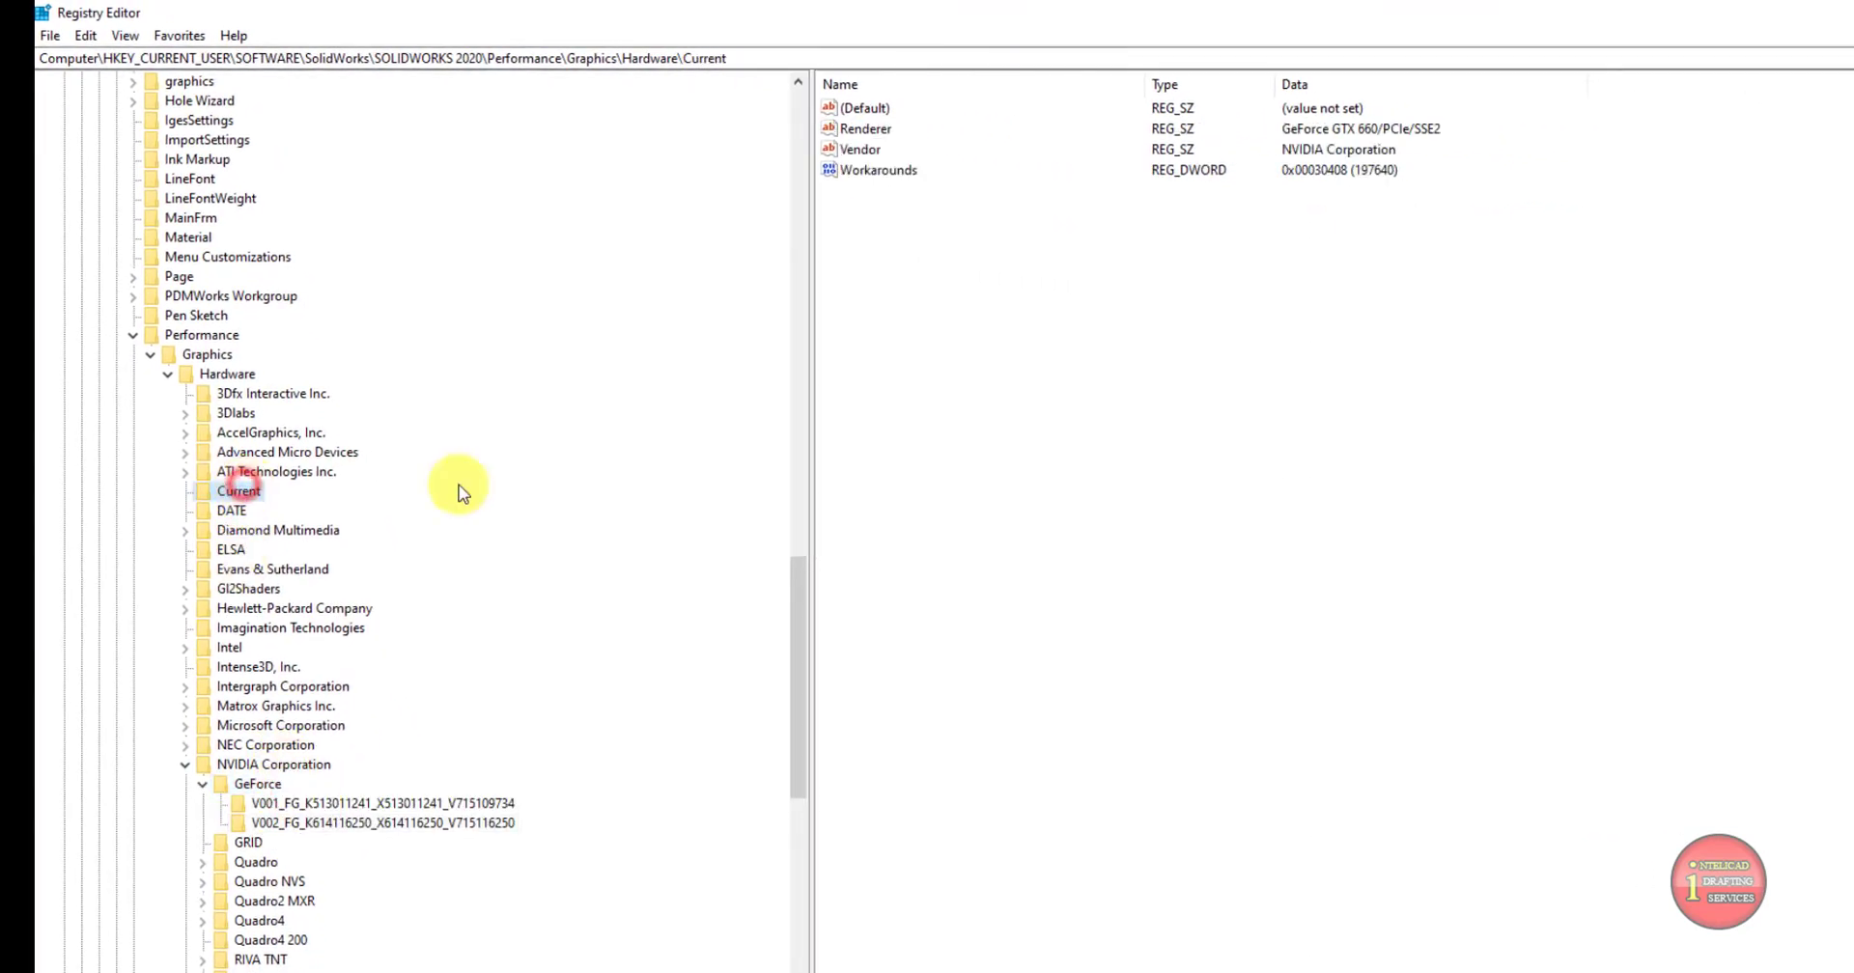
double_click(848, 127)
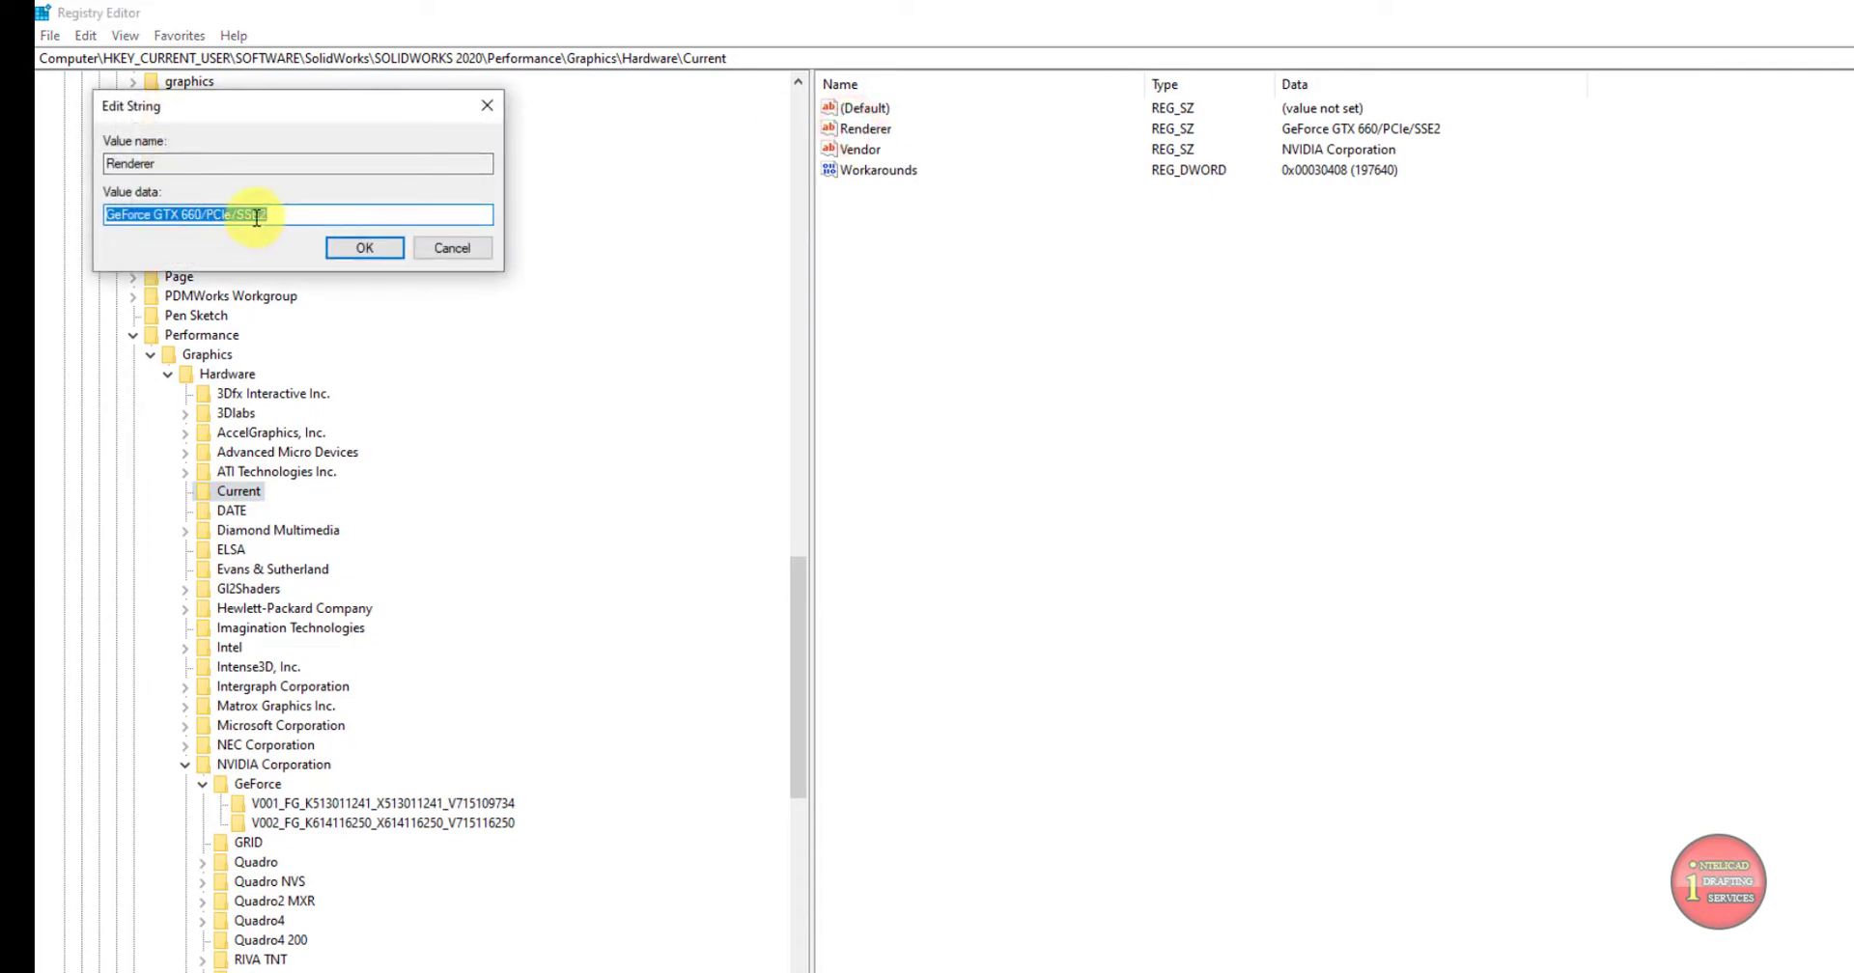
right_click(253, 216)
click(290, 283)
click(450, 247)
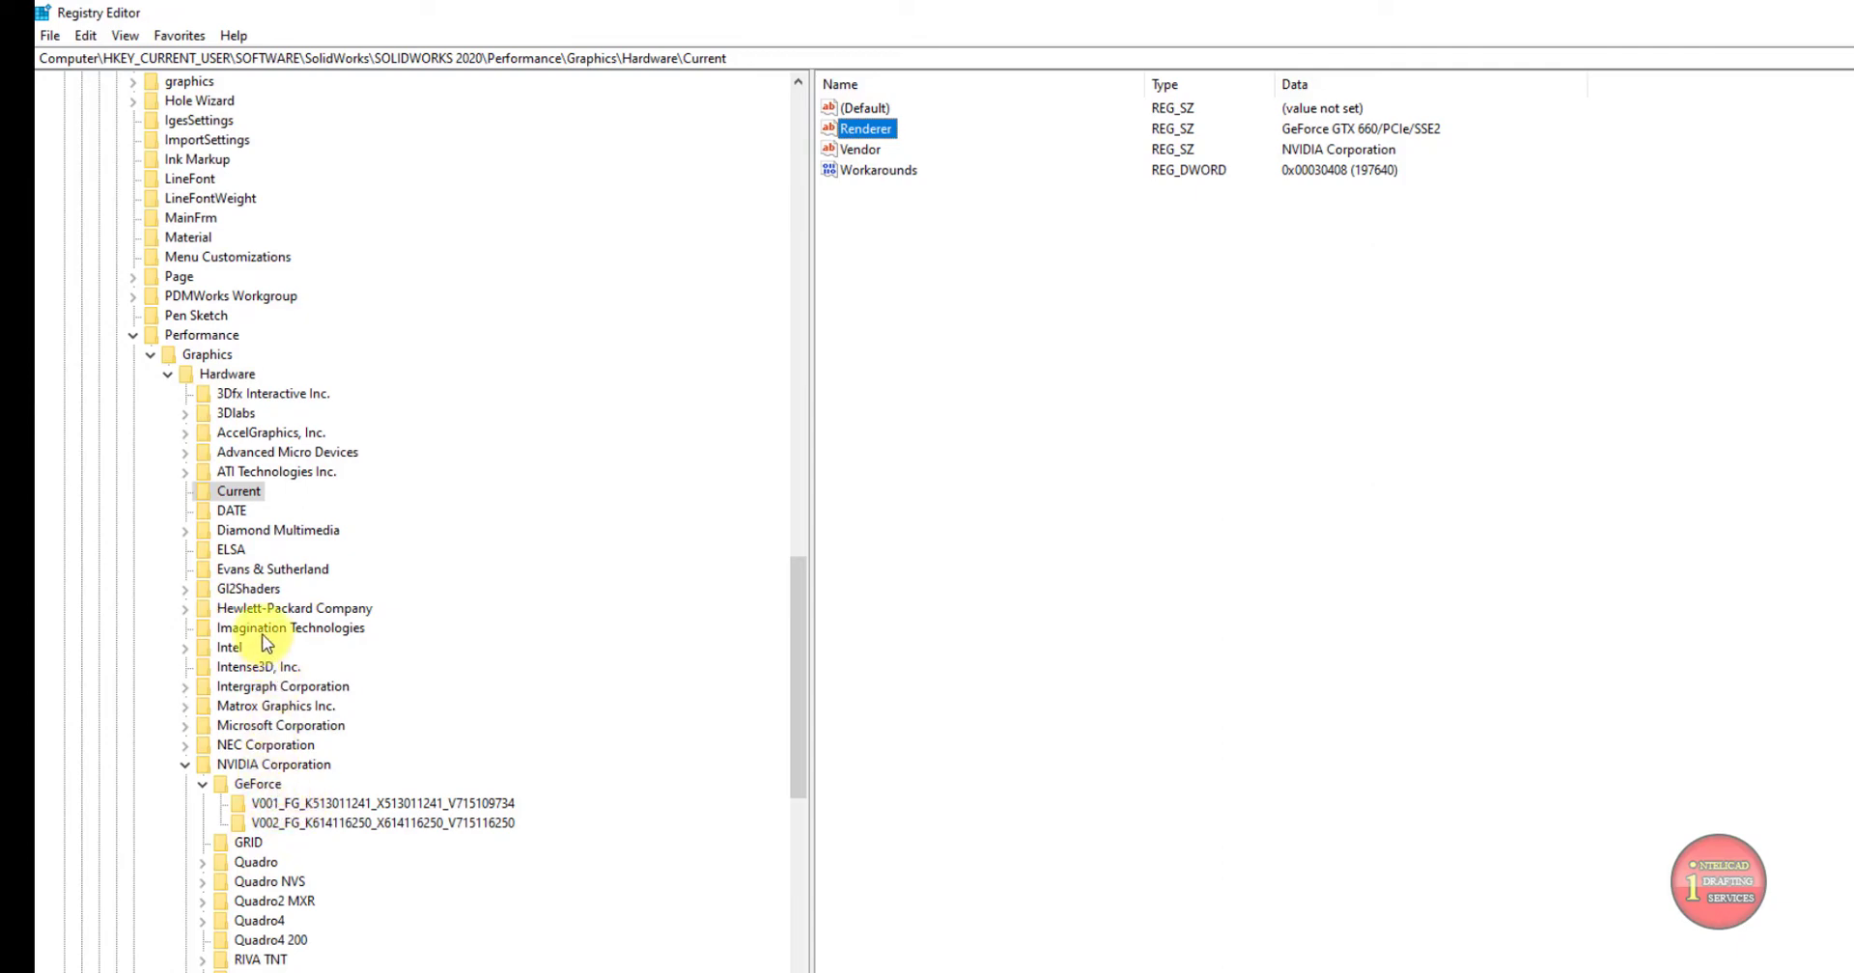
Expand the Gl2Shaders key and its NV40 subkey.
double_click(255, 591)
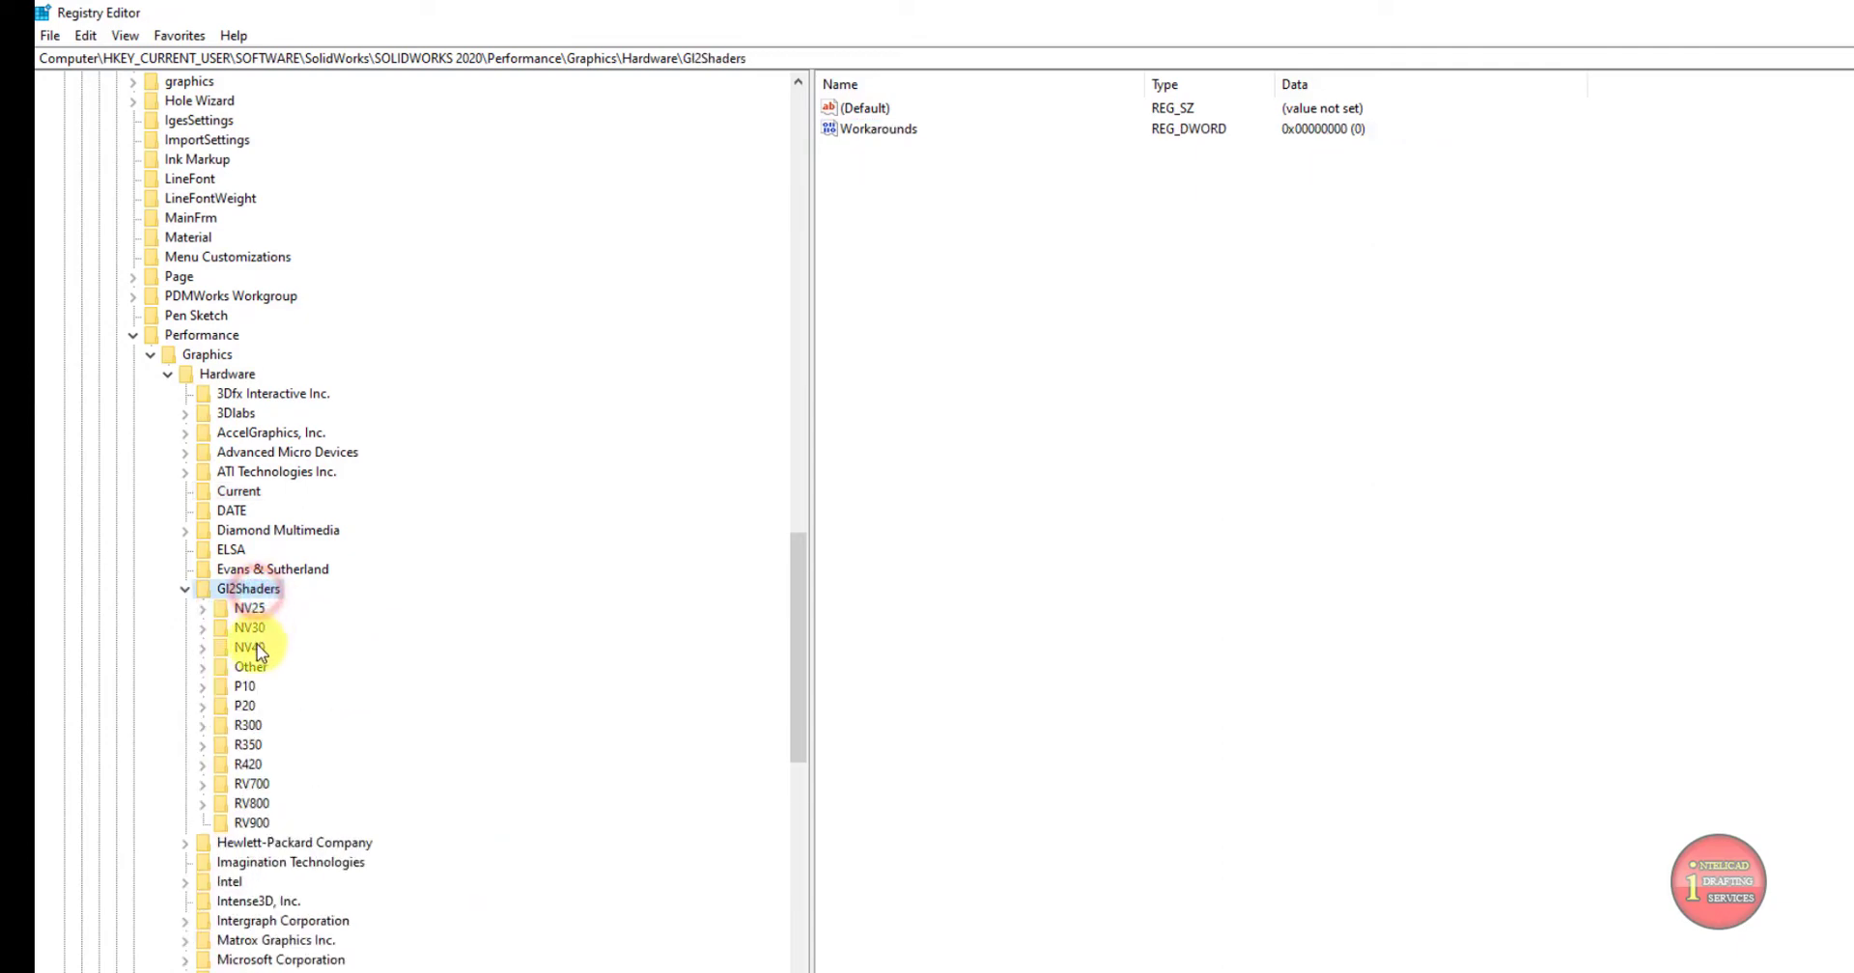
double_click(256, 649)
scroll(257, 632, up, 1)
scroll(257, 618, up, 1)
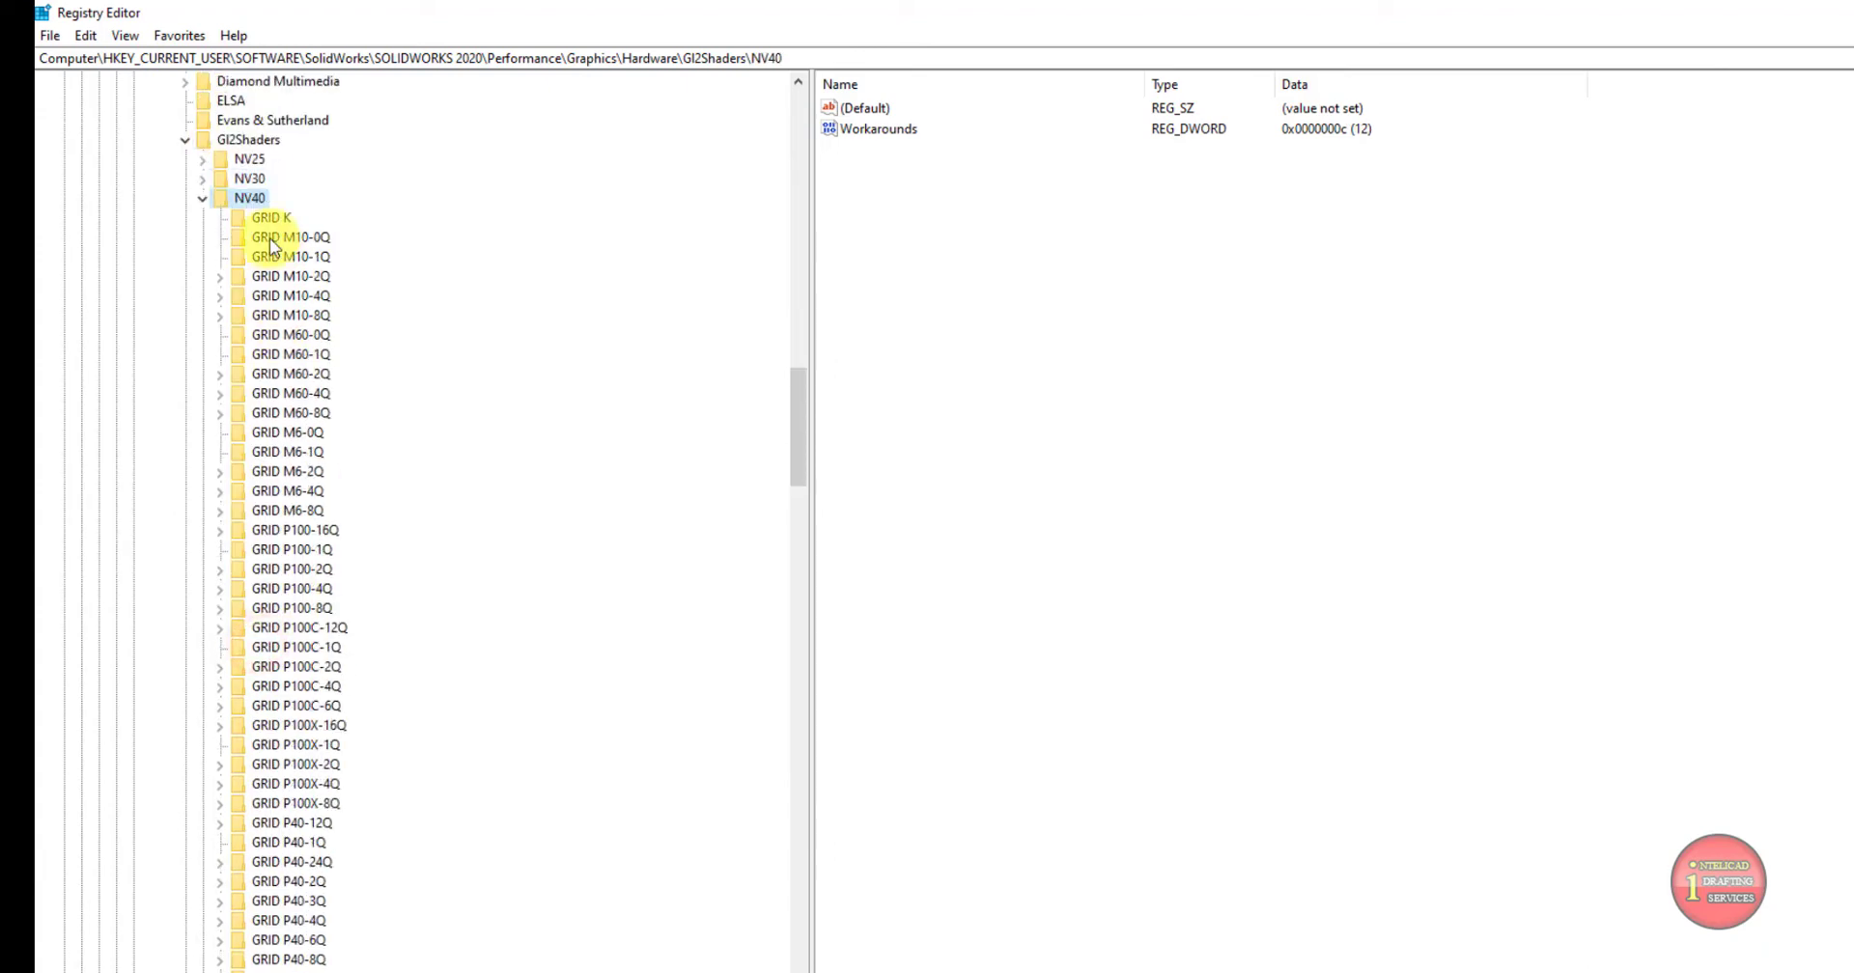
Create a new key under NV40 named GeForce GTX 660/PCIe/SSE2.
right_click(261, 199)
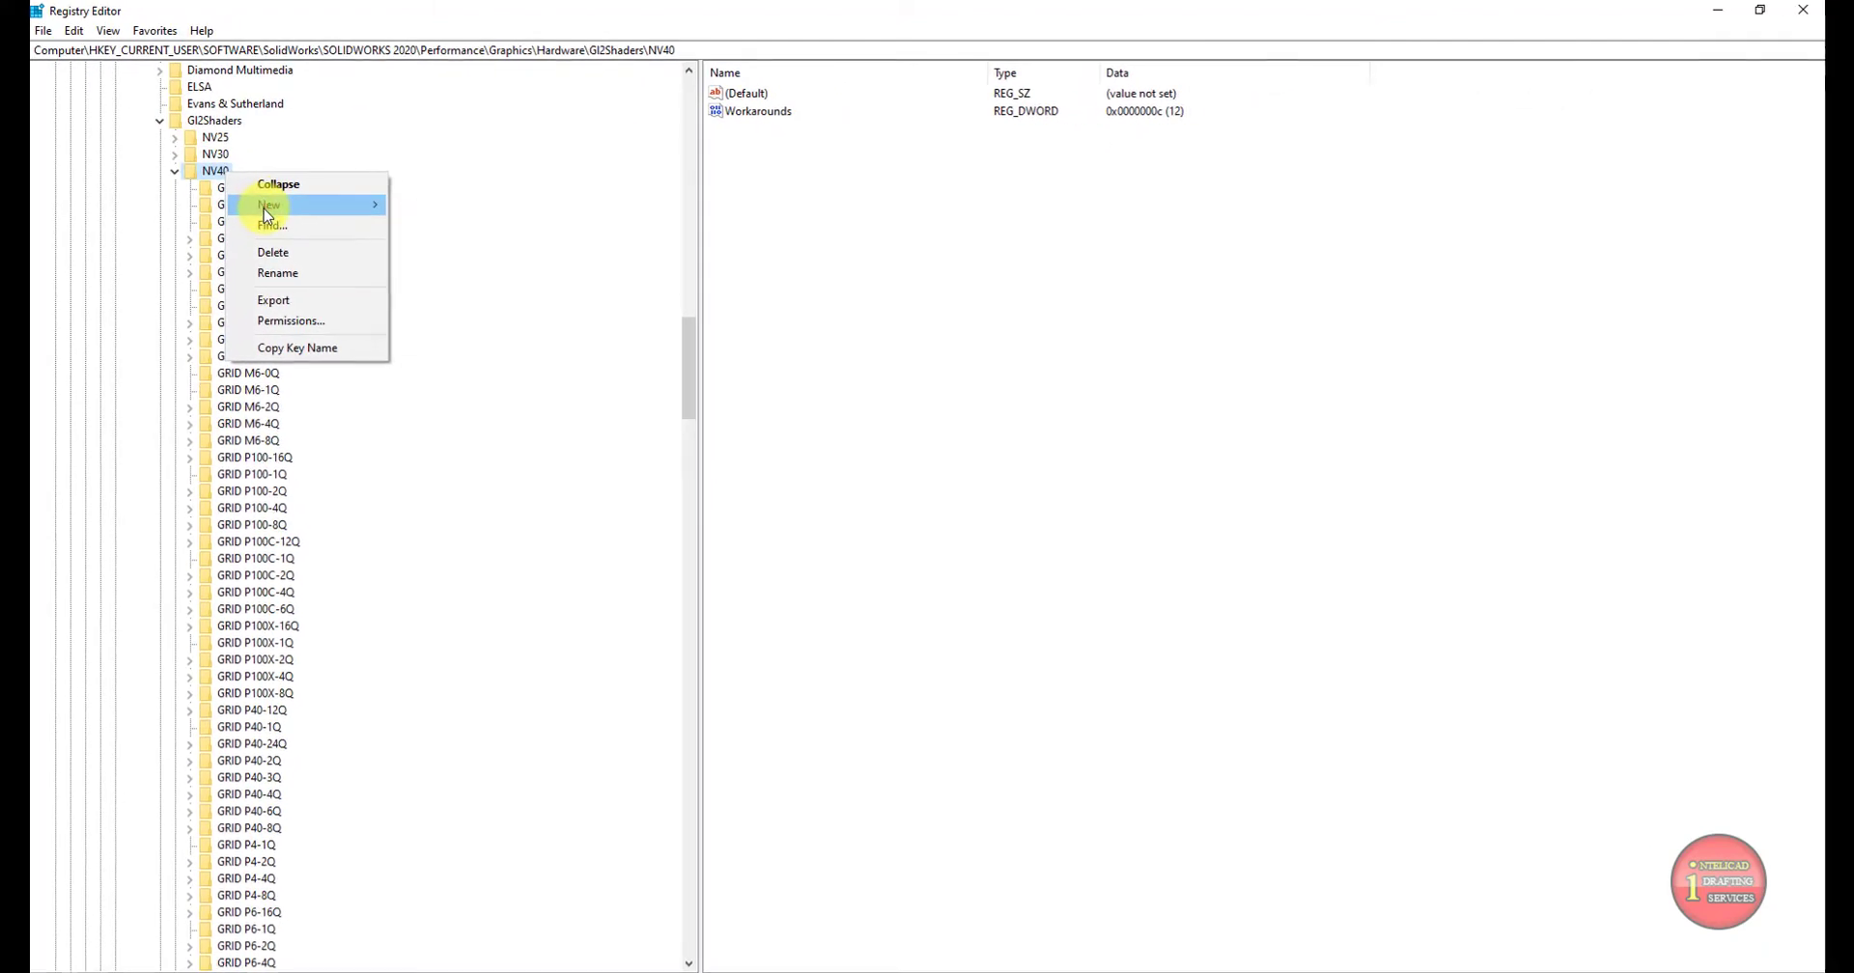
click(450, 206)
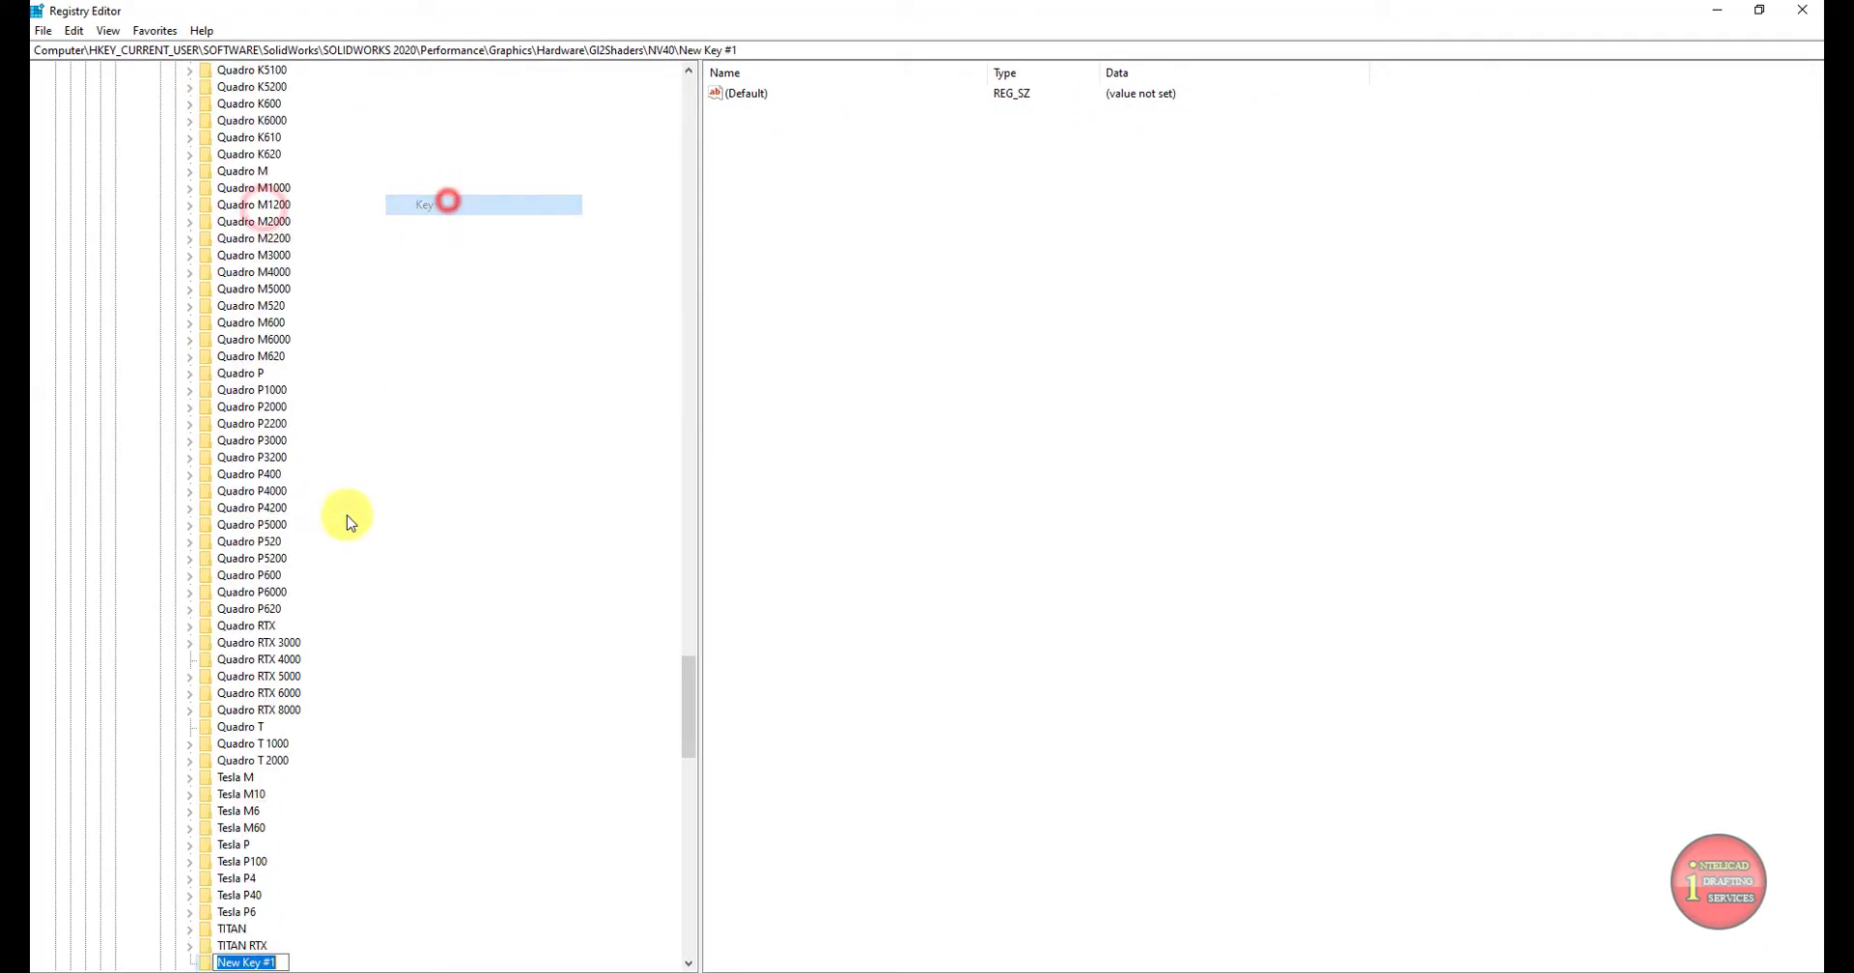
click(351, 808)
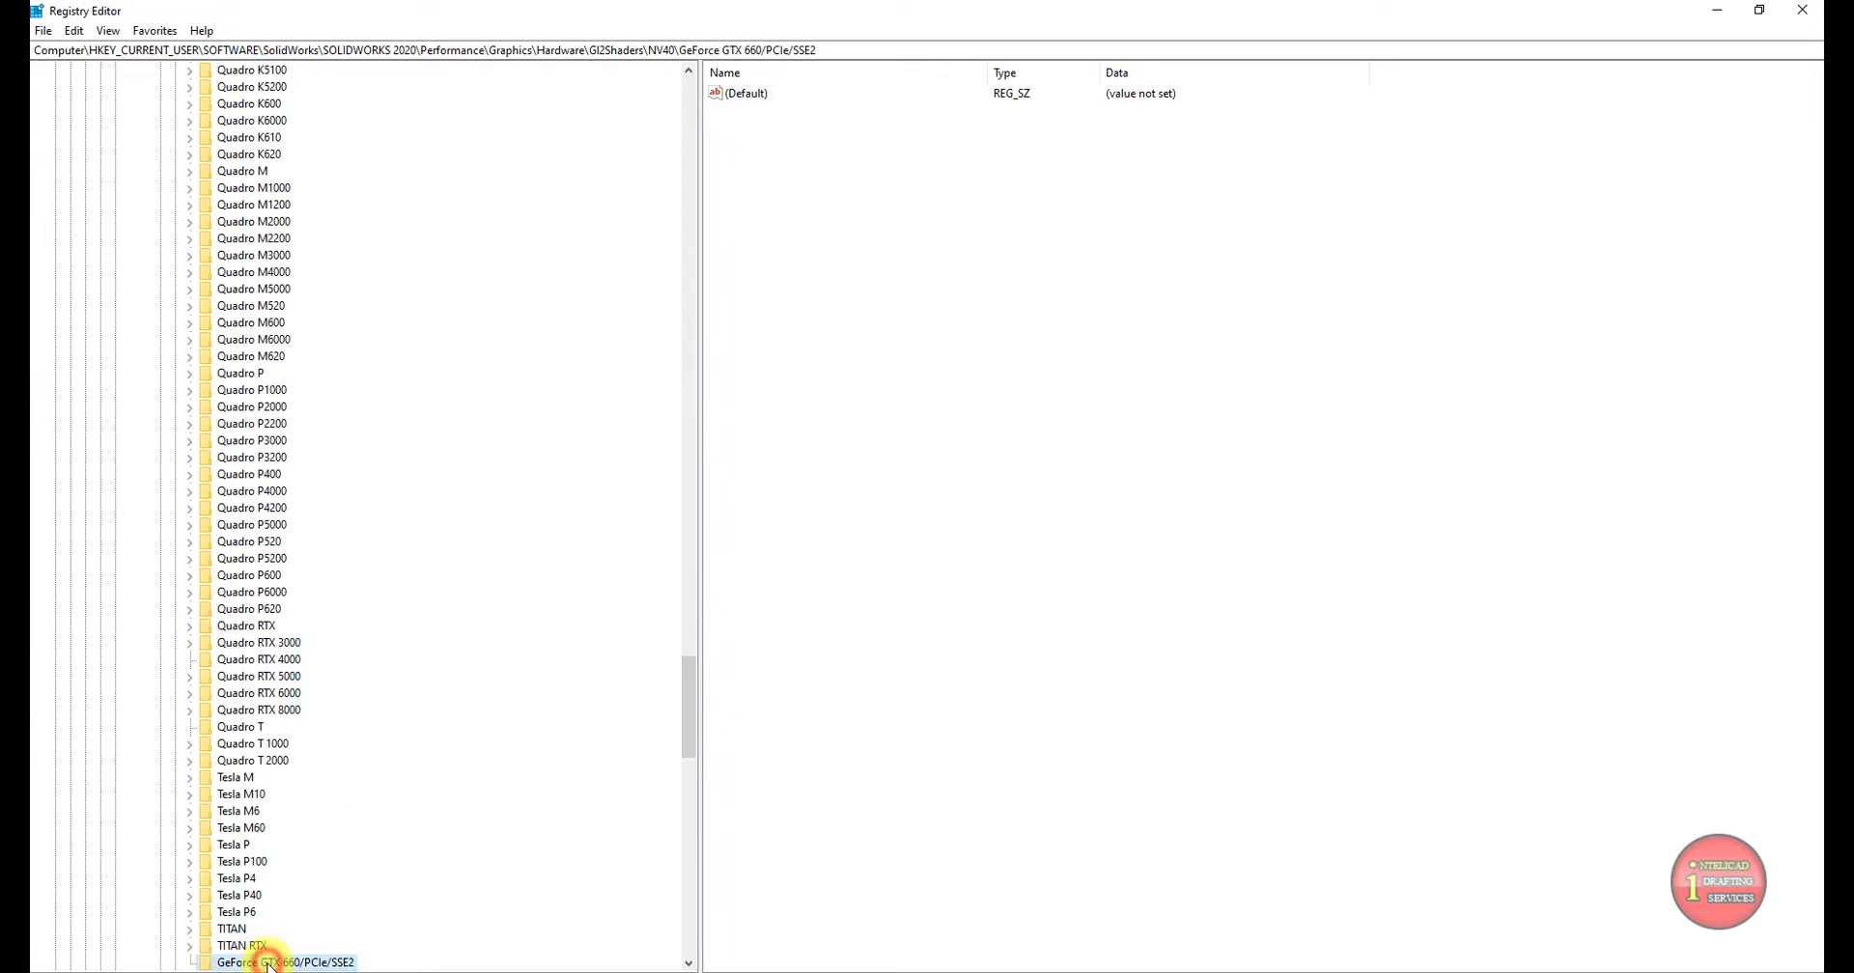
scroll(351, 603, up, 7)
scroll(335, 605, up, 7)
scroll(319, 592, up, 7)
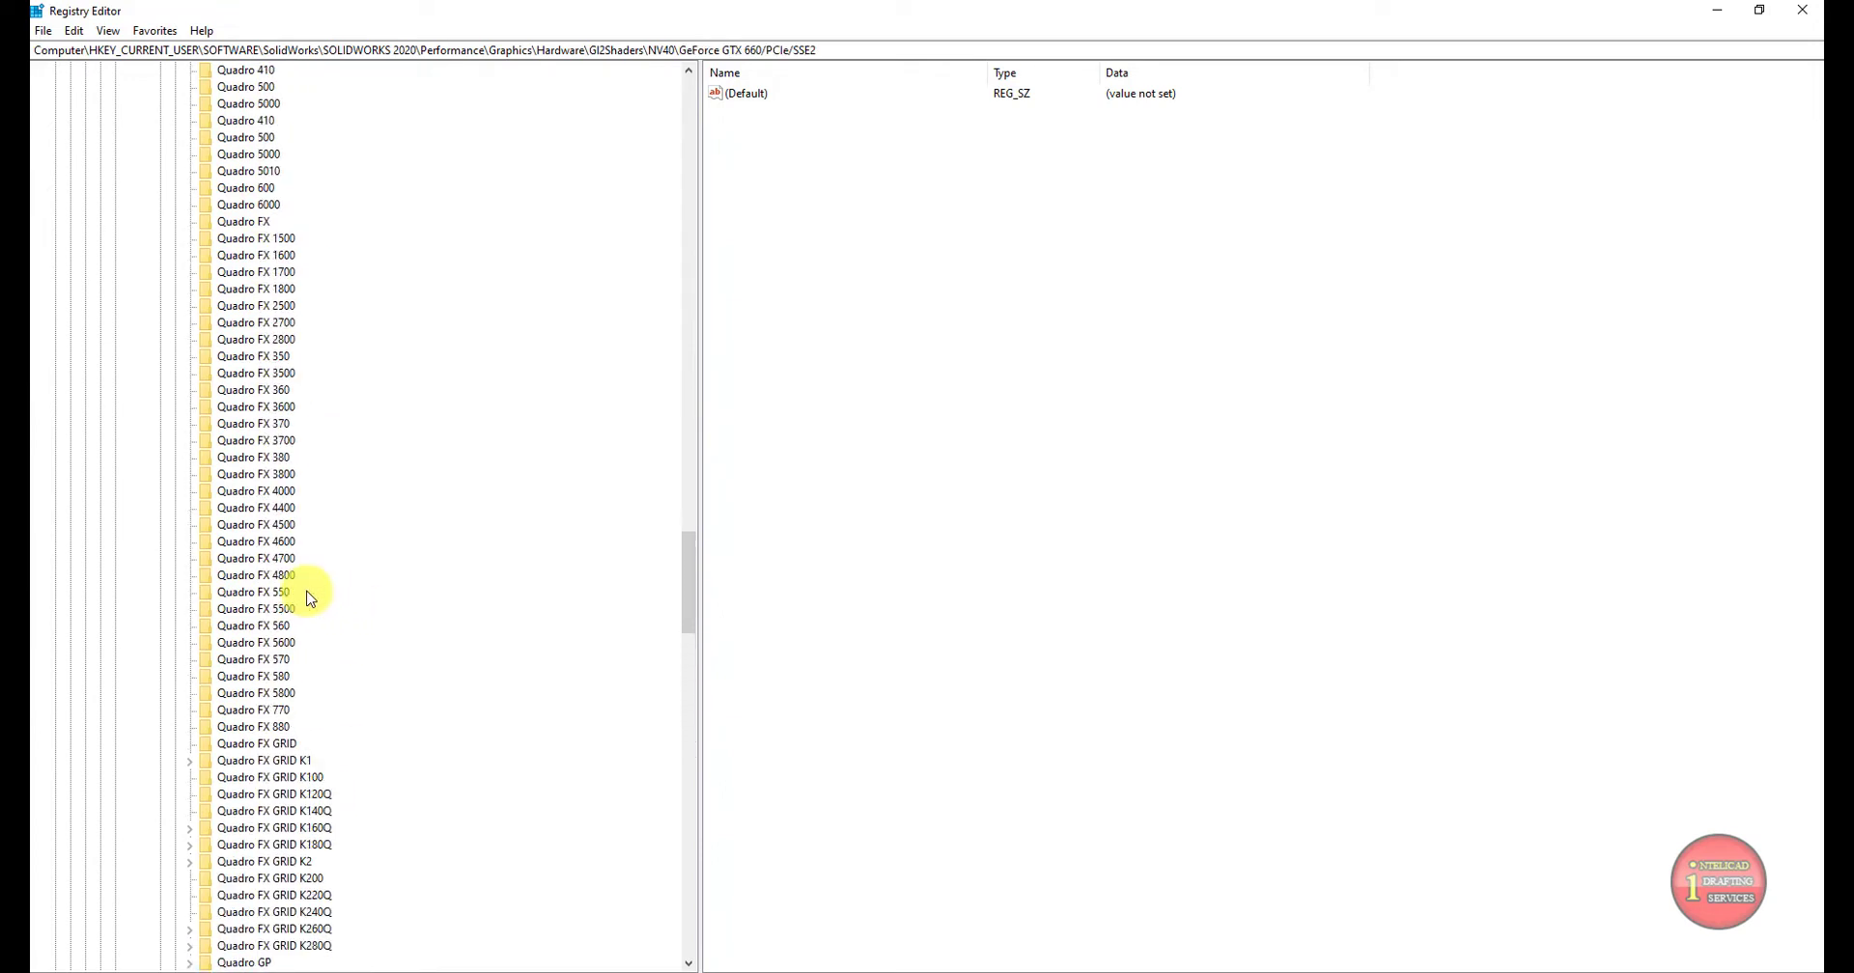
scroll(310, 594, down, 3)
scroll(310, 599, up, 3)
scroll(290, 570, up, 10)
scroll(241, 524, up, 5)
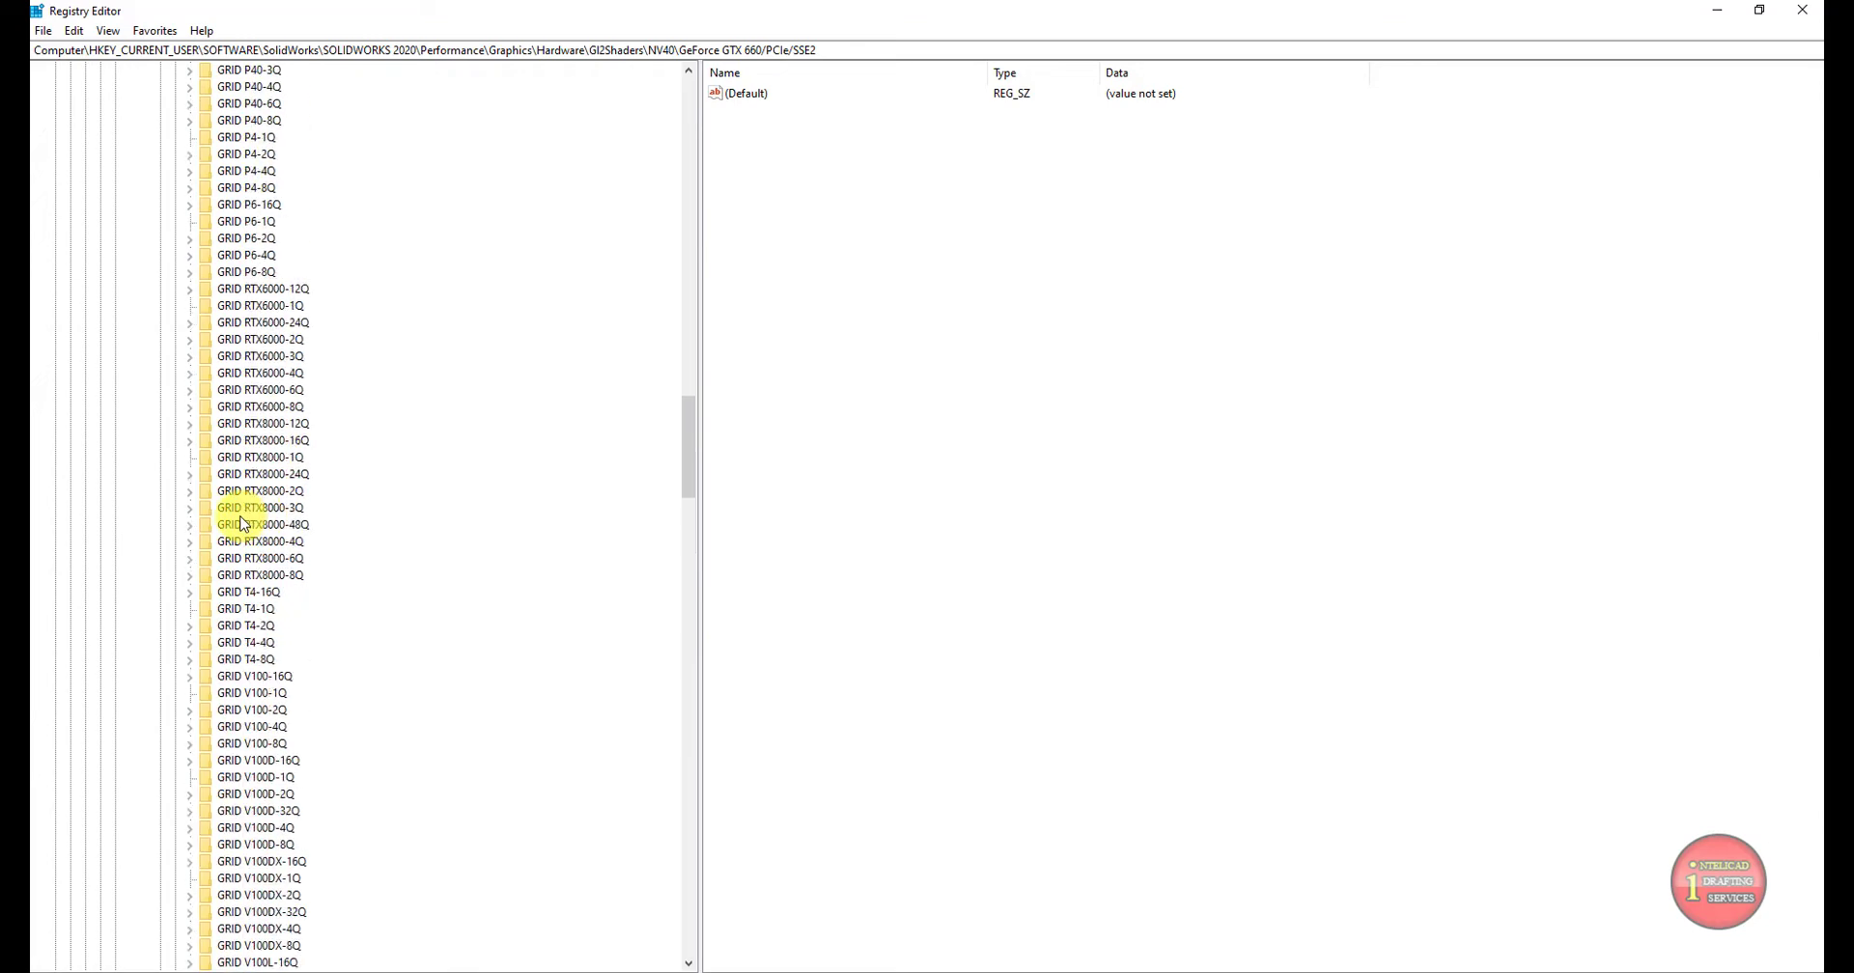
scroll(242, 524, up, 9)
scroll(246, 520, up, 9)
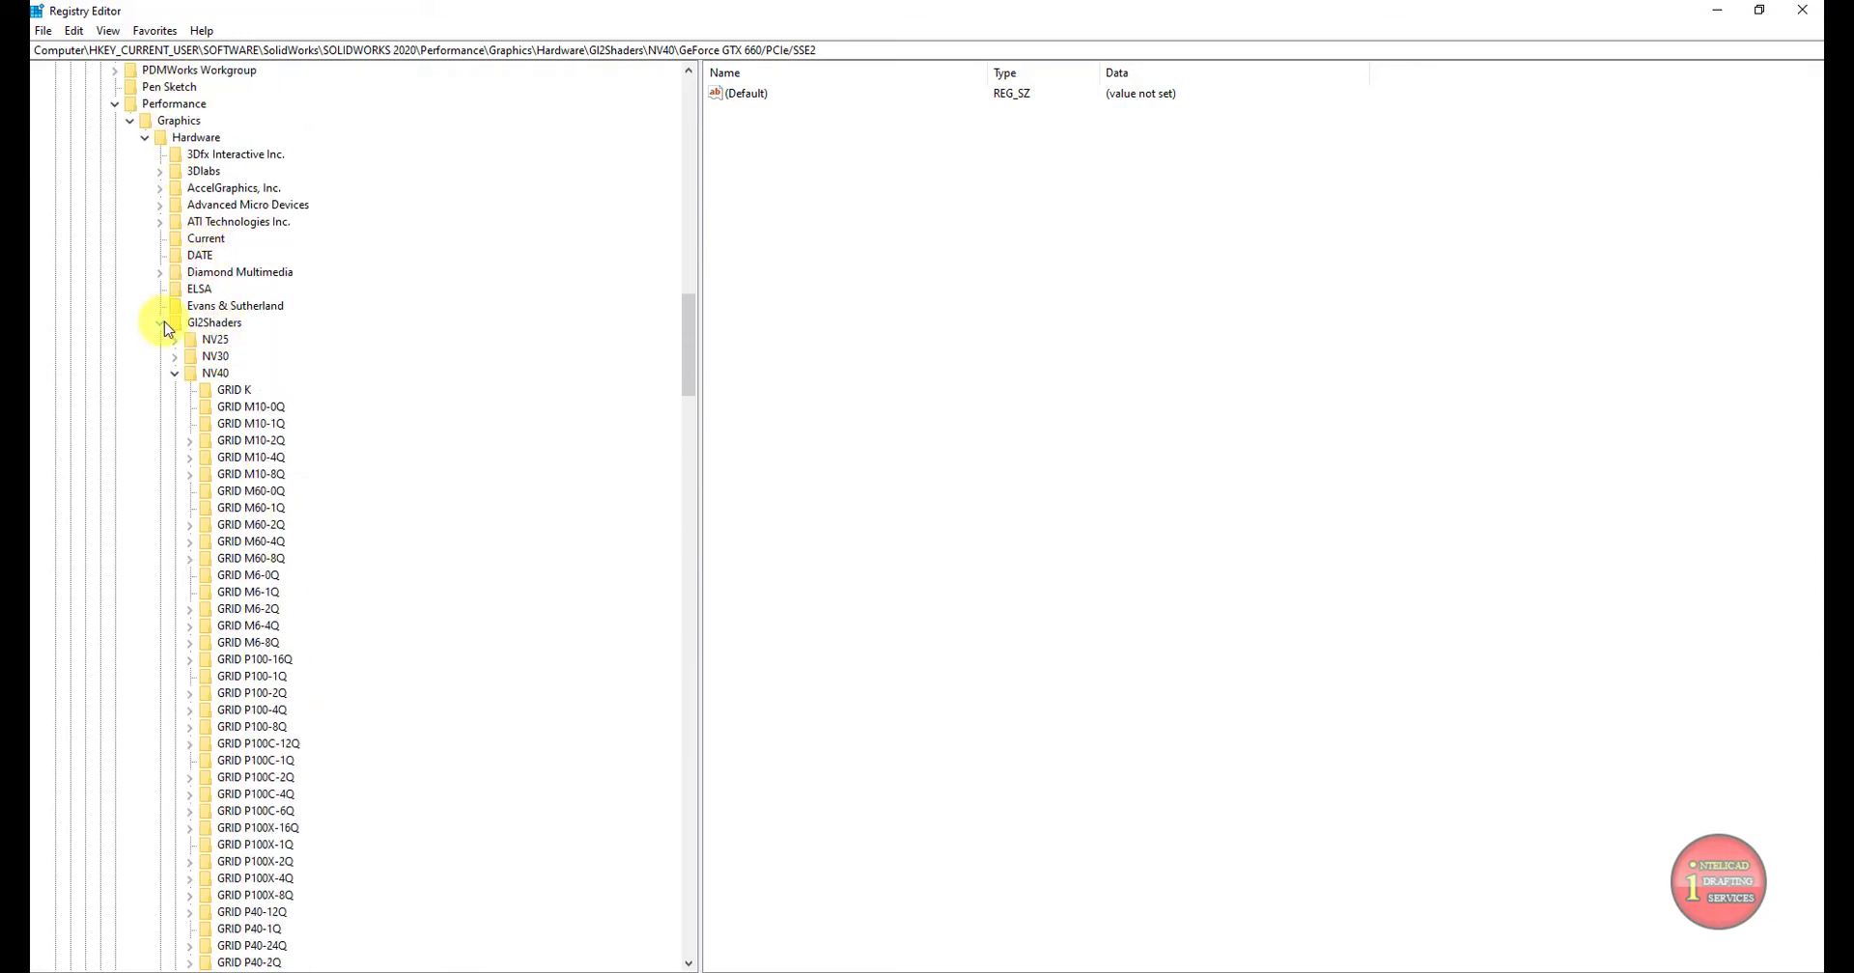
Collapse Gl2Shaders, launch Notepad, and paste the renderer name GeForce GTX 660/PCIe/SSE2 into it.
click(160, 326)
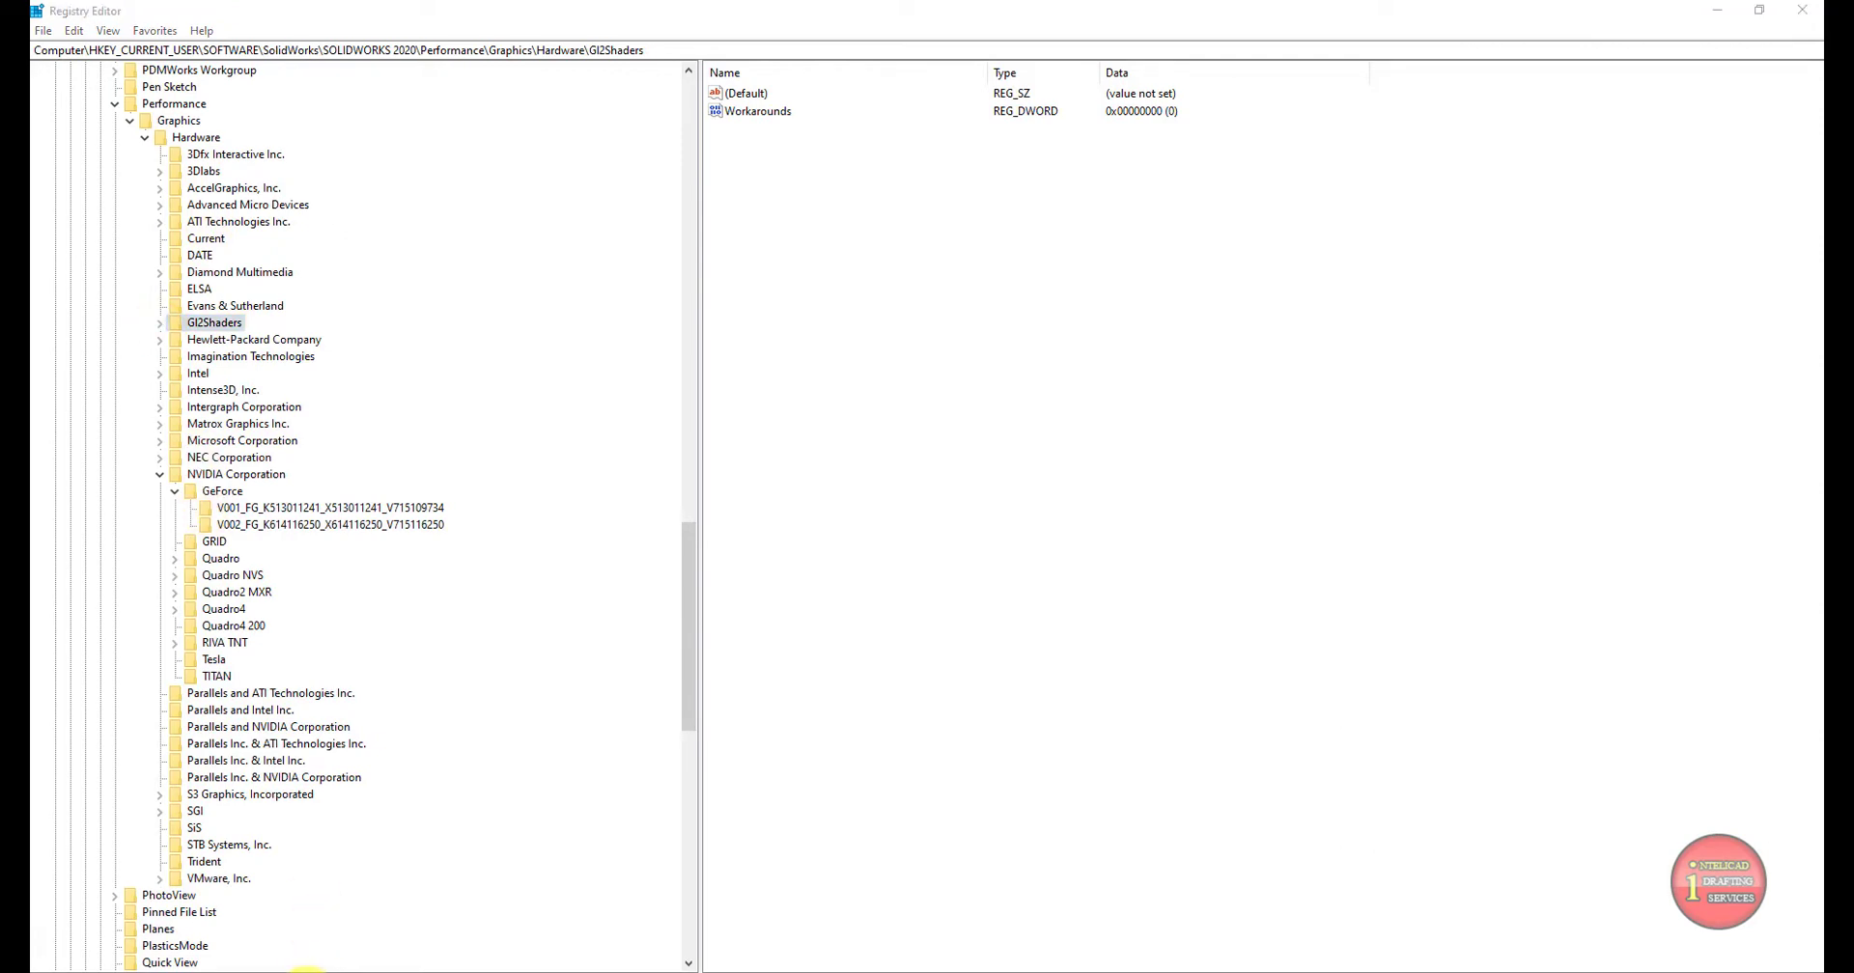
click(307, 966)
text(notepad)
key(Return)
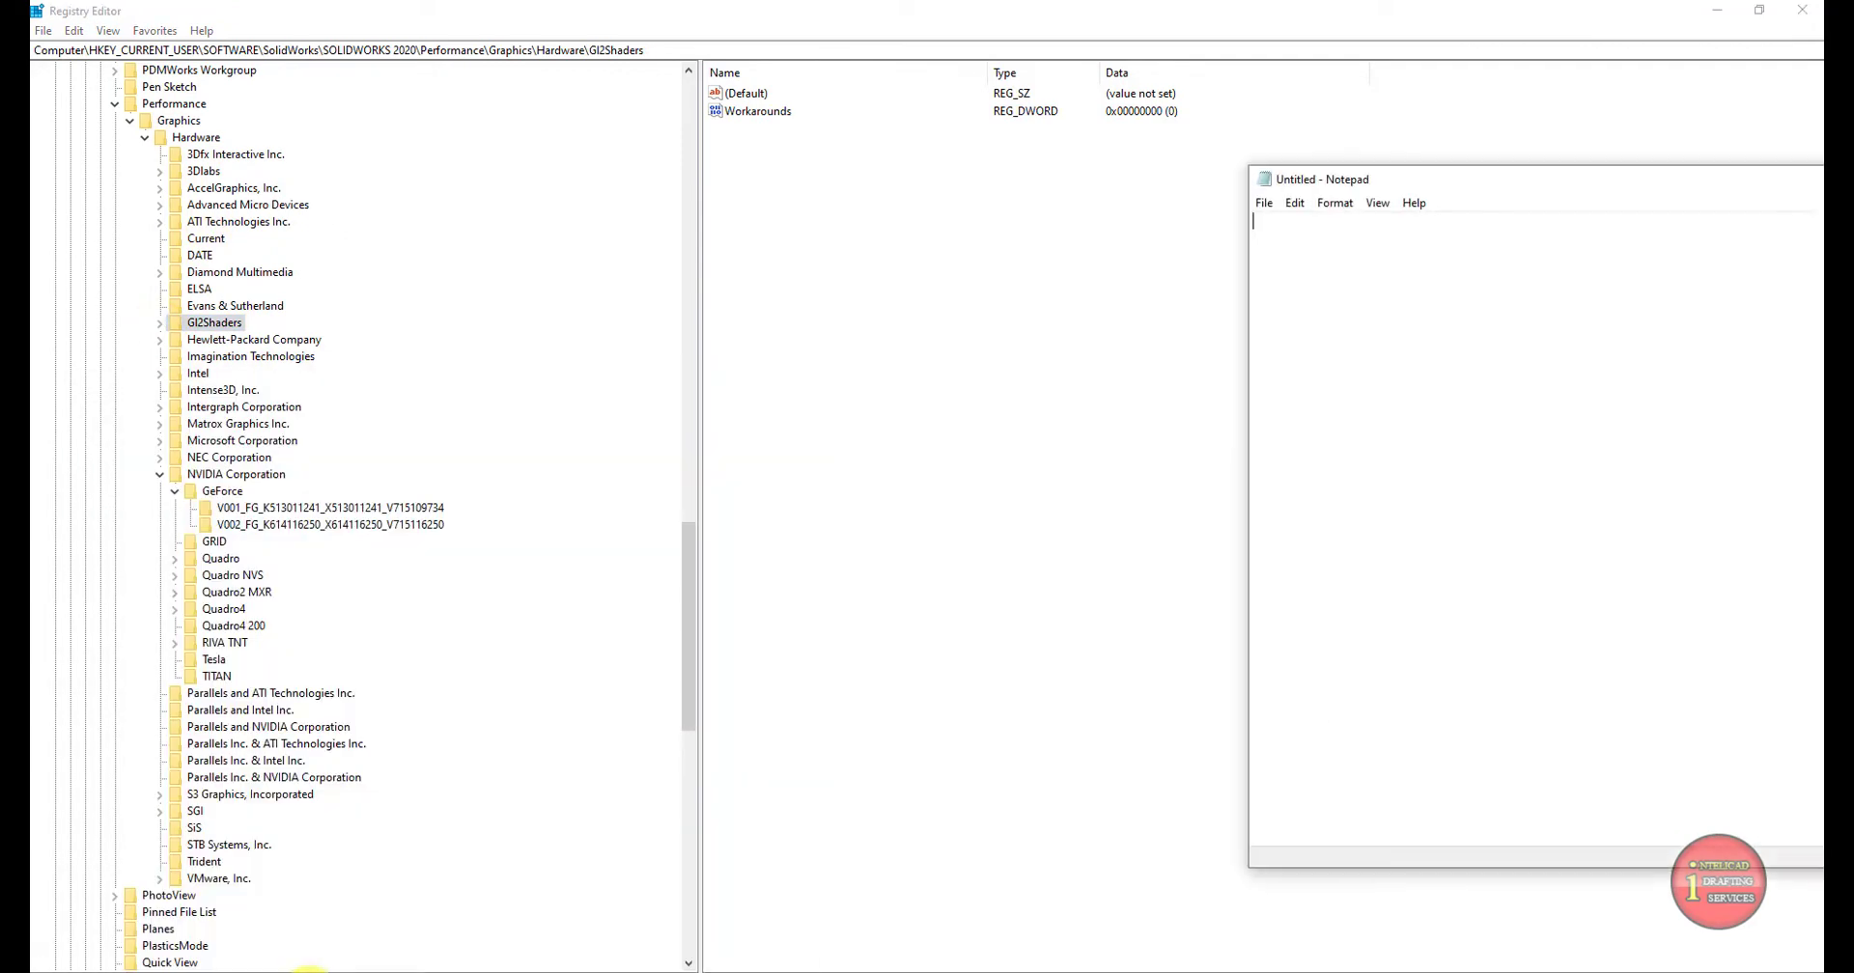
text(GeForce GTX 660/PCIe/SSE2)
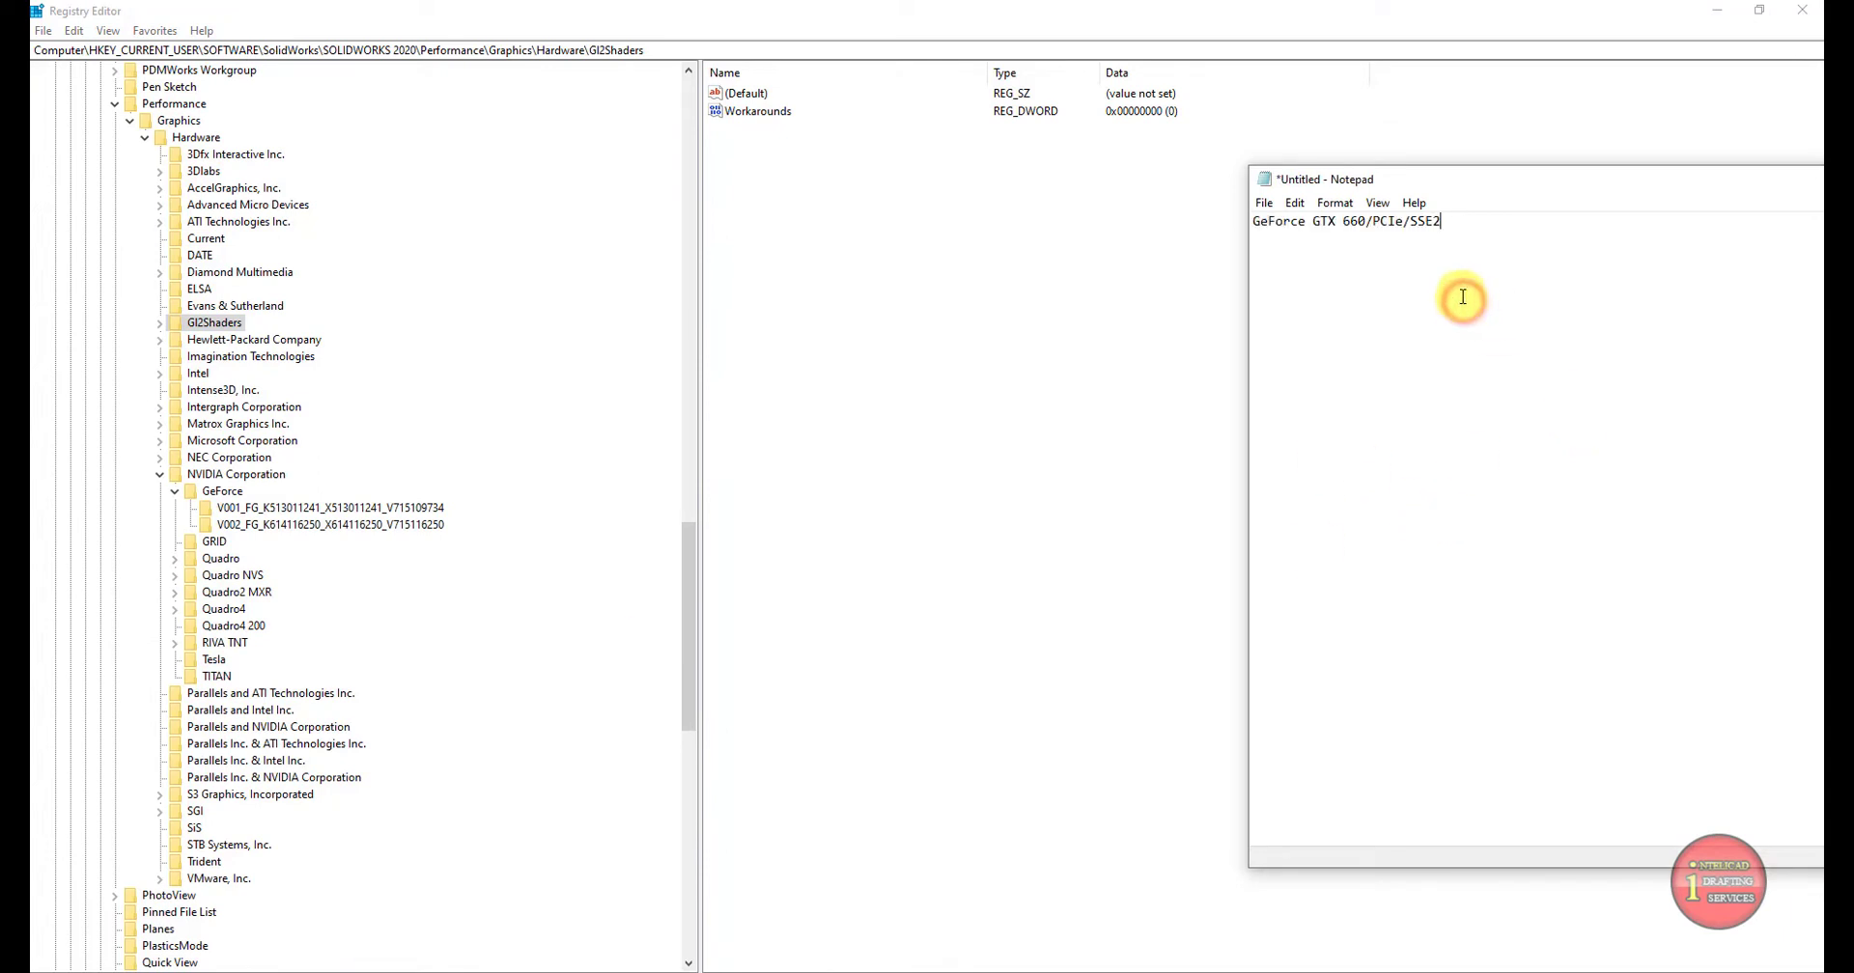
Check the V001, Current and V002 keys, noting Workarounds 4141001 in Notepad, then cancel the editor.
click(268, 508)
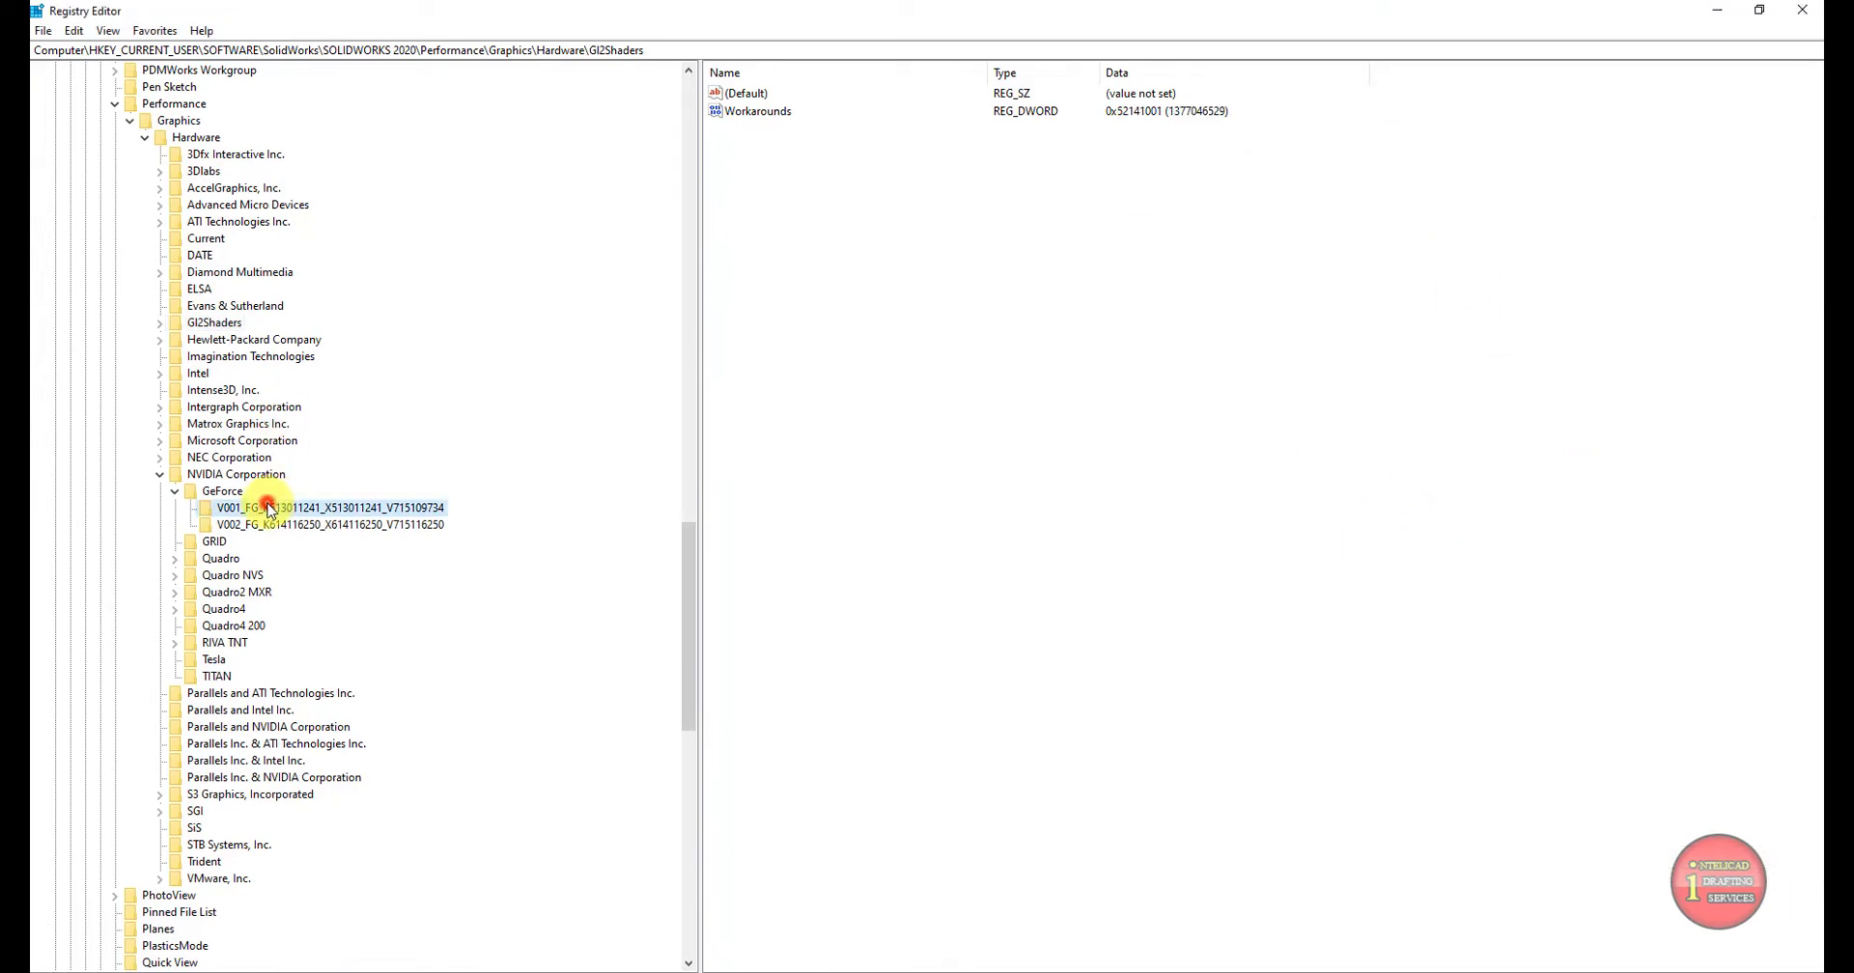
click(207, 241)
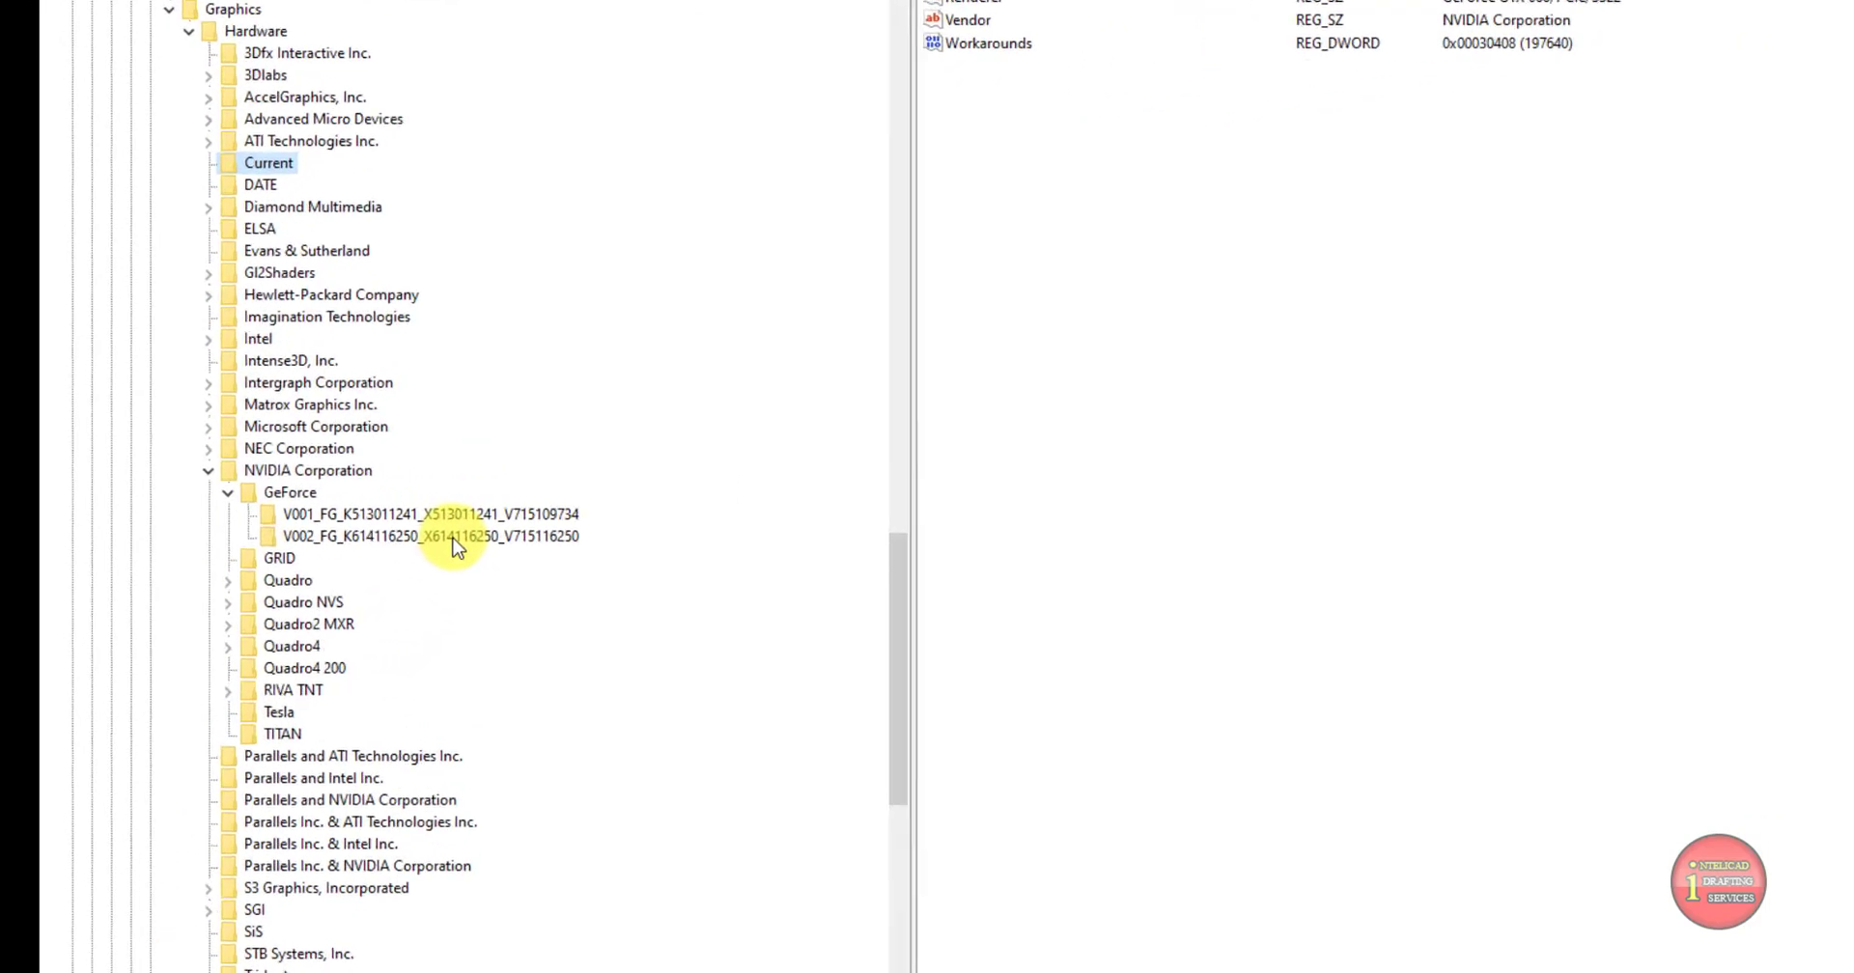
click(456, 546)
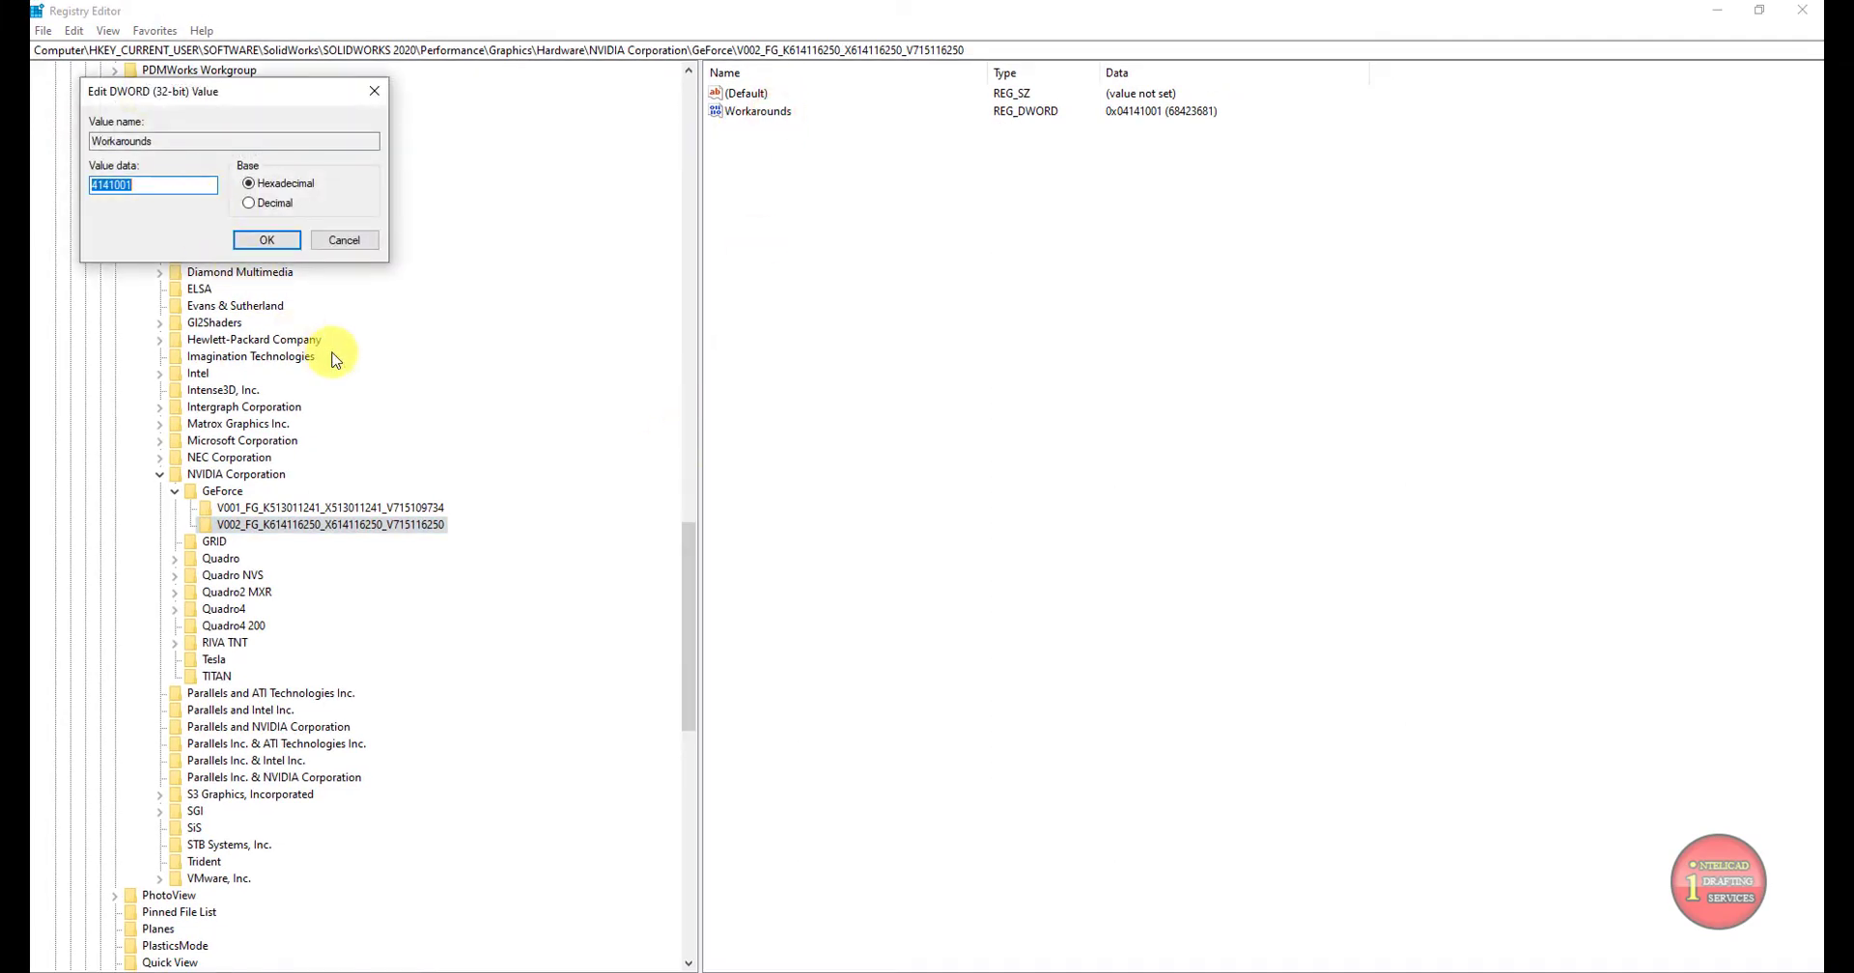
key(alt+Tab)
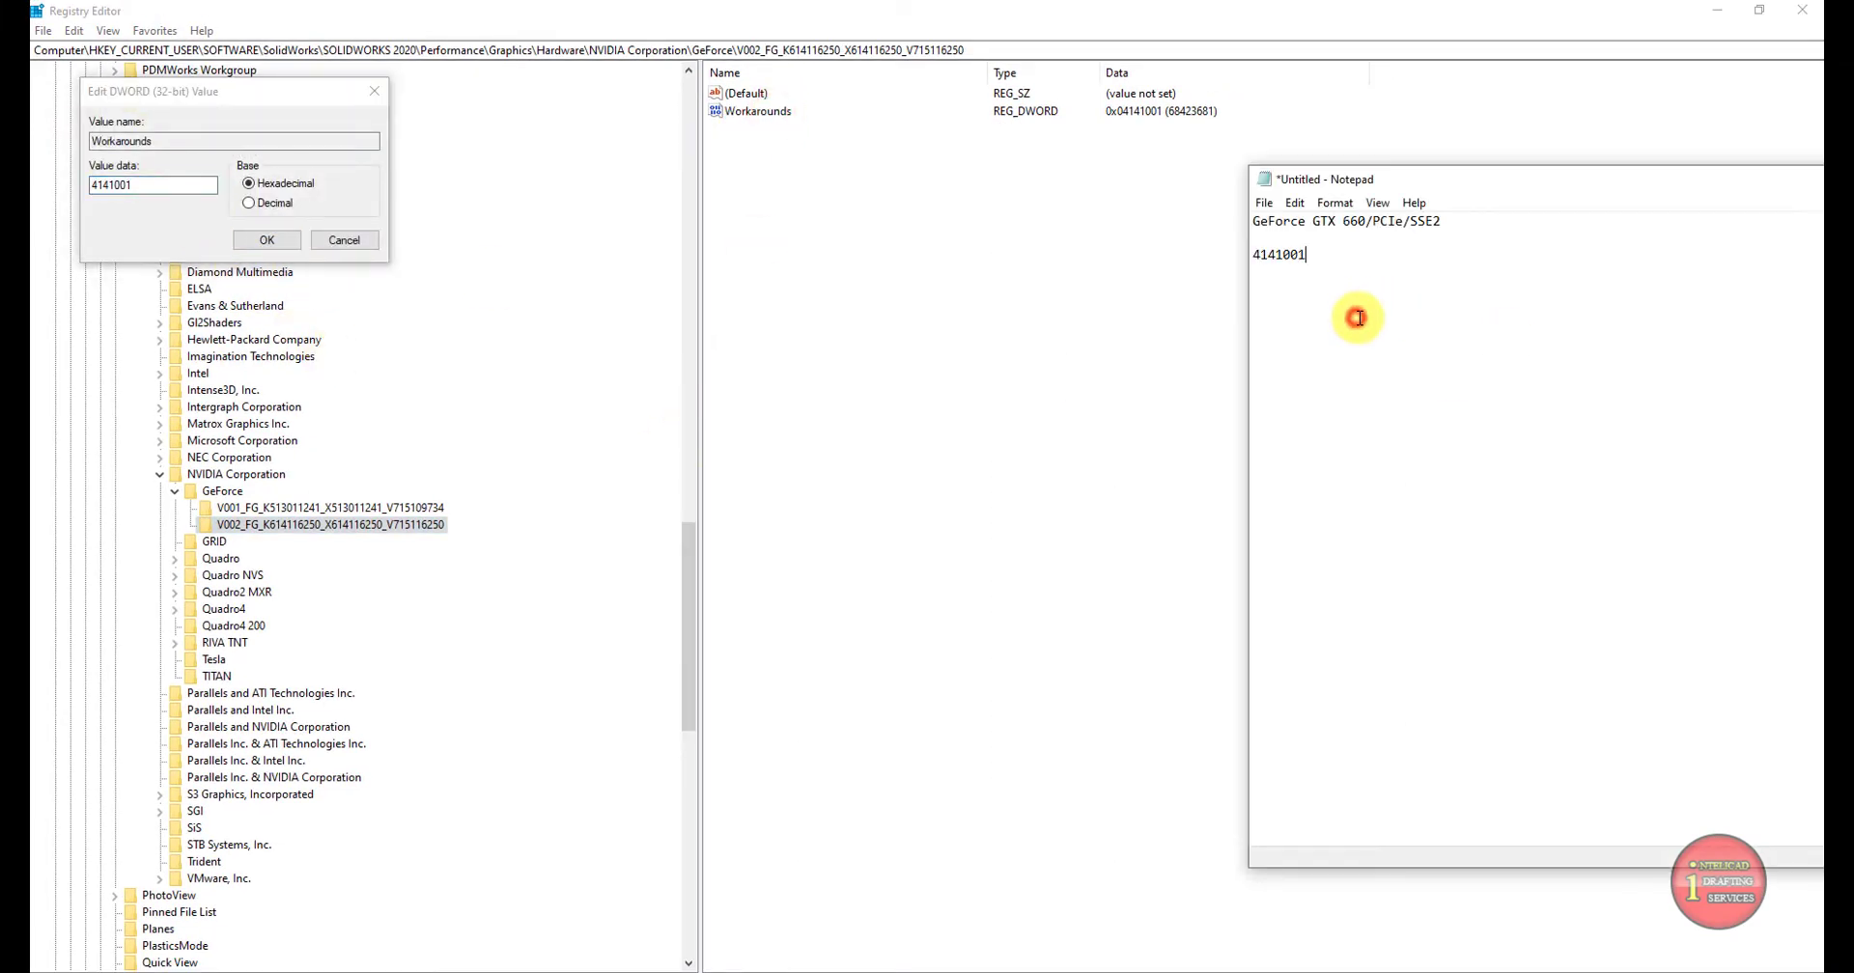
click(344, 241)
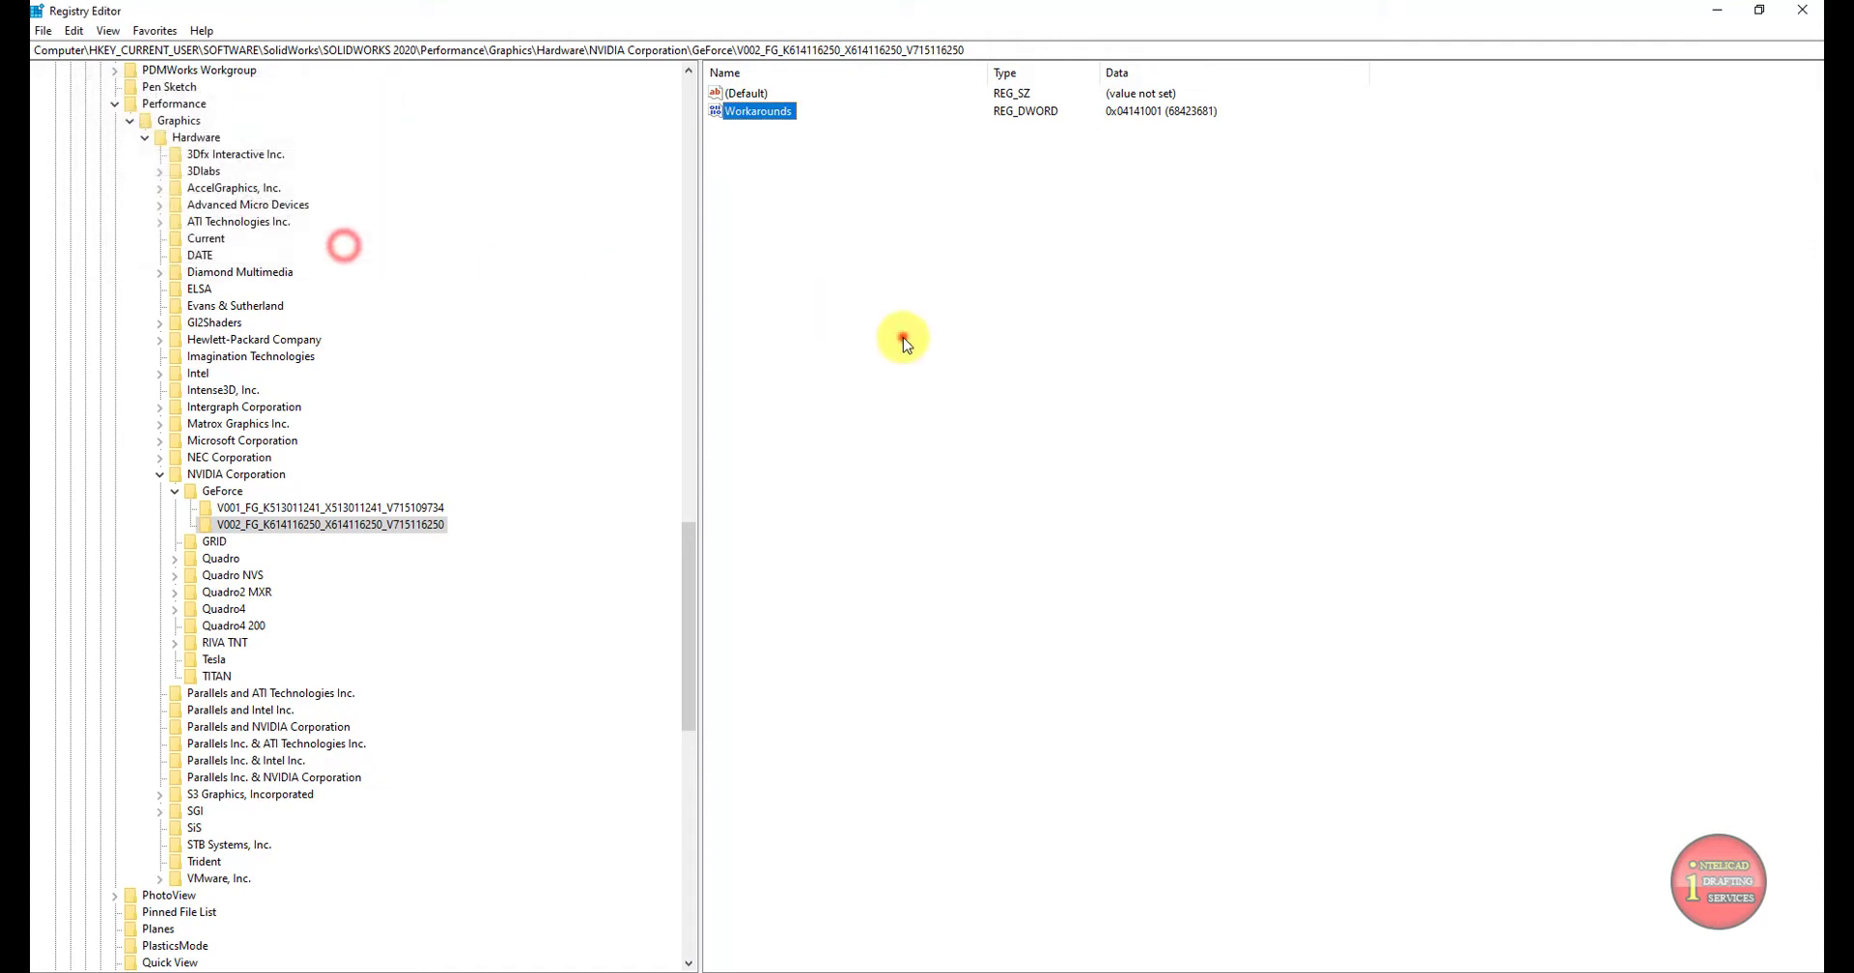
click(221, 491)
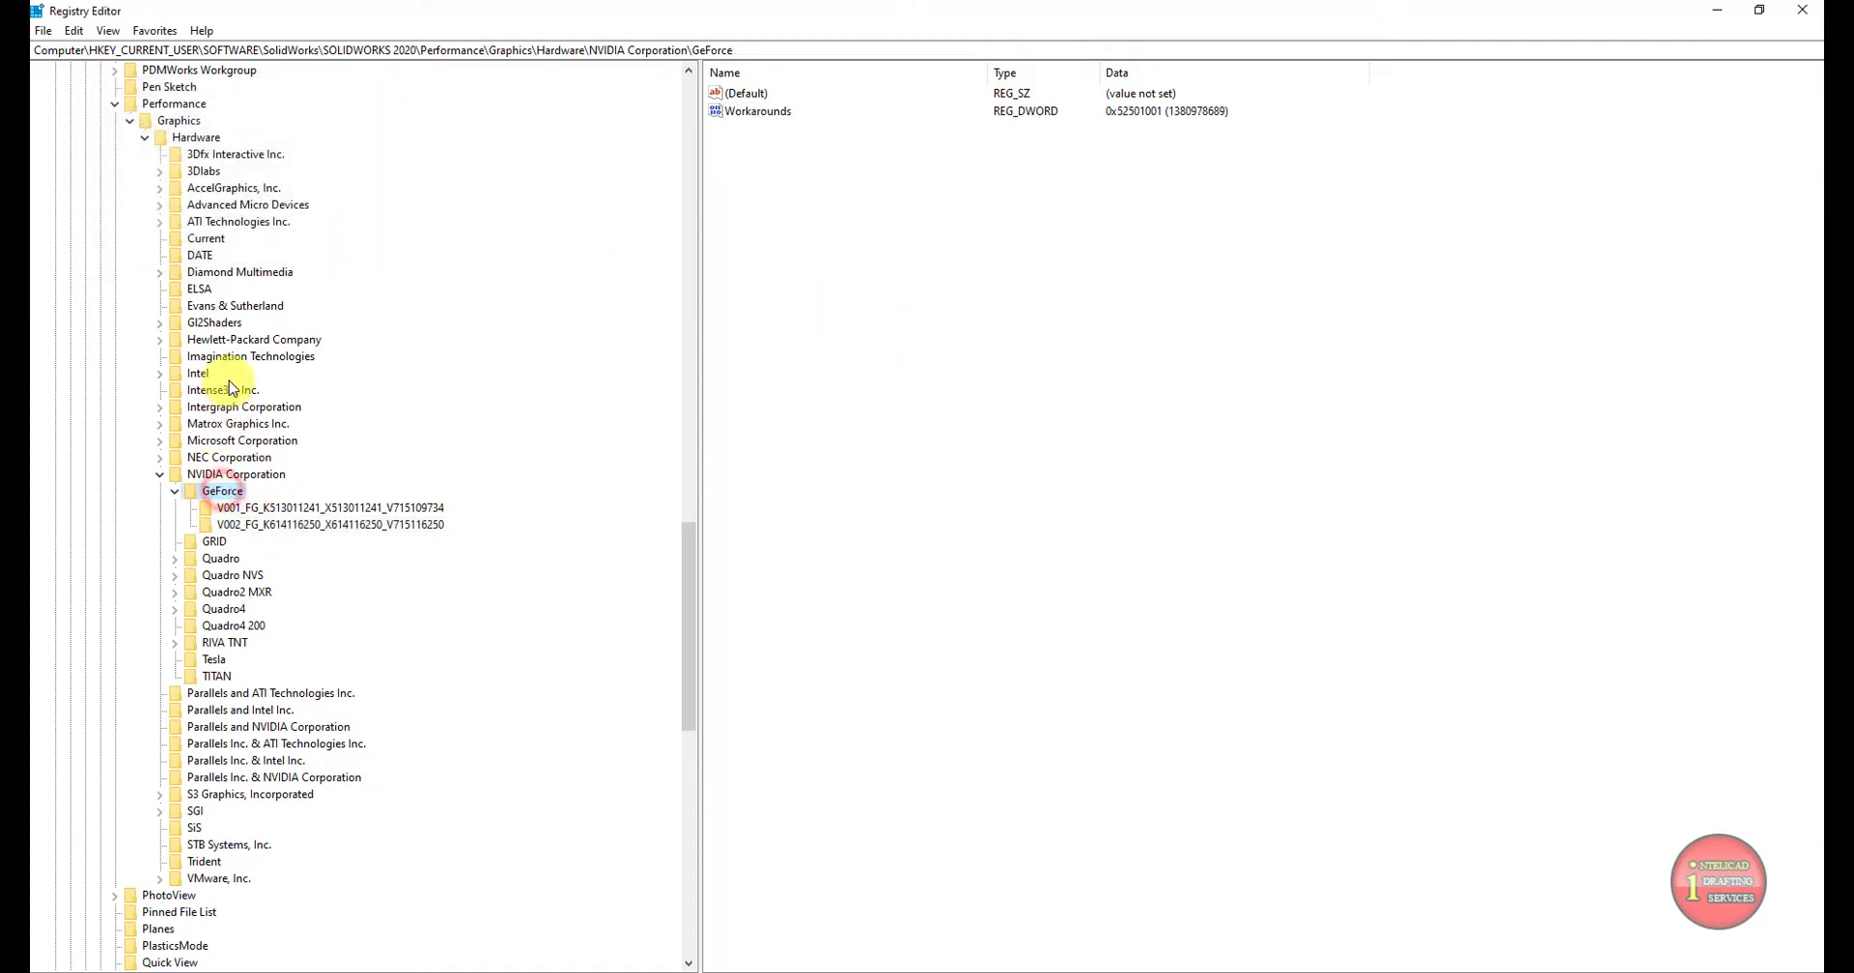
Re-expand Gl2Shaders and select the new GeForce GTX 660/PCIe/SSE2 key under NV40.
double_click(229, 324)
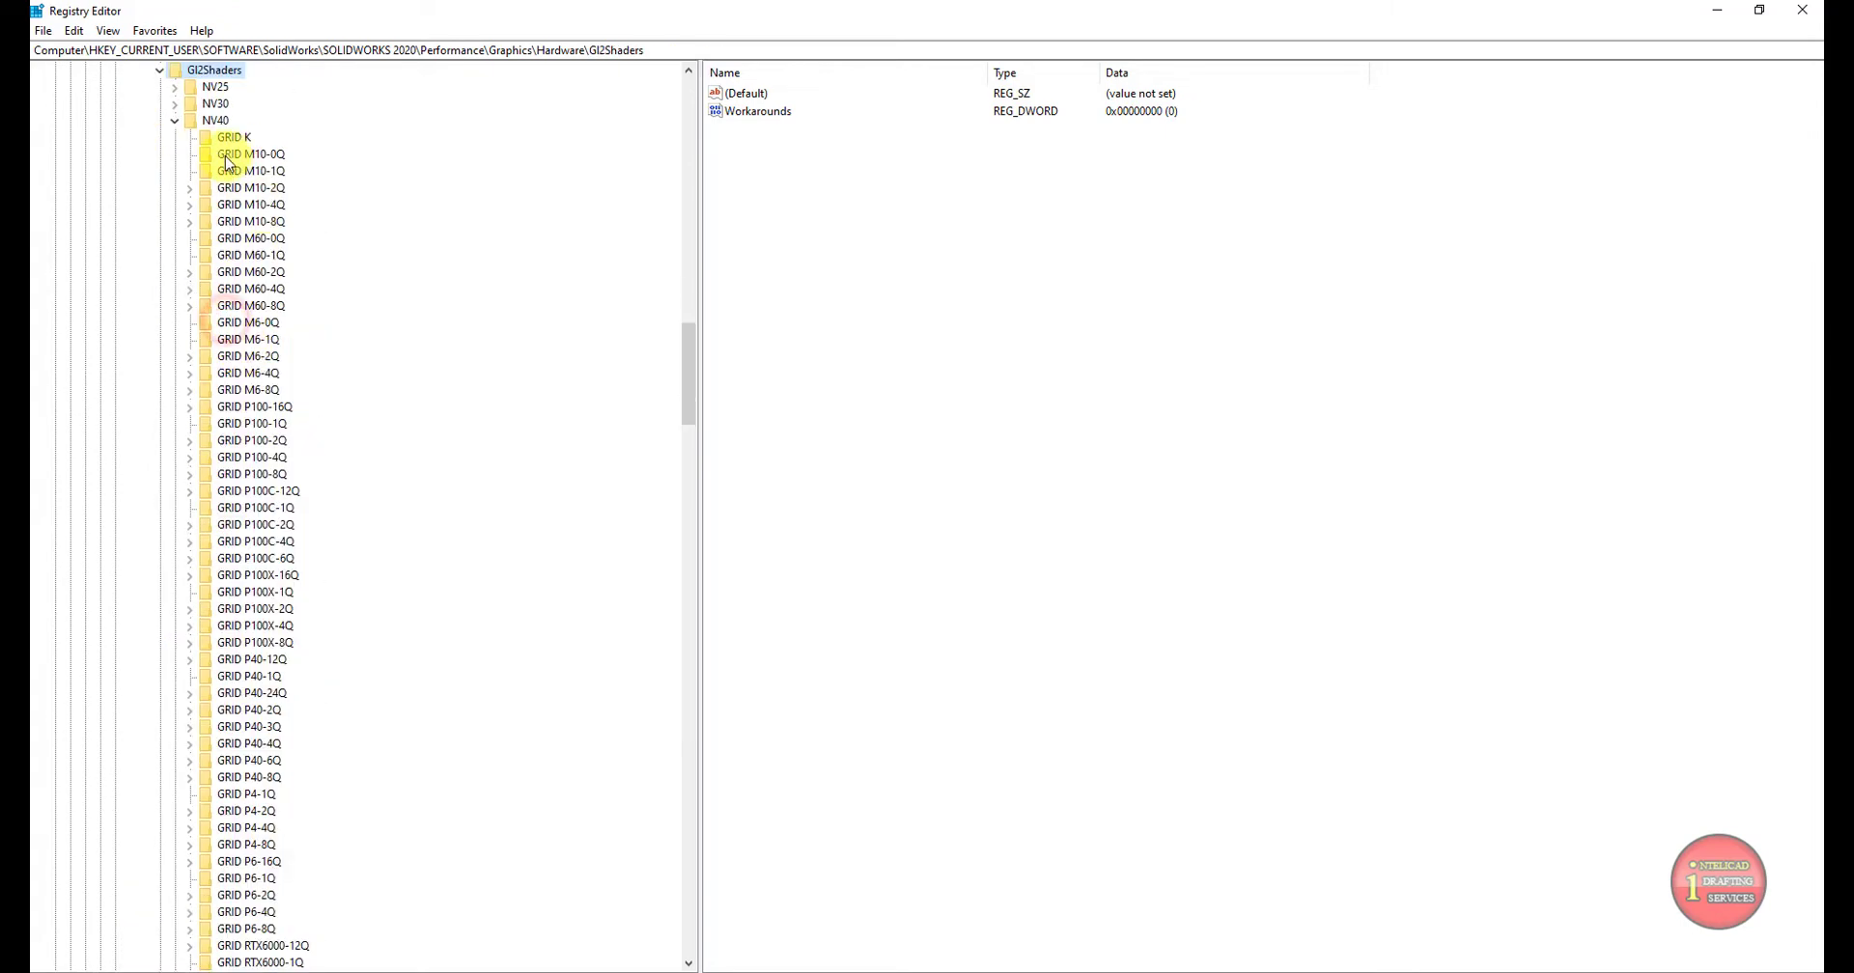
scroll(348, 483, down, 5)
scroll(344, 531, down, 10)
scroll(348, 526, down, 5)
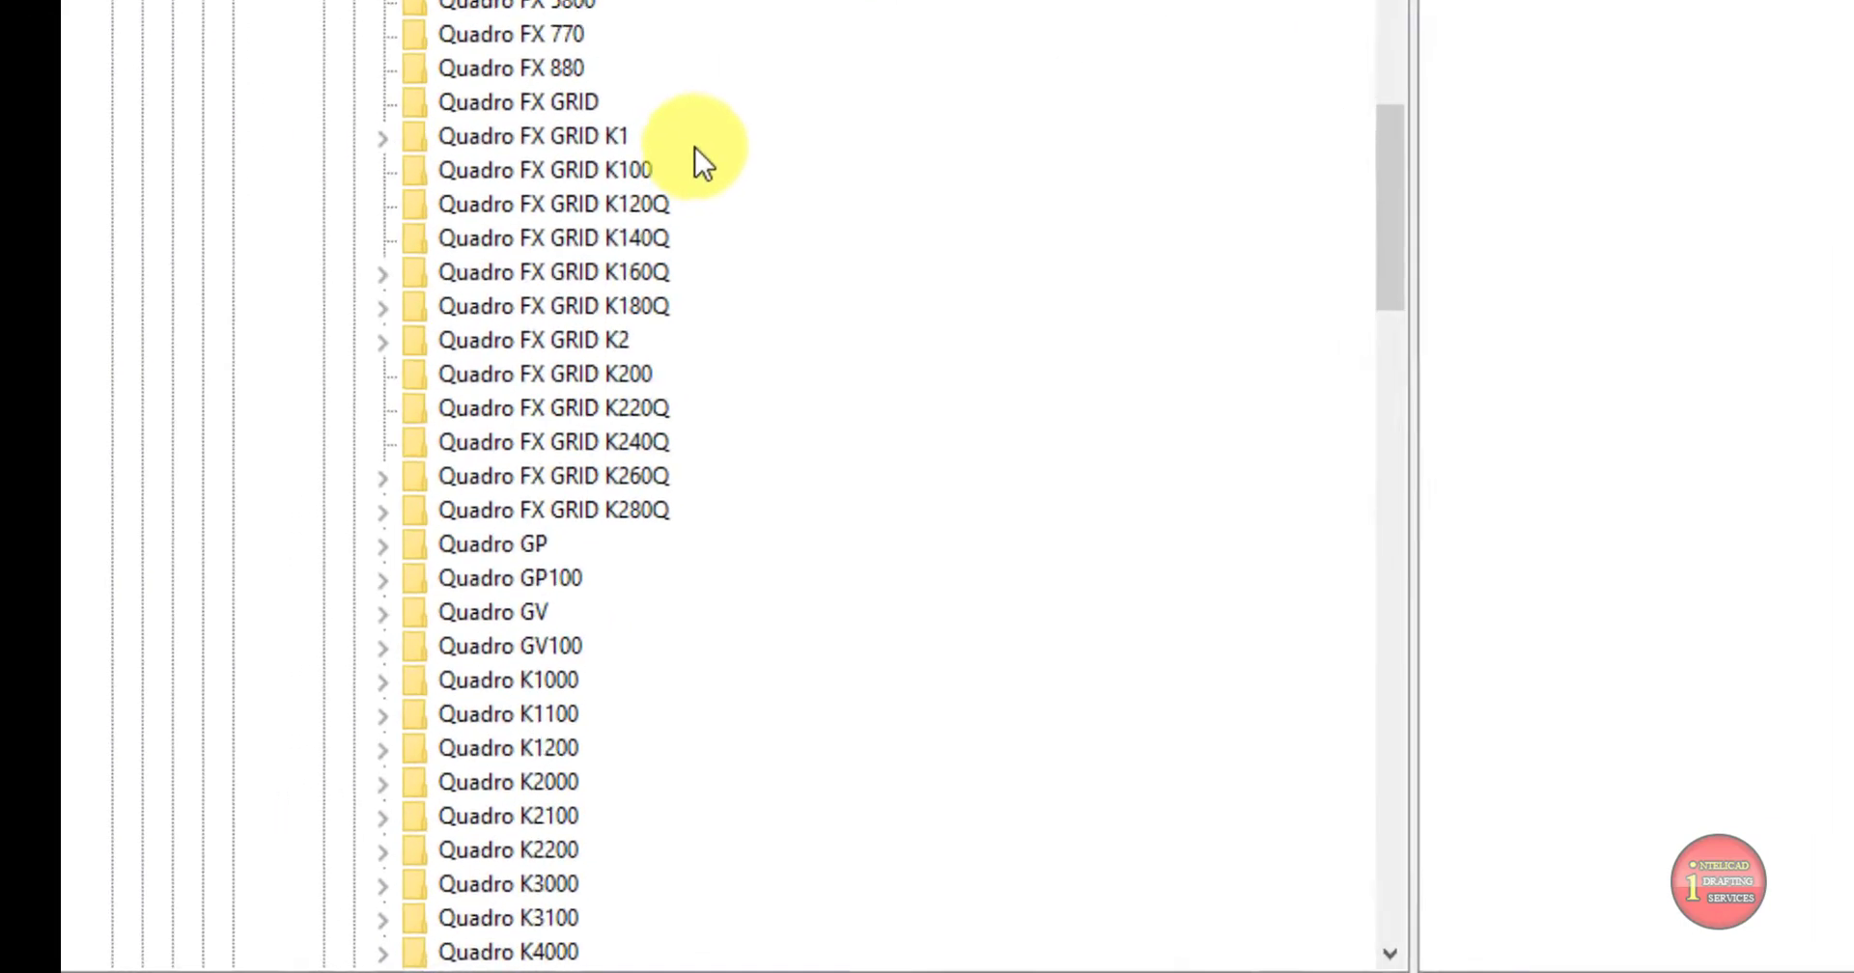
scroll(724, 116, down, 15)
scroll(753, 96, down, 15)
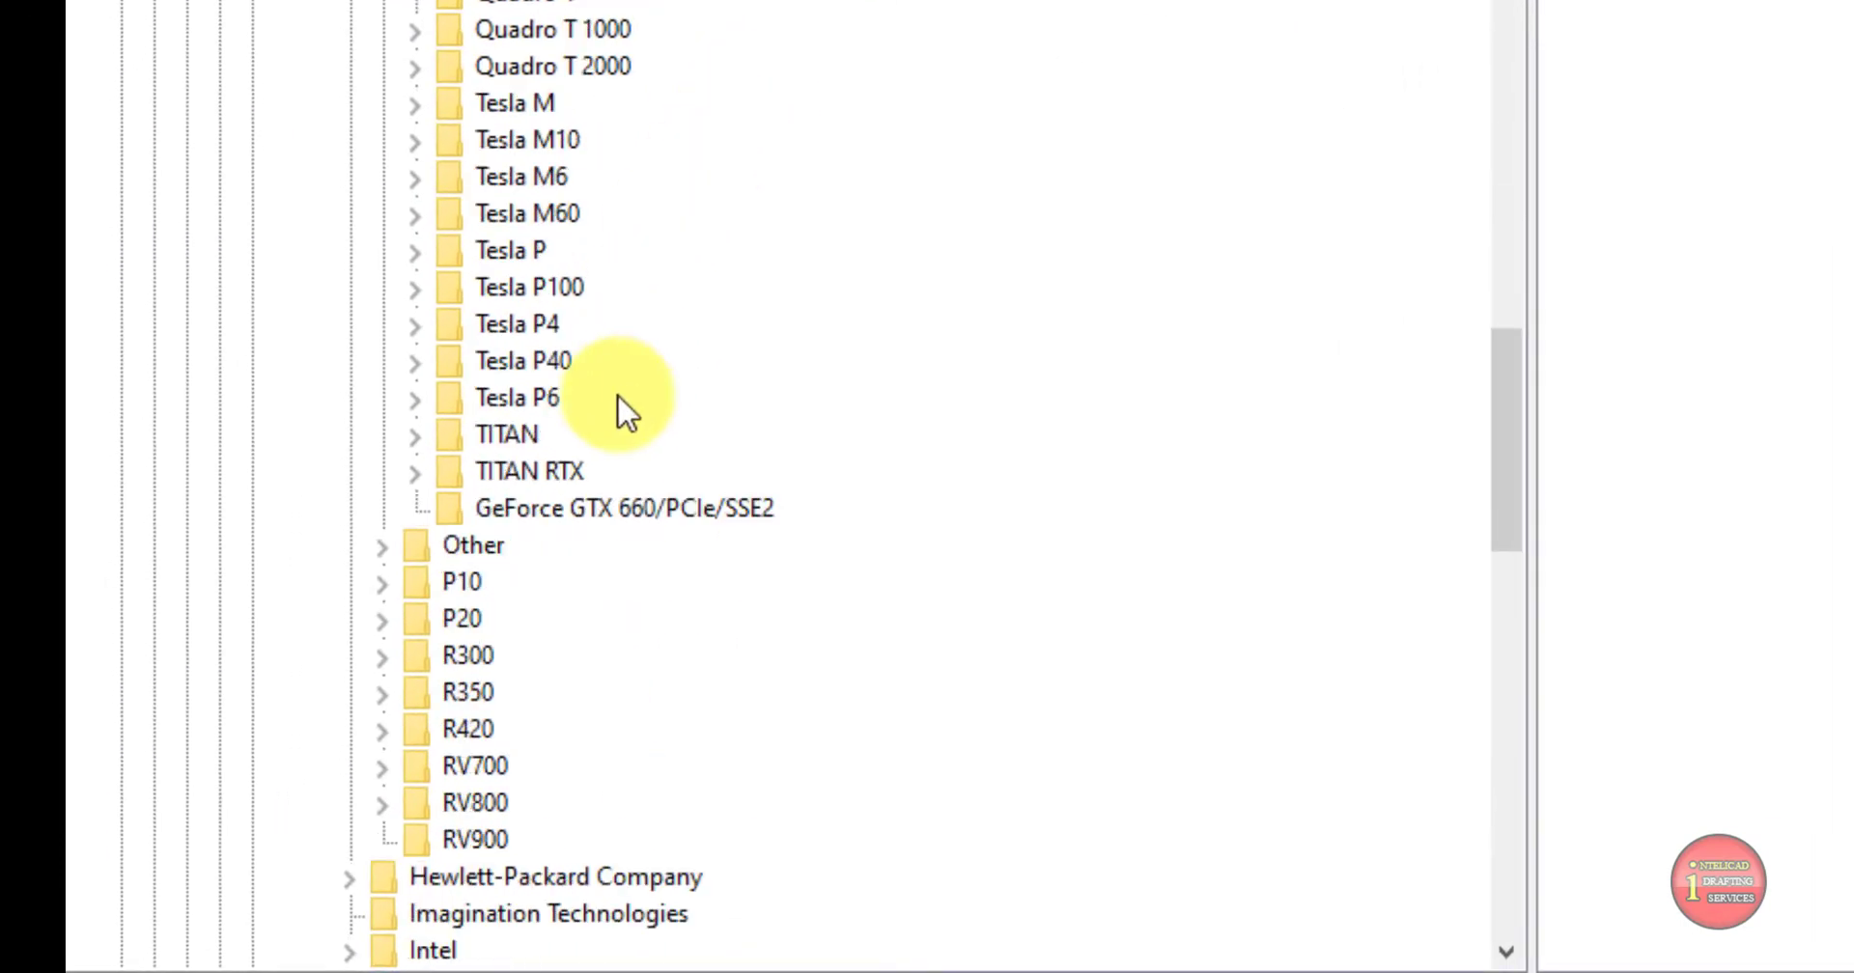
click(591, 516)
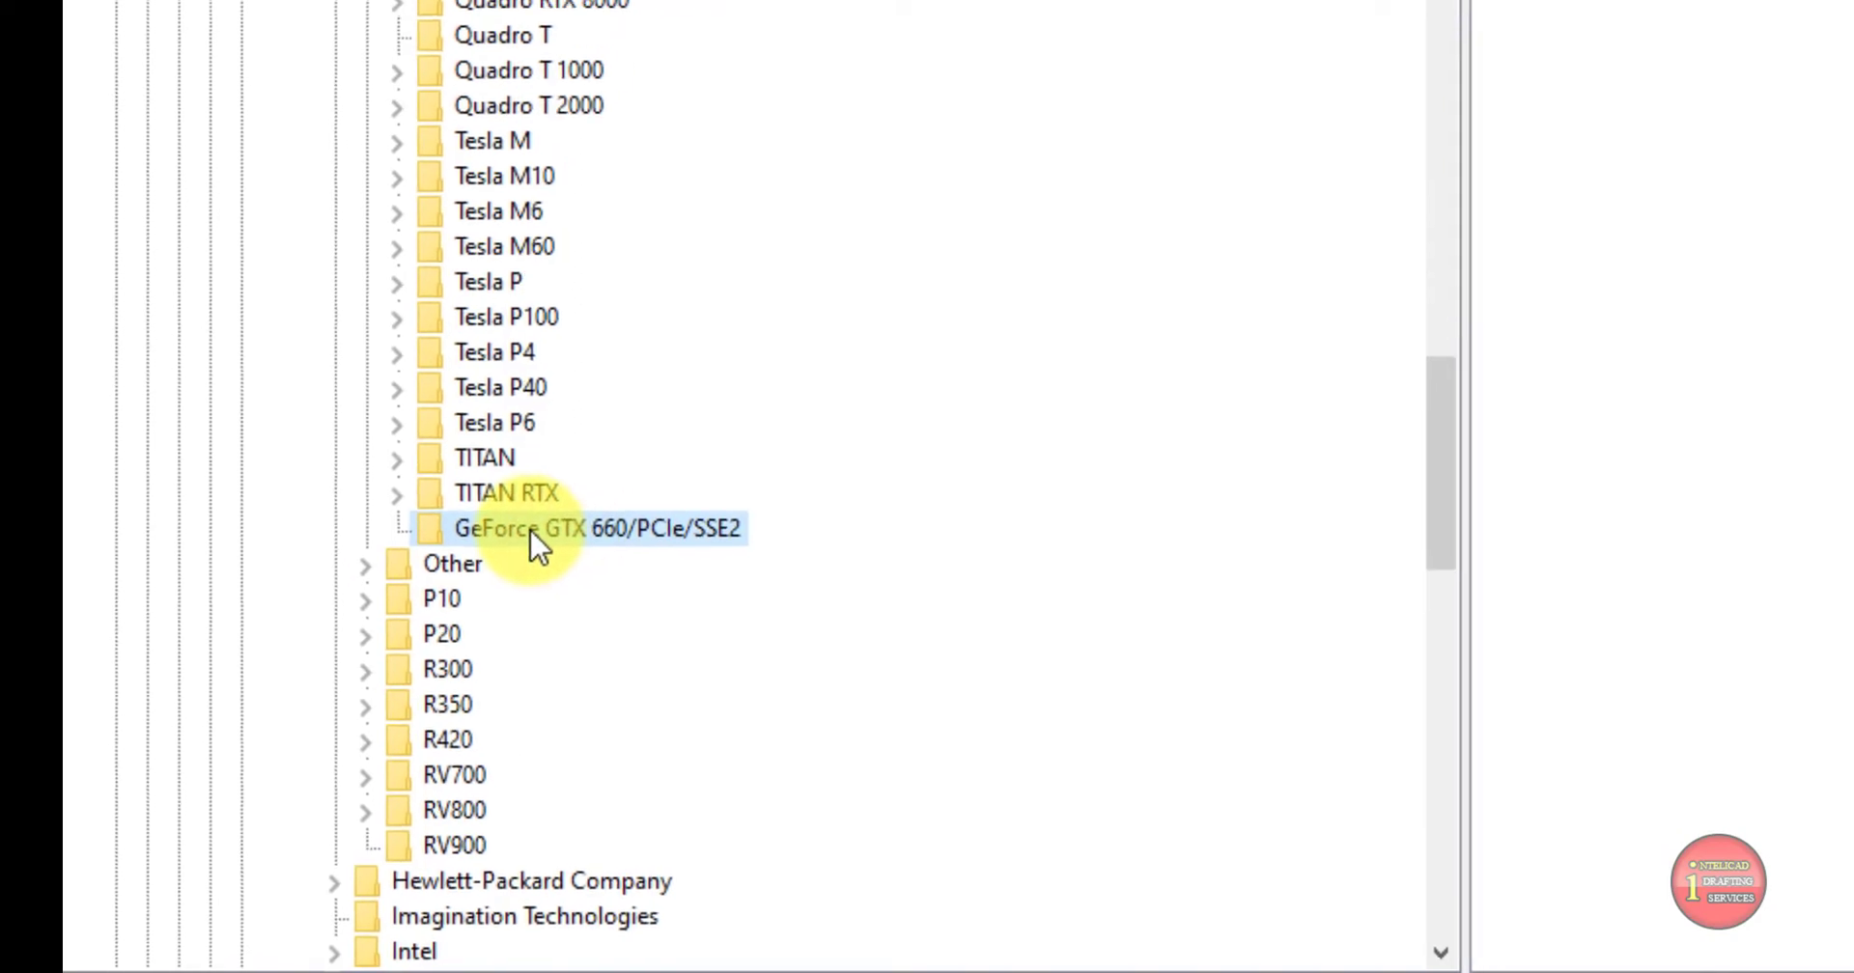
click(557, 521)
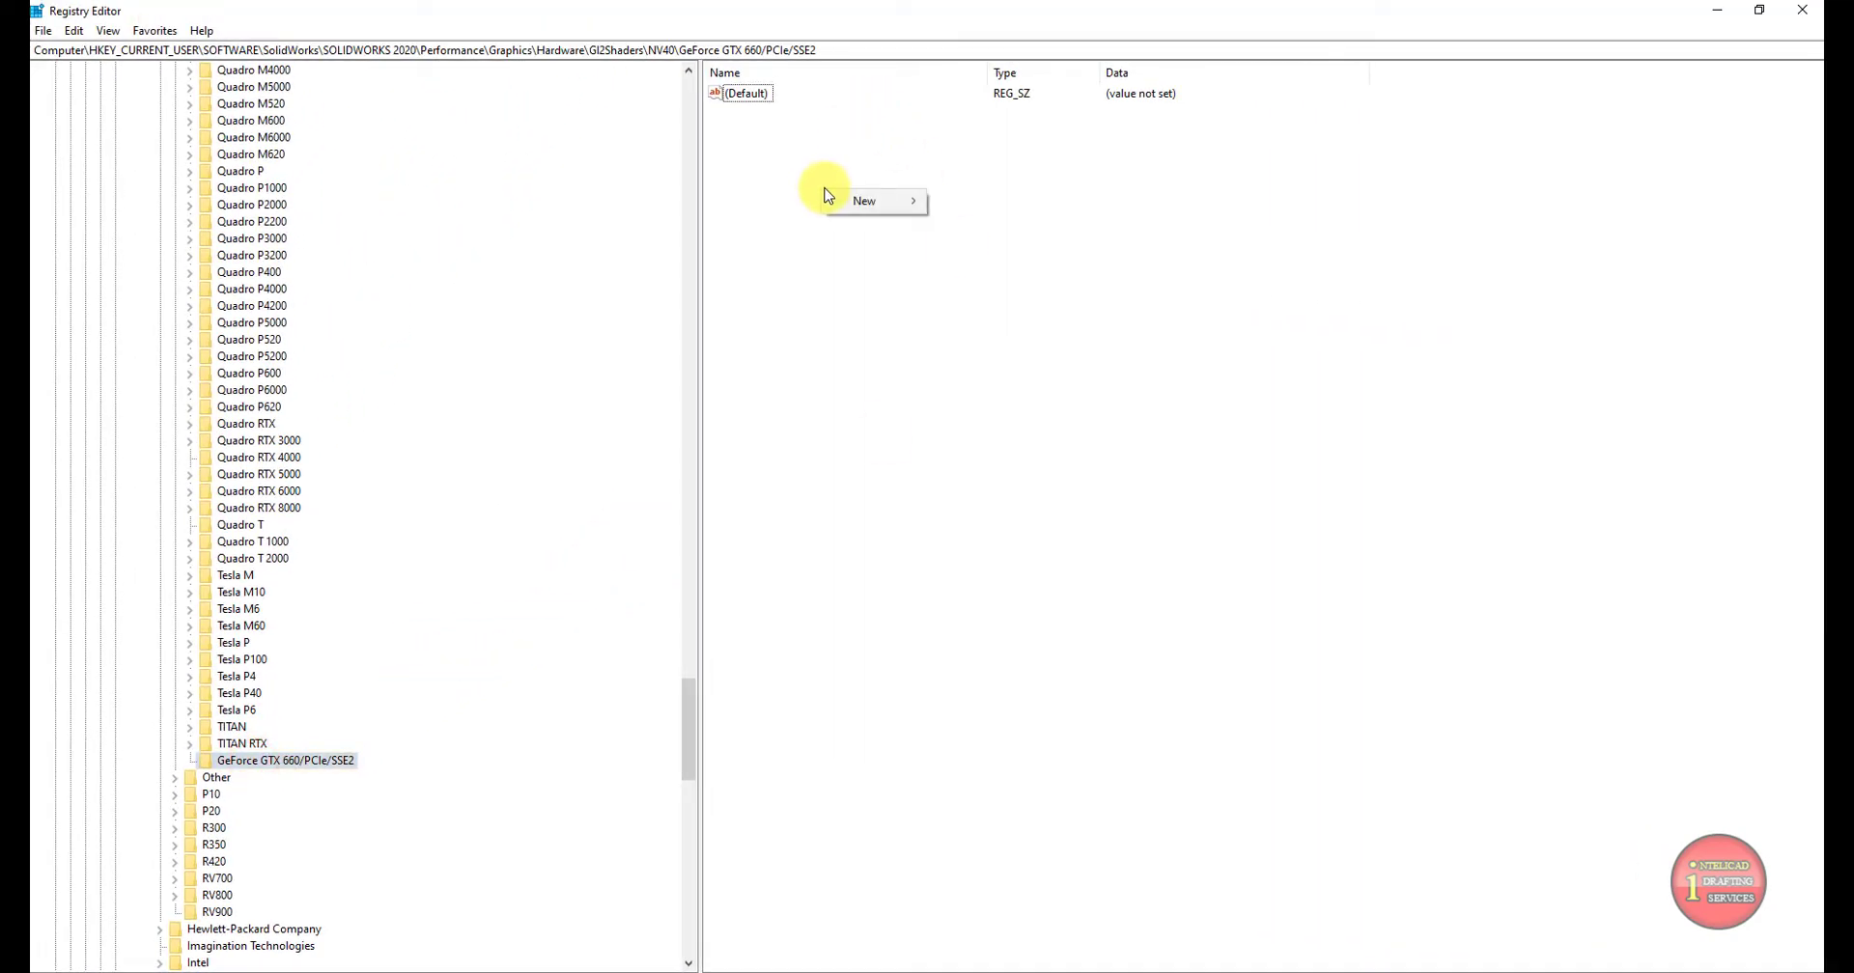
Add a new DWORD value named Workarounds to that key.
mouse_move(869, 200)
click(966, 270)
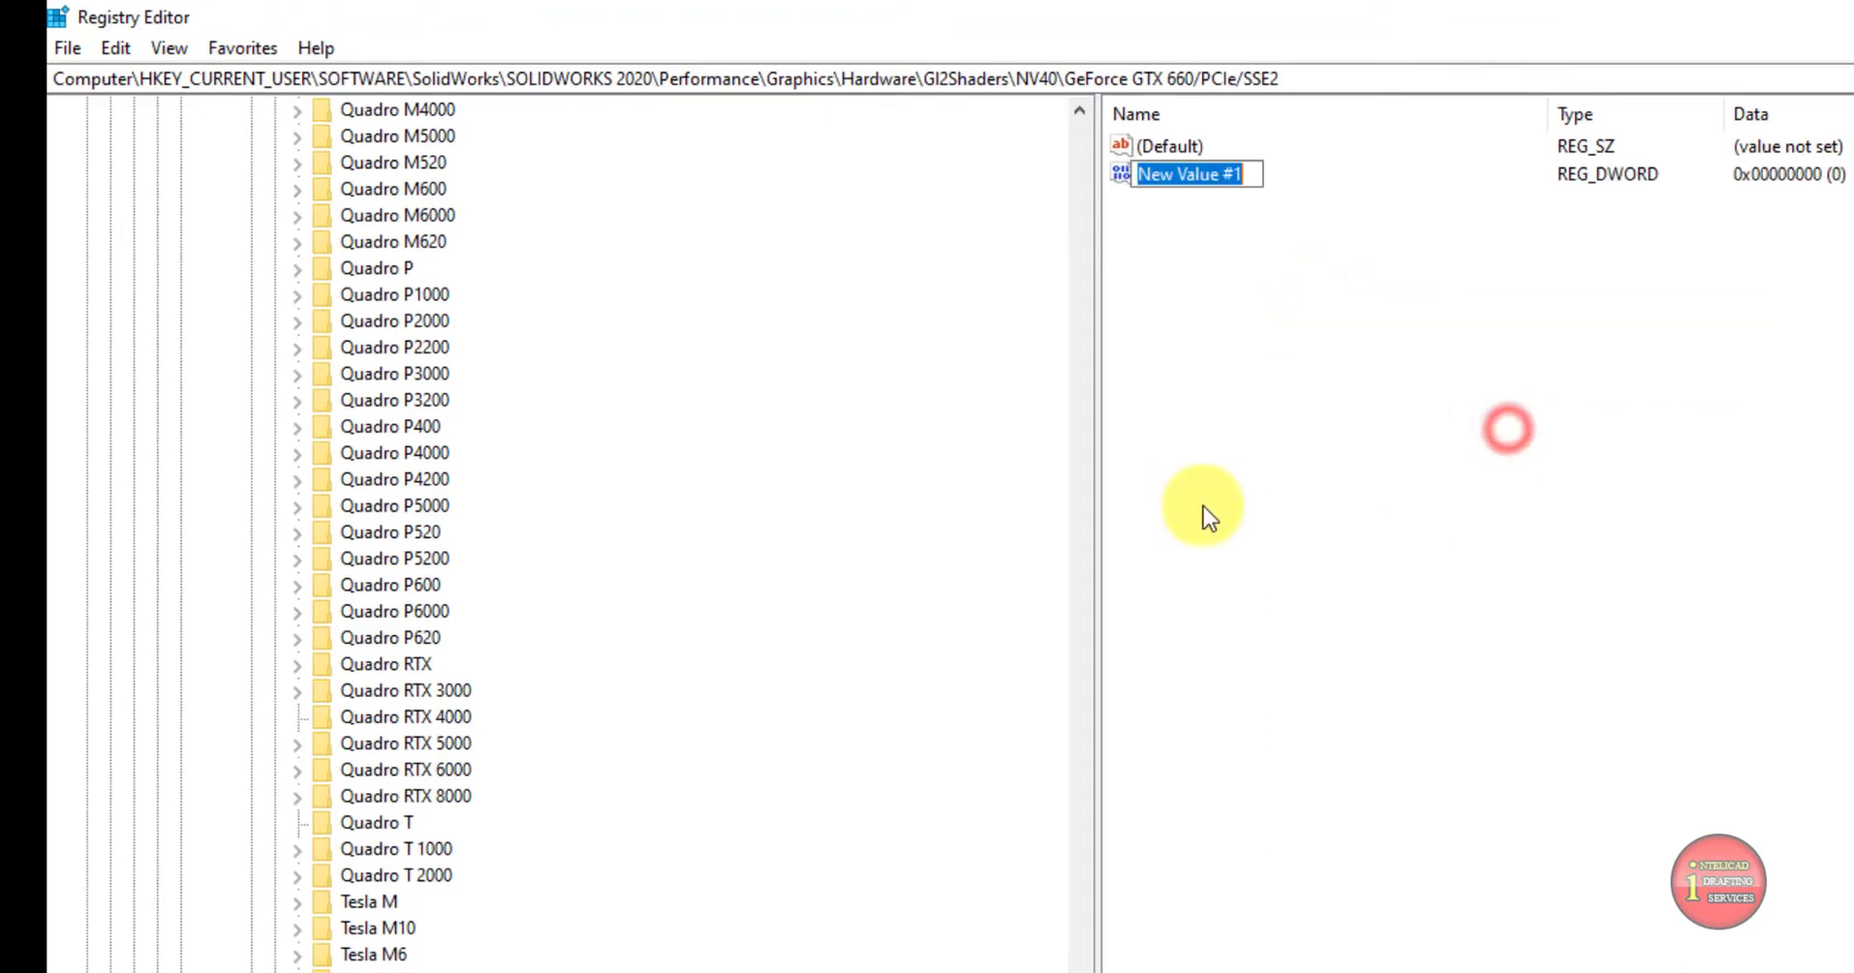
text(Workaroun)
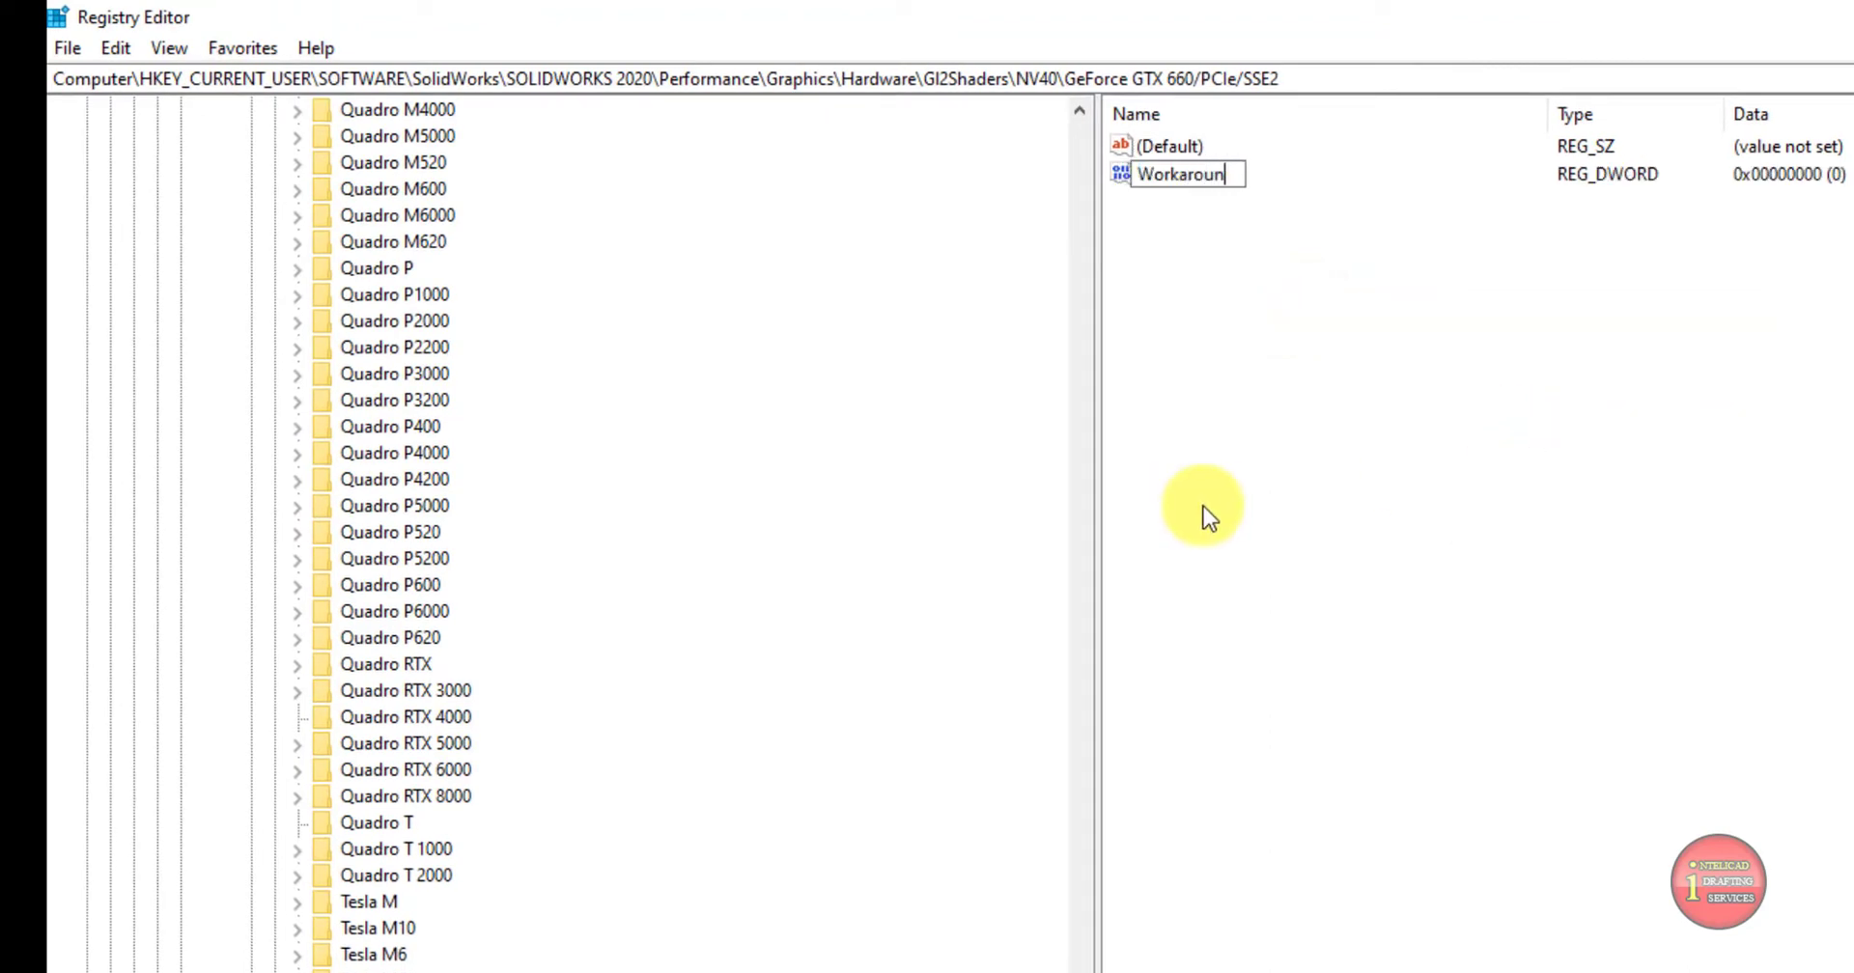
text(ds)
key(Return)
click(1401, 326)
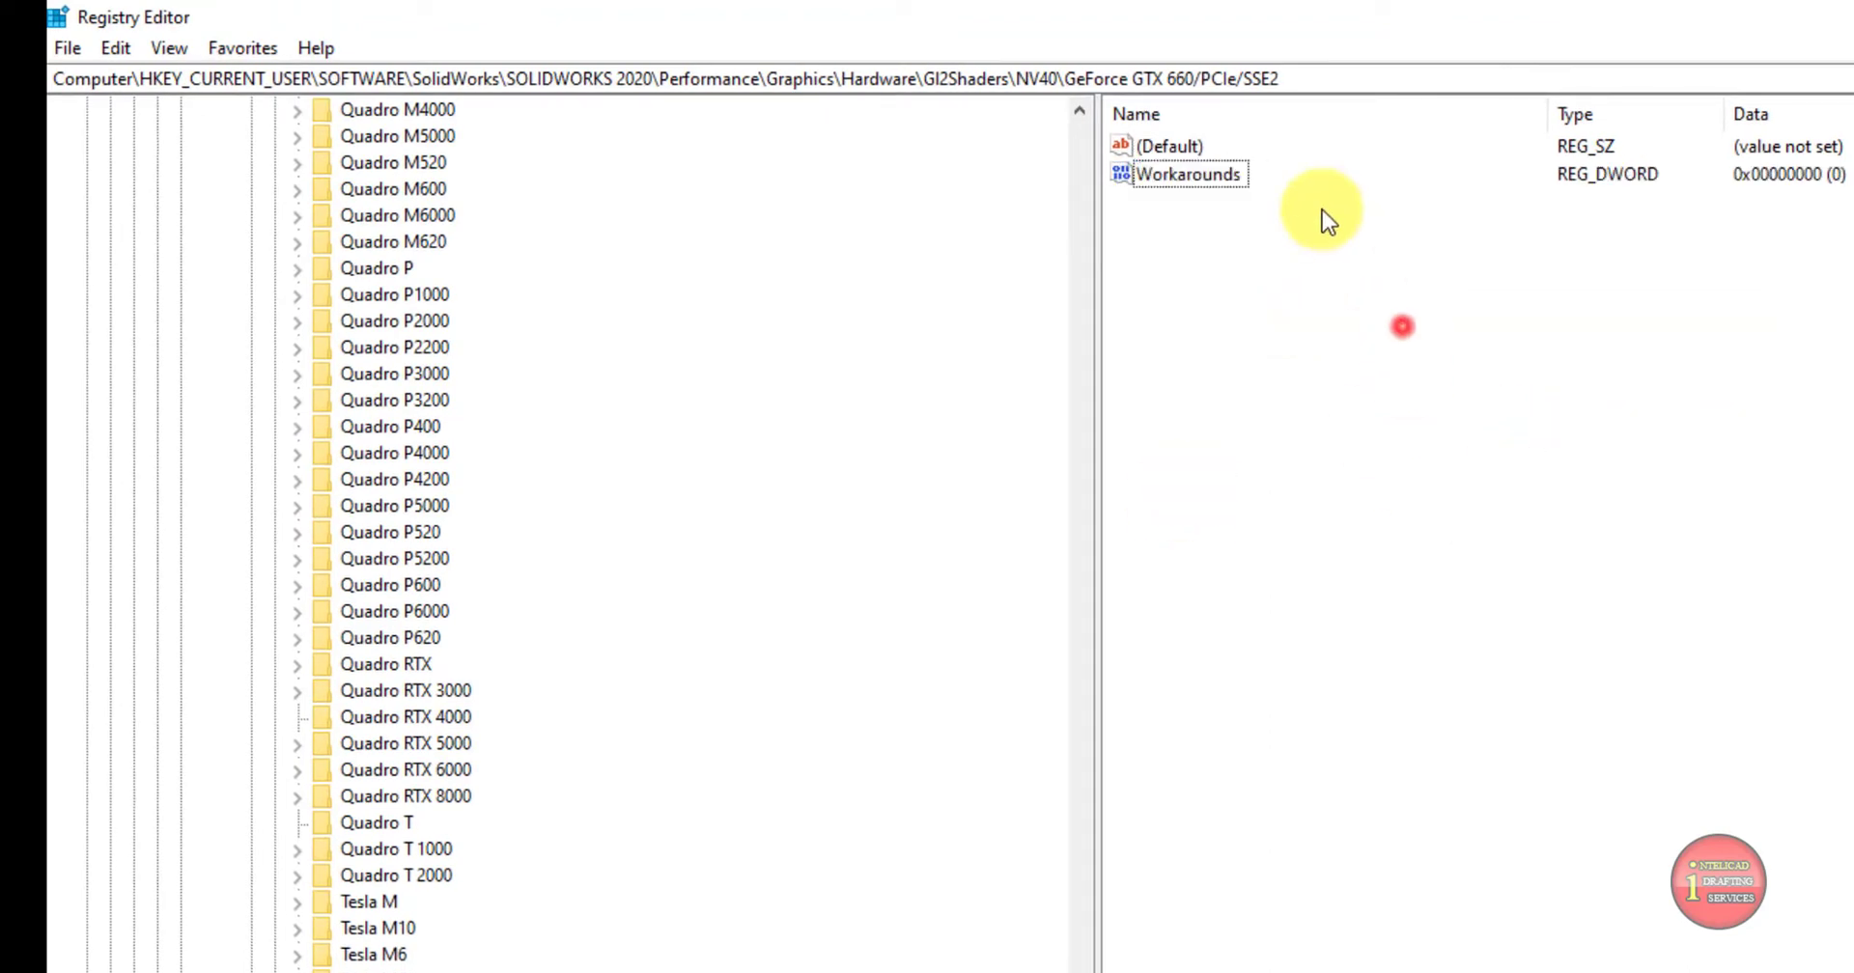
Set the Workarounds data to hexadecimal 4141001.
double_click(1202, 182)
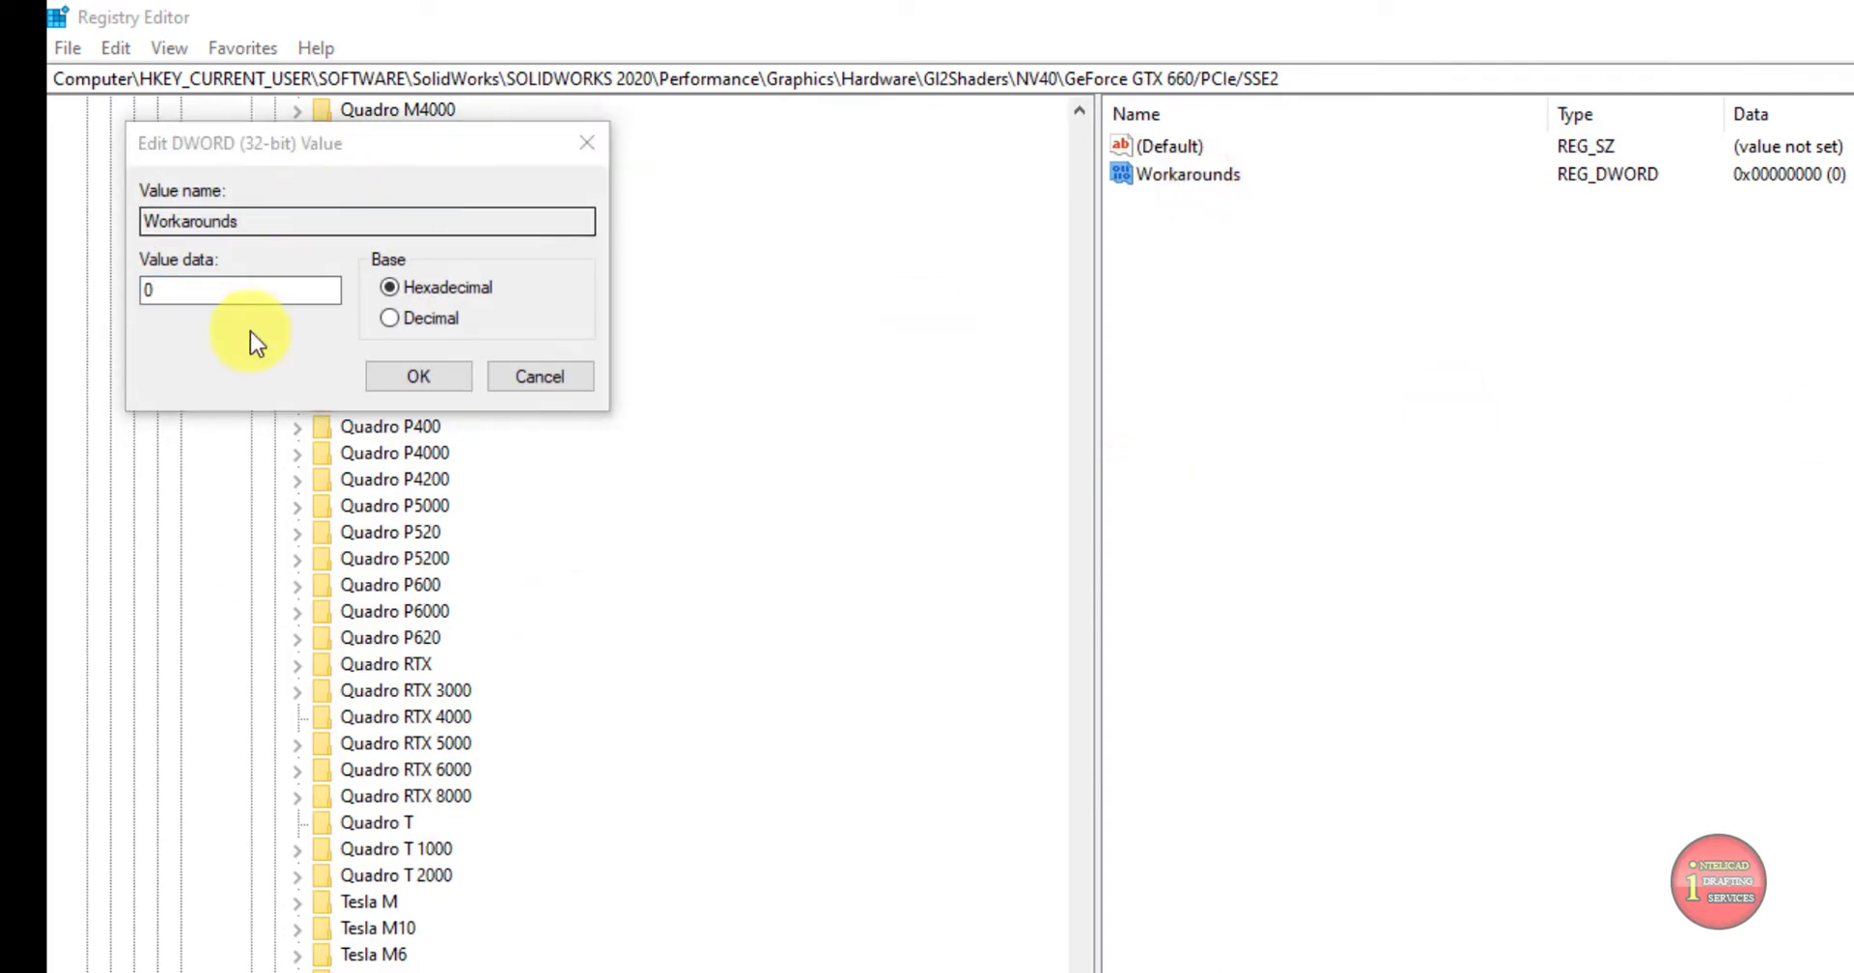
click(241, 290)
text(4141001)
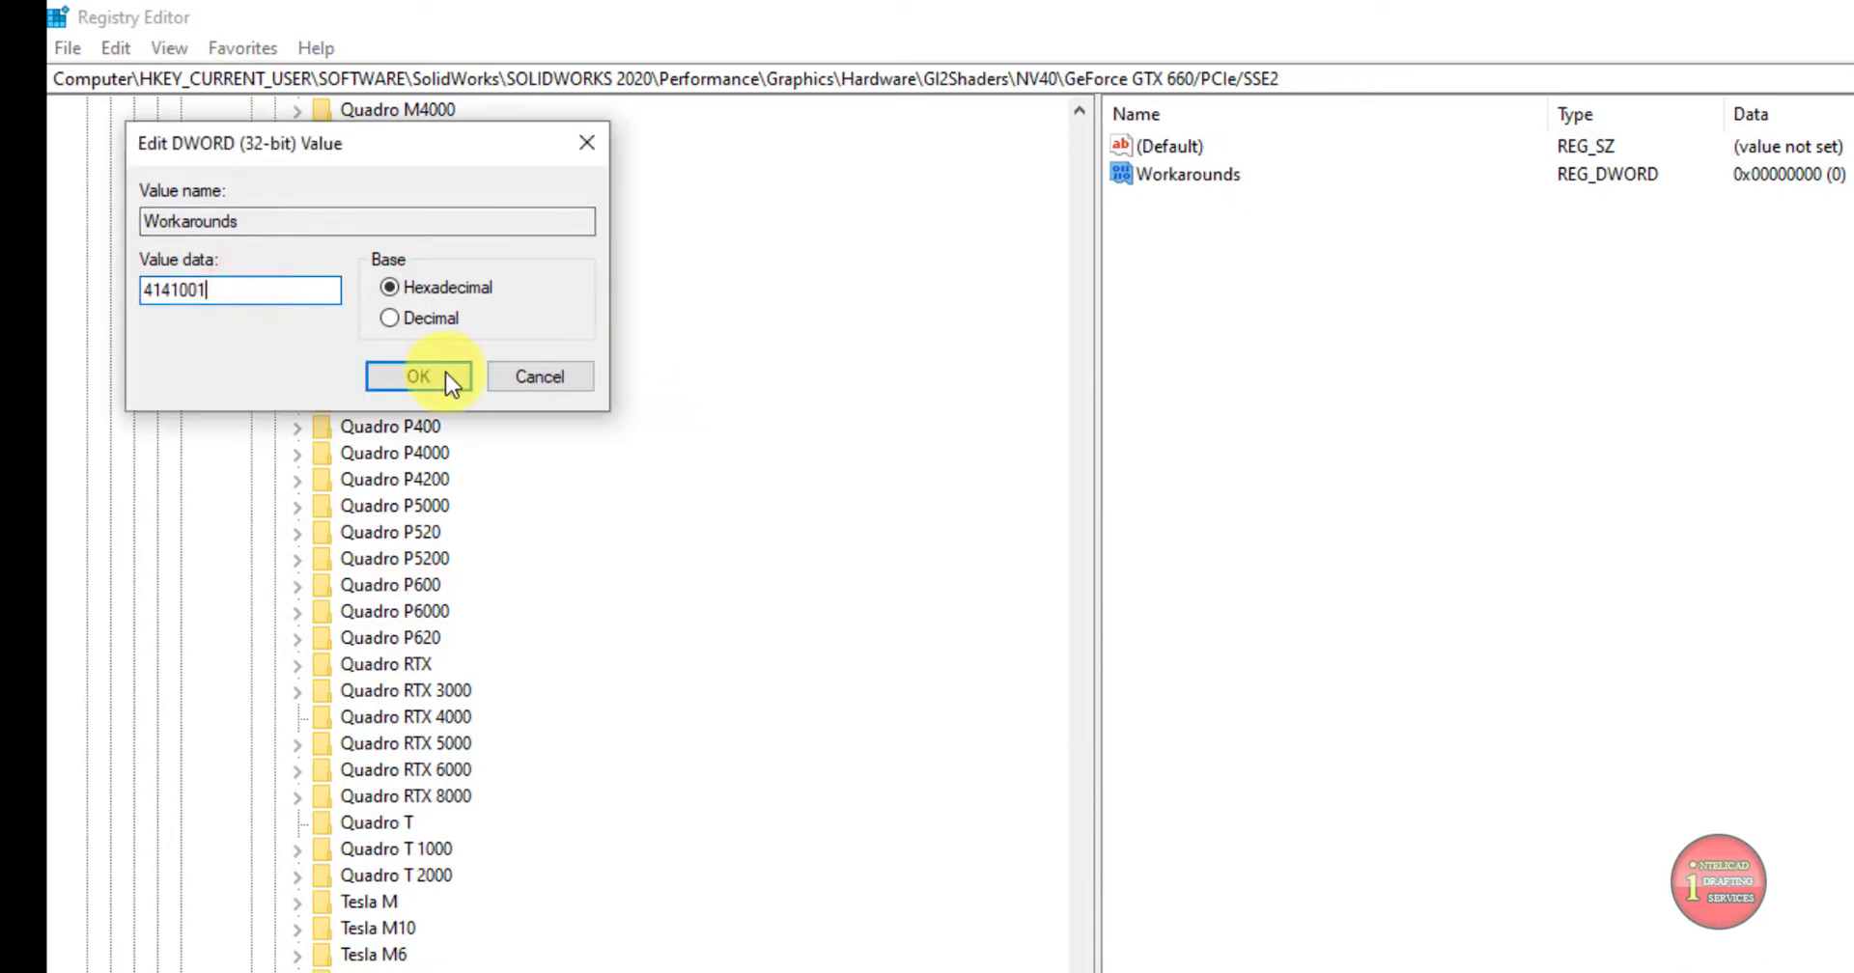
click(446, 376)
click(1379, 528)
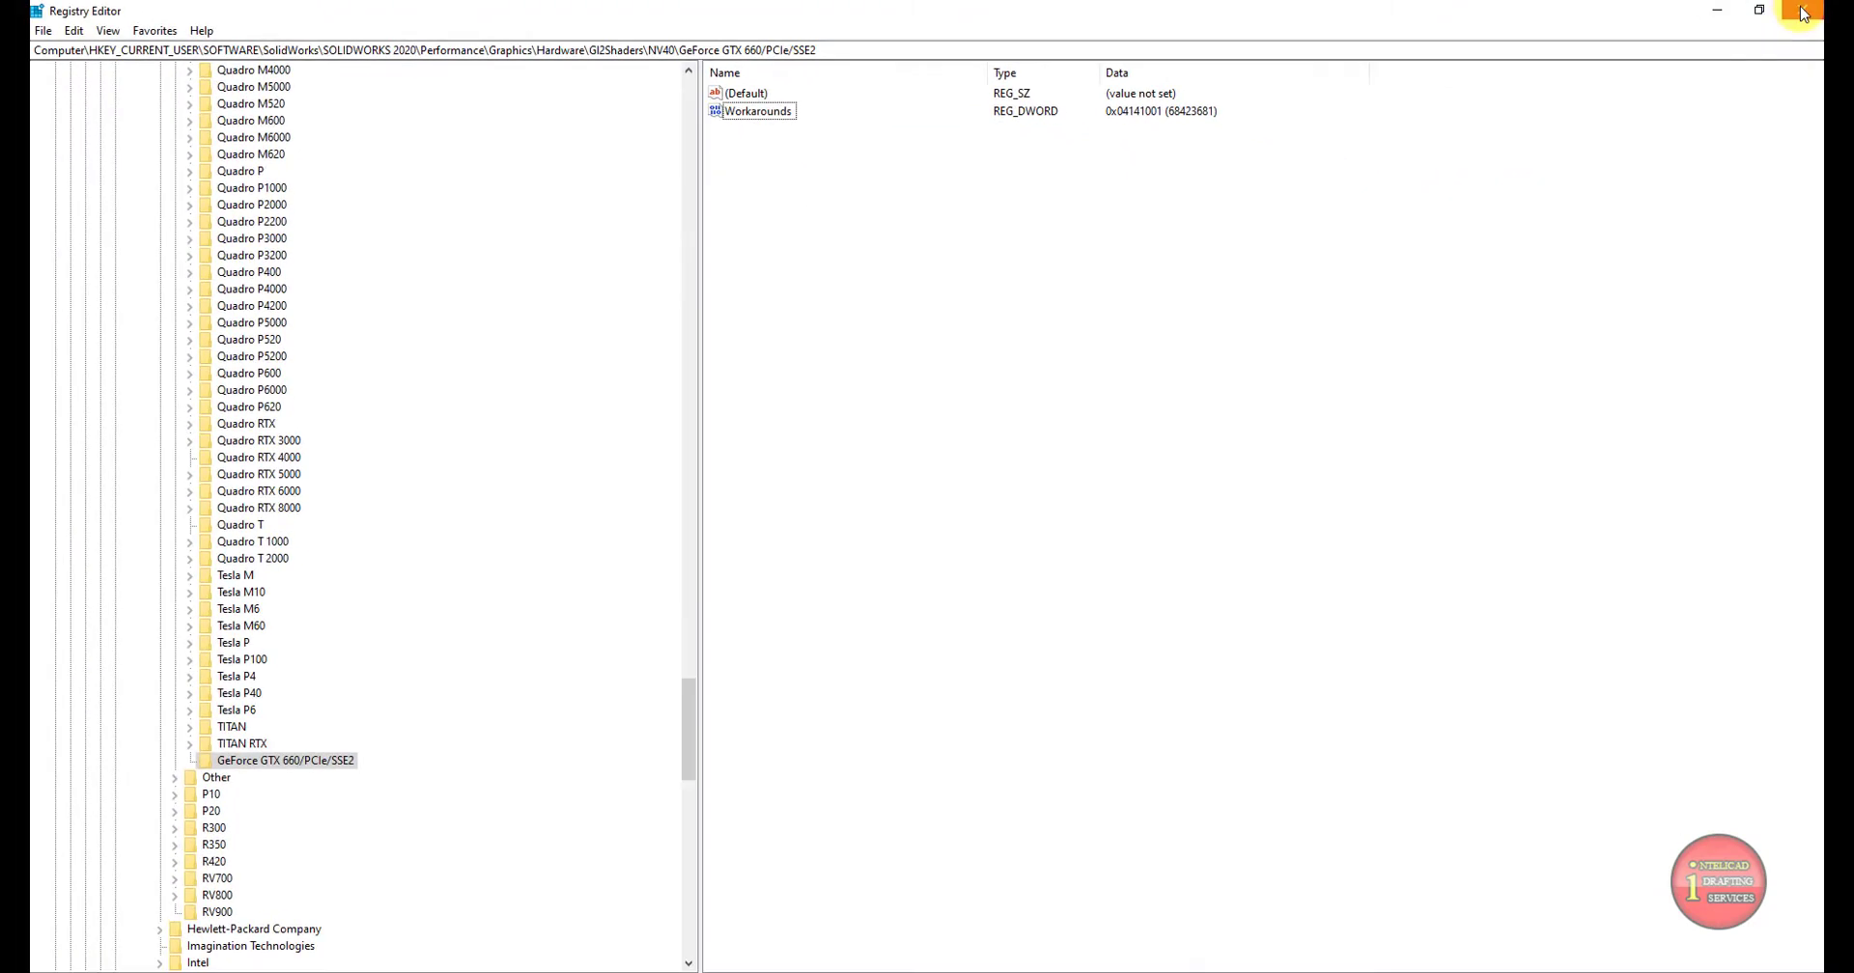
Close Registry Editor, refresh the desktop, minimize Notepad, and launch SOLIDWORKS 2020 from its shortcut.
click(1802, 14)
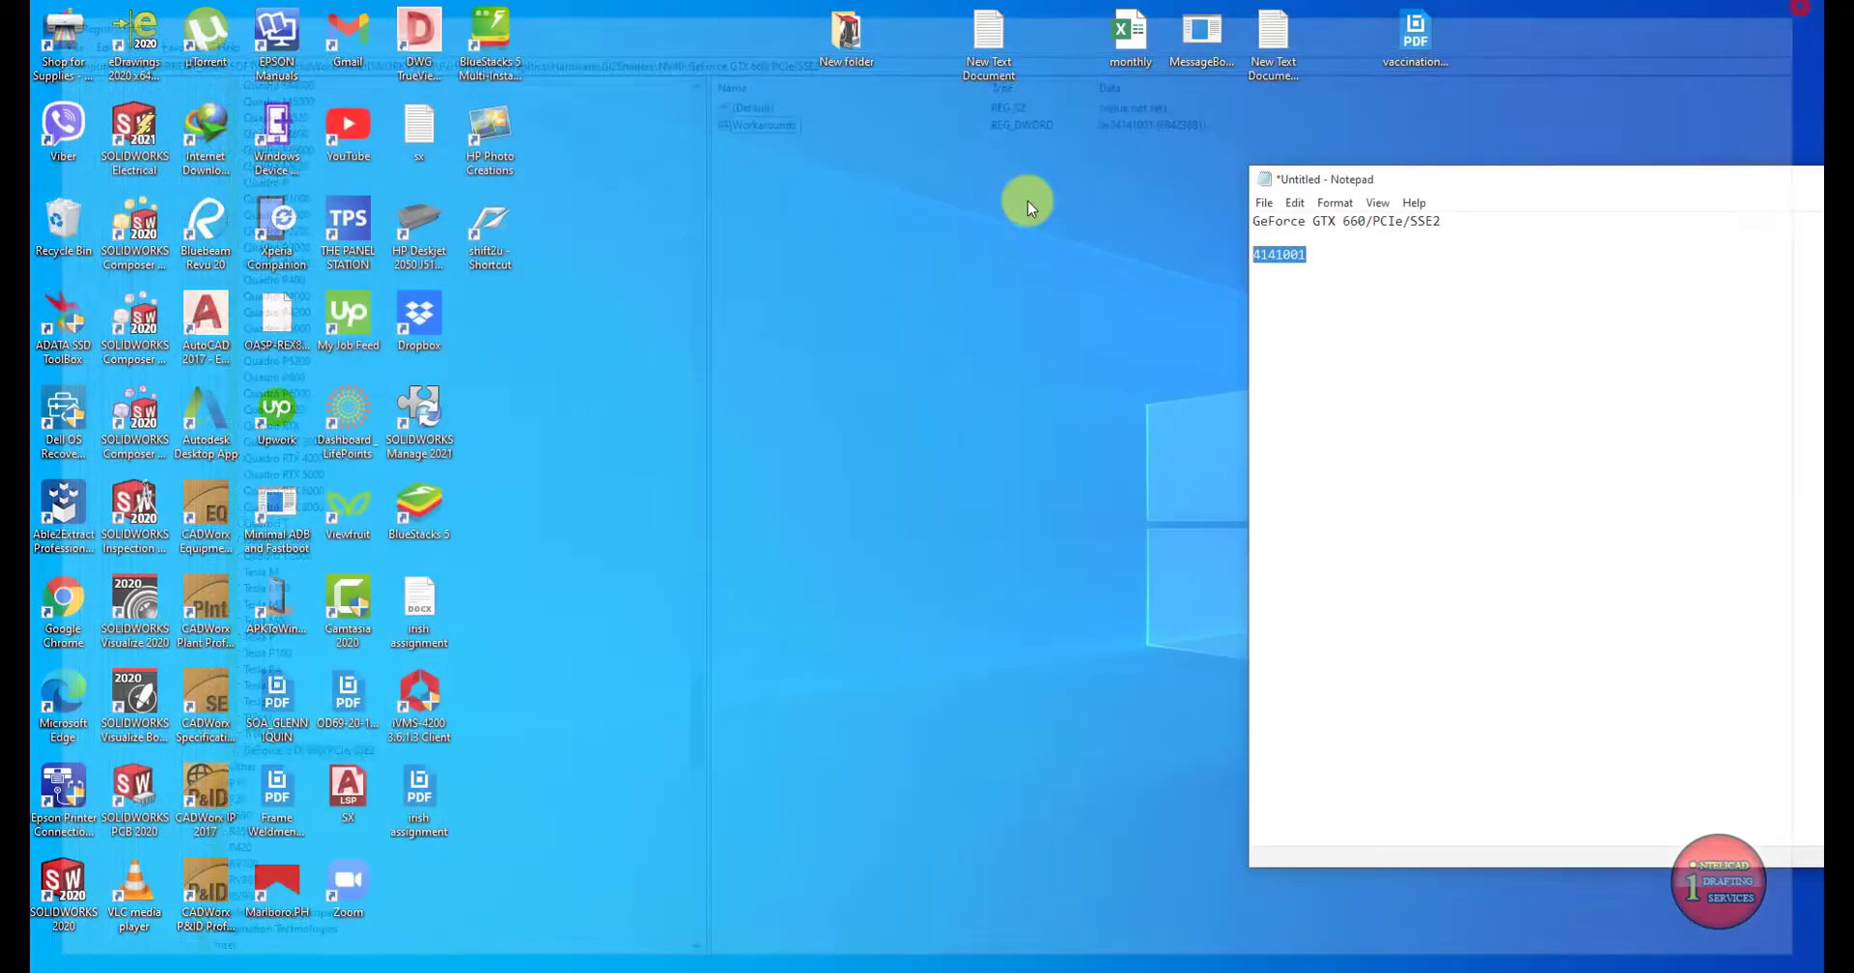
right_click(902, 256)
click(939, 310)
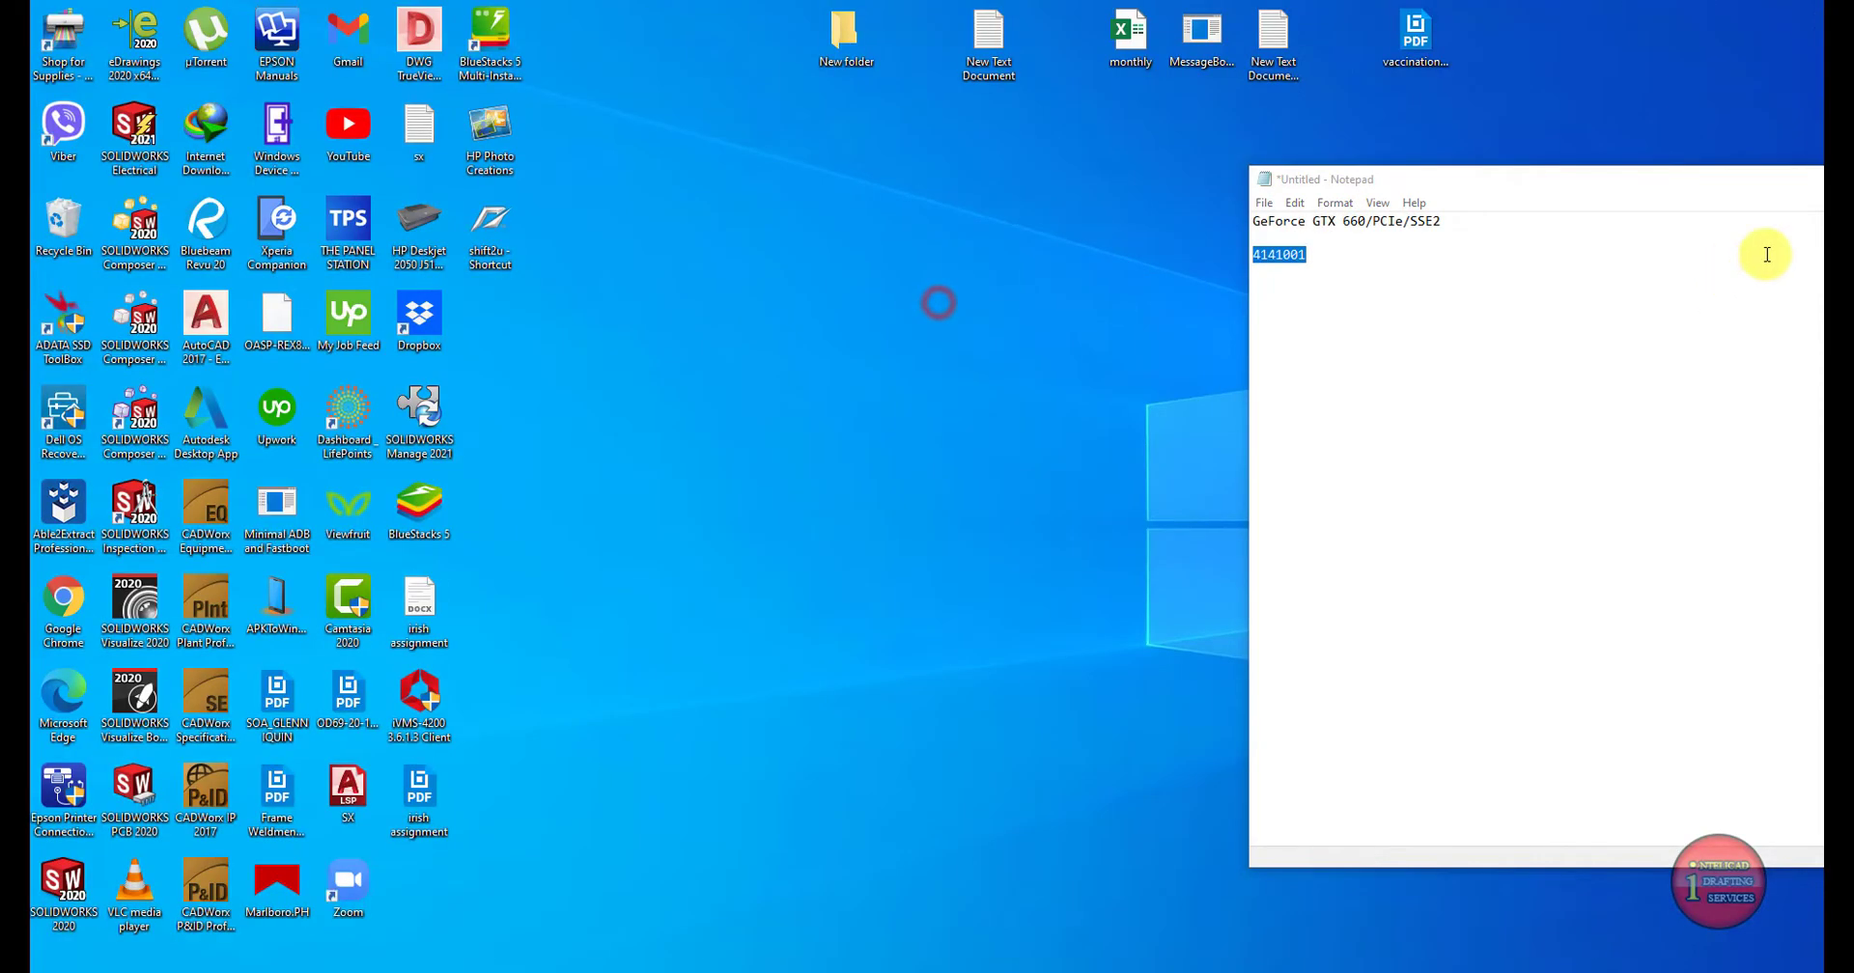
click(667, 497)
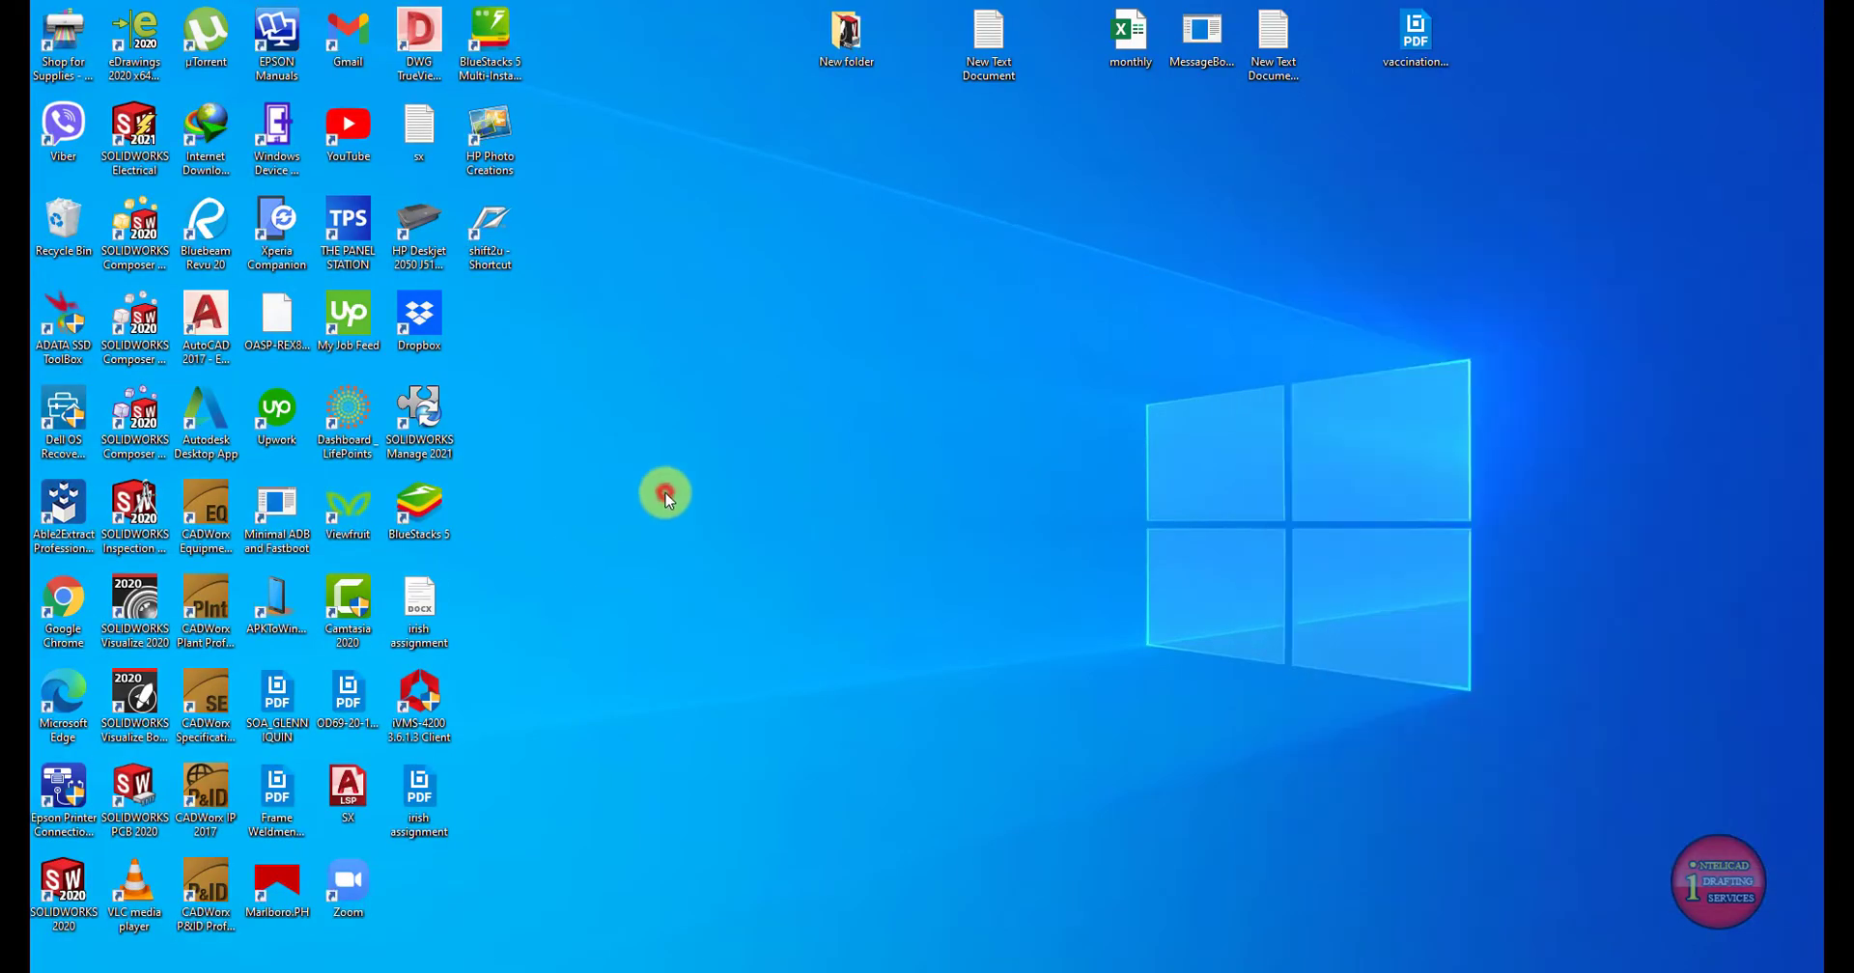
click(61, 896)
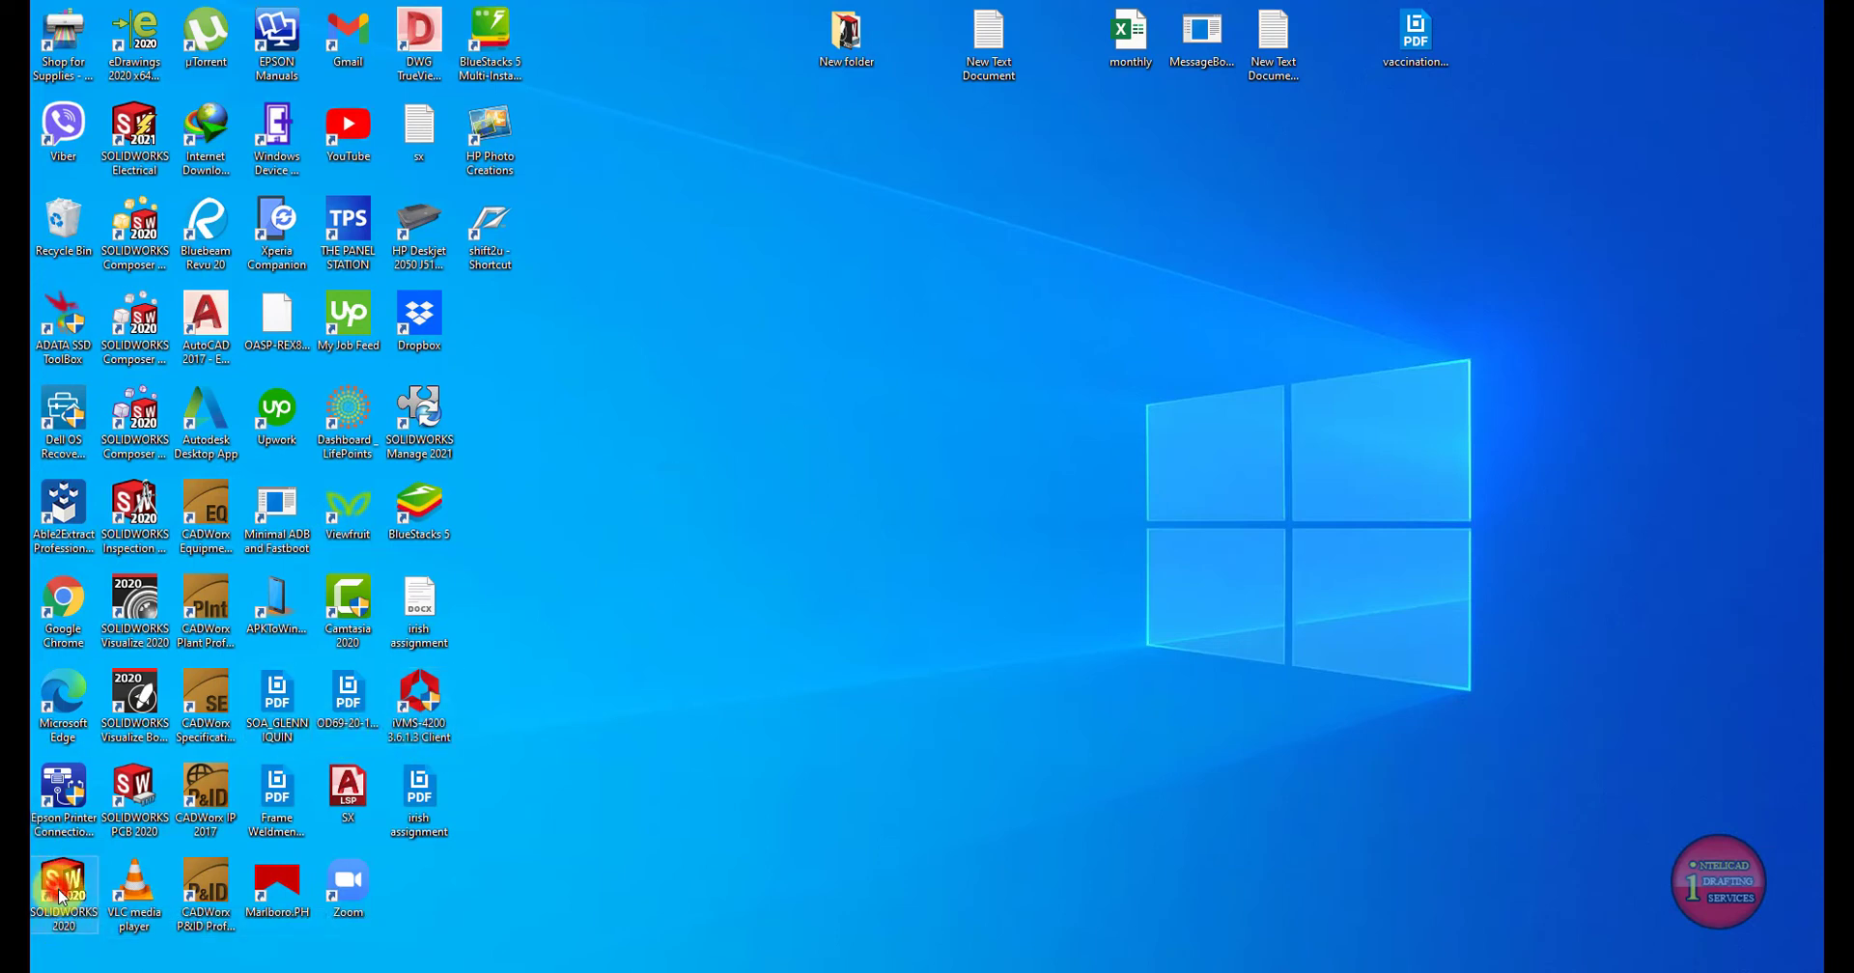
click(912, 688)
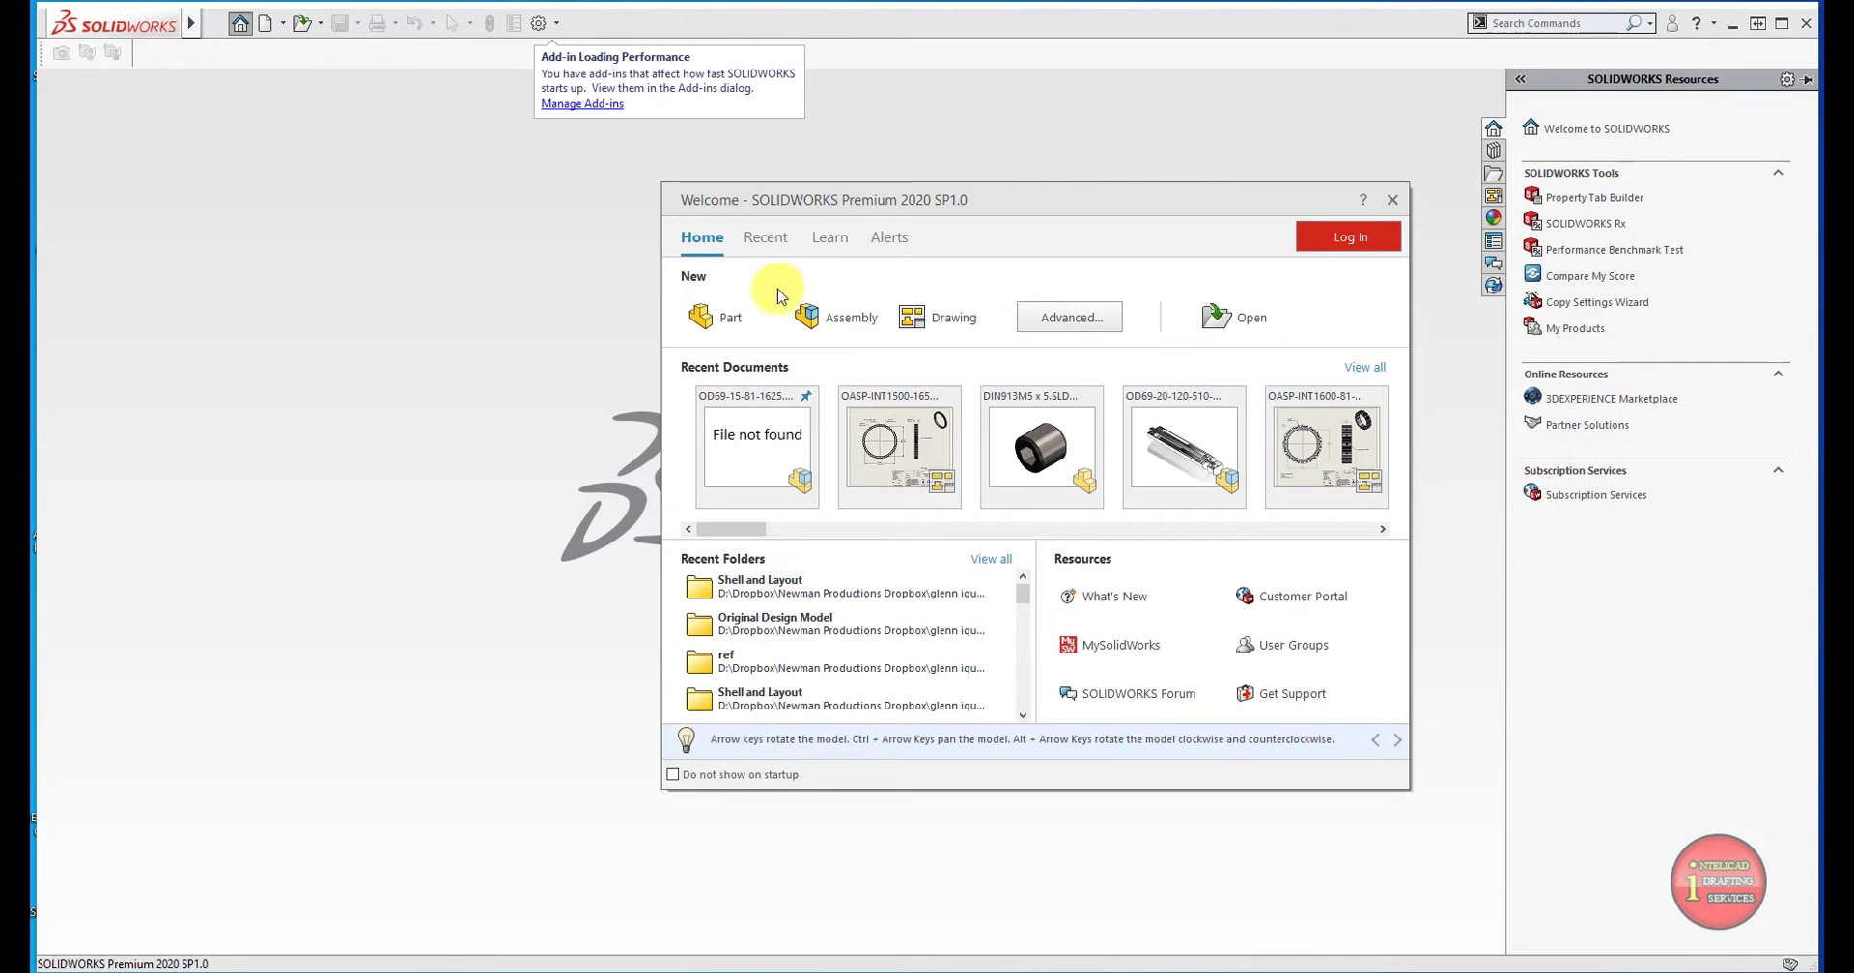
Create a blank part, Part1, using Part under New in the Welcome dialog.
click(728, 319)
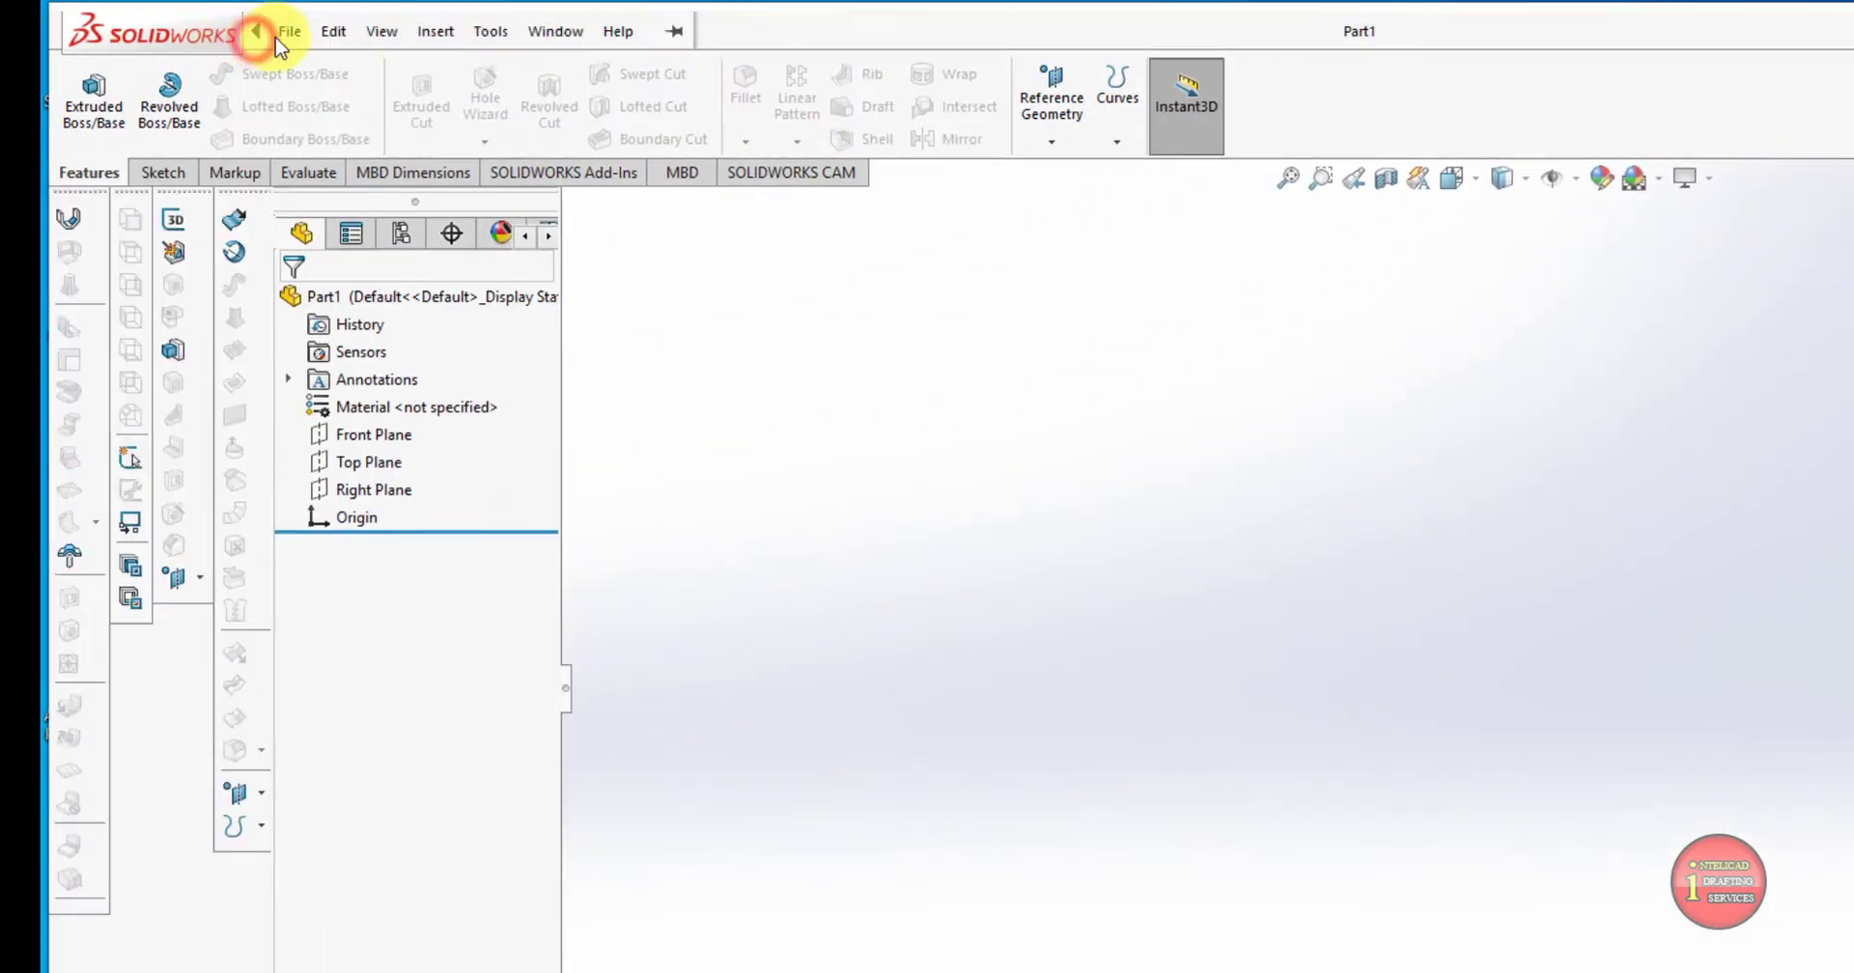
Enable RealView Graphics, confirm it in the Display flyout, and begin a Front Plane sketch.
click(381, 32)
click(425, 142)
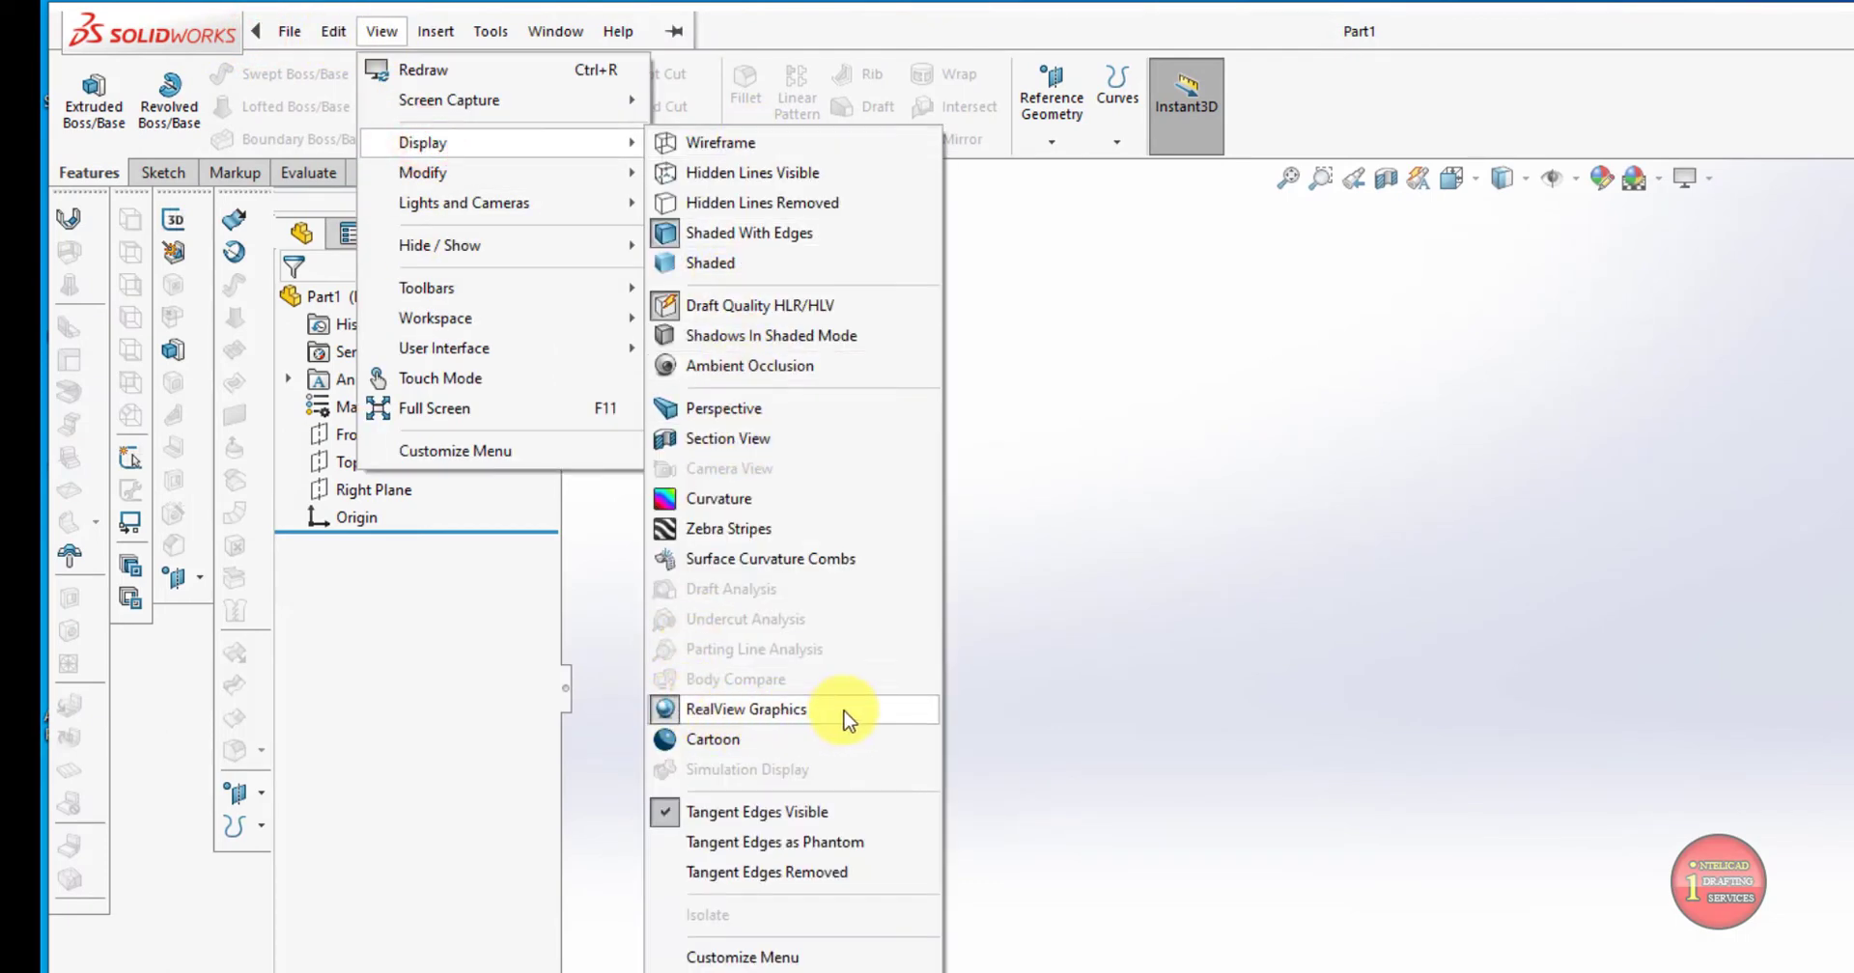
click(663, 711)
click(1711, 180)
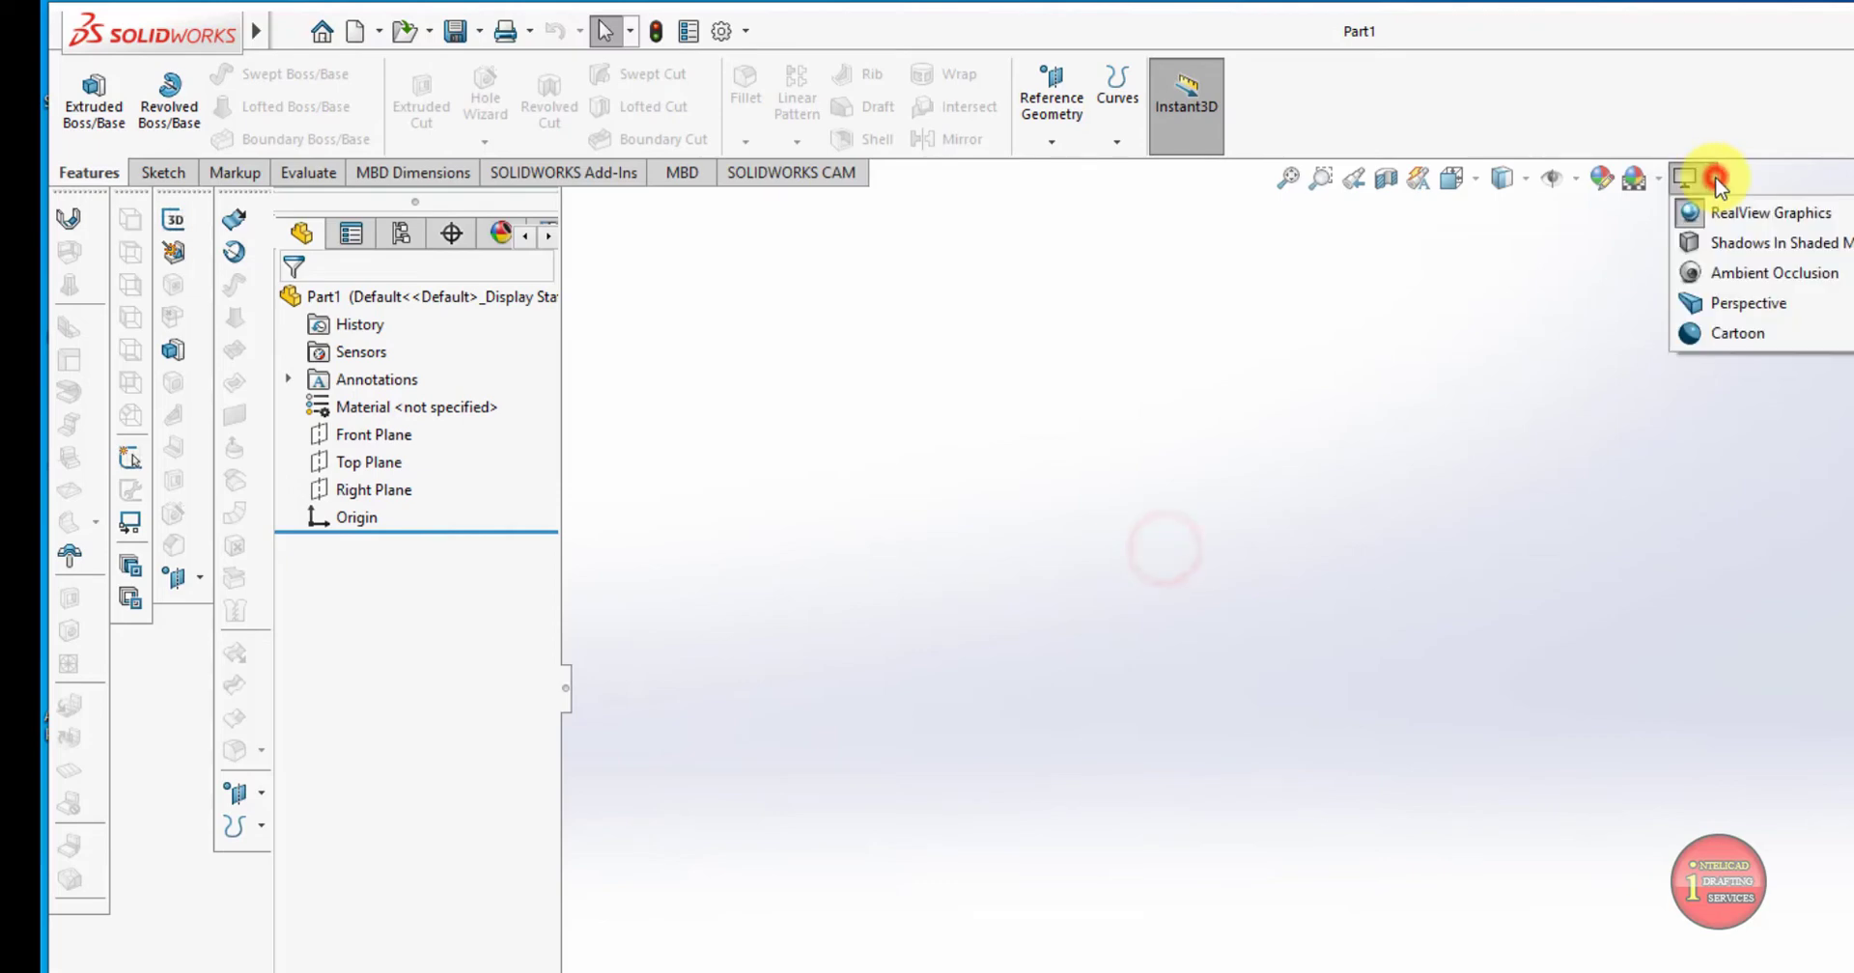
click(1326, 338)
click(374, 434)
click(389, 403)
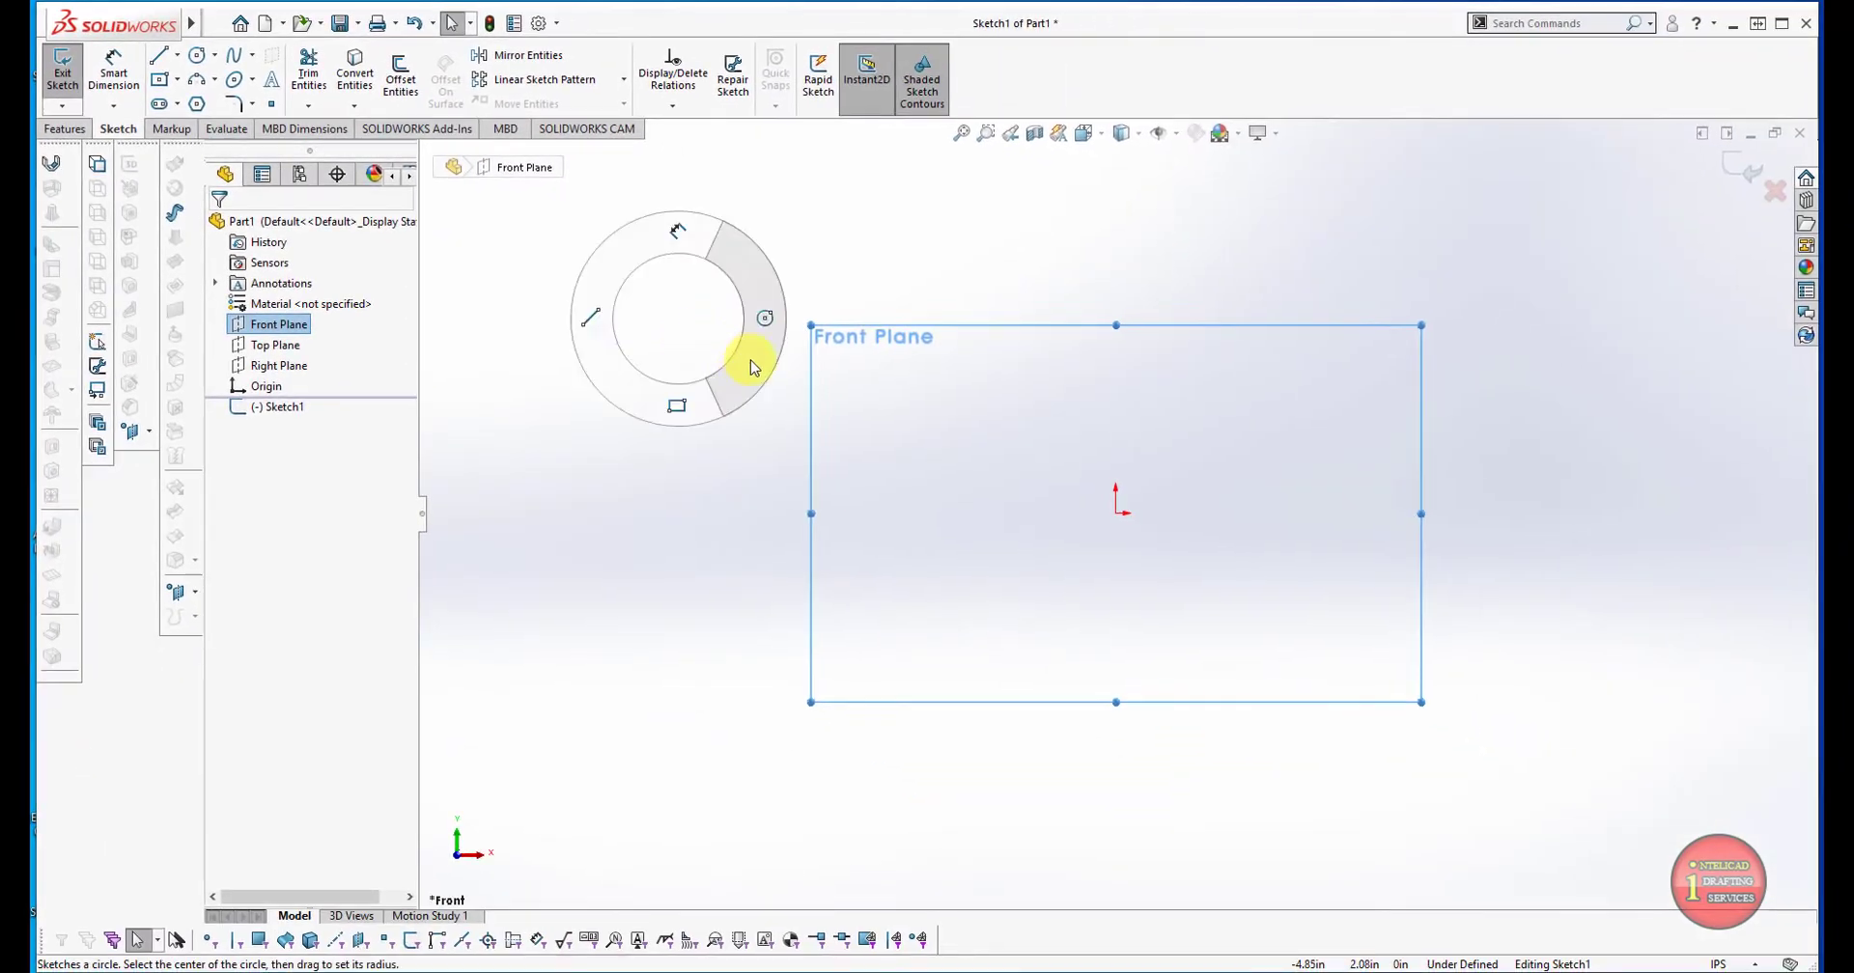
Draw a circle of radius about 1.69 centred on the origin, plus a horizontal line across it.
right_drag(681, 311, 744, 364)
click(1116, 513)
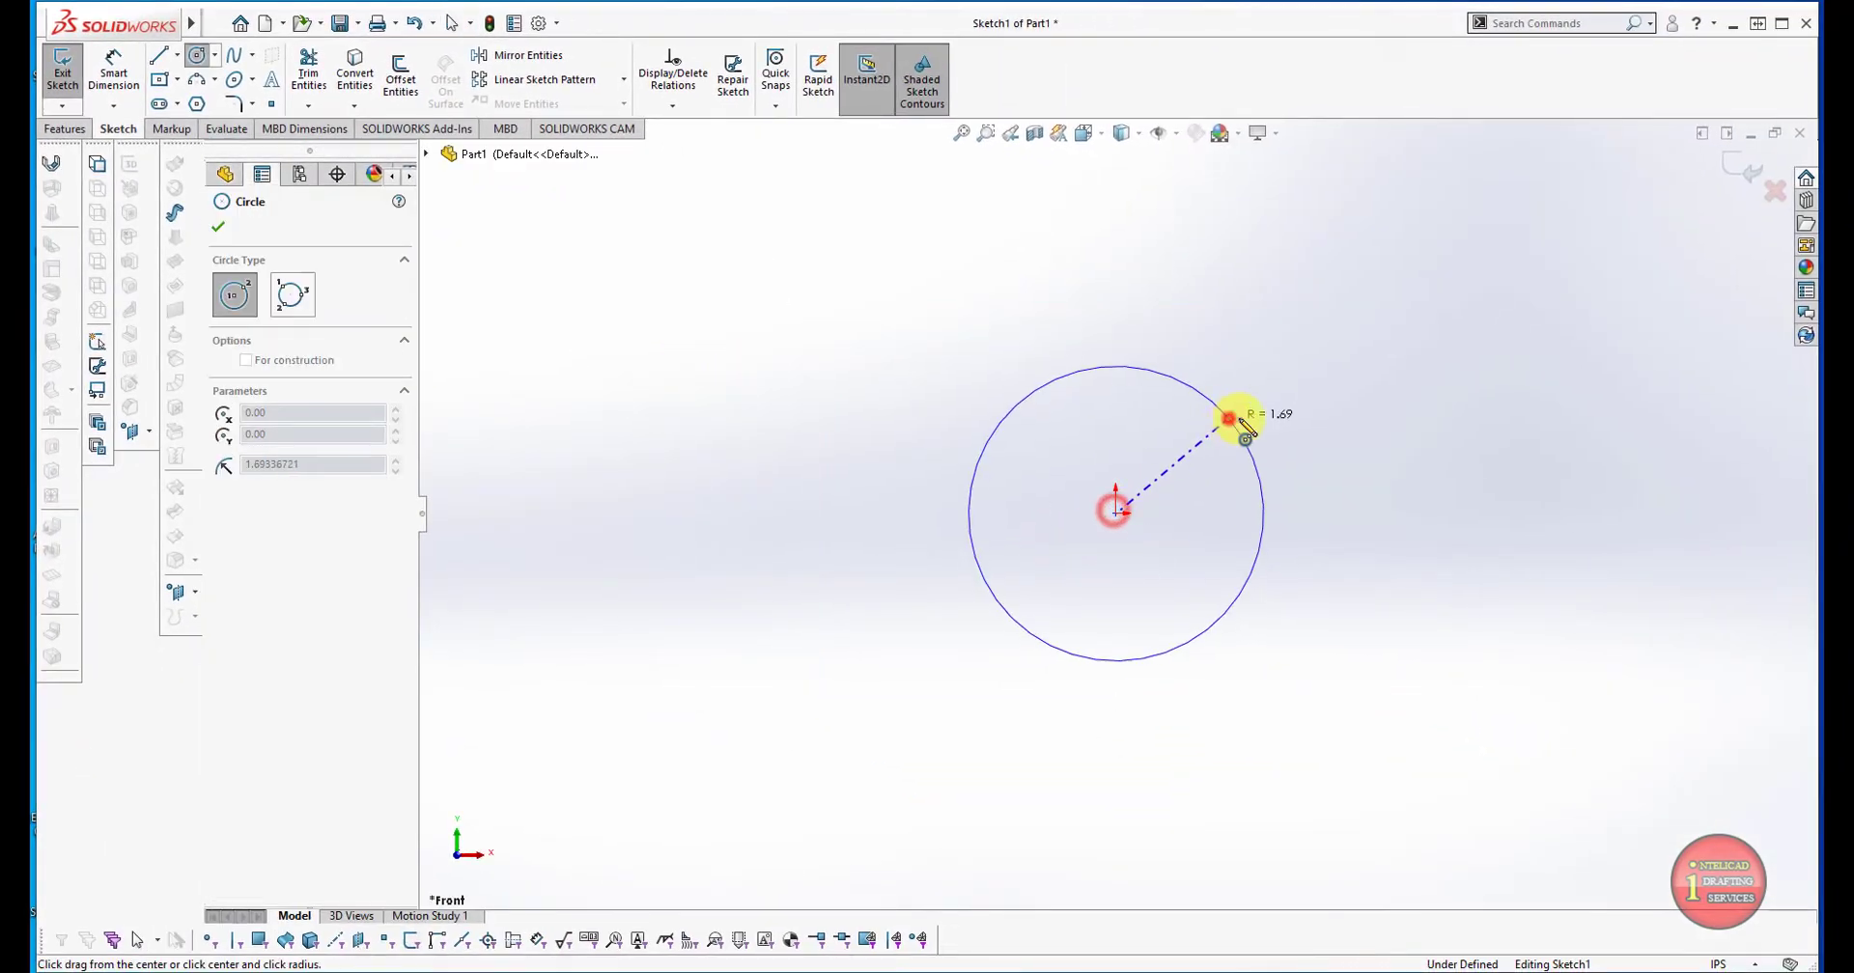
click(1229, 418)
right_drag(1296, 340, 1202, 343)
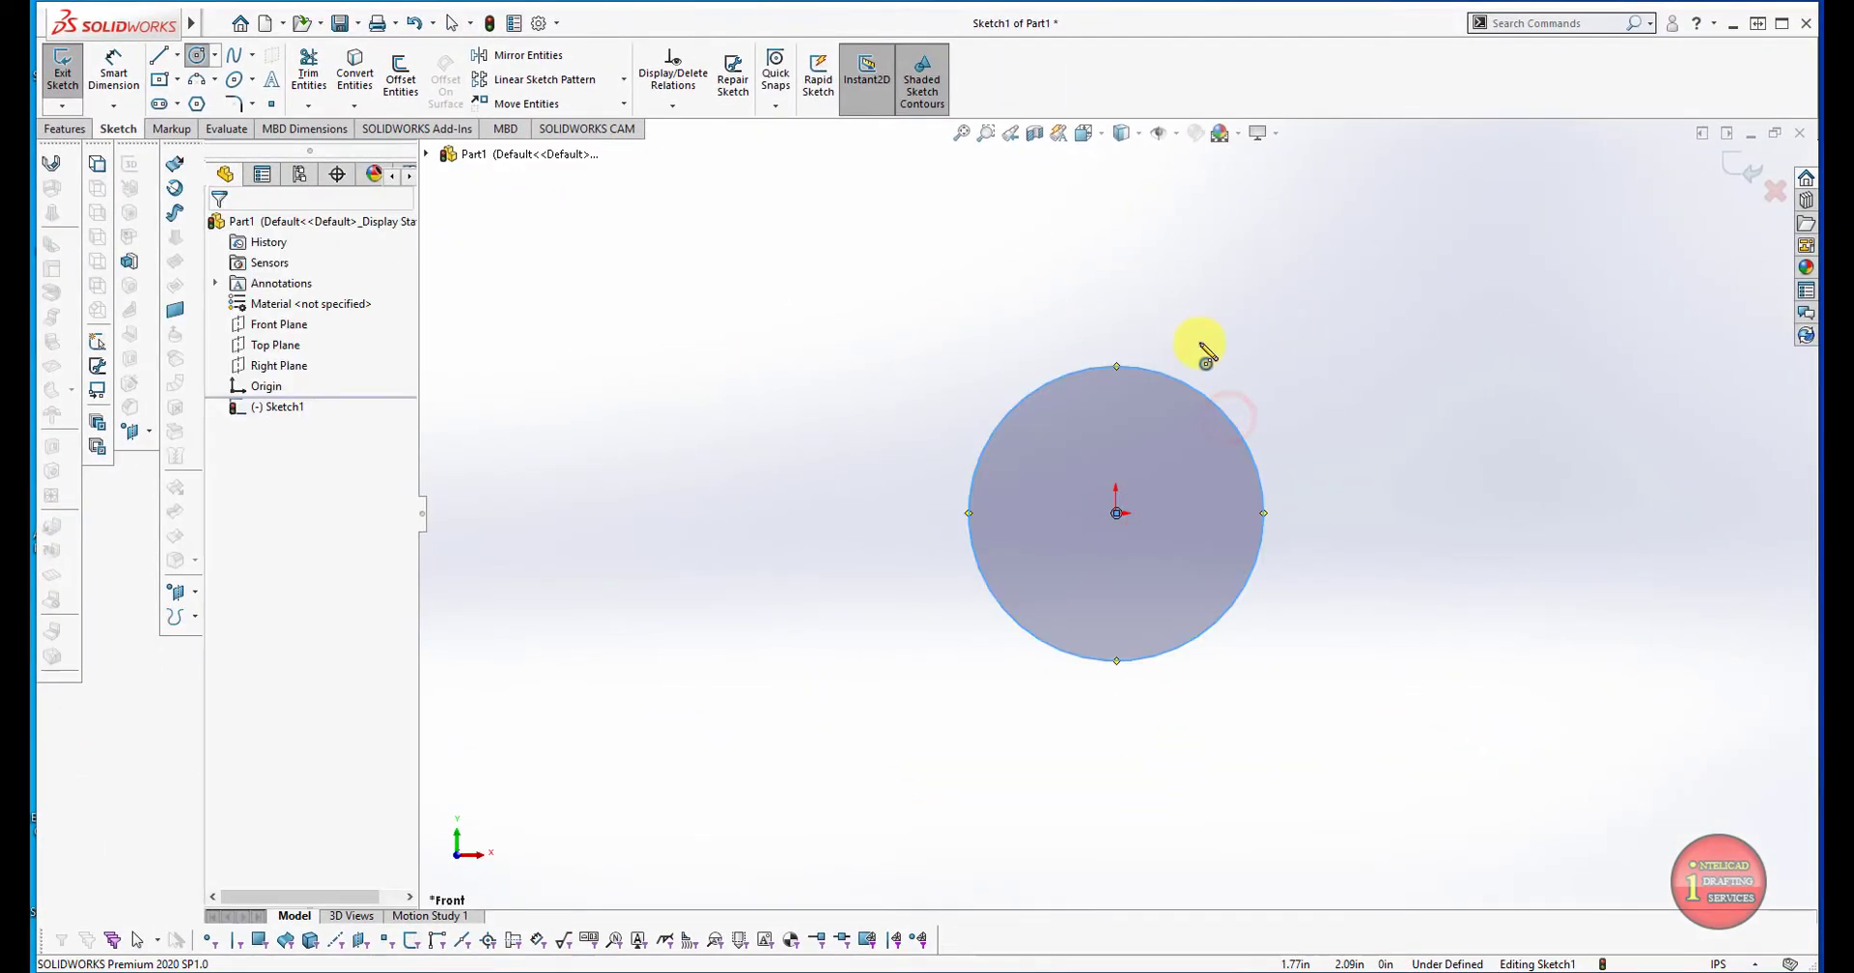
click(1262, 514)
click(969, 512)
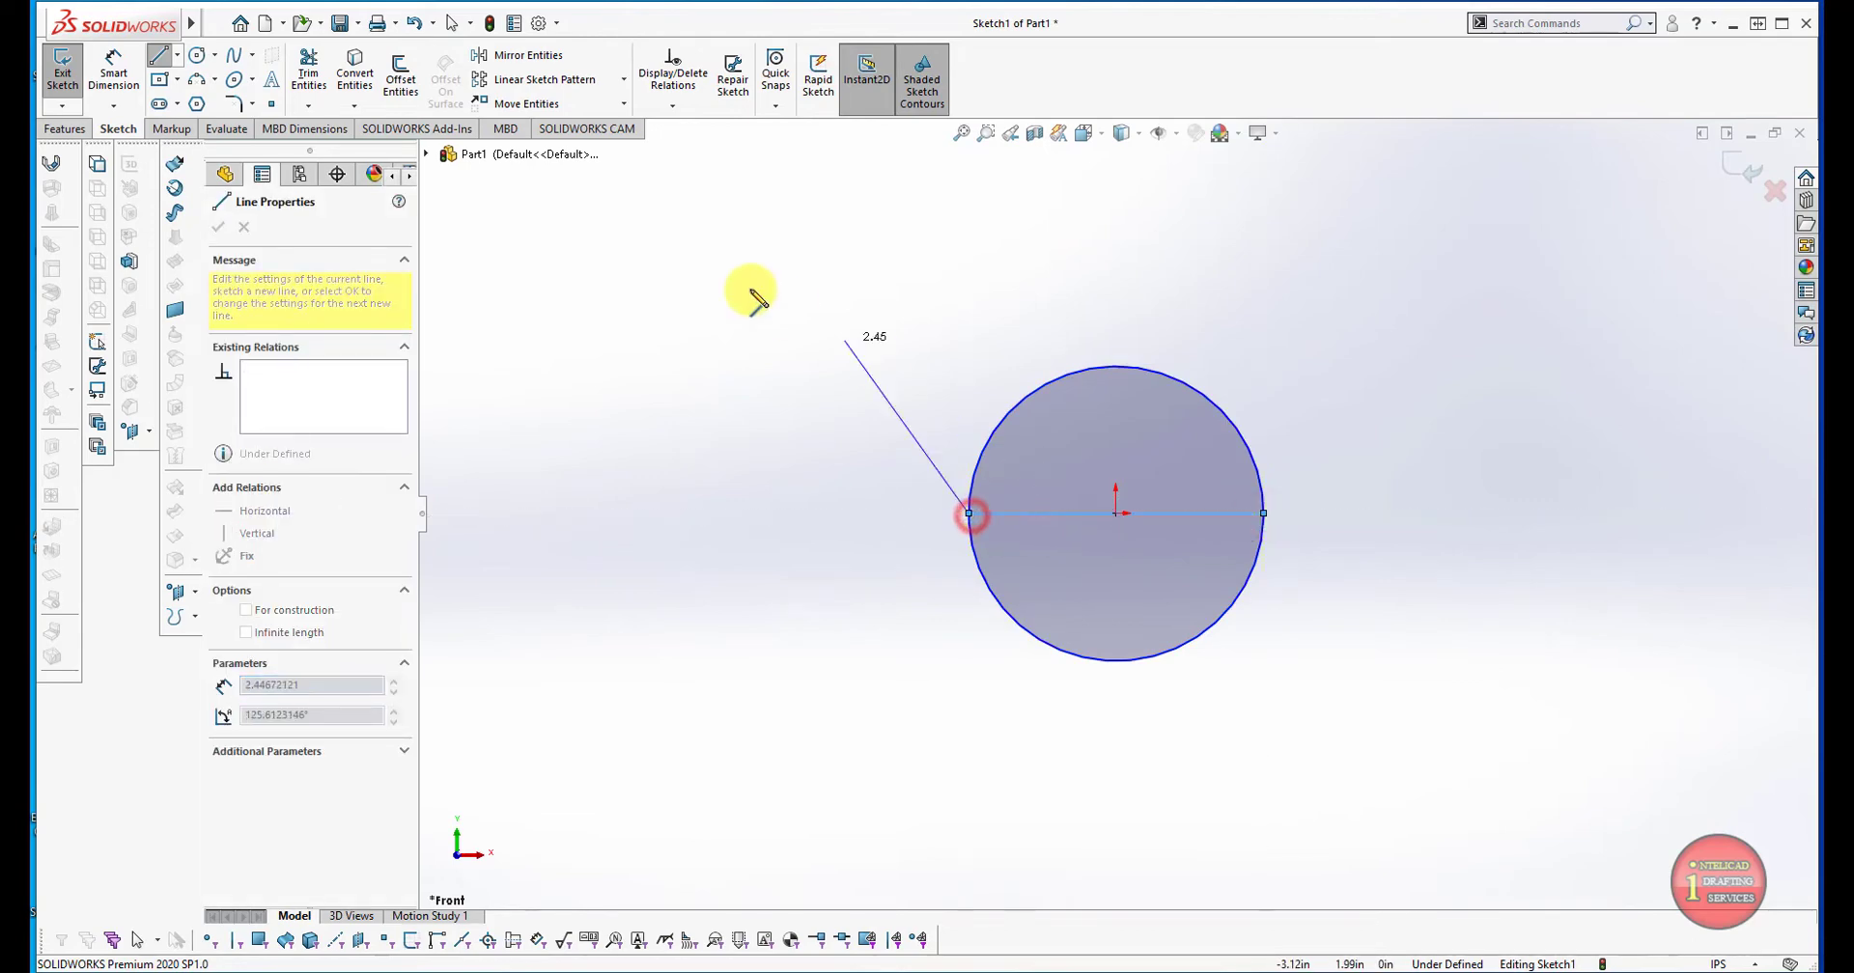
right_drag(624, 313, 580, 285)
Trim away the circle's lower arc, exit the sketch, and start Revolved Boss/Base.
click(308, 73)
drag(1316, 711, 1307, 563)
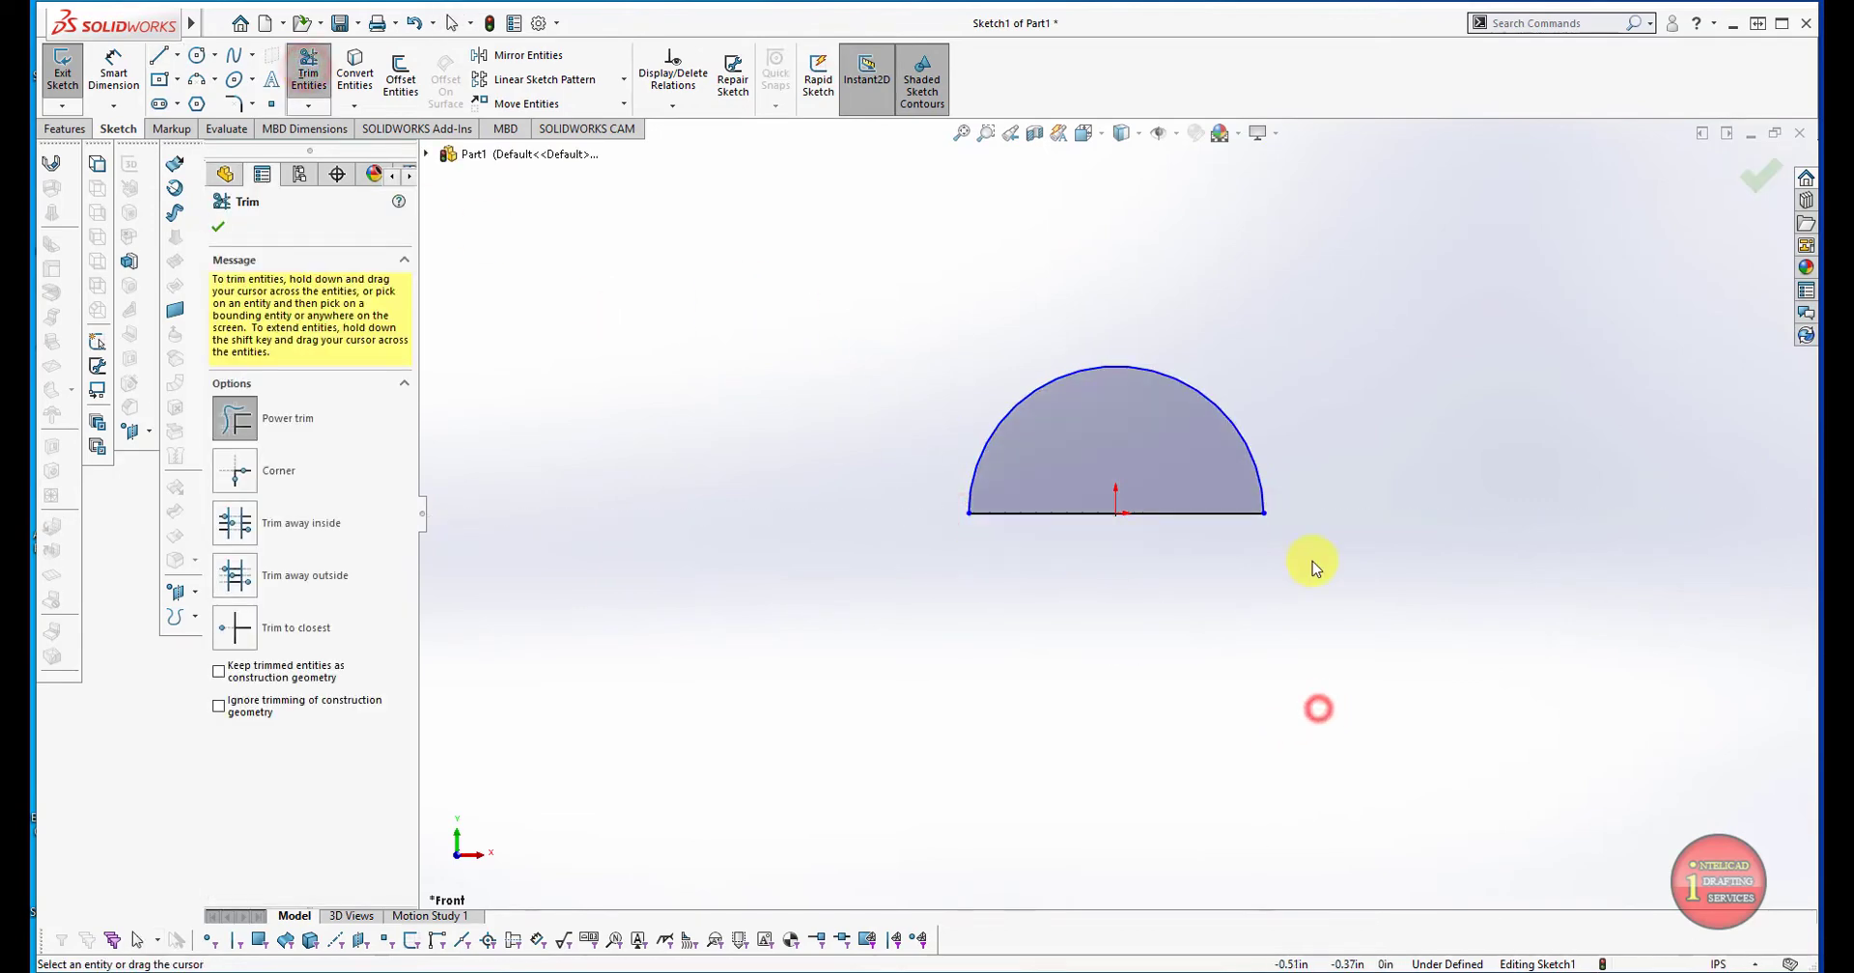
click(1746, 170)
click(1746, 170)
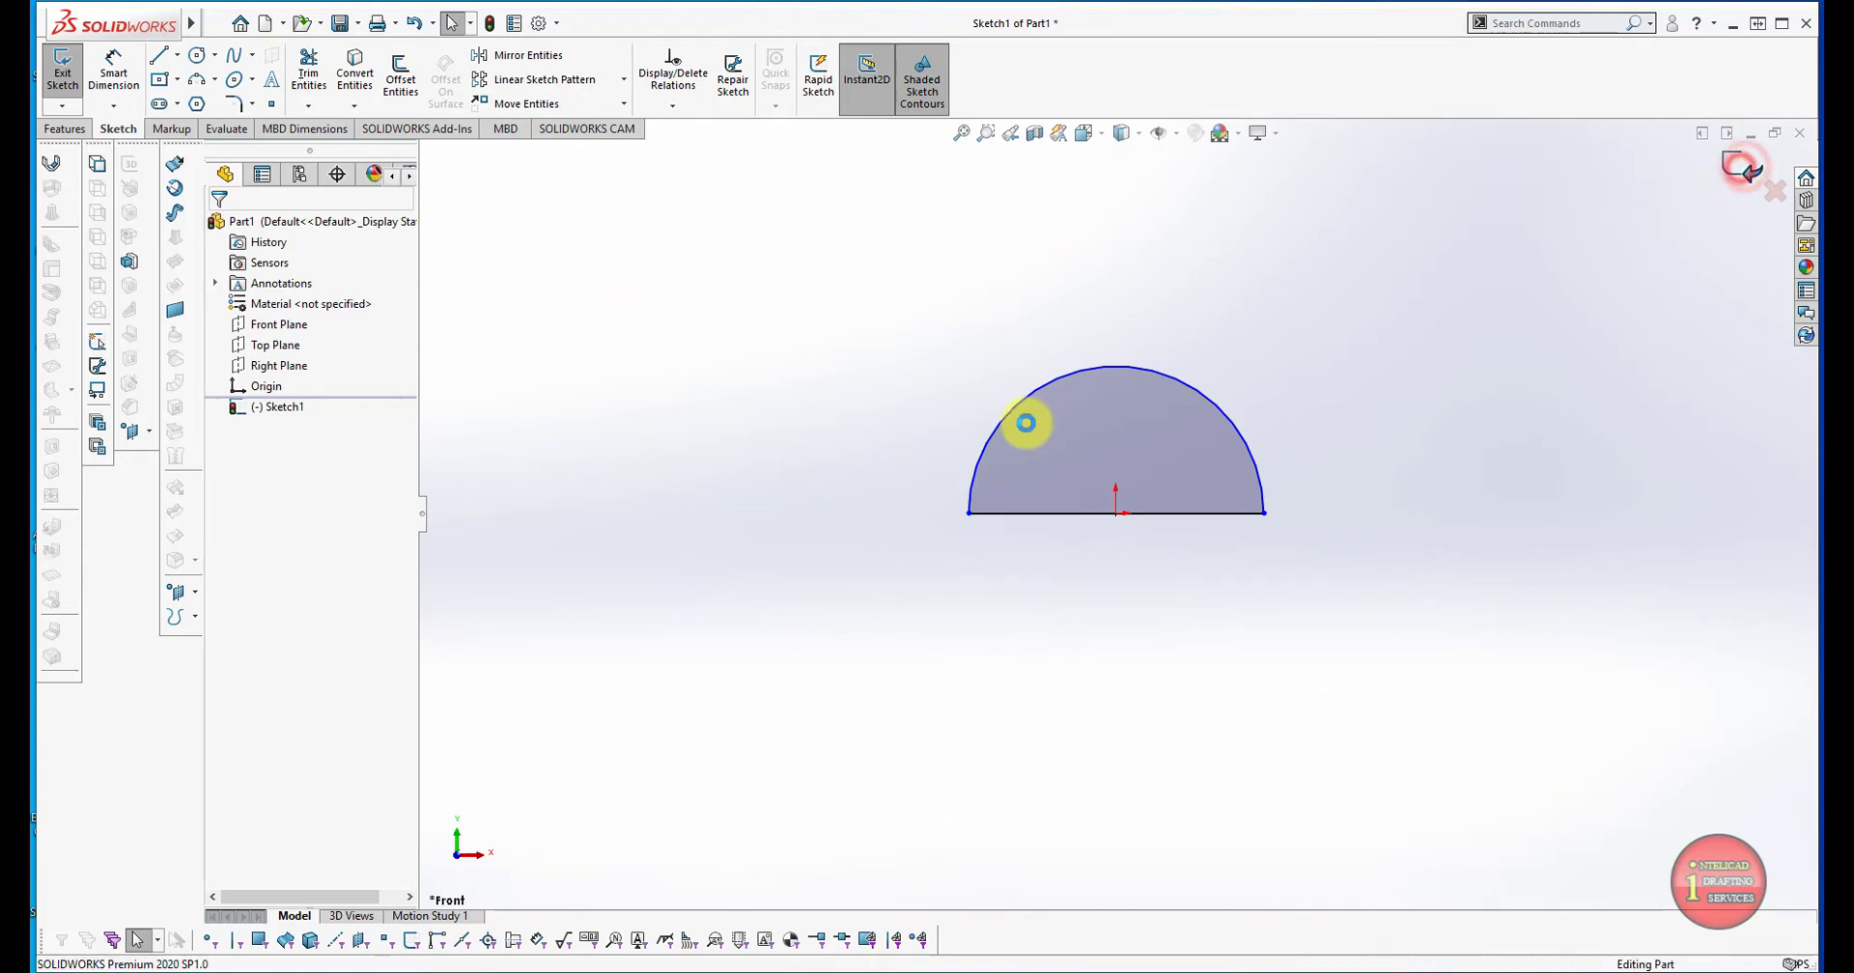
click(125, 72)
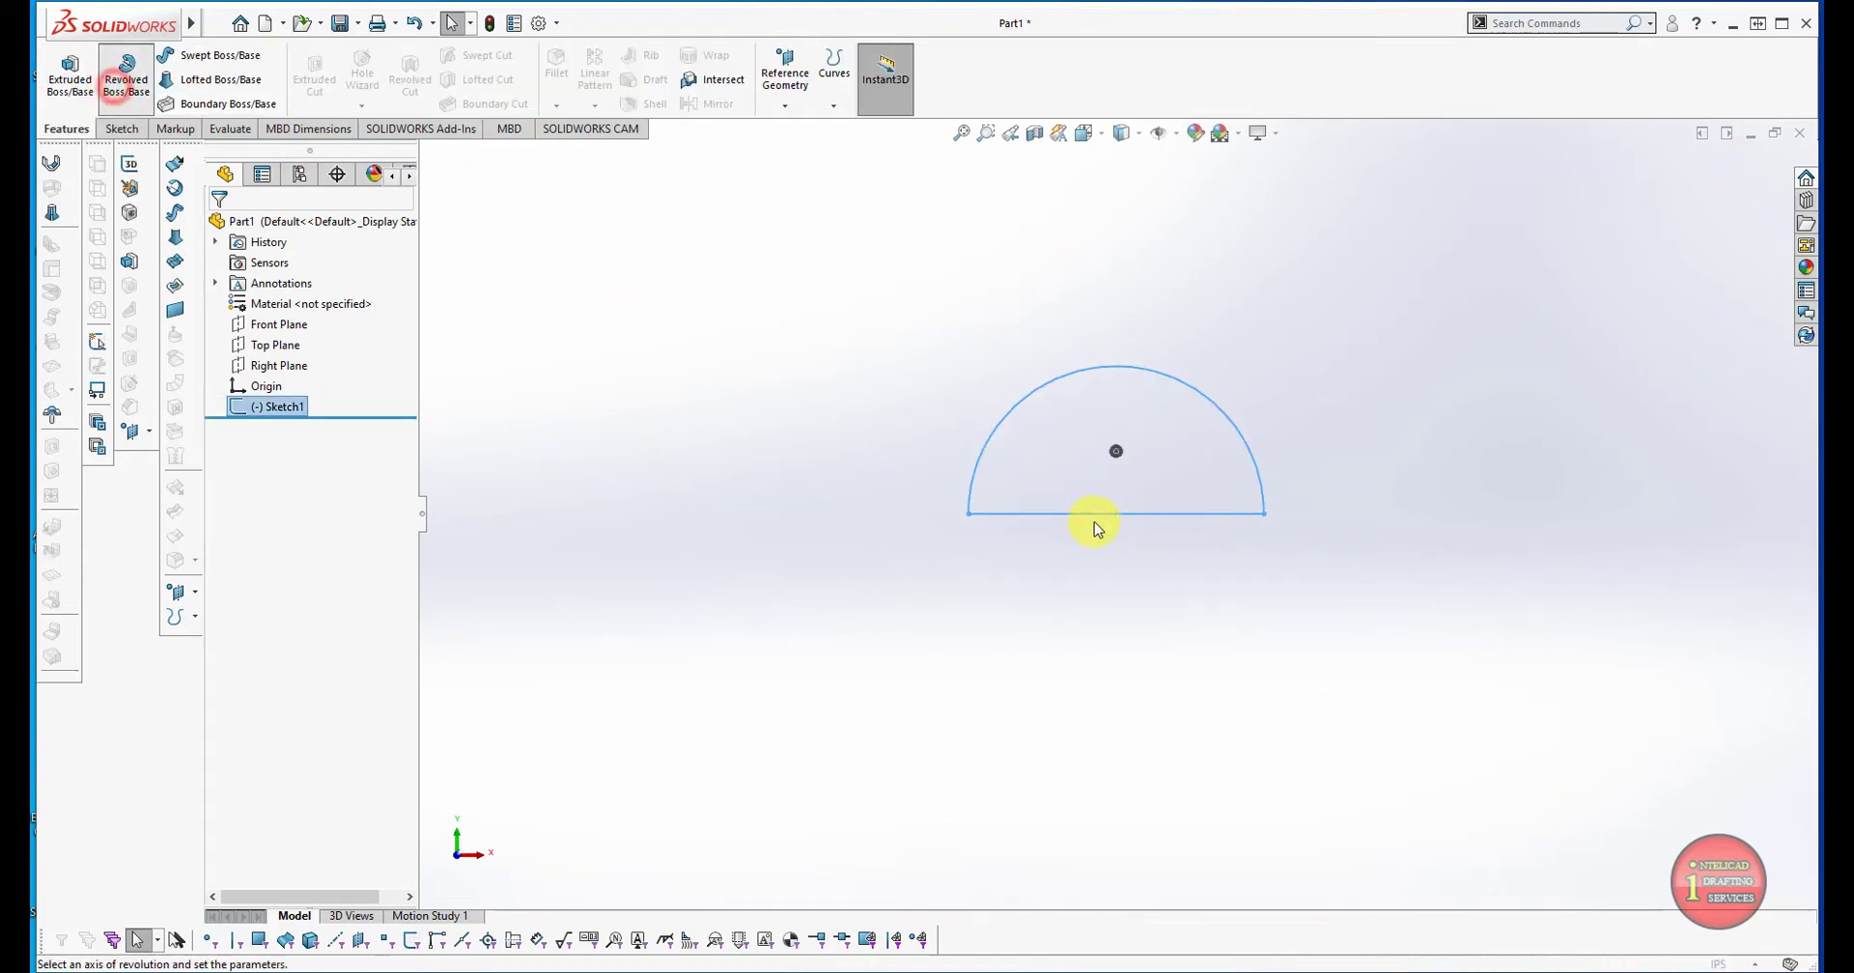
Revolve the semicircle about its diameter line into a sphere and apply the Plain White scene.
click(1011, 706)
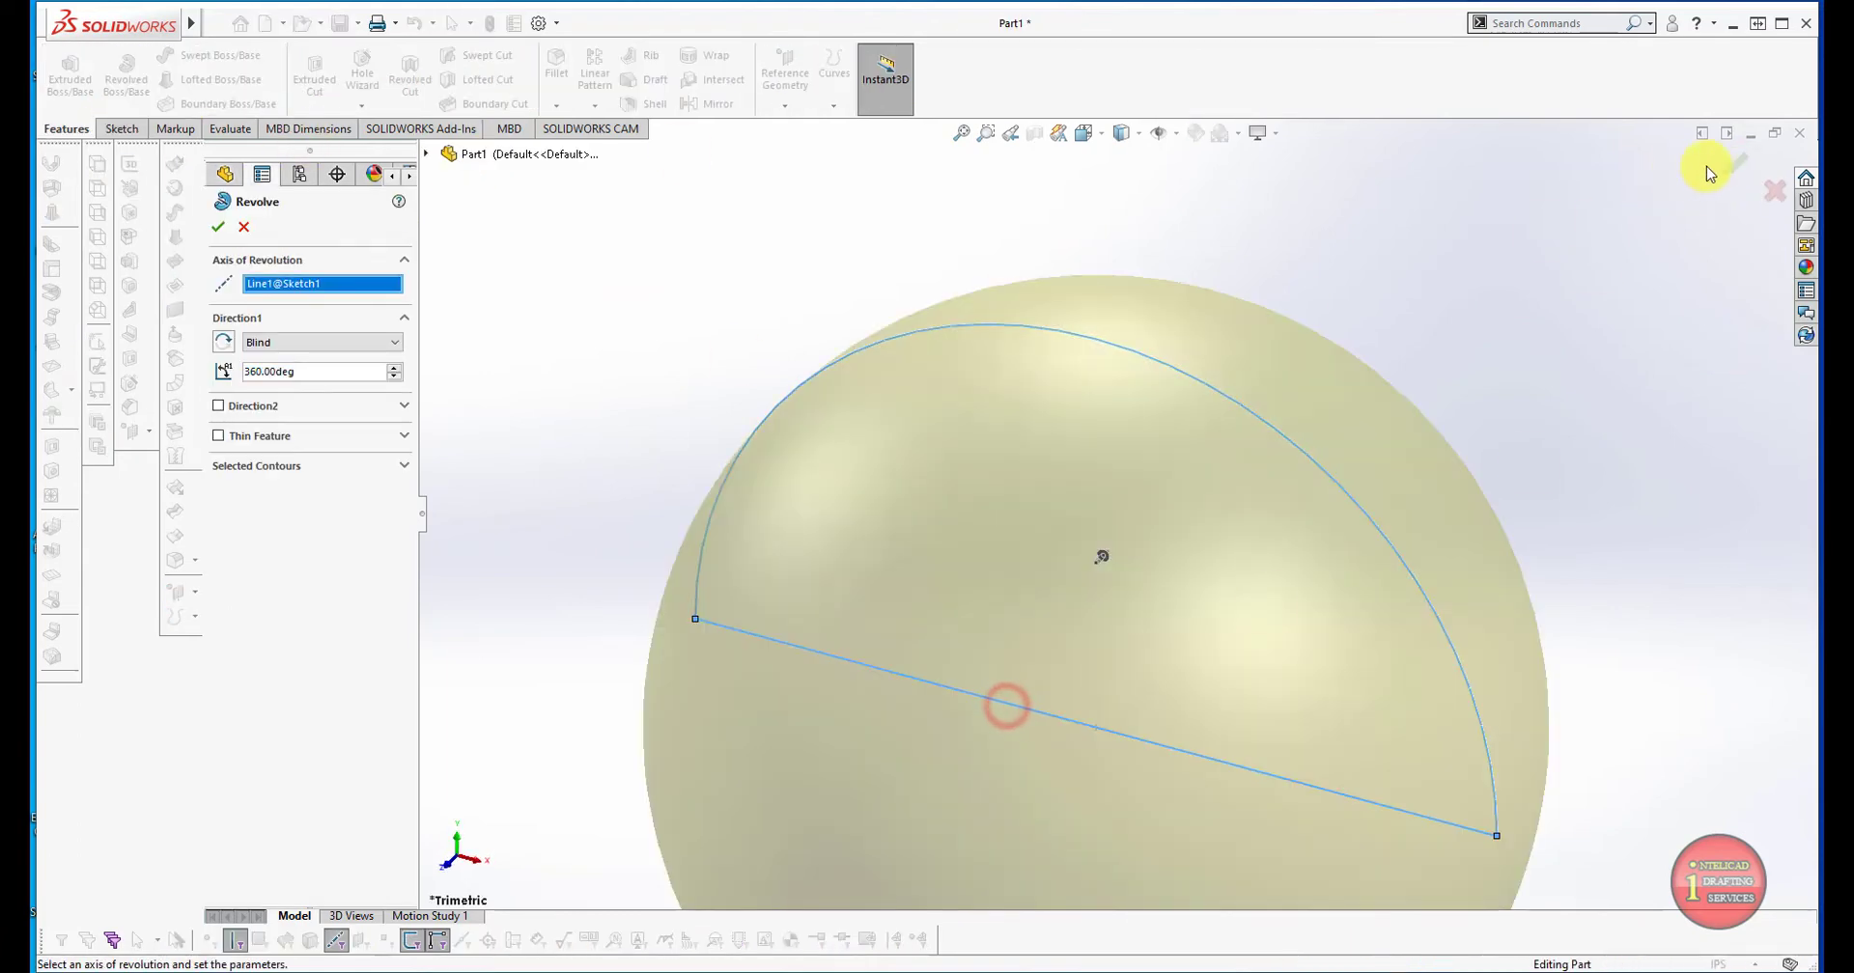
click(1731, 172)
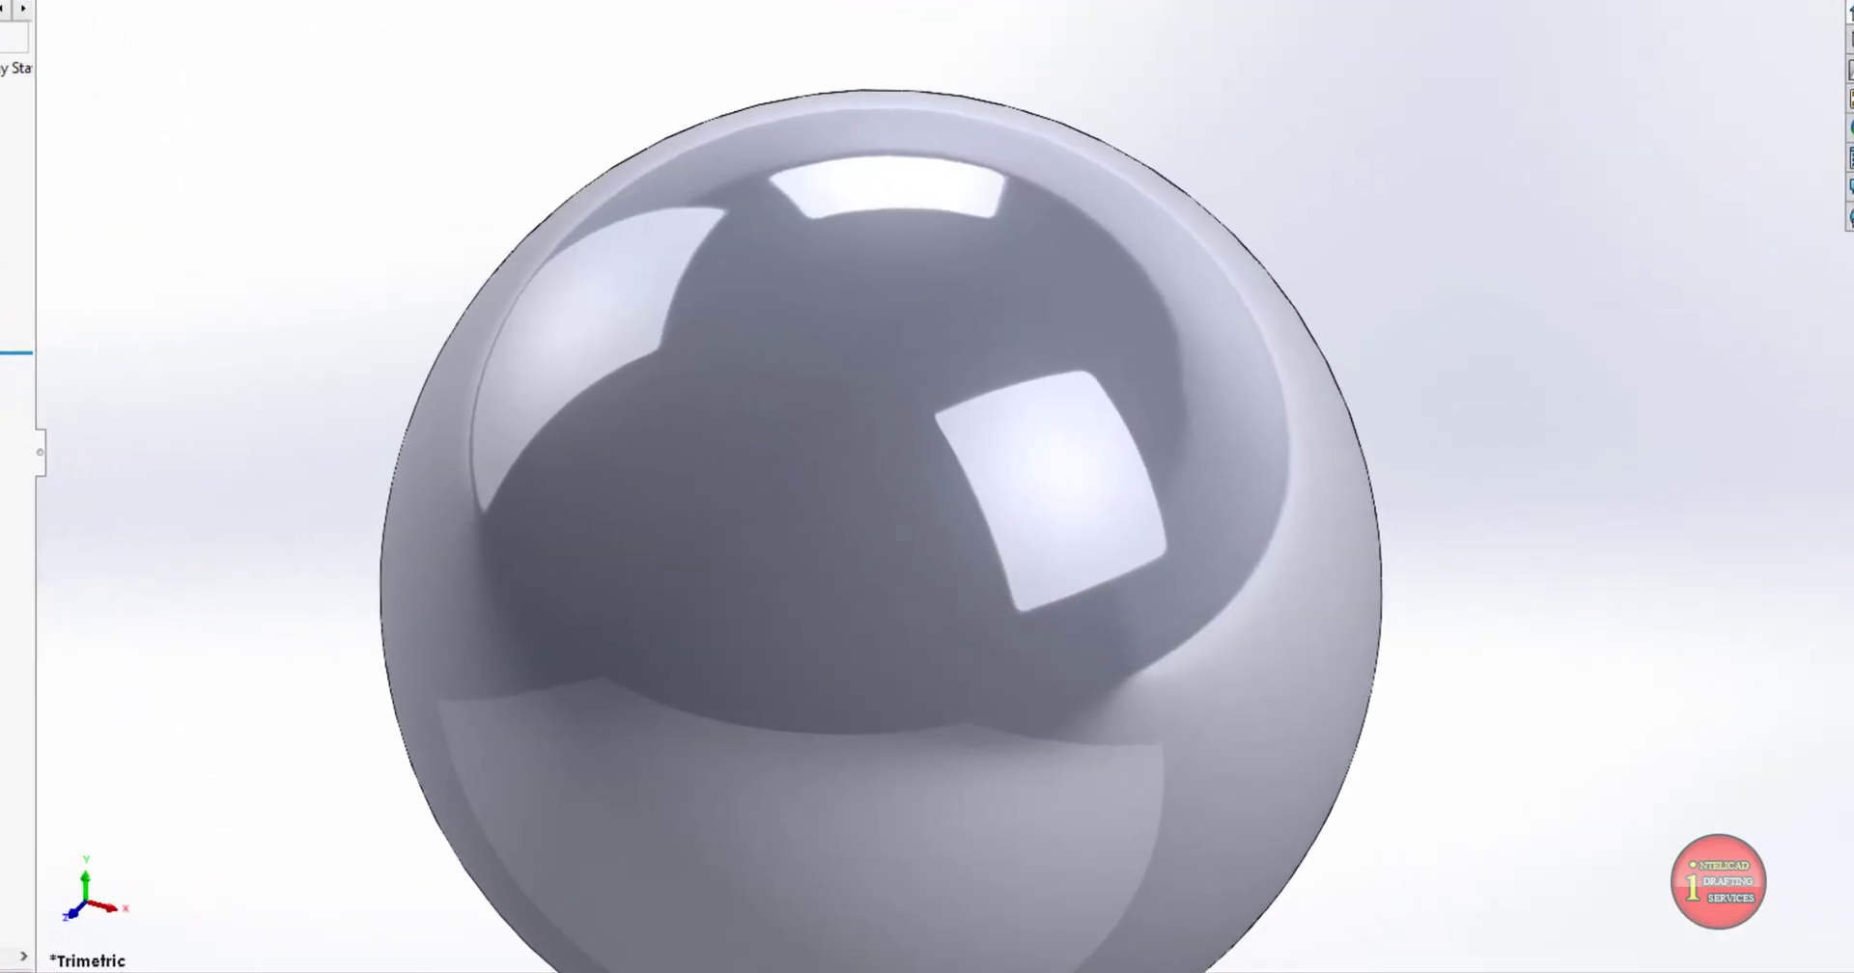
click(1115, 3)
mouse_move(1159, 74)
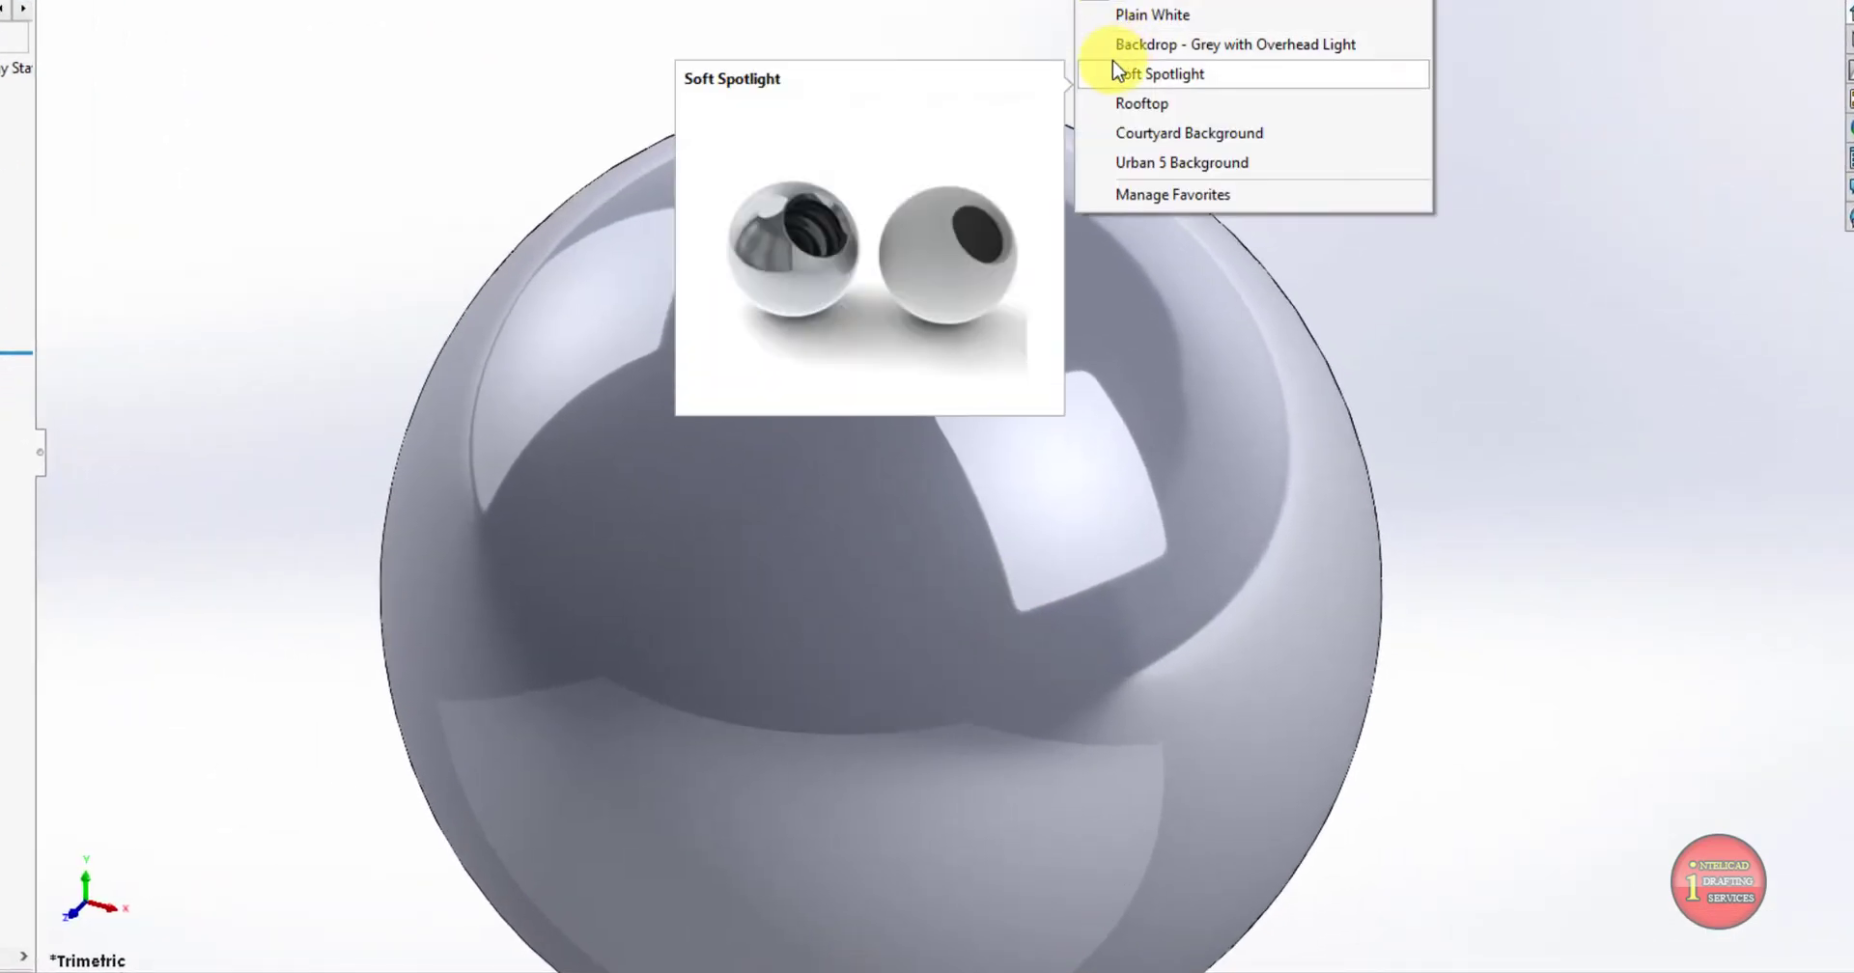
click(1120, 15)
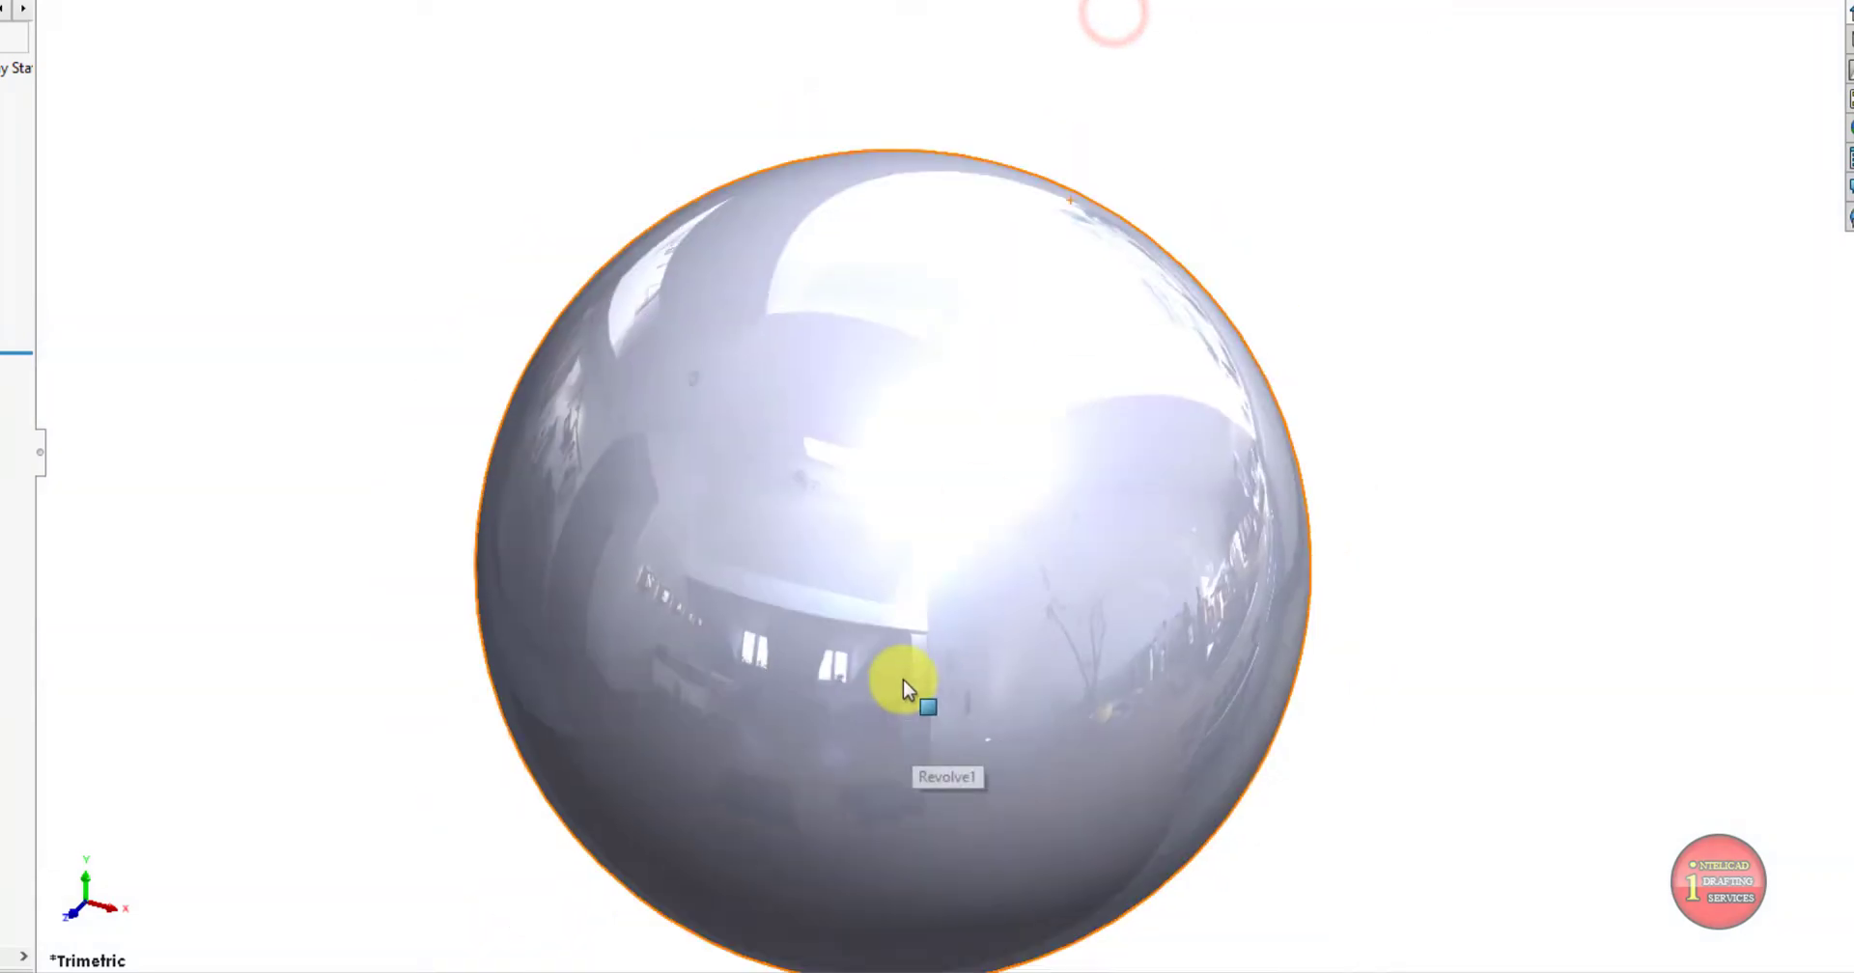
Orbit and zoom around the sphere to inspect its RealView reflections.
scroll(893, 647, down, 5)
mouse_move(881, 612)
middle_down()
mouse_move(1056, 509)
mouse_move(960, 488)
mouse_move(887, 573)
middle_up()
click(1053, 507)
scroll(1034, 501, up, 3)
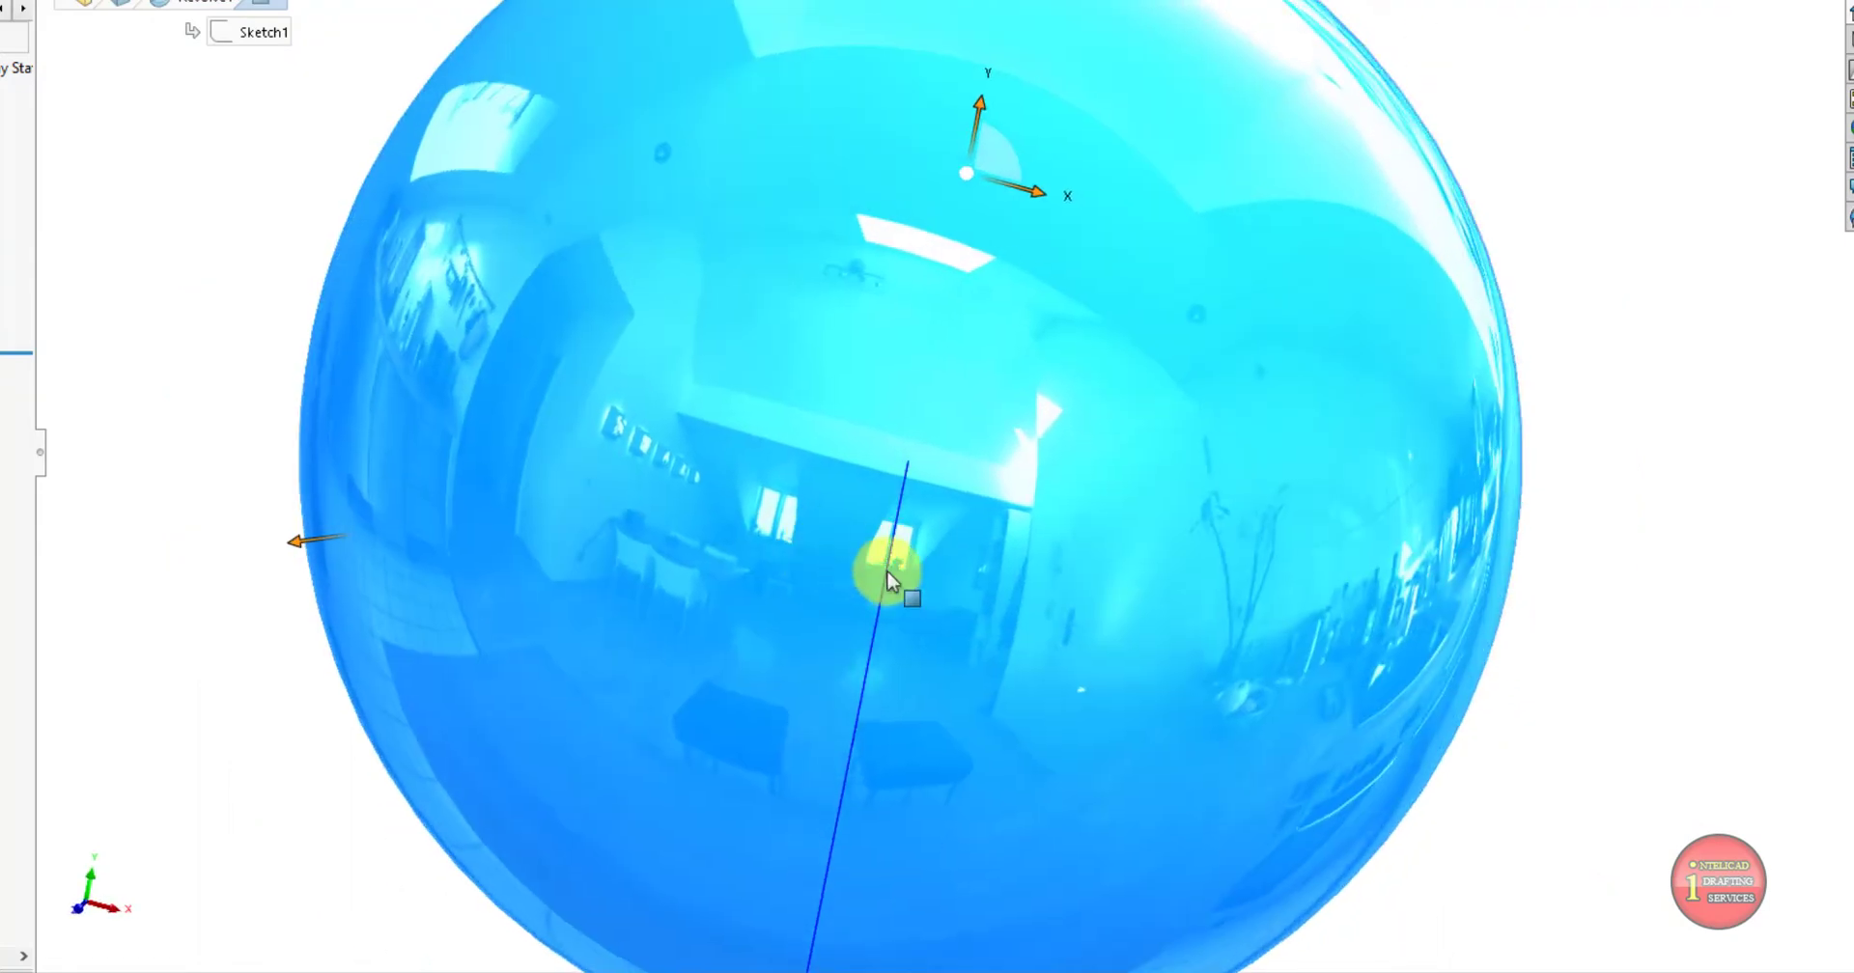
scroll(960, 561, up, 3)
click(1467, 526)
scroll(968, 521, up, 1)
scroll(976, 526, down, 4)
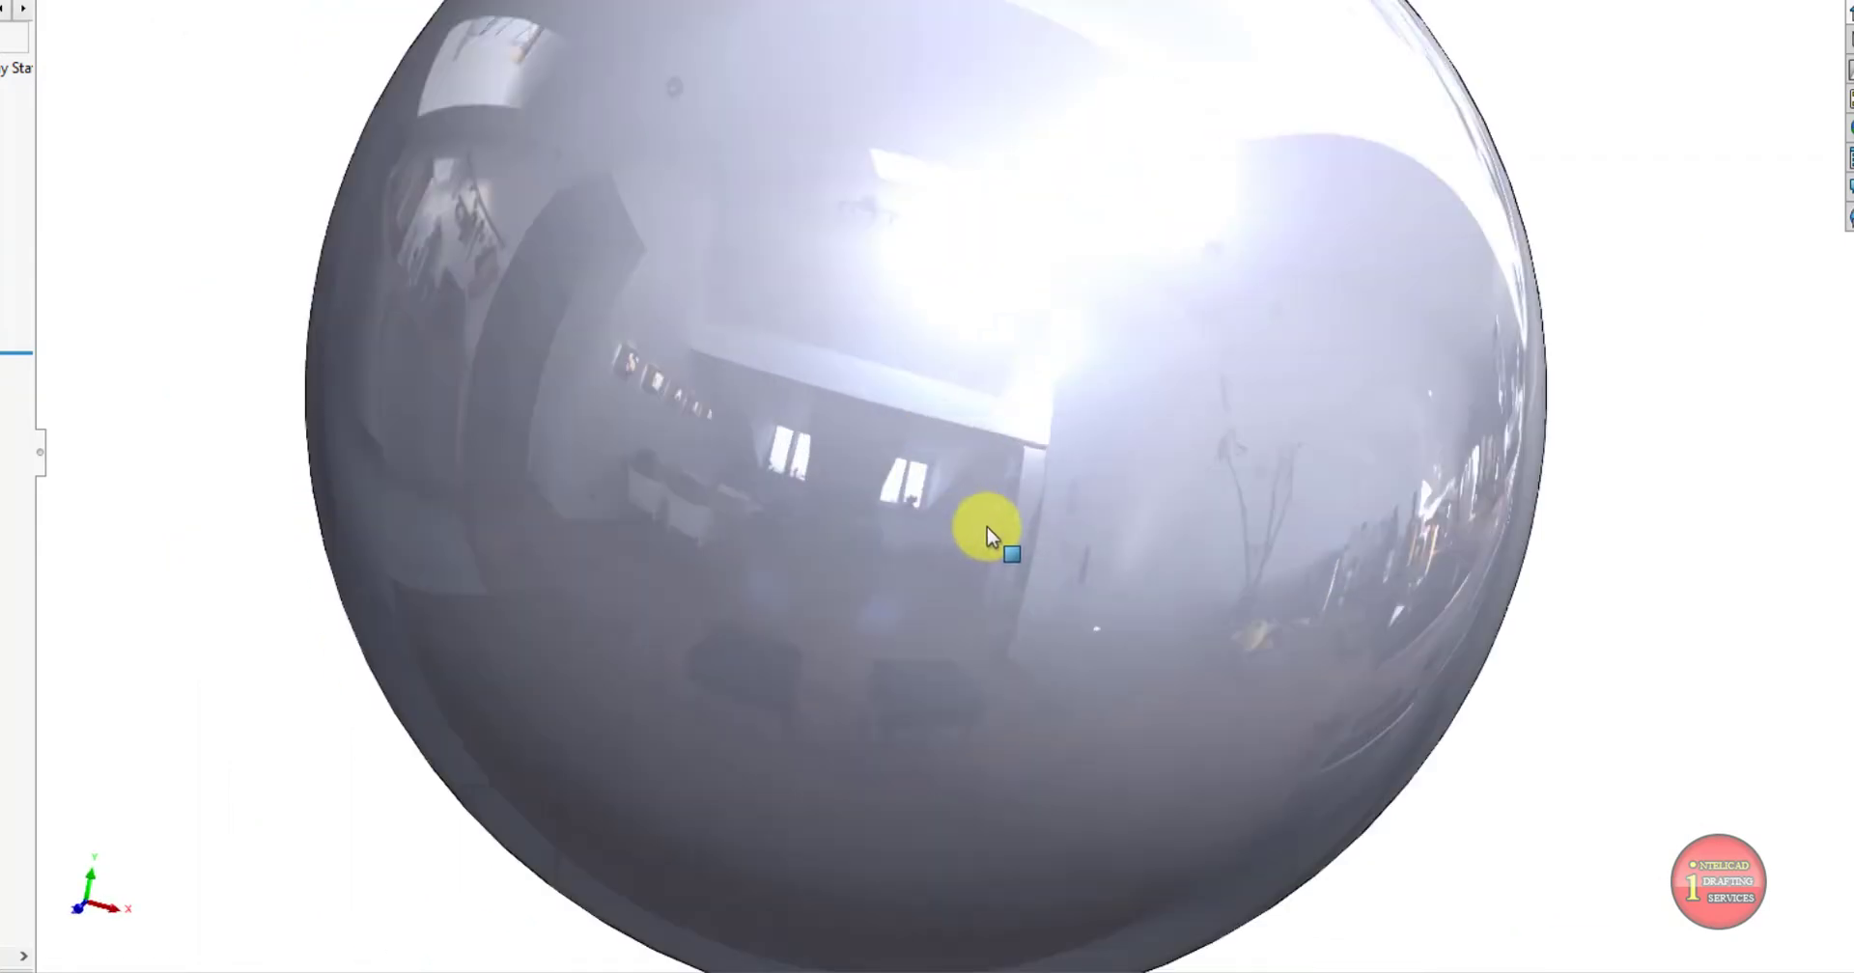
mouse_move(988, 527)
middle_down()
mouse_move(795, 476)
mouse_move(612, 492)
mouse_move(811, 488)
middle_up()
scroll(942, 560, up, 2)
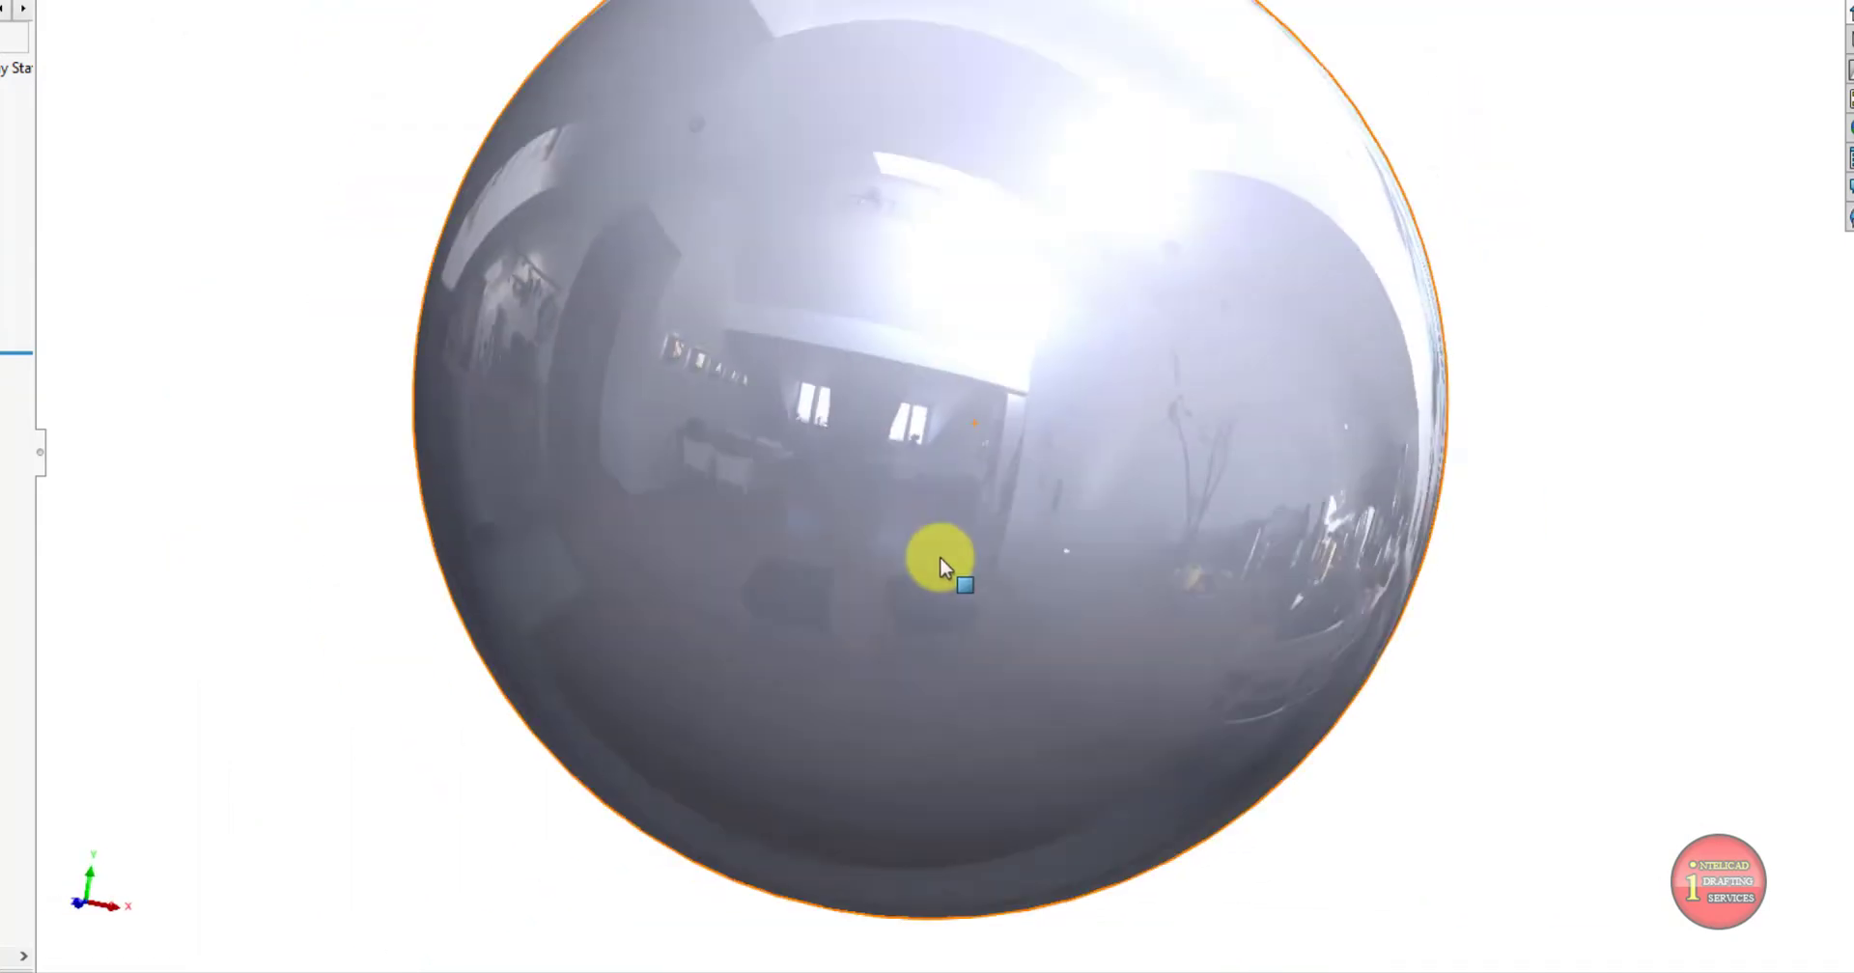
scroll(985, 464, up, 2)
scroll(1014, 397, down, 1)
click(1486, 277)
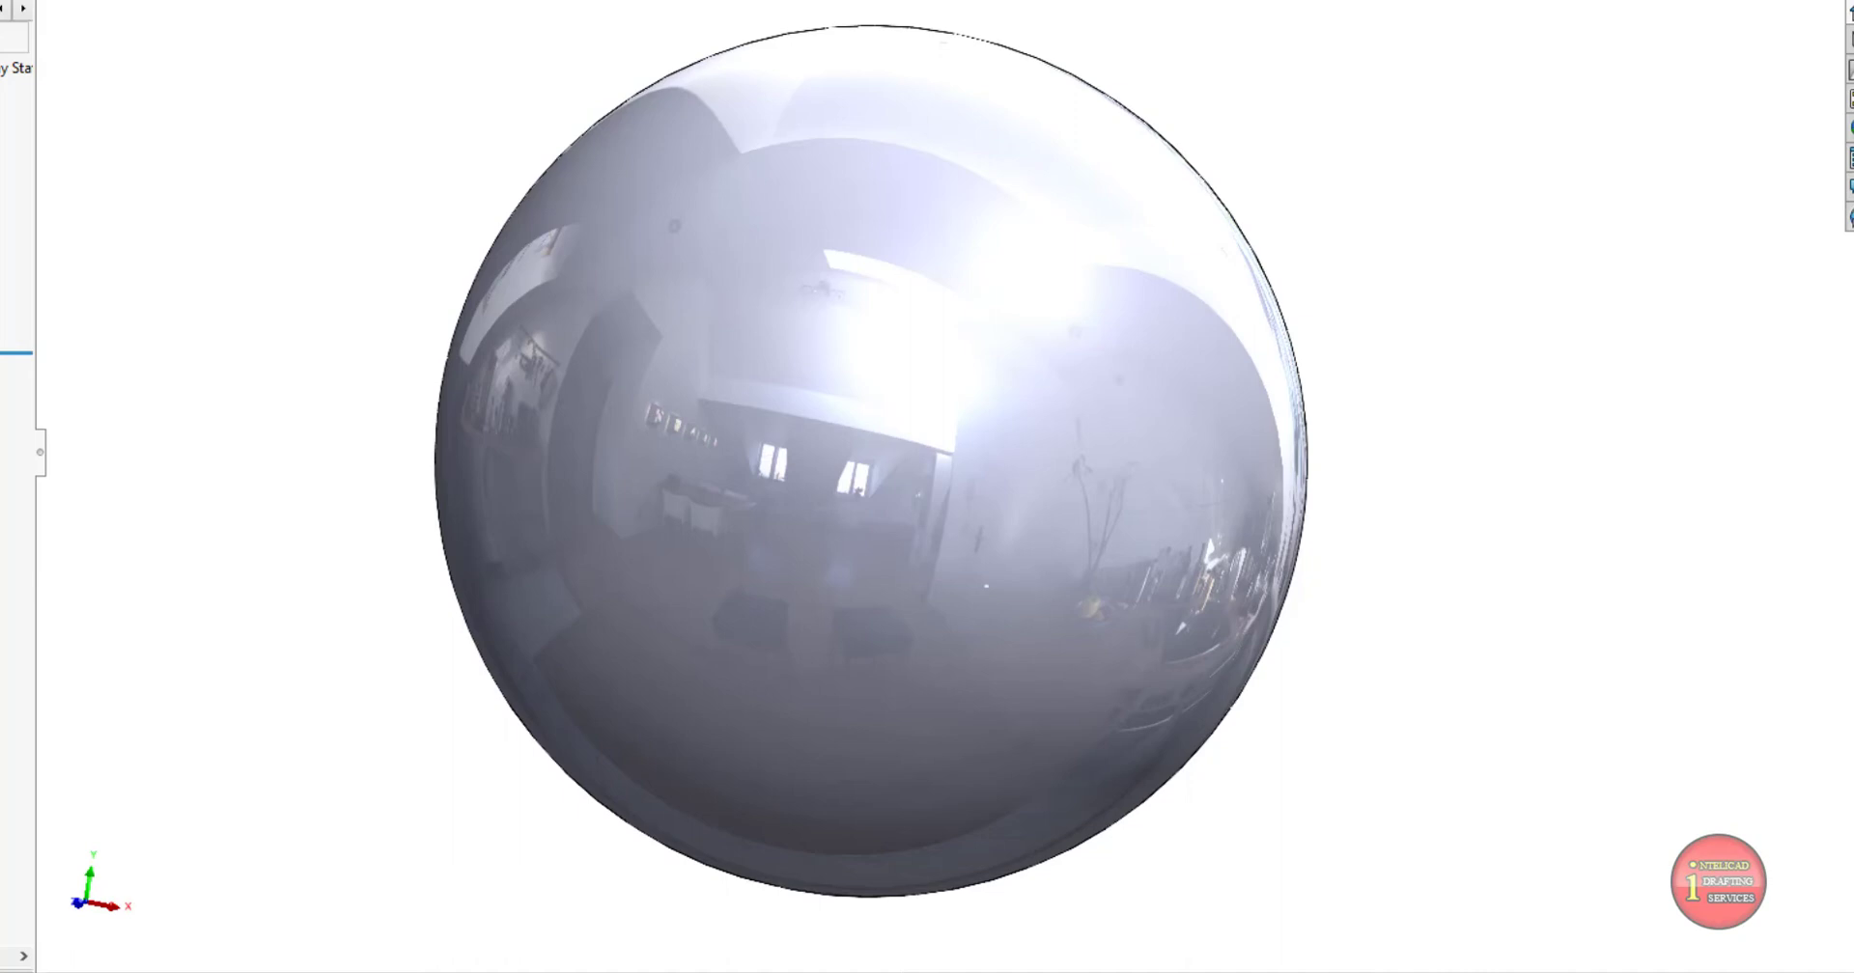
Choose Don't Save so the sphere part is discarded as SOLIDWORKS 2020 closes.
click(916, 512)
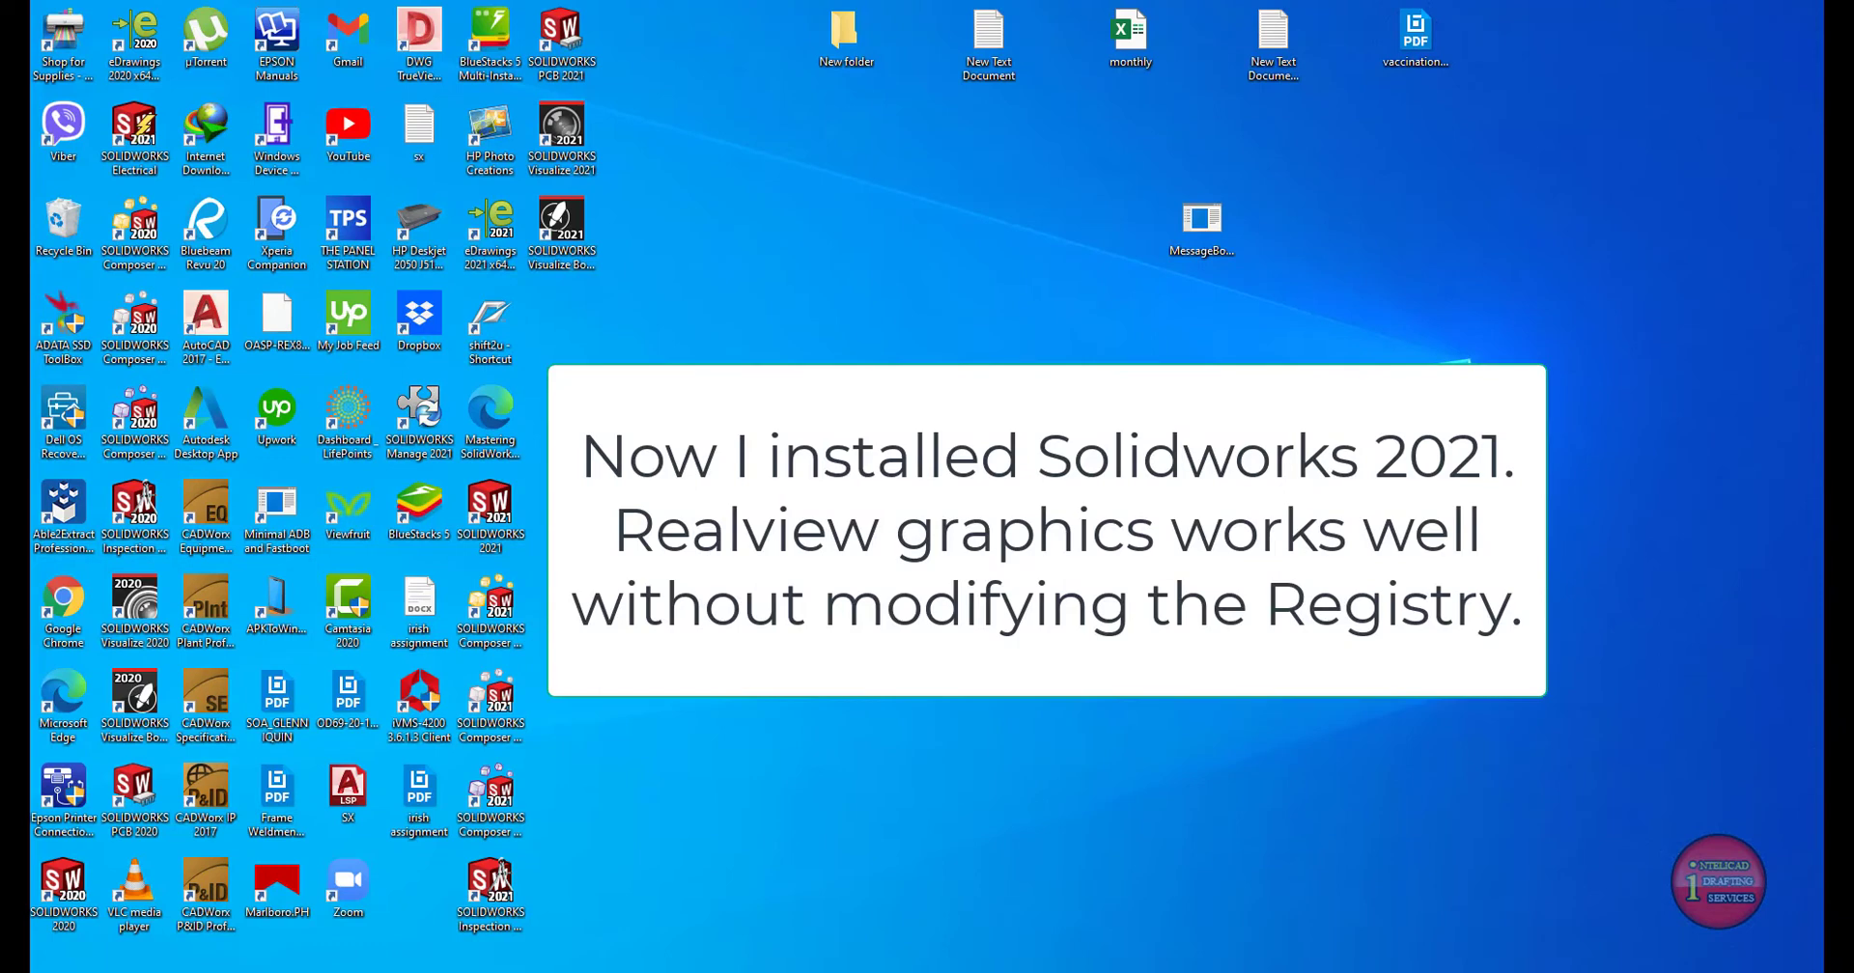
Launch SOLIDWORKS 2021 from its desktop shortcut and wait for the Welcome window.
double_click(508, 516)
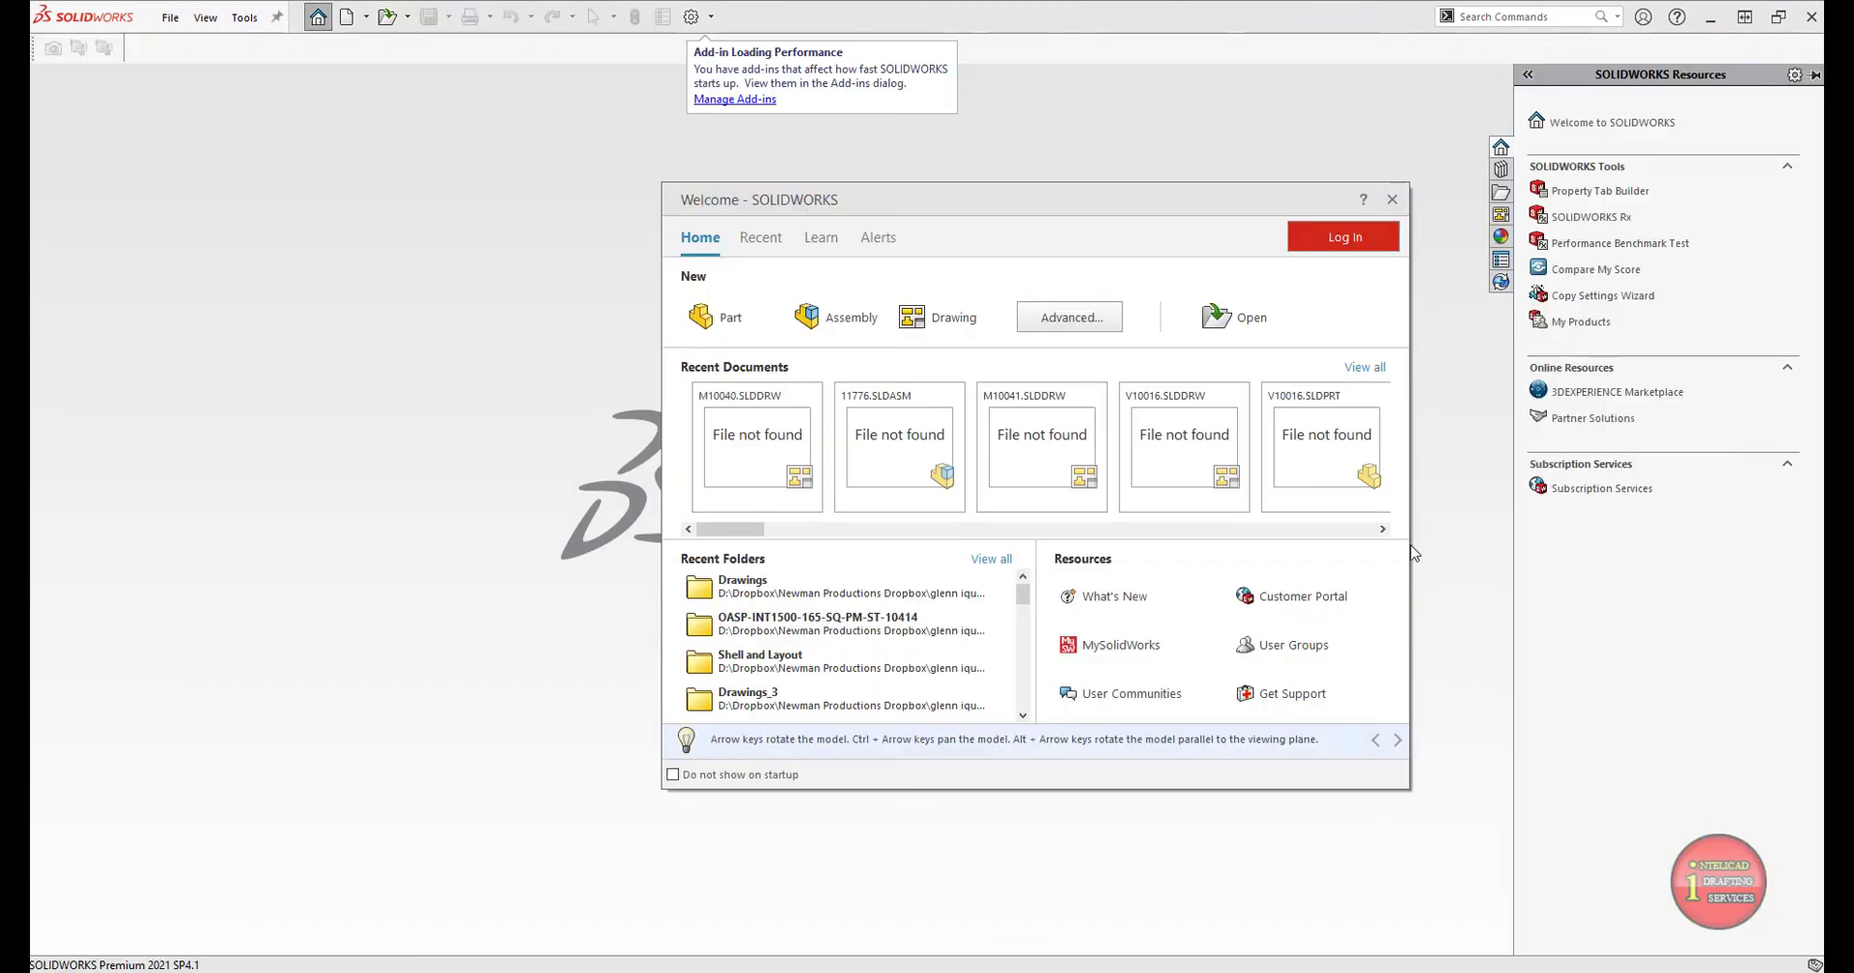
Create a new part, dismiss the How to Use panel, and start a sketch on Front Plane.
click(697, 319)
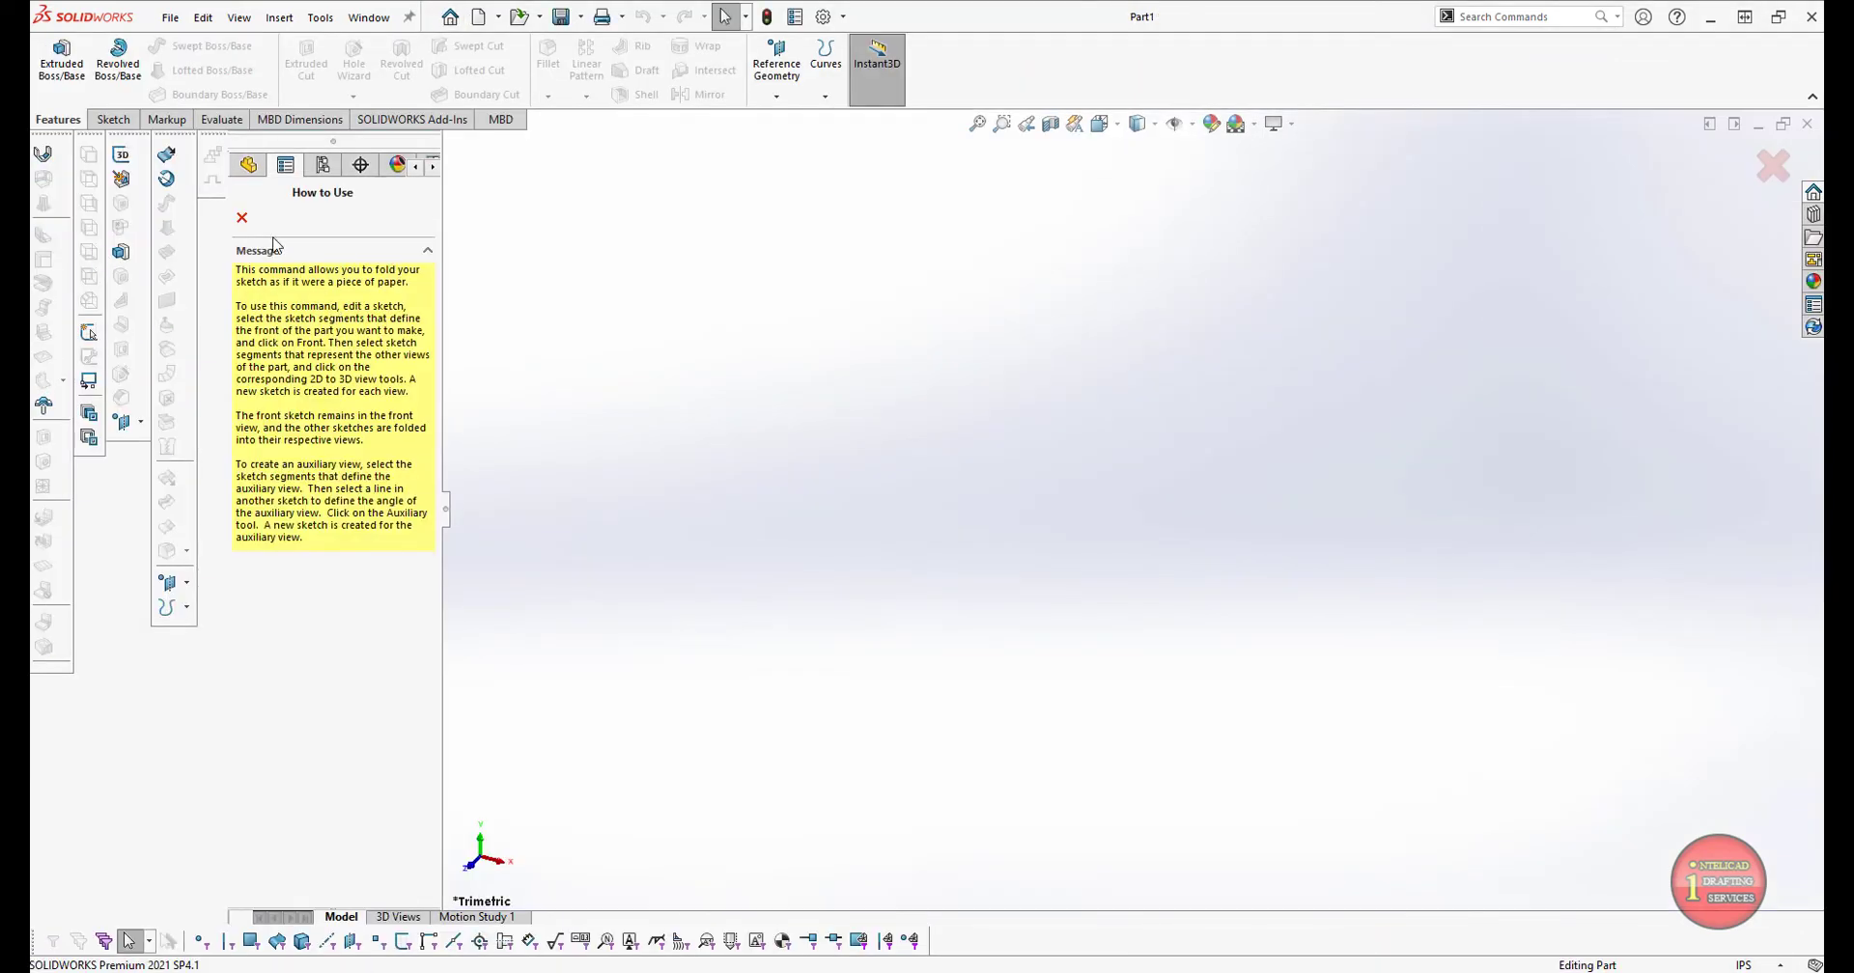
click(243, 218)
click(299, 315)
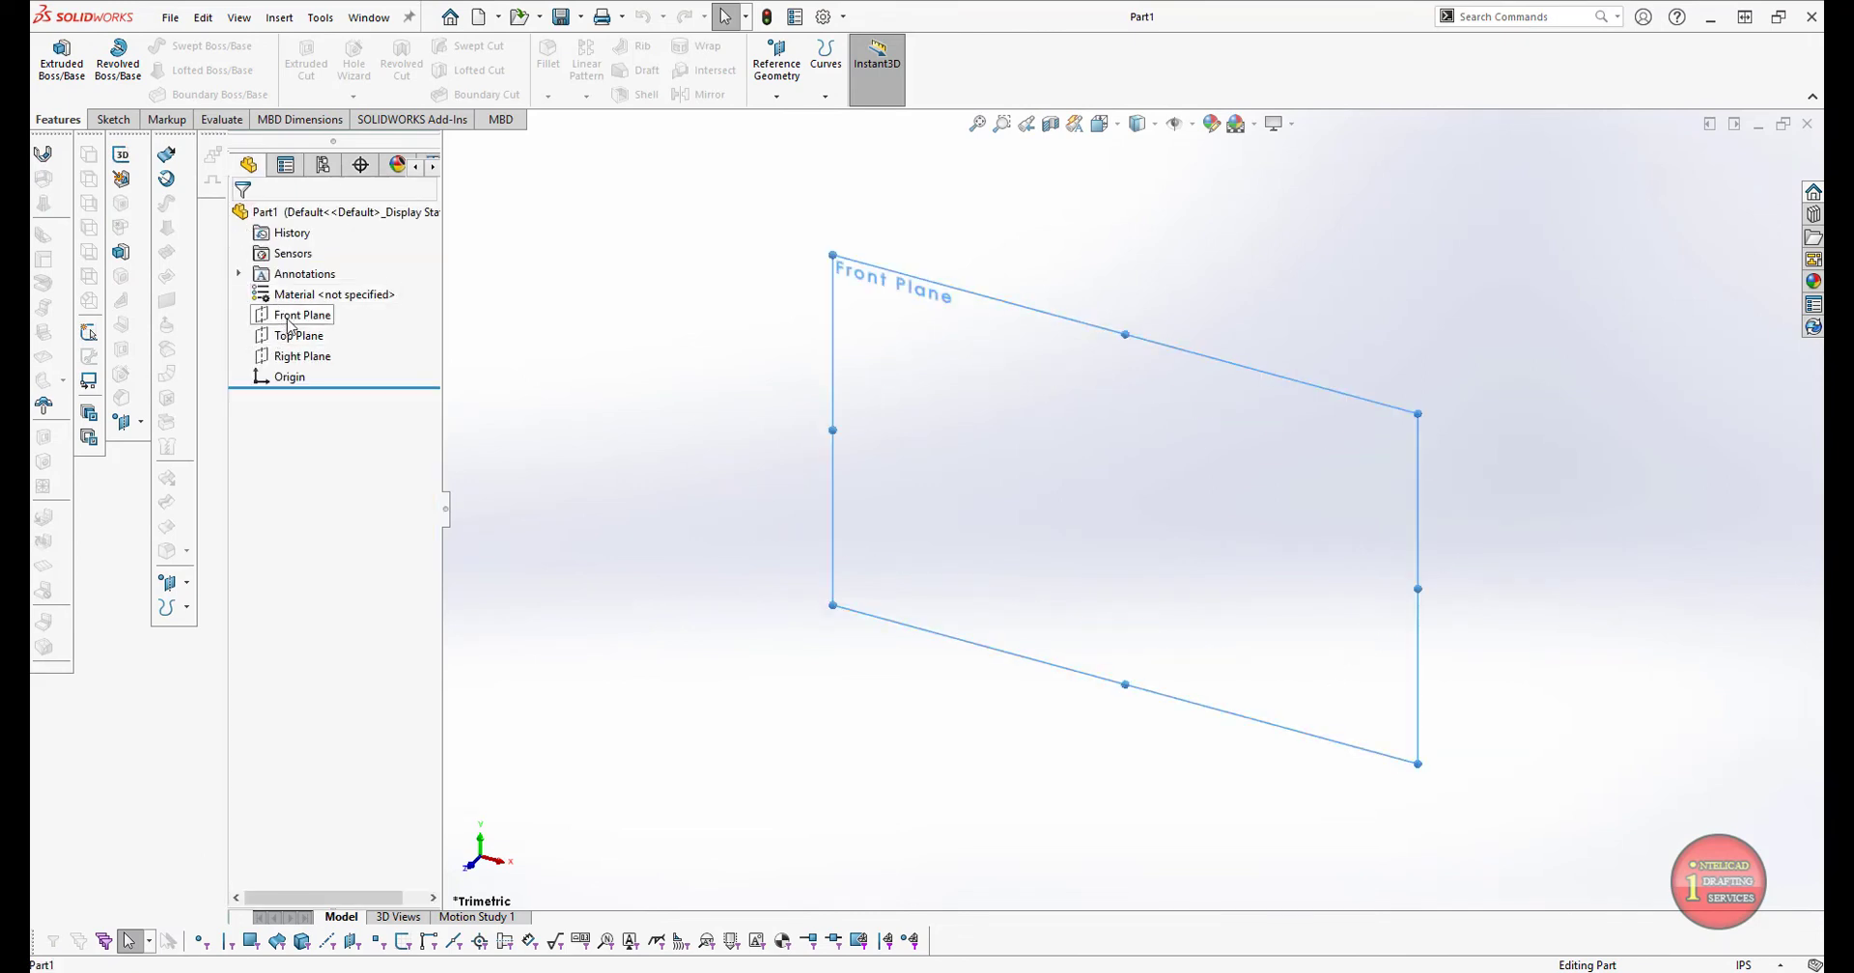
click(301, 298)
Draw an origin-centred circle with a horizontal line across it, then trim off the lower arc.
right_drag(509, 307, 616, 319)
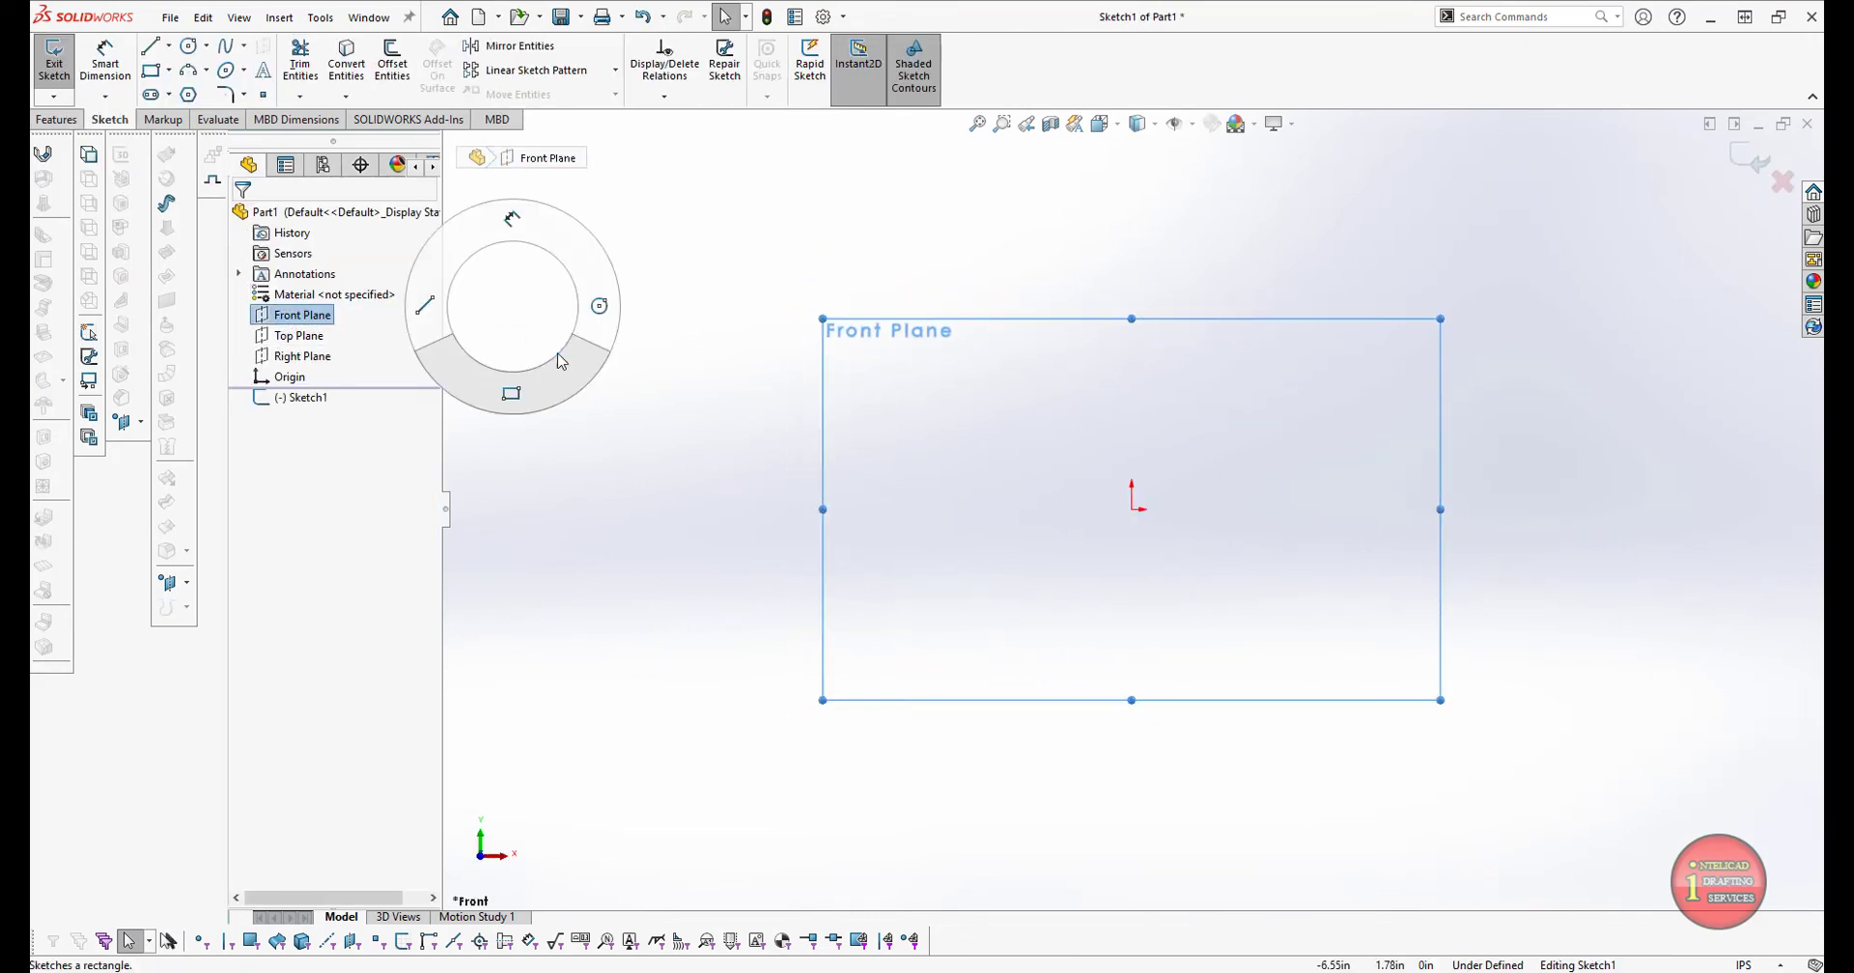
click(1132, 506)
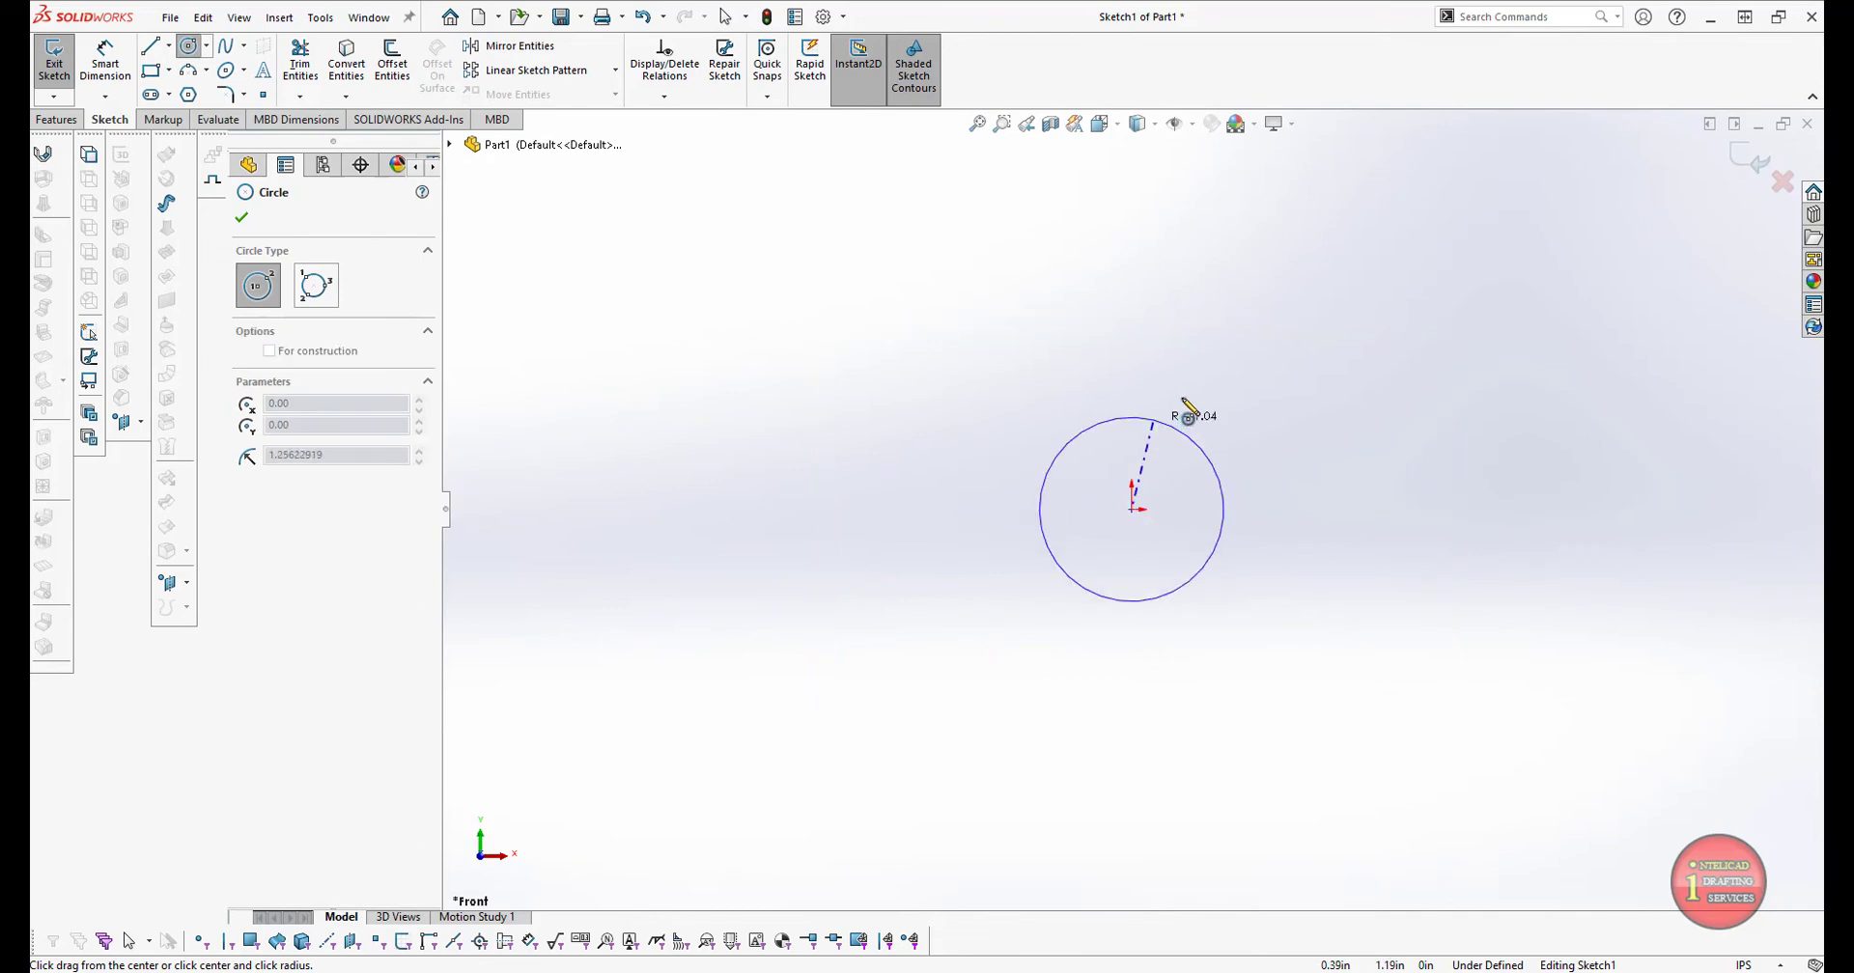
click(1186, 396)
right_drag(1490, 252, 1371, 246)
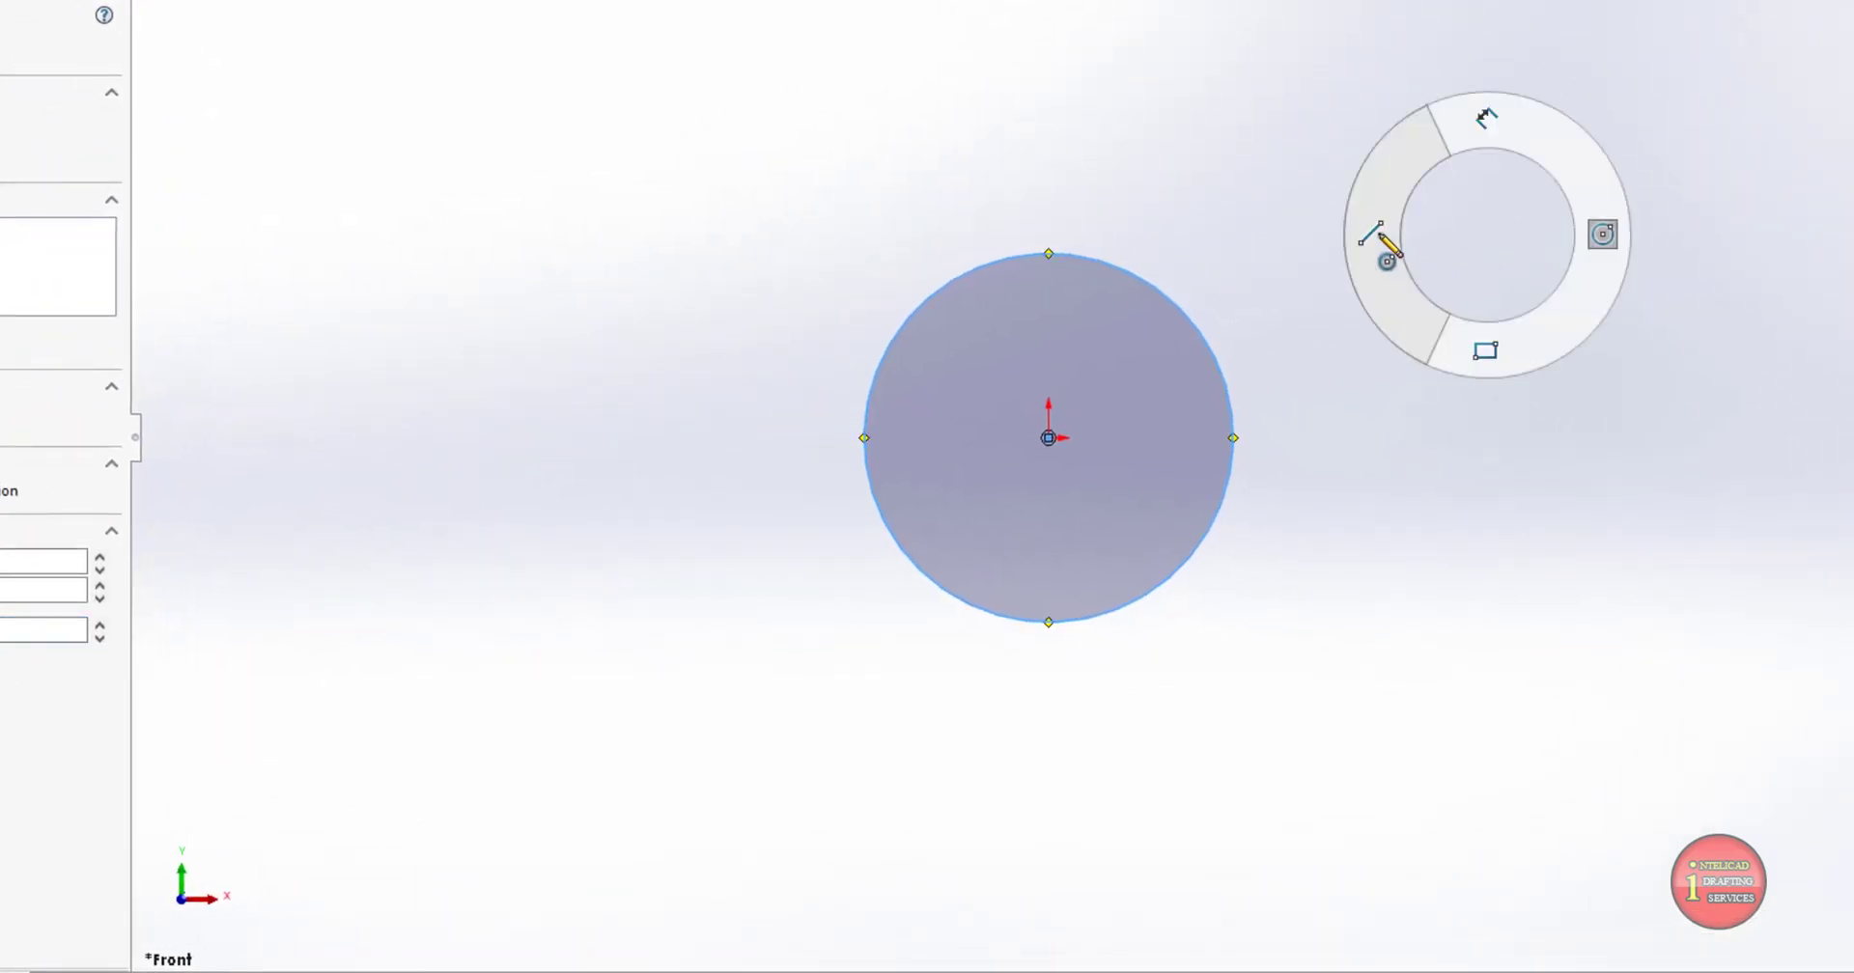
click(1233, 438)
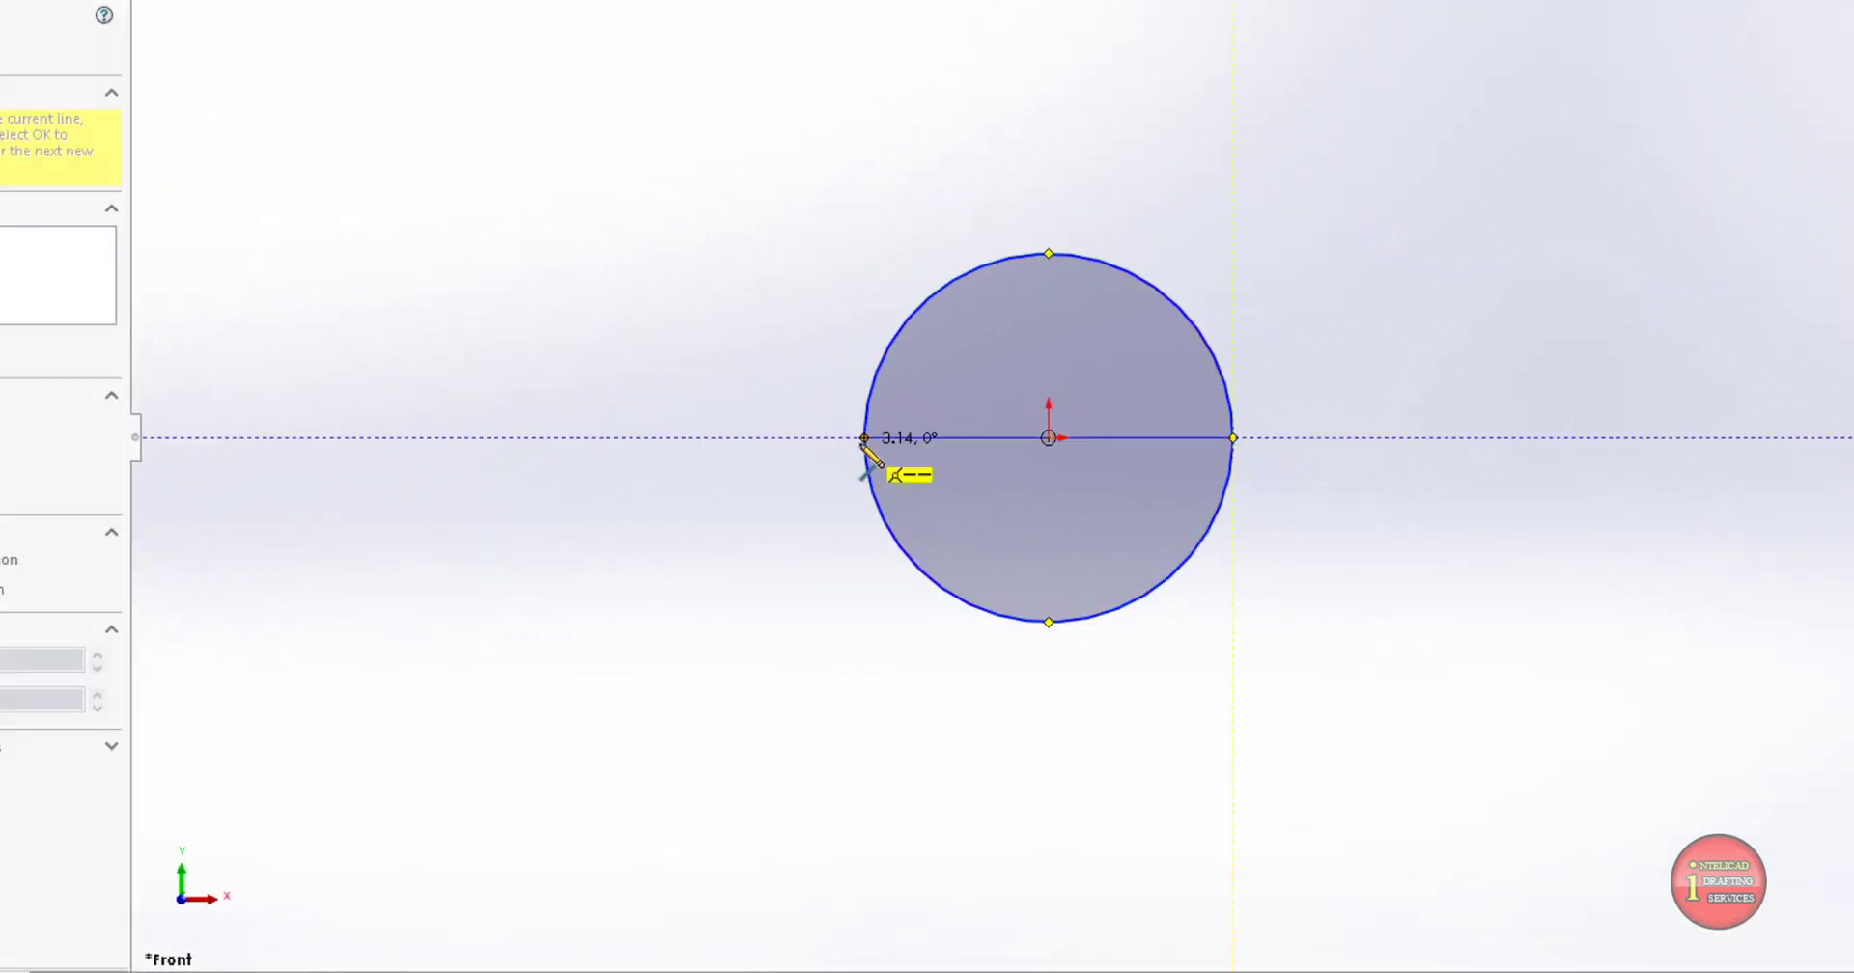
click(863, 438)
right_drag(1029, 502, 1287, 551)
drag(1287, 551, 1085, 459)
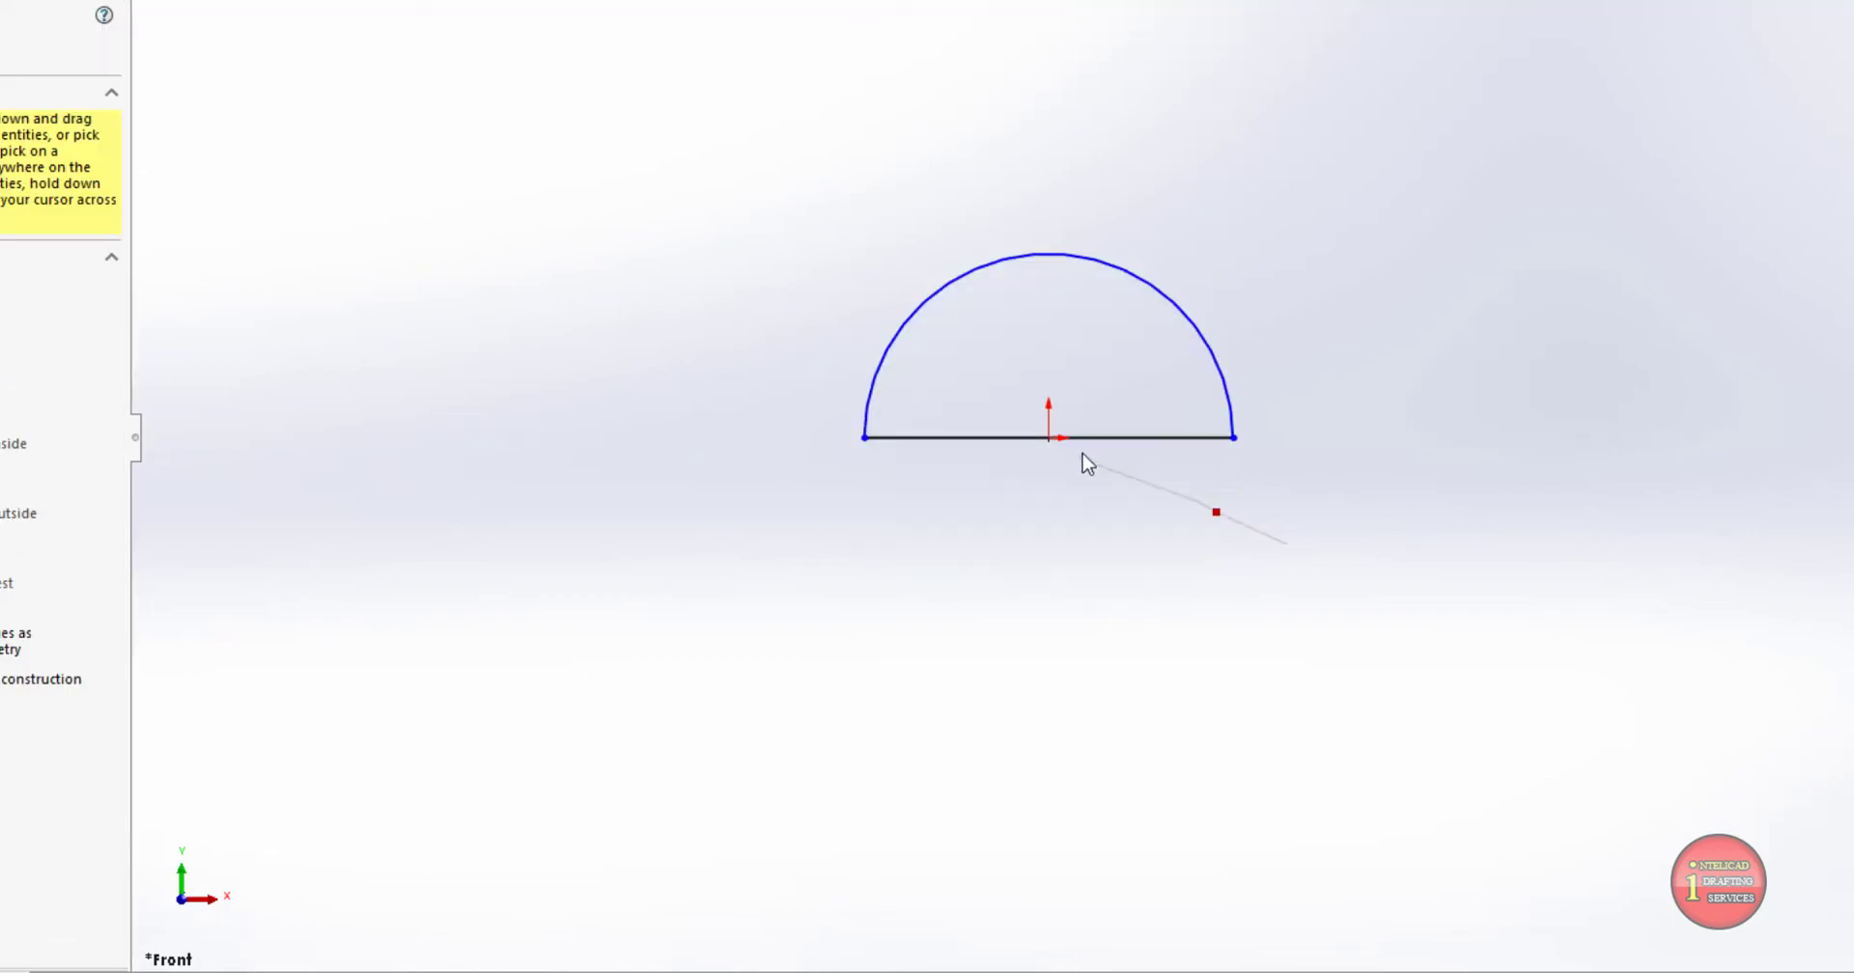
key(Escape)
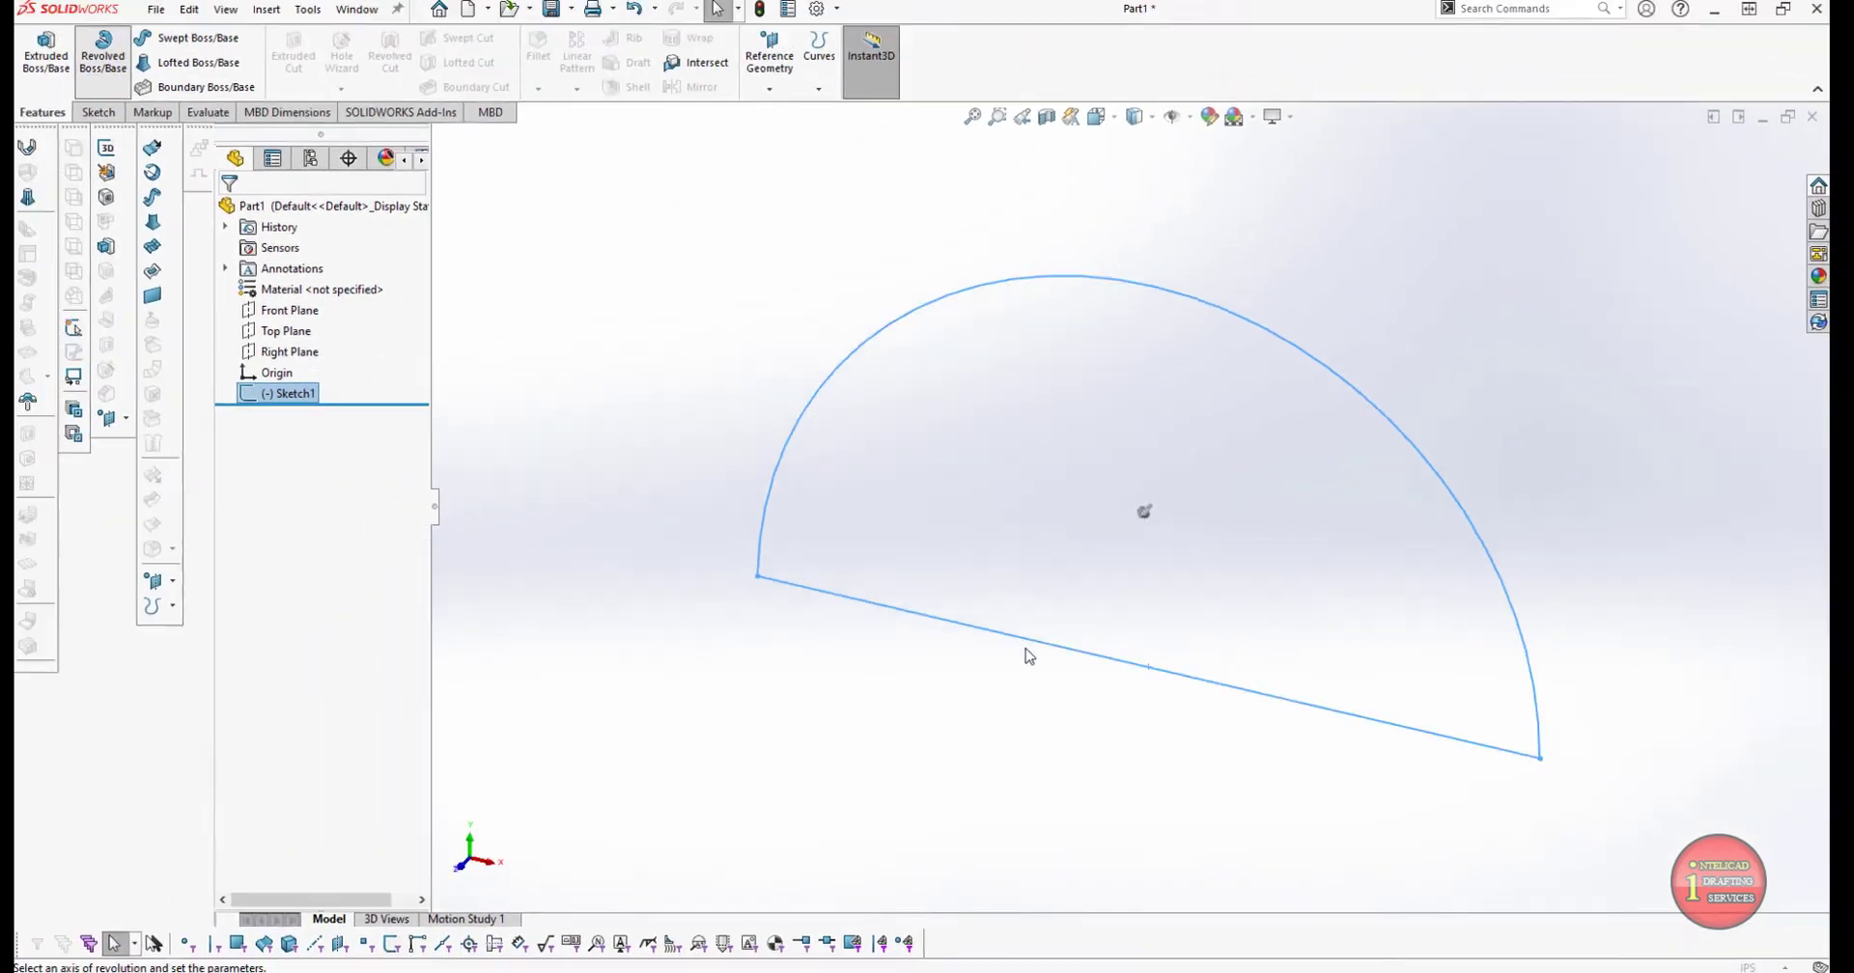
Revolve the semicircle about its diameter line into a sphere and fit it in view.
click(1027, 649)
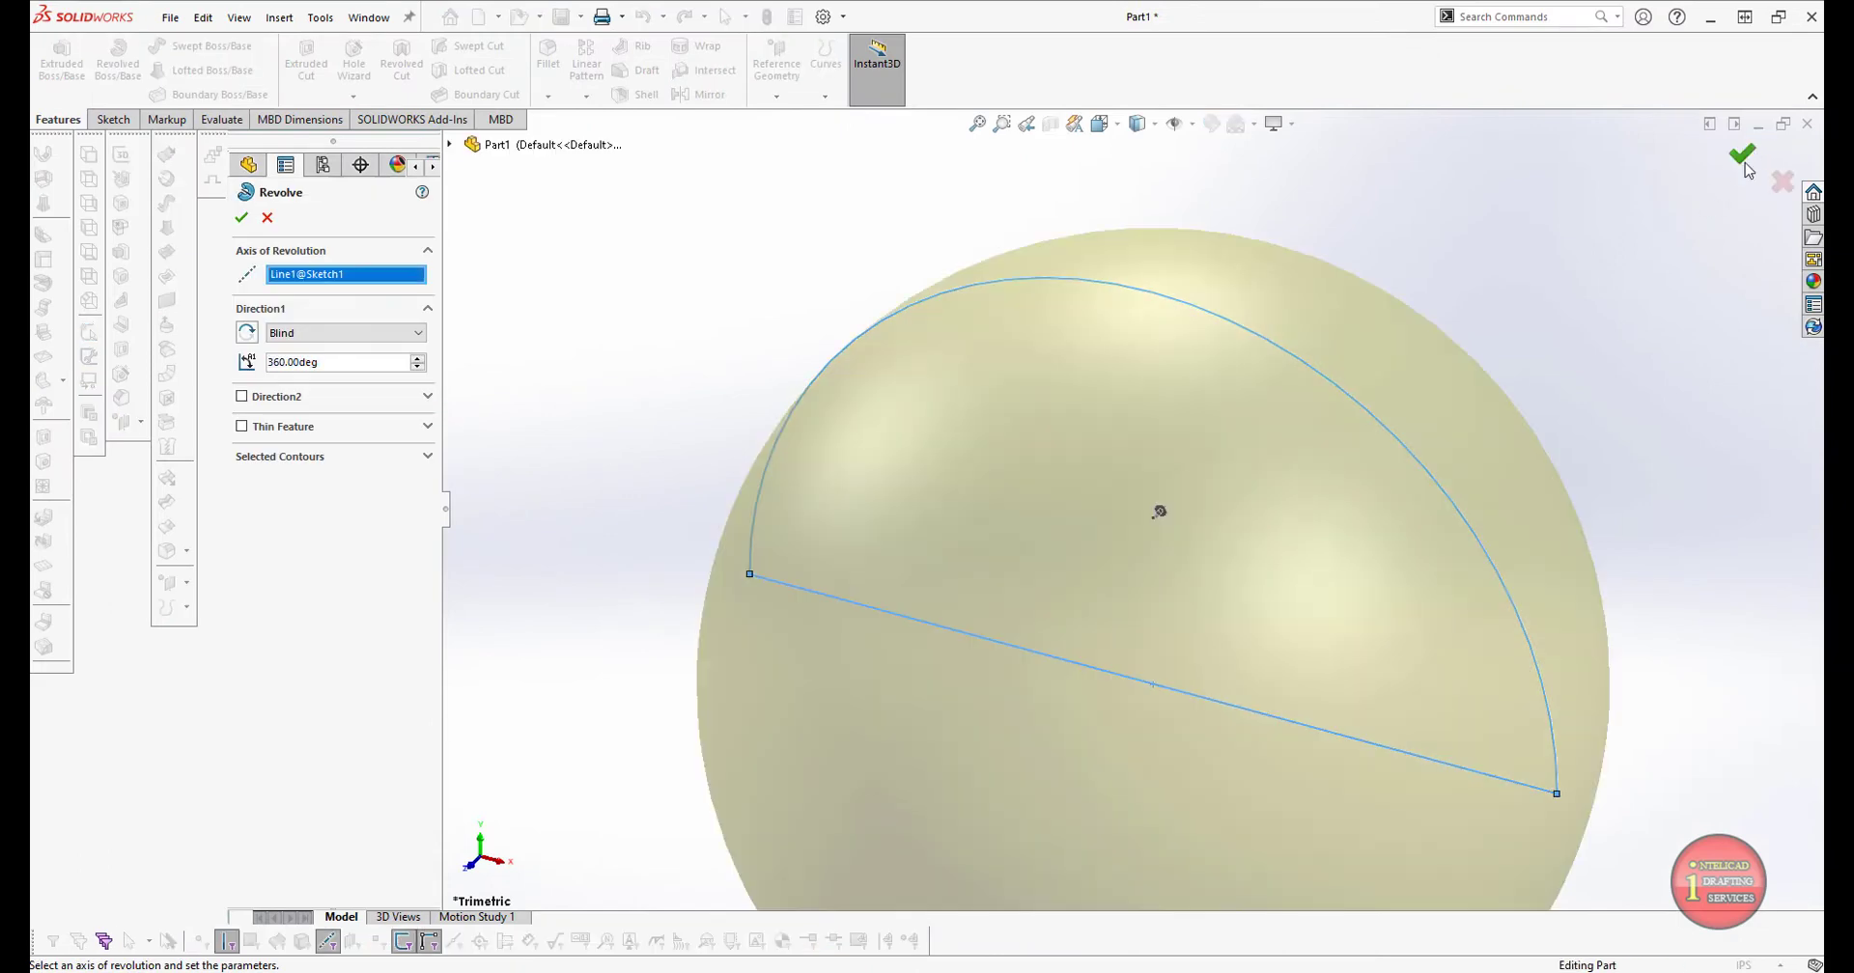
click(1742, 154)
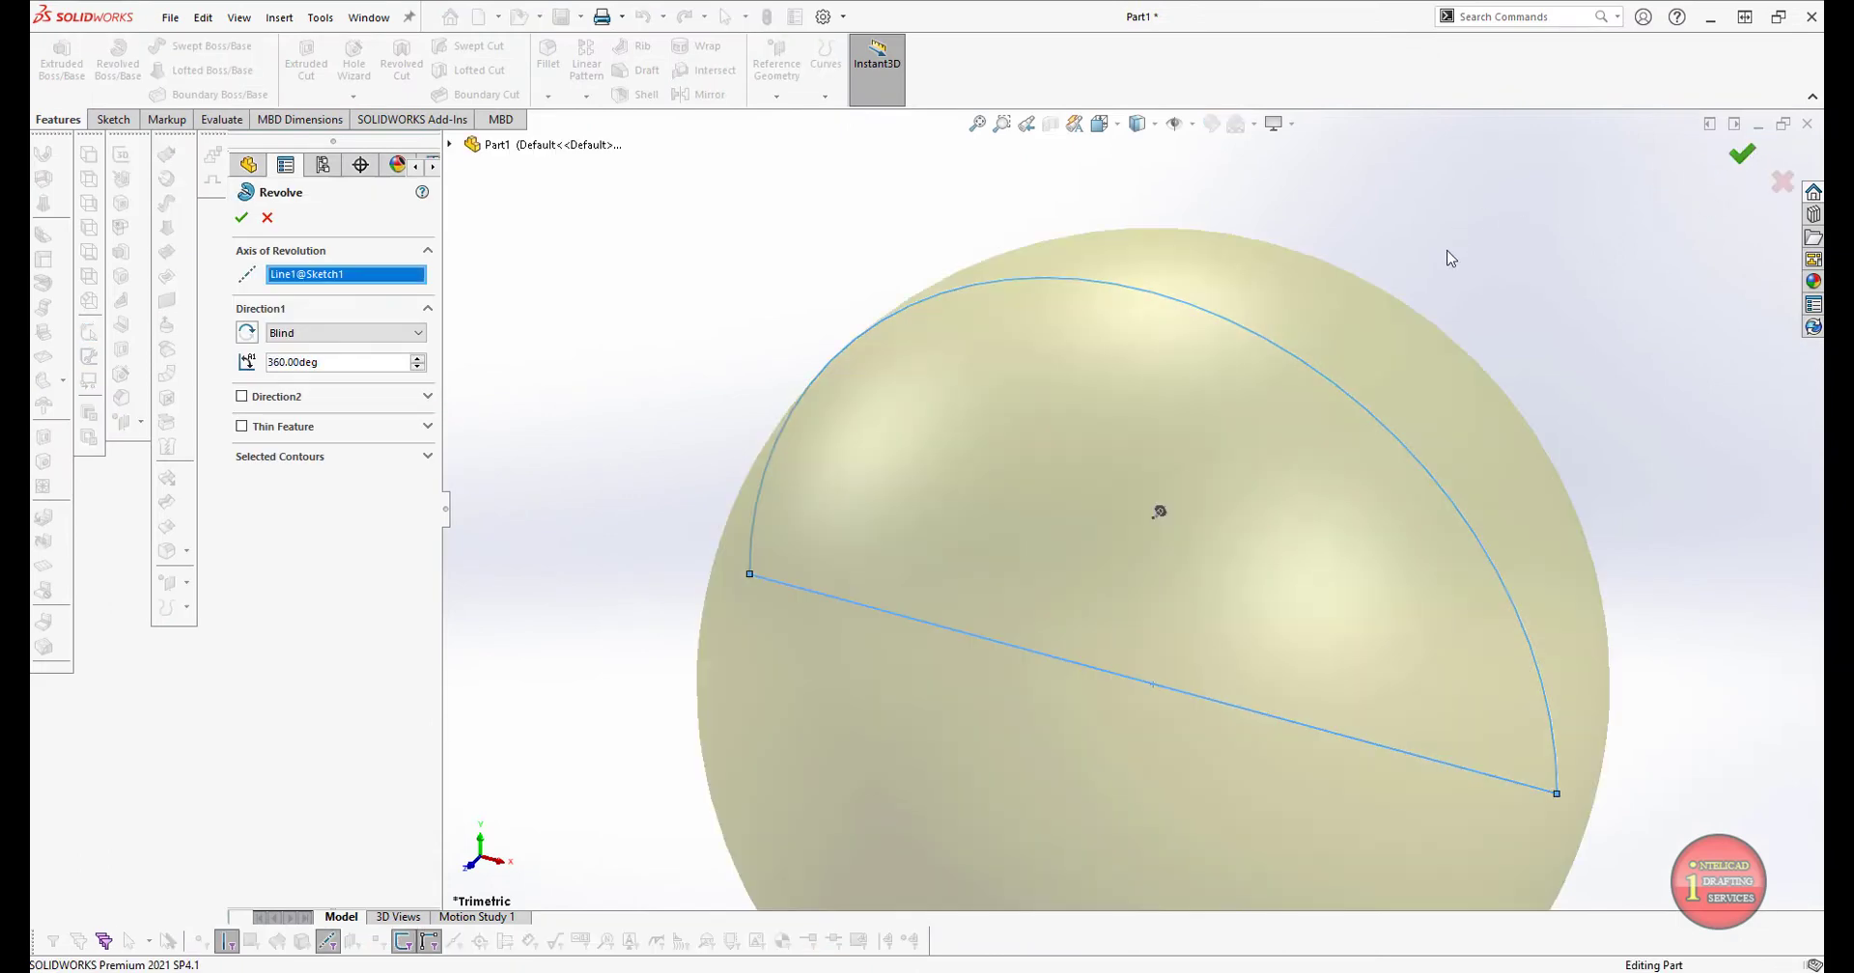
key(f)
click(1271, 707)
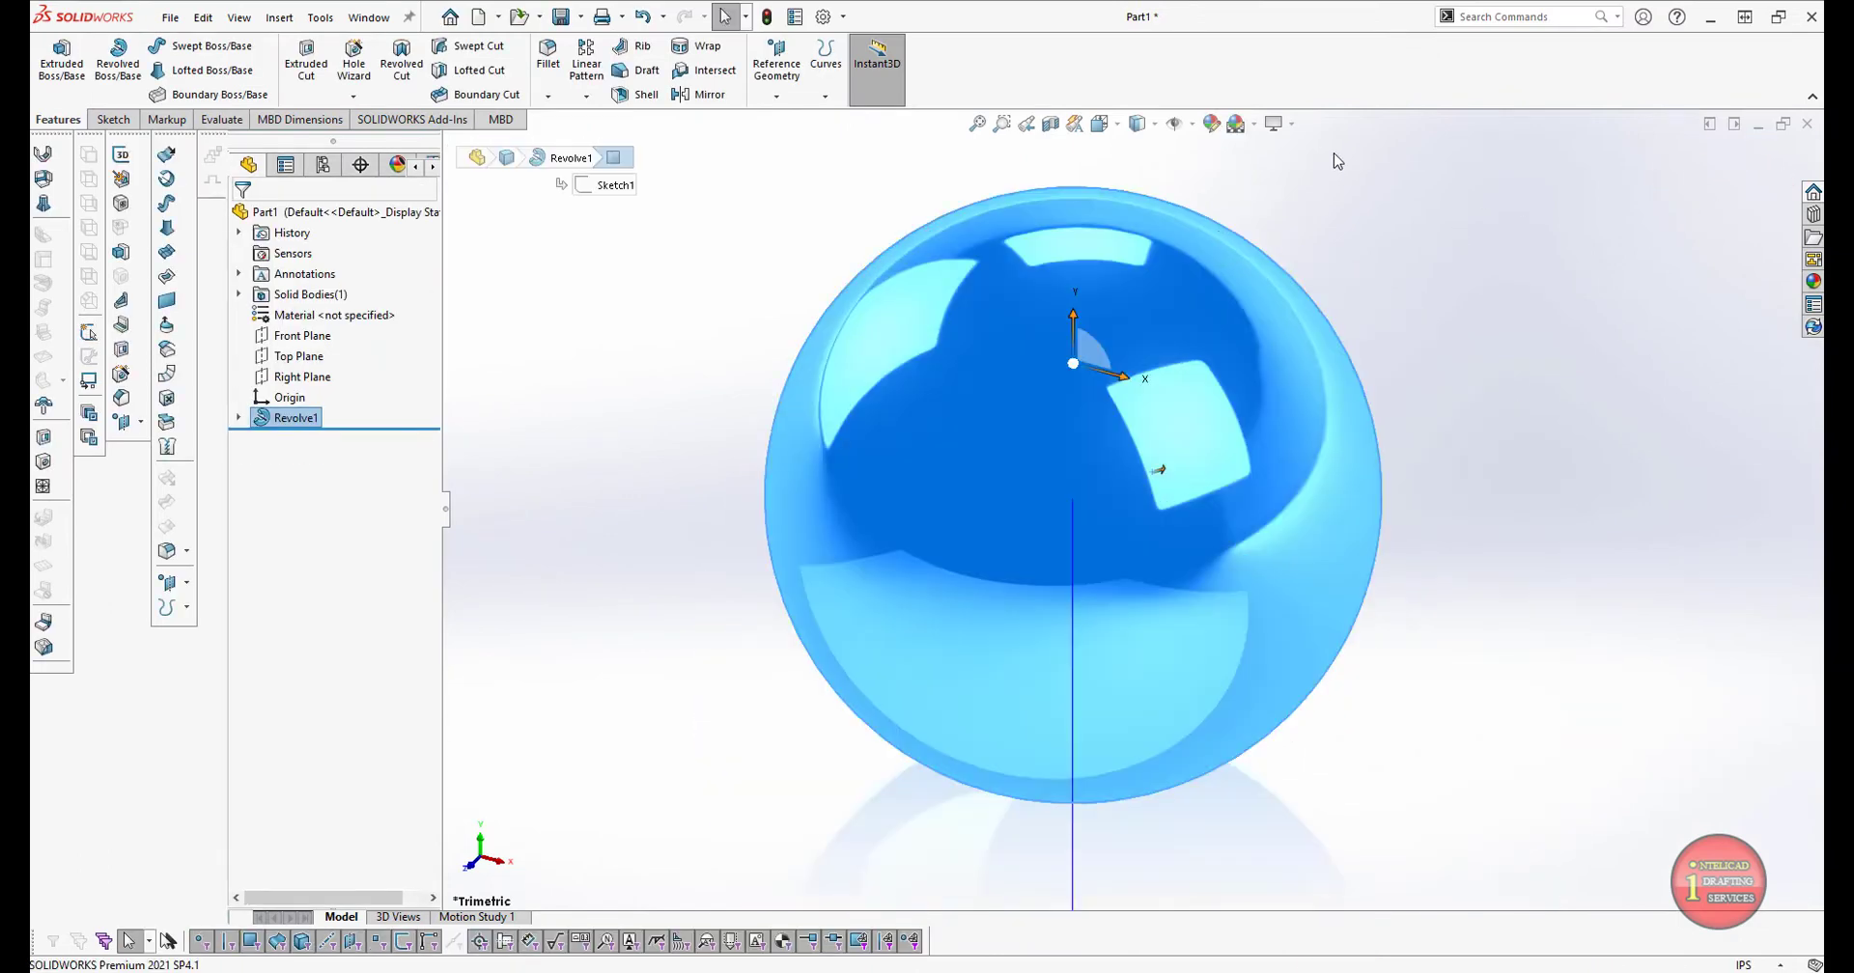
click(1333, 154)
Try the Plain White, Soft Spotlight and Rooftop scenes on the sphere.
click(1276, 124)
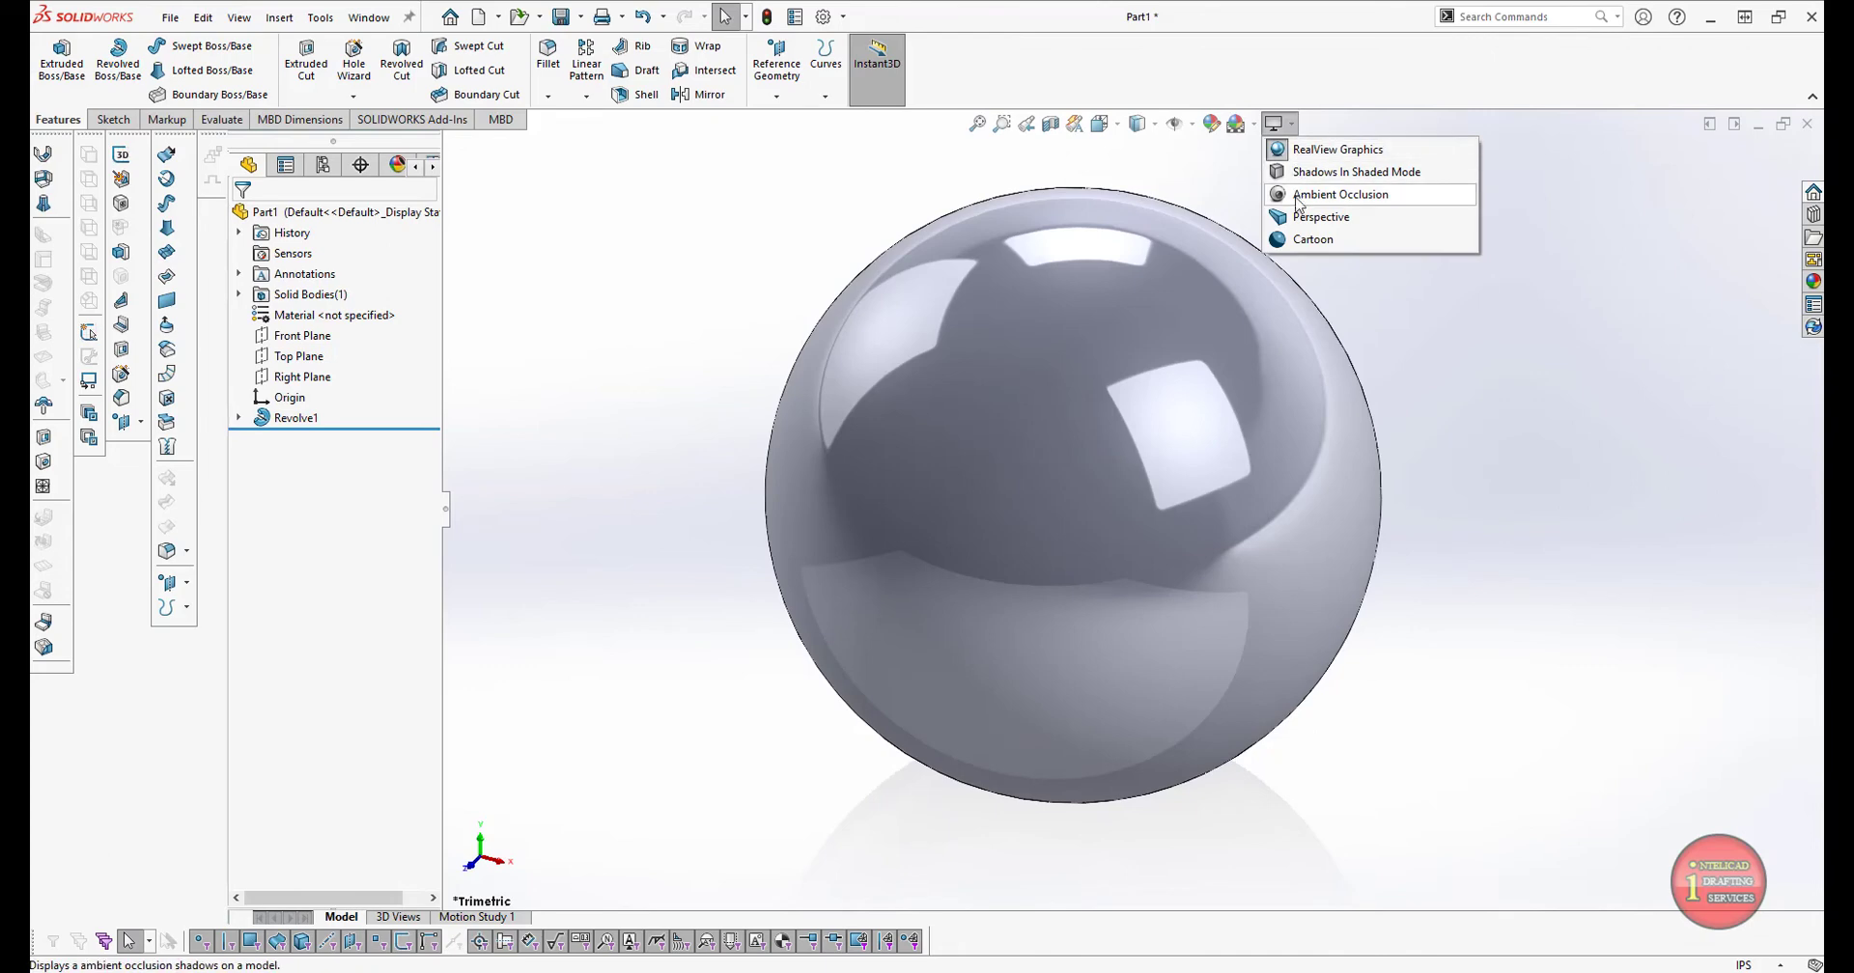
click(1255, 123)
click(1314, 182)
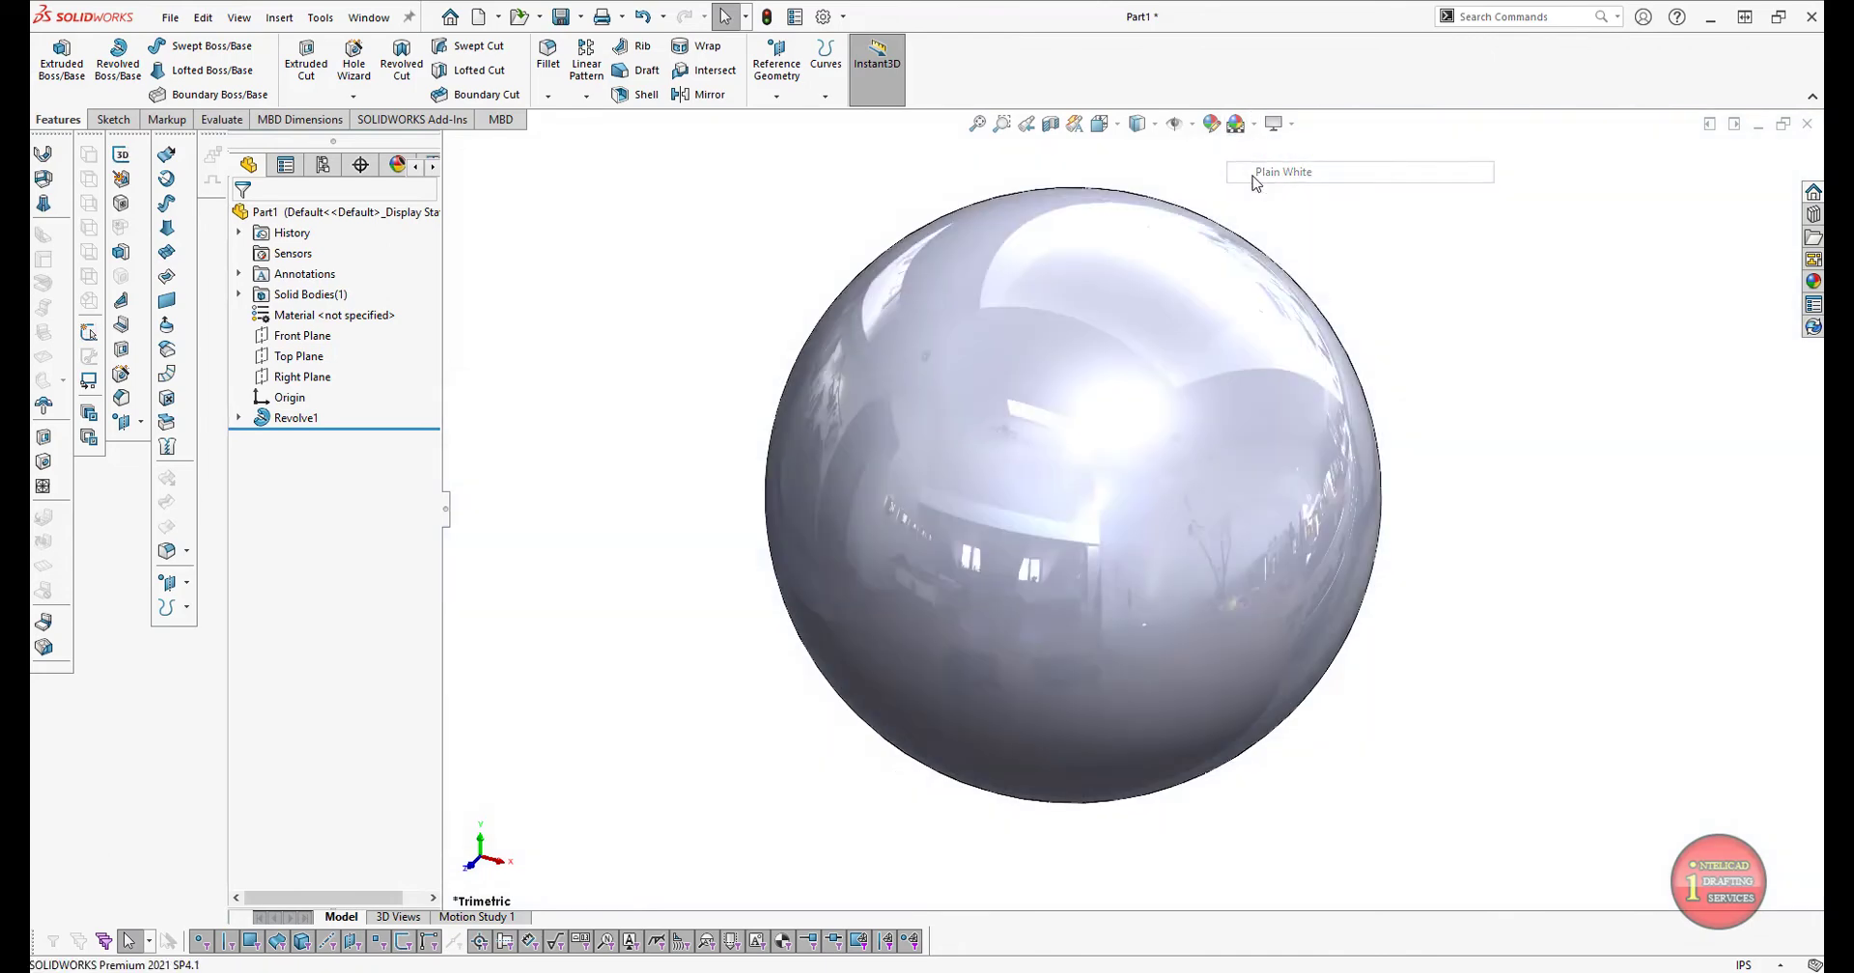
click(1254, 124)
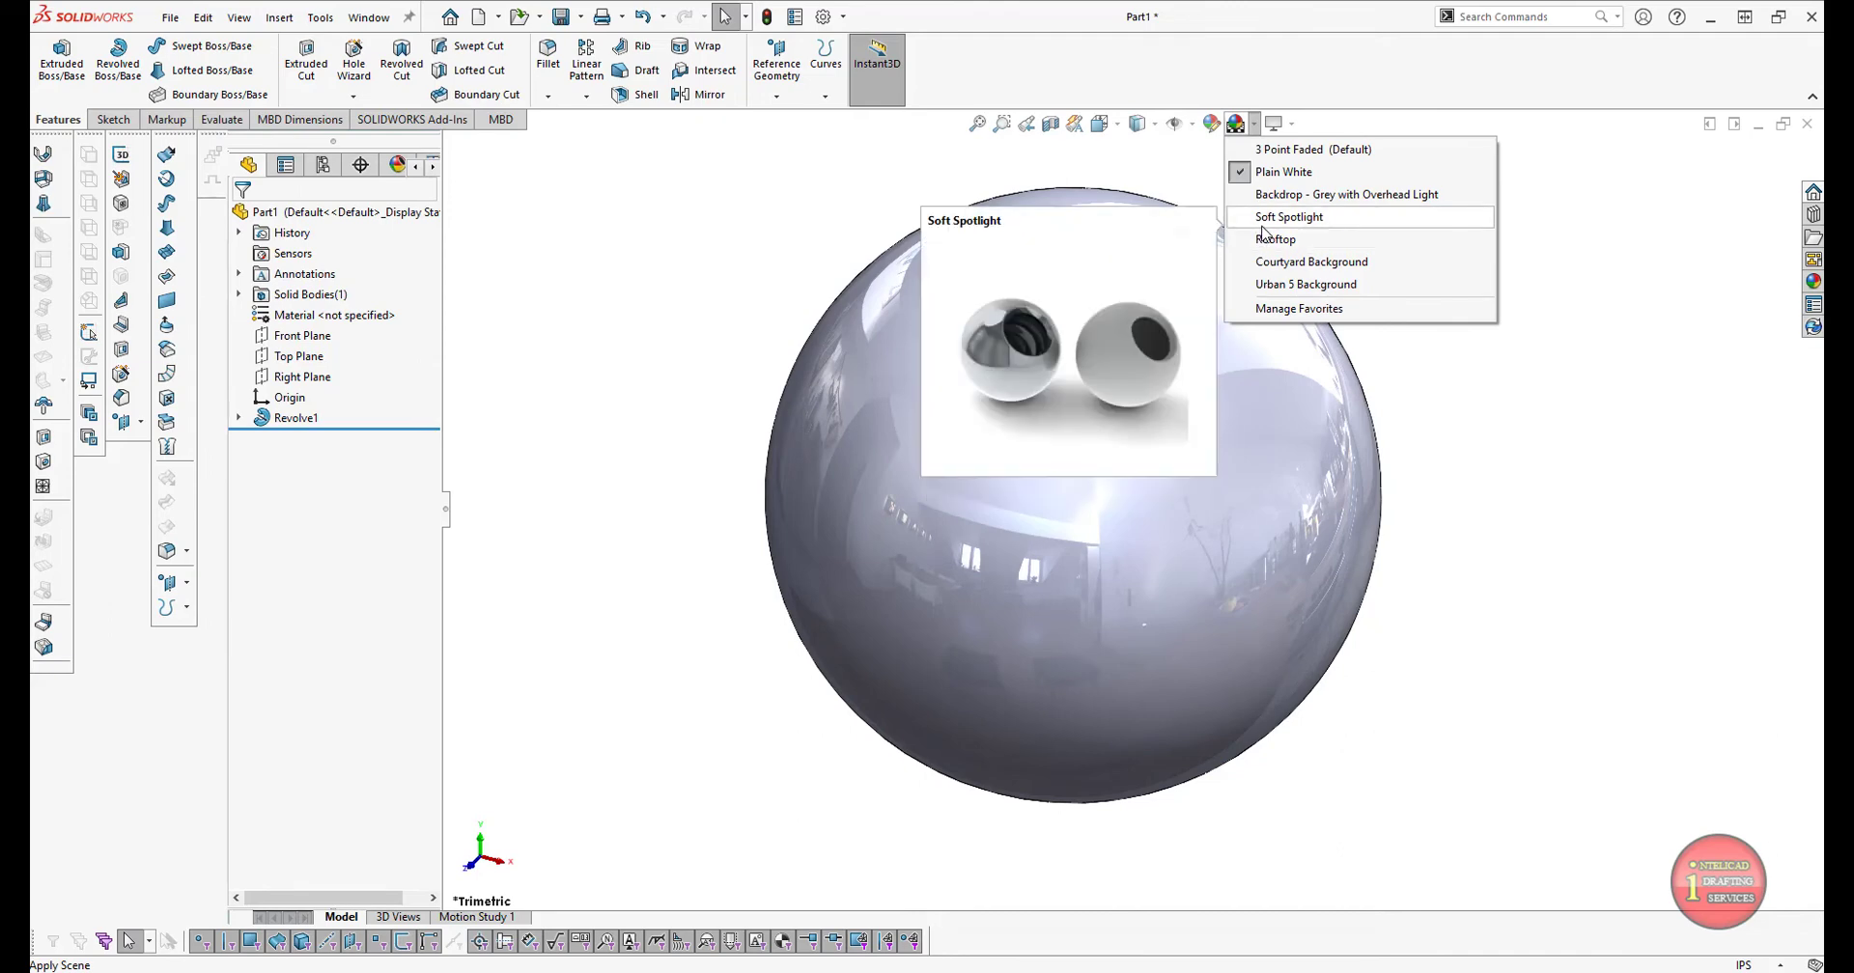
click(1263, 228)
click(1254, 123)
mouse_move(1277, 239)
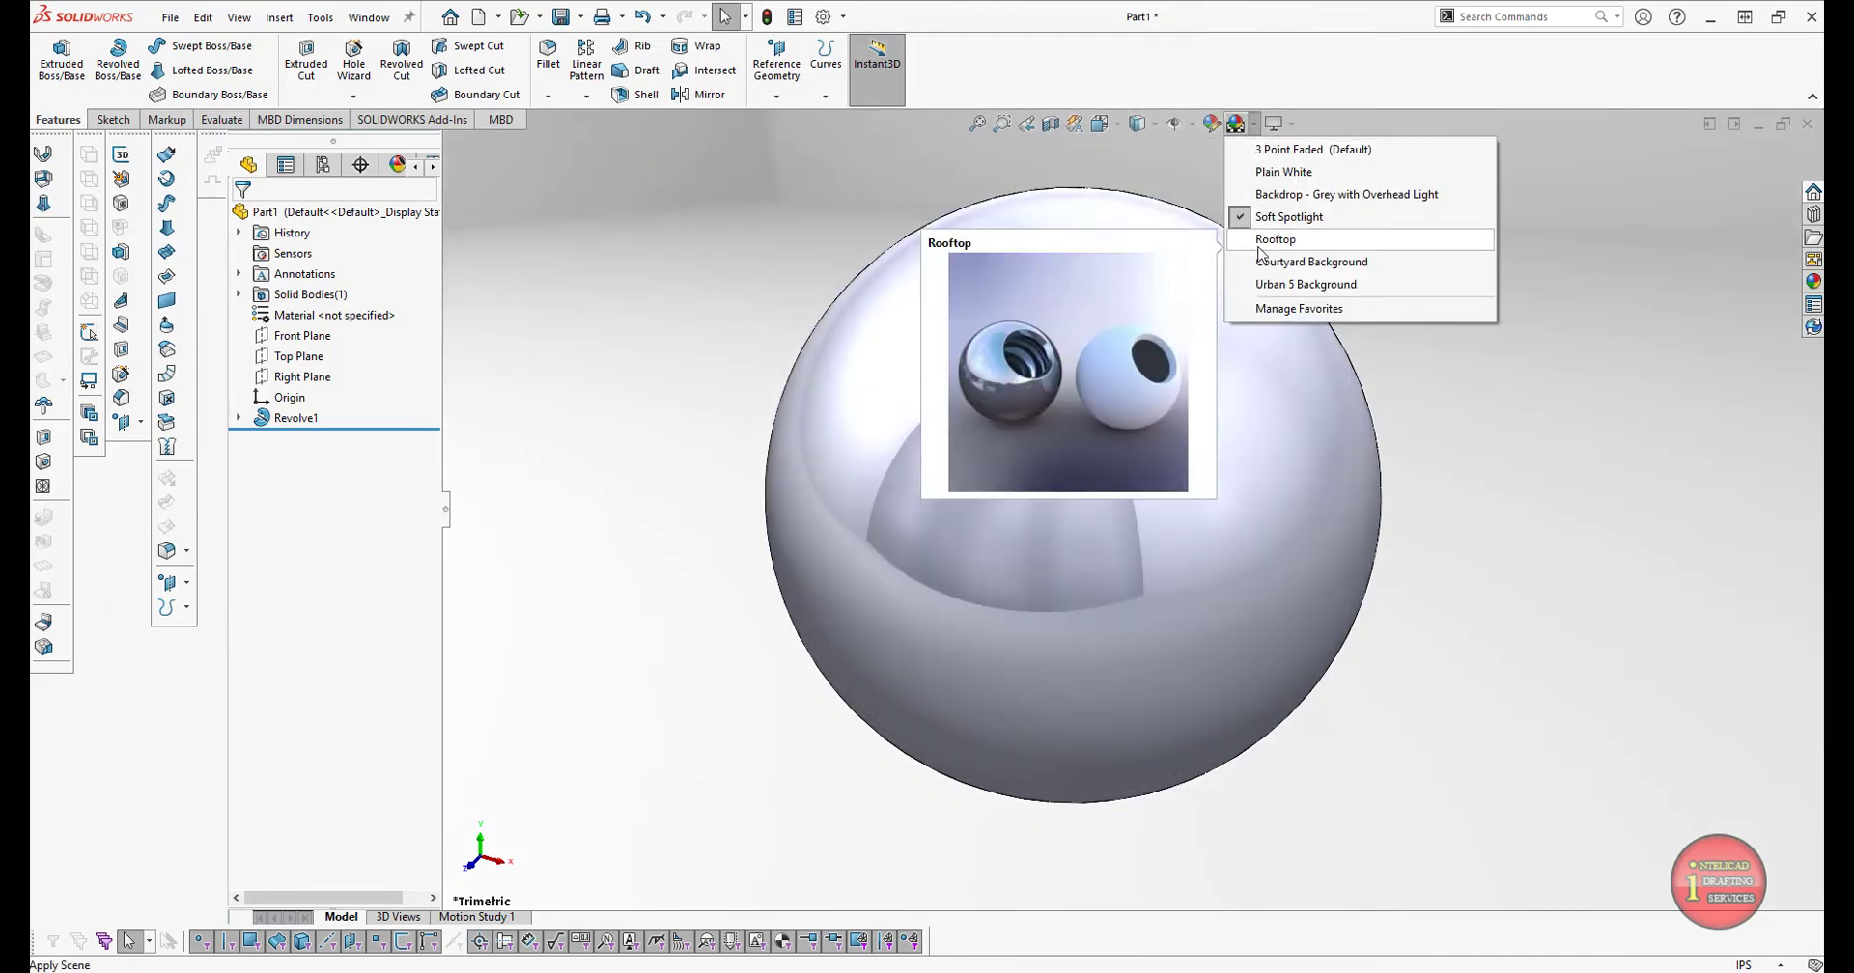
click(1261, 251)
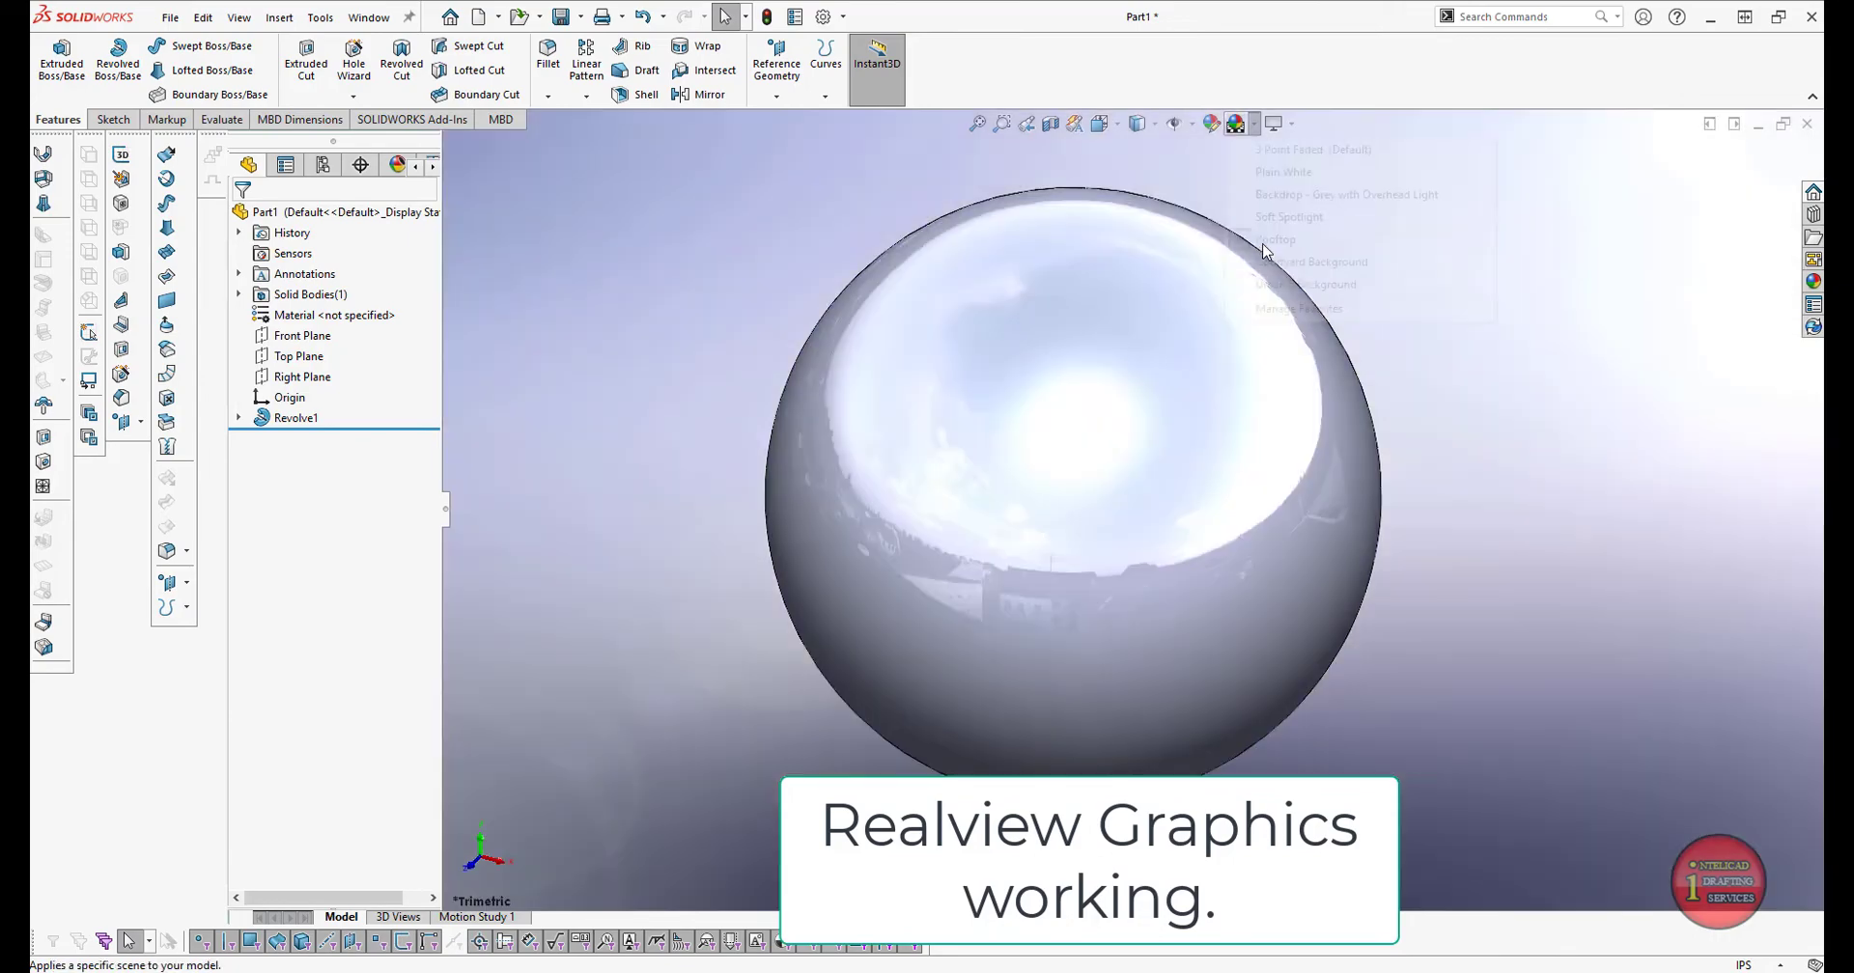
click(1254, 124)
Apply the Courtyard Background scene, orbit and zoom the sphere, then bring up Windows search.
click(1270, 266)
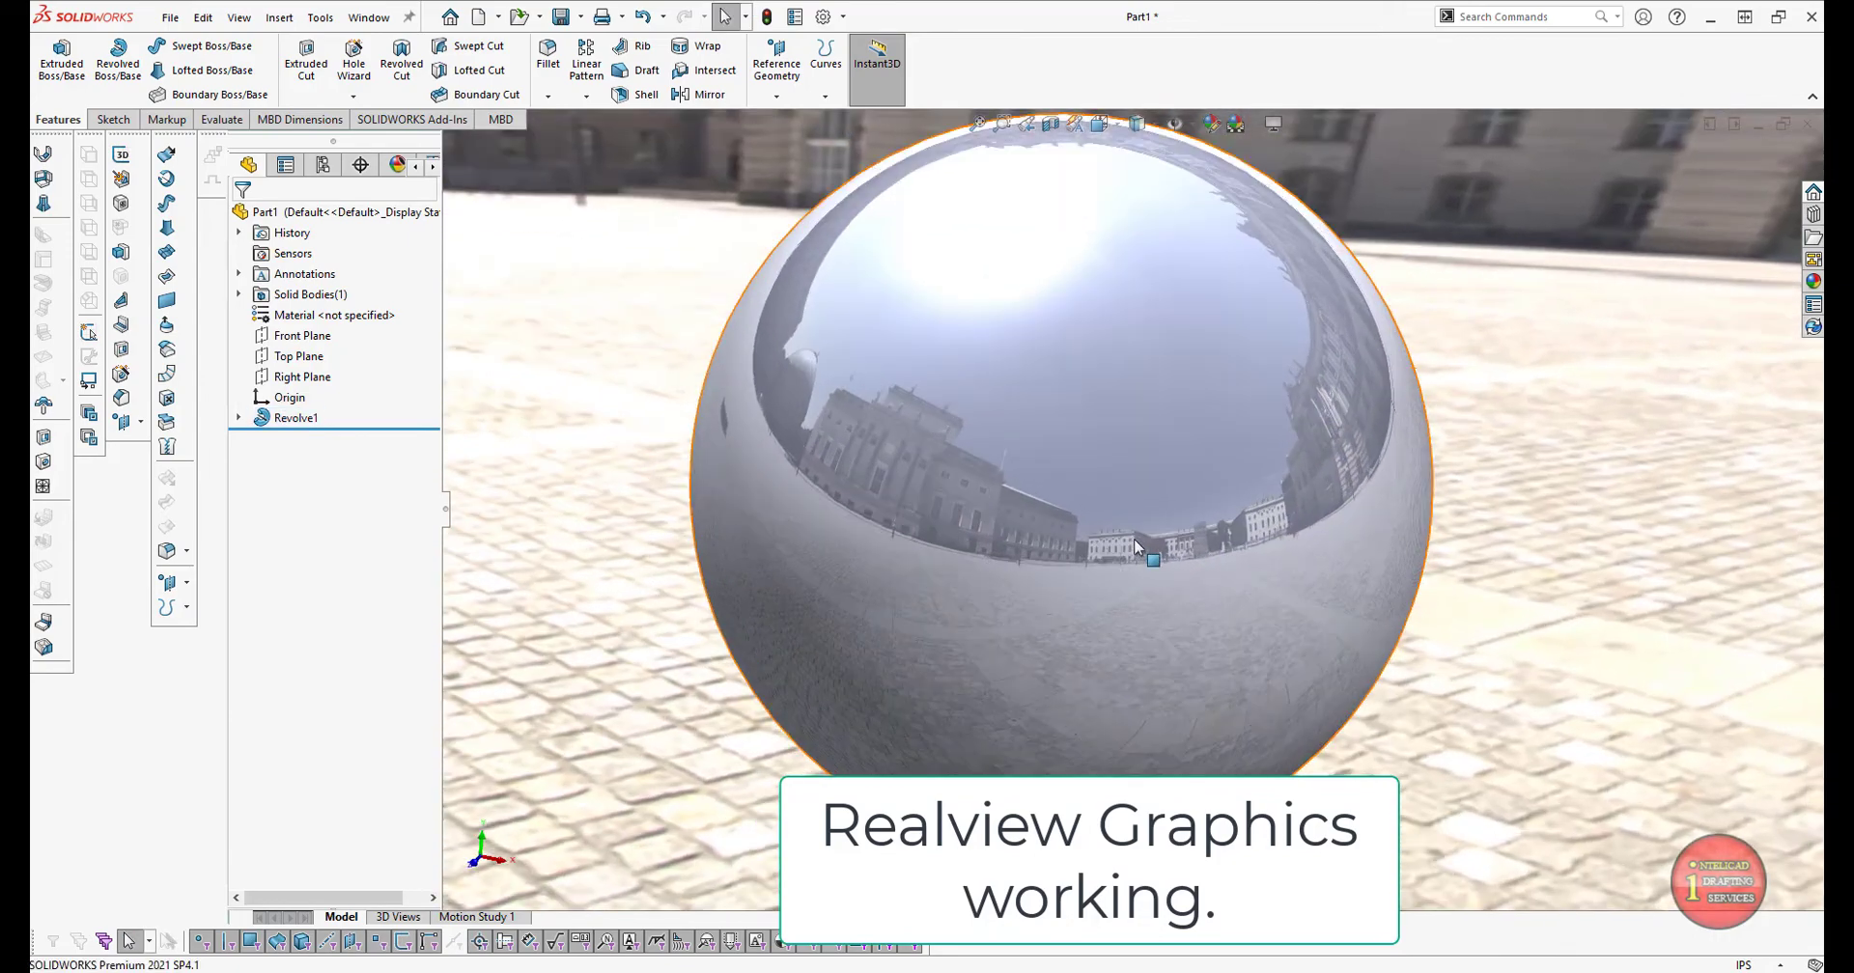
middle_drag(1137, 547, 1149, 579)
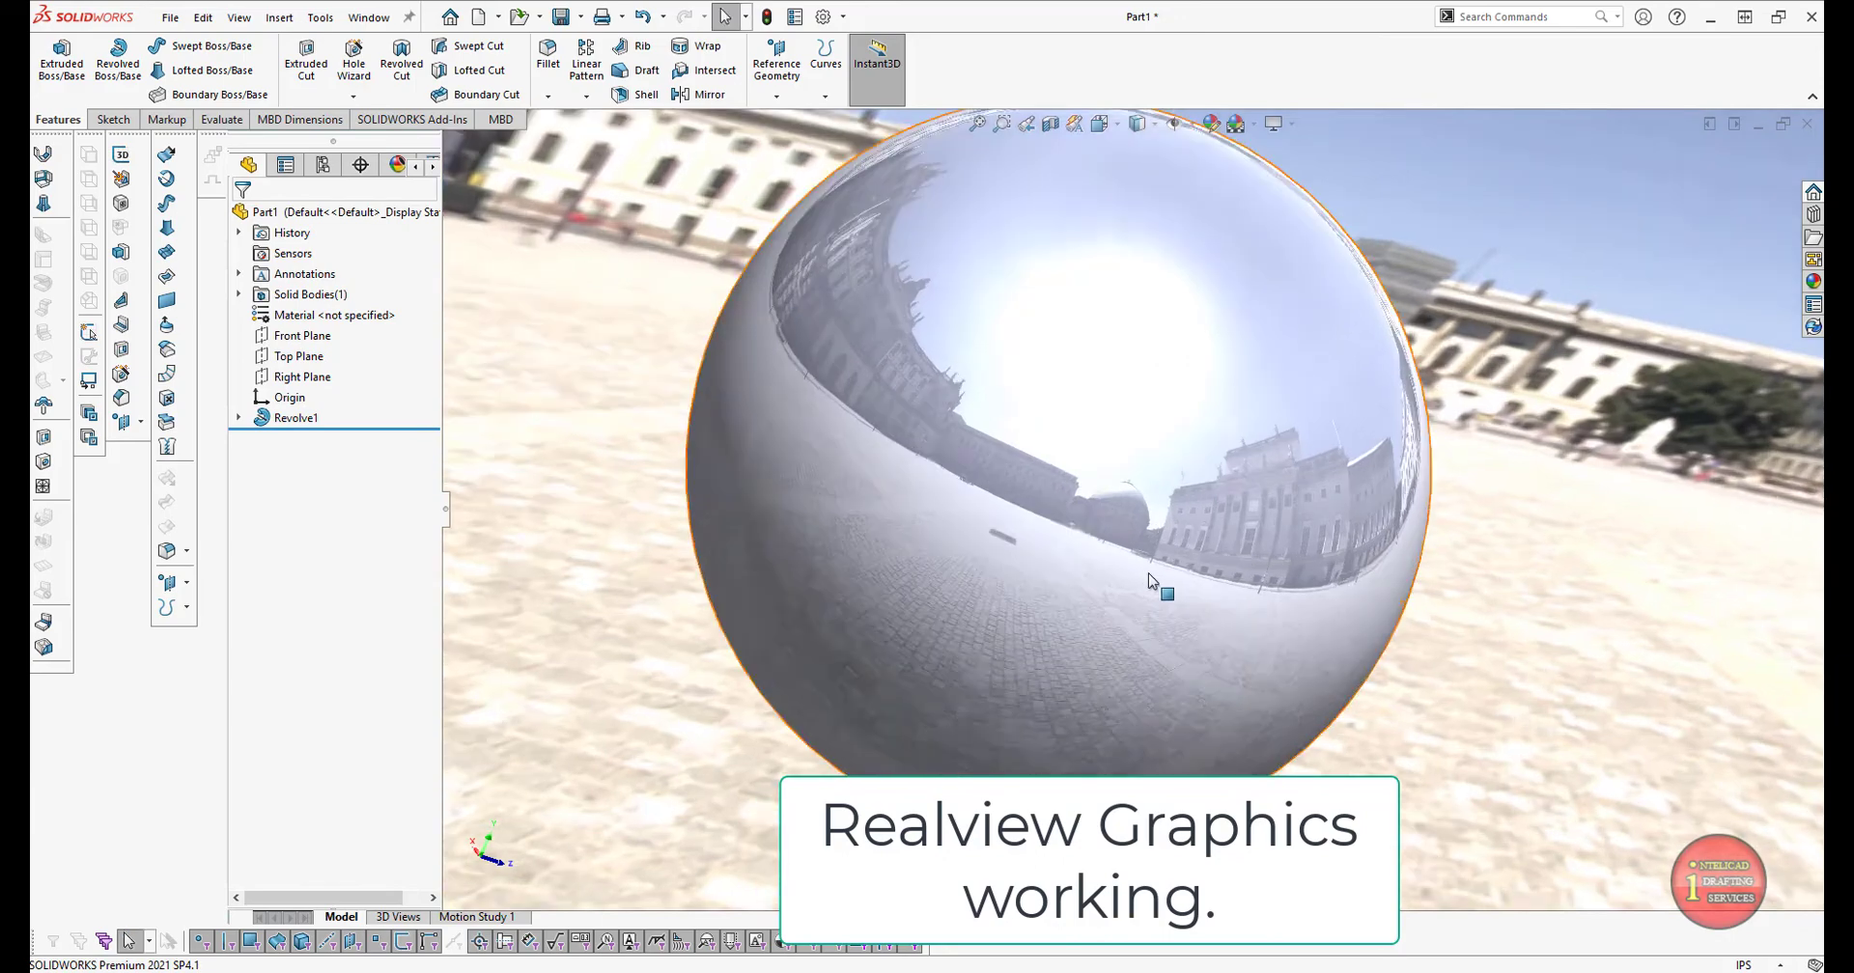
scroll(1154, 583, down, 3)
scroll(1162, 584, up, 3)
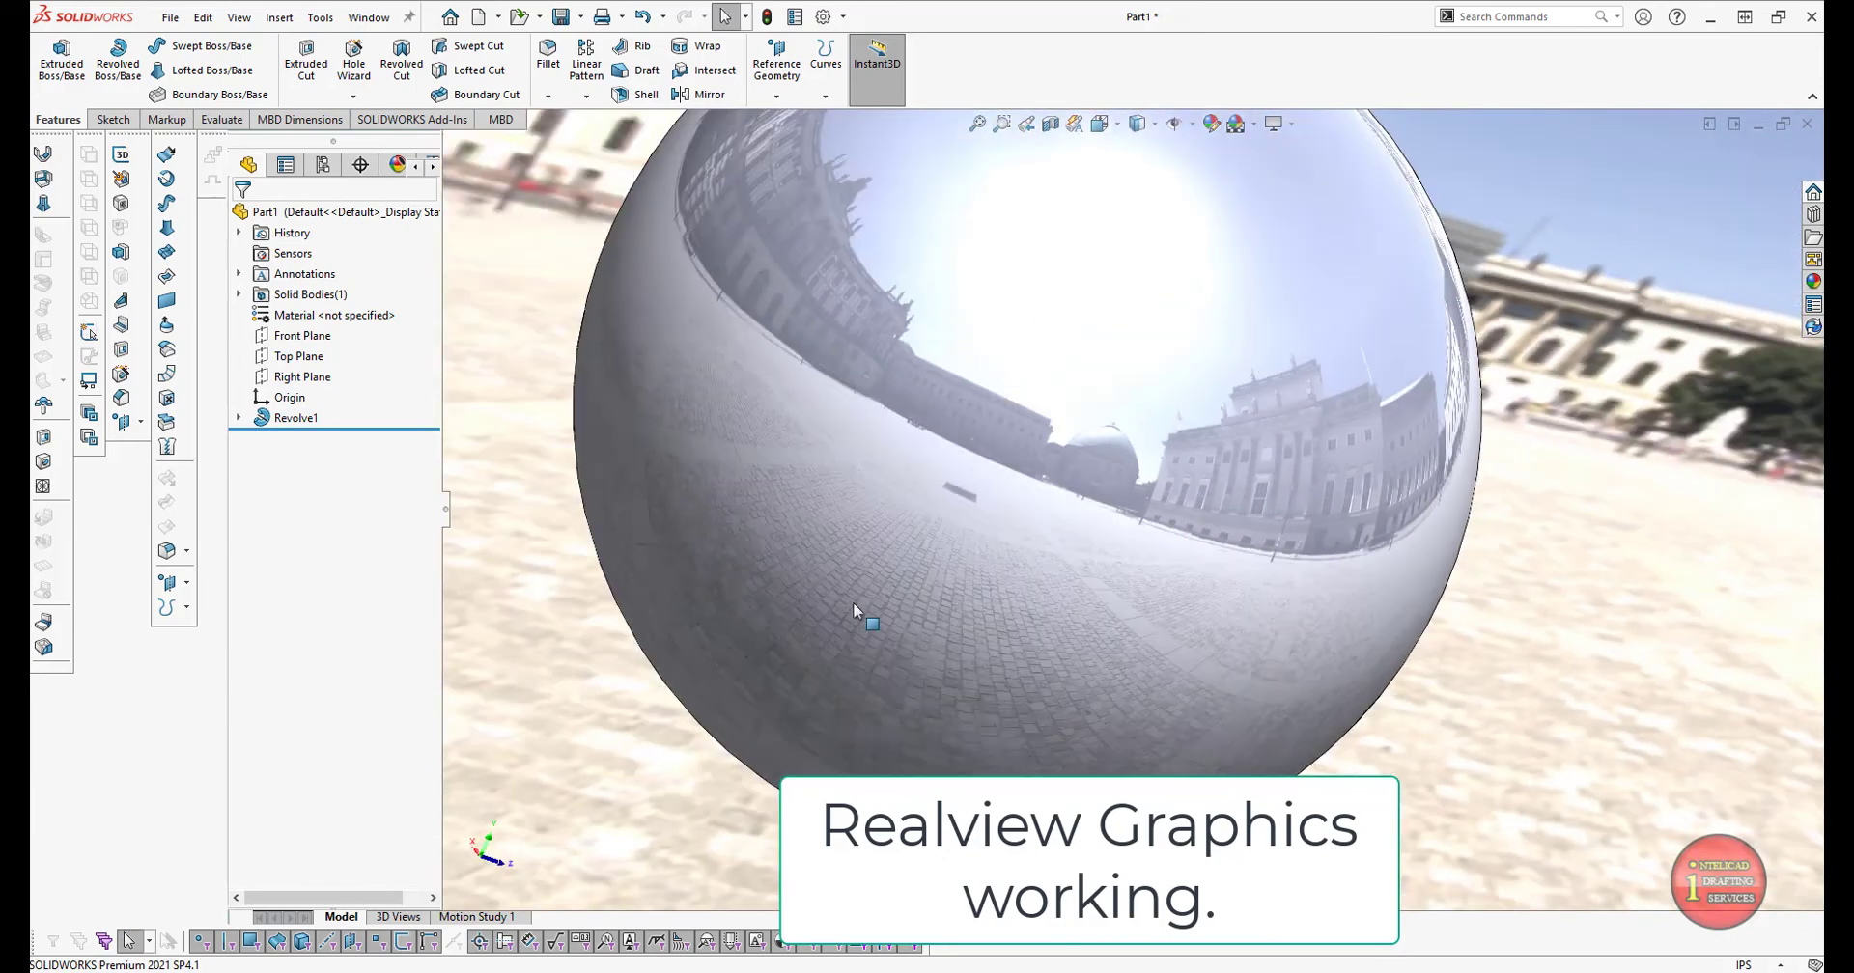
key(super+s)
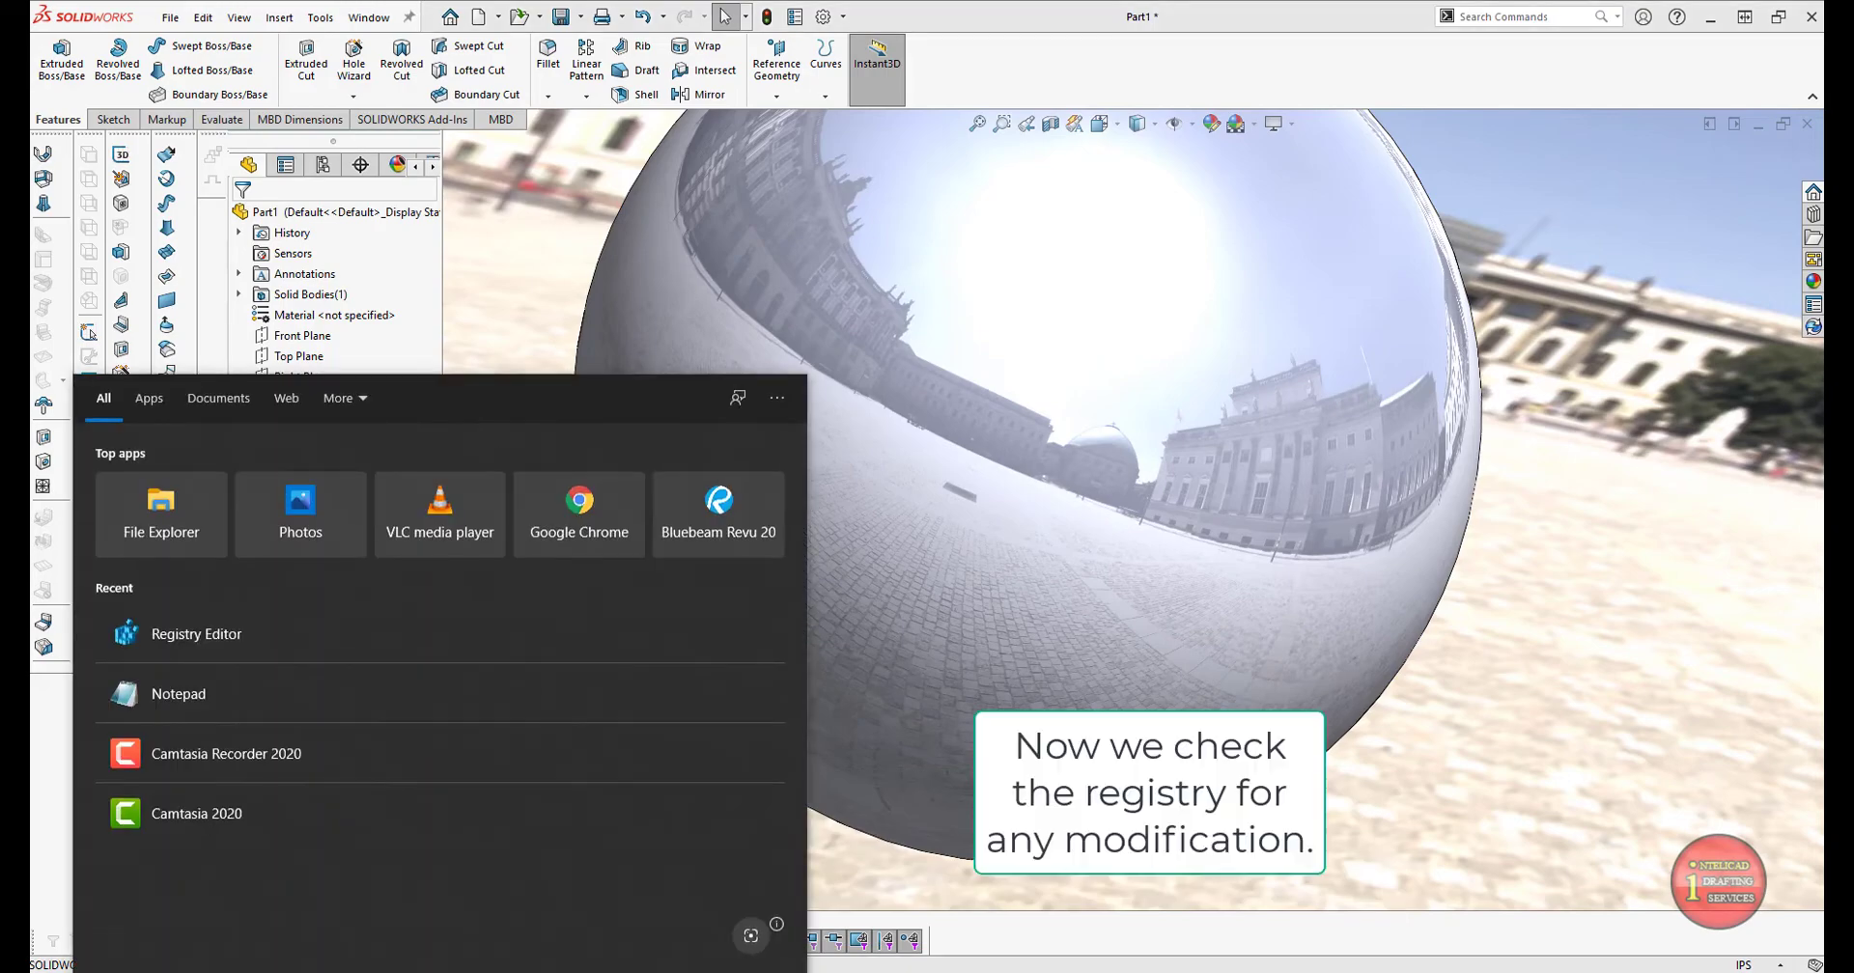
Launch Registry Editor as administrator and collapse the SOLIDWORKS 2020 Gl2Shaders, Hardware and version keys.
text(regedi)
key(Return)
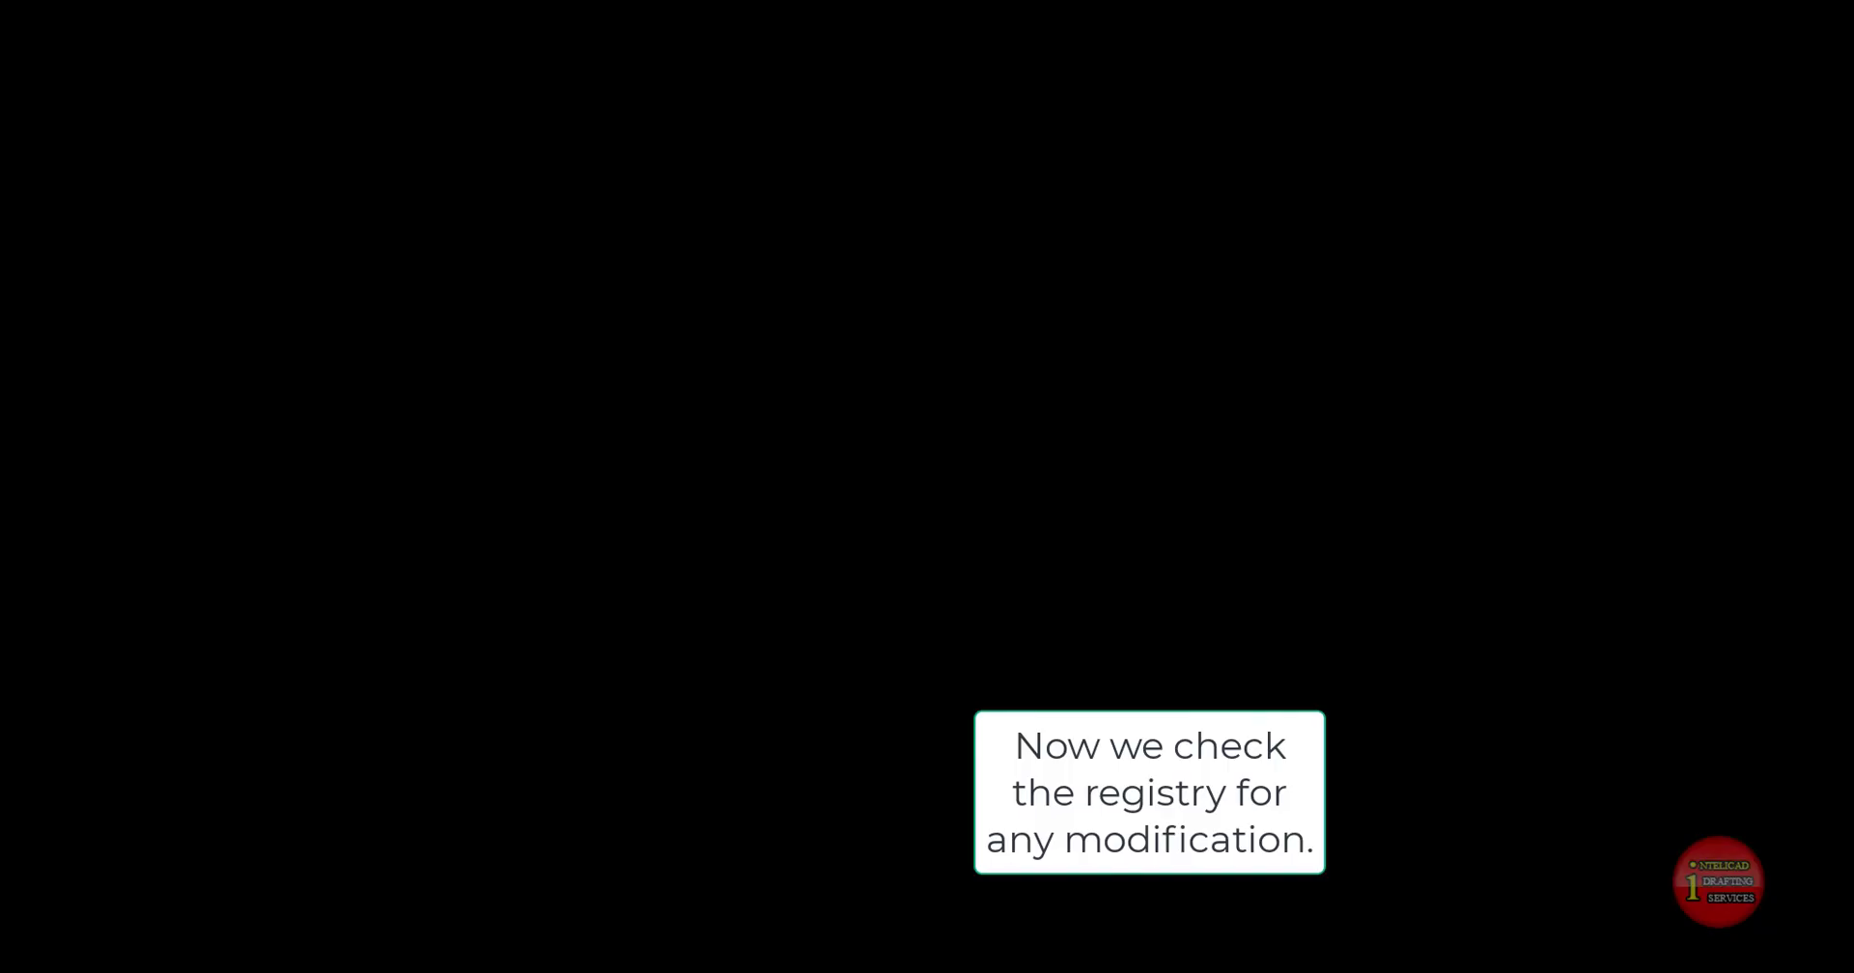
click(901, 601)
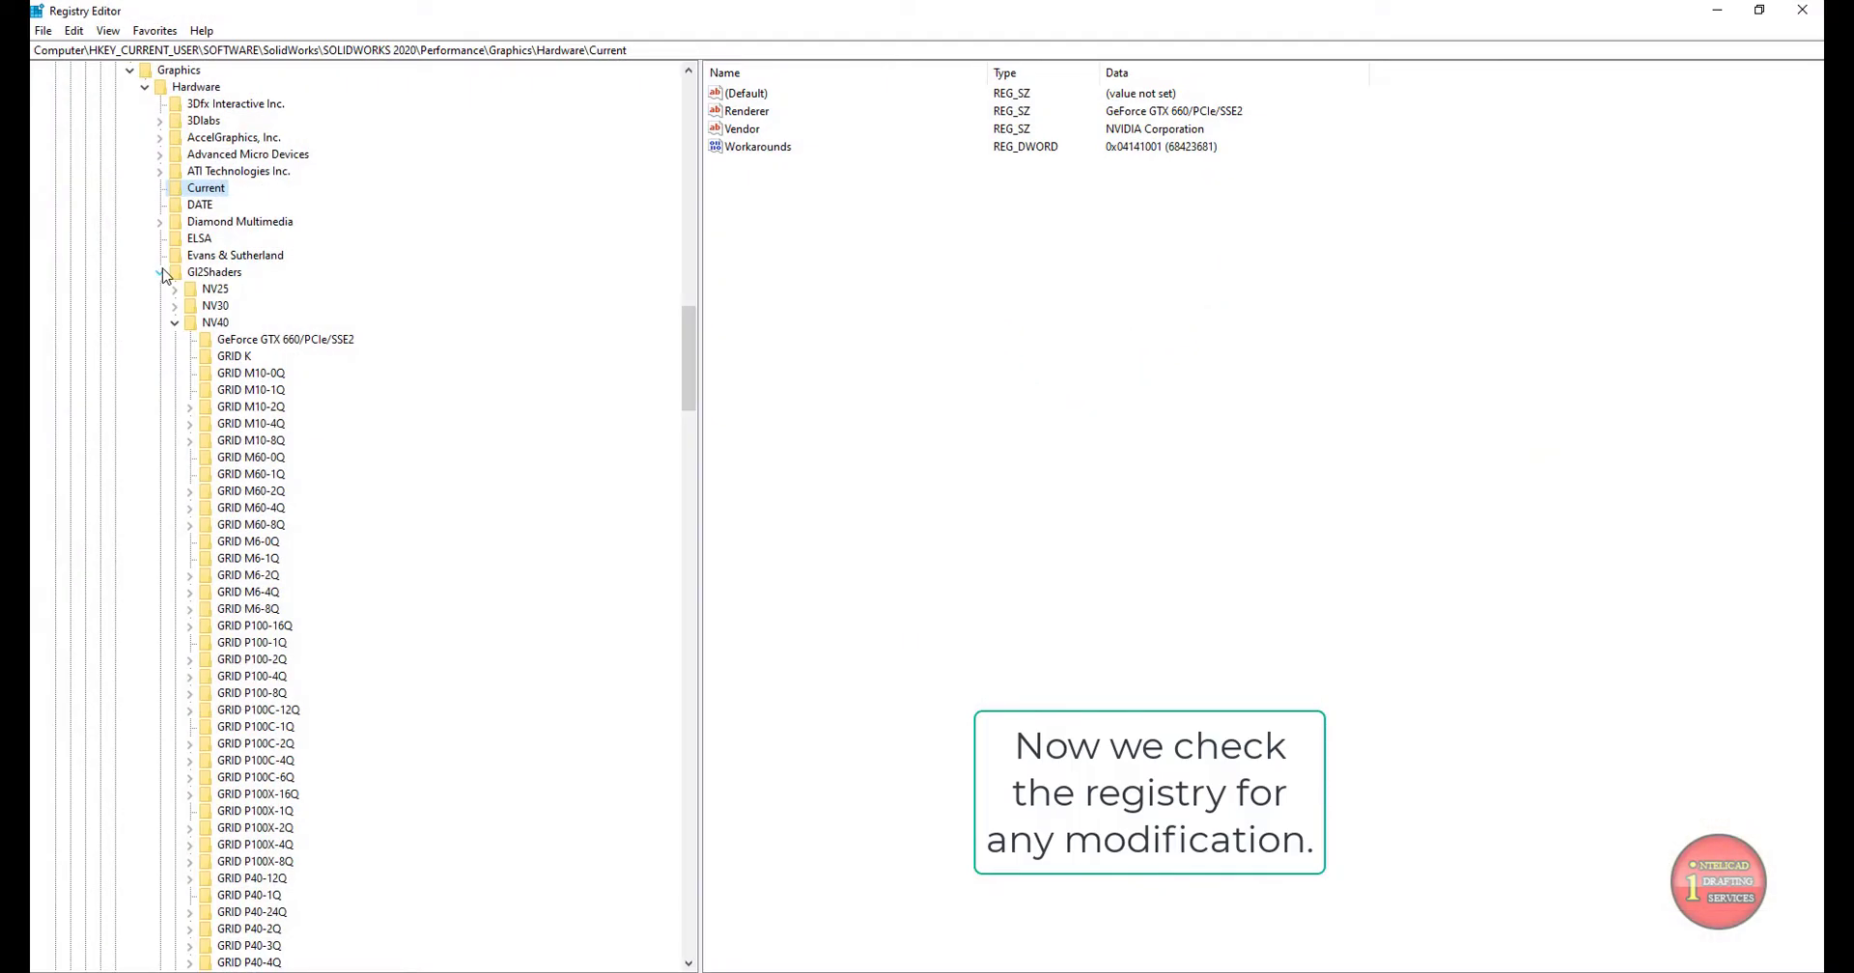
click(162, 274)
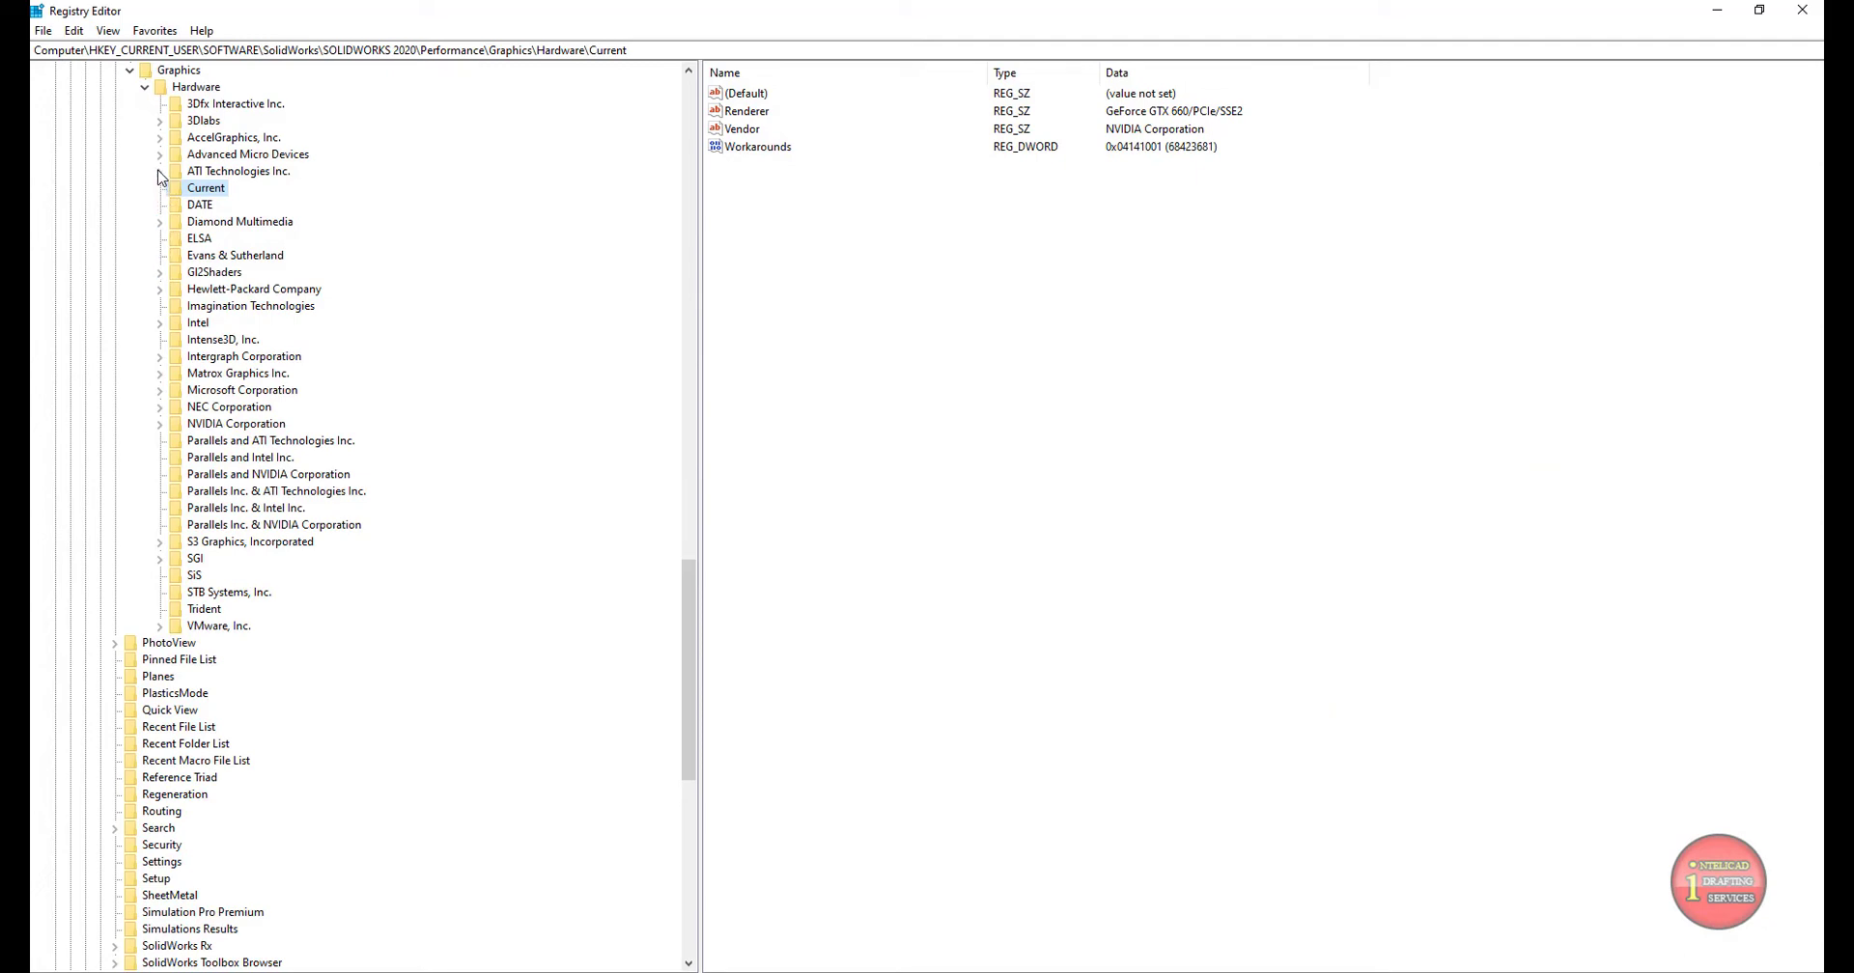
click(144, 87)
scroll(242, 329, up, 8)
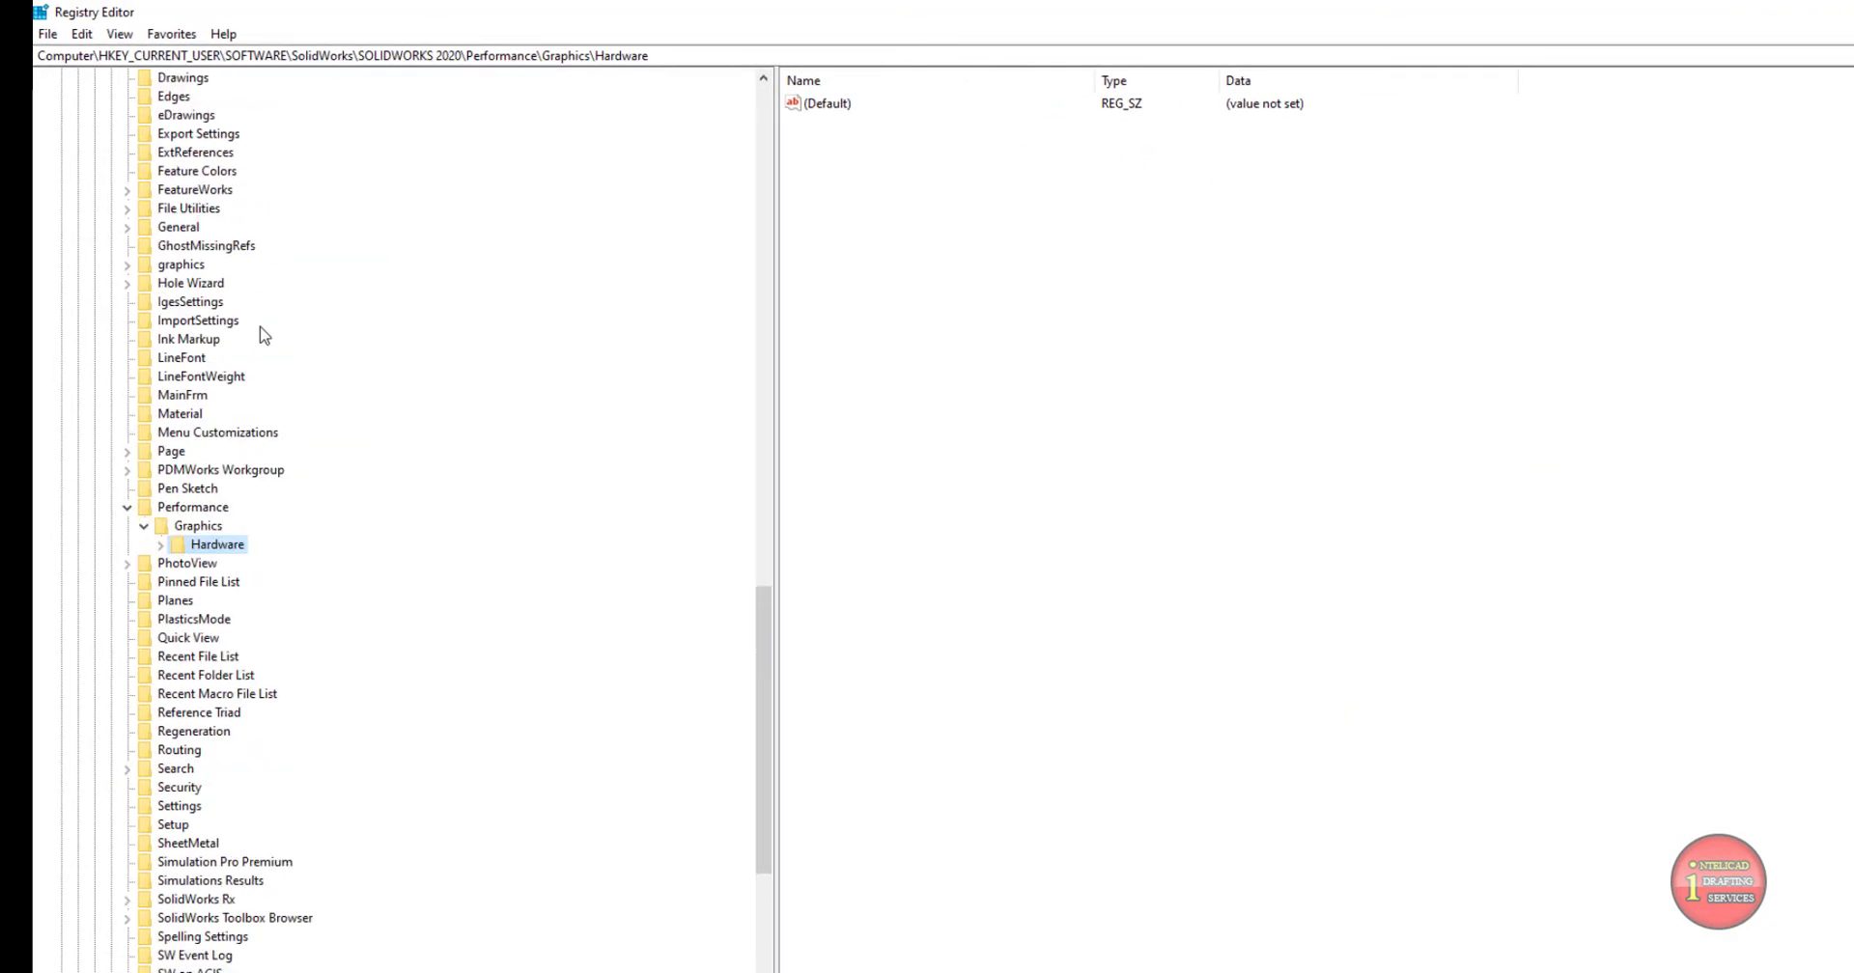
scroll(227, 376, up, 5)
scroll(246, 428, up, 8)
scroll(257, 430, up, 1)
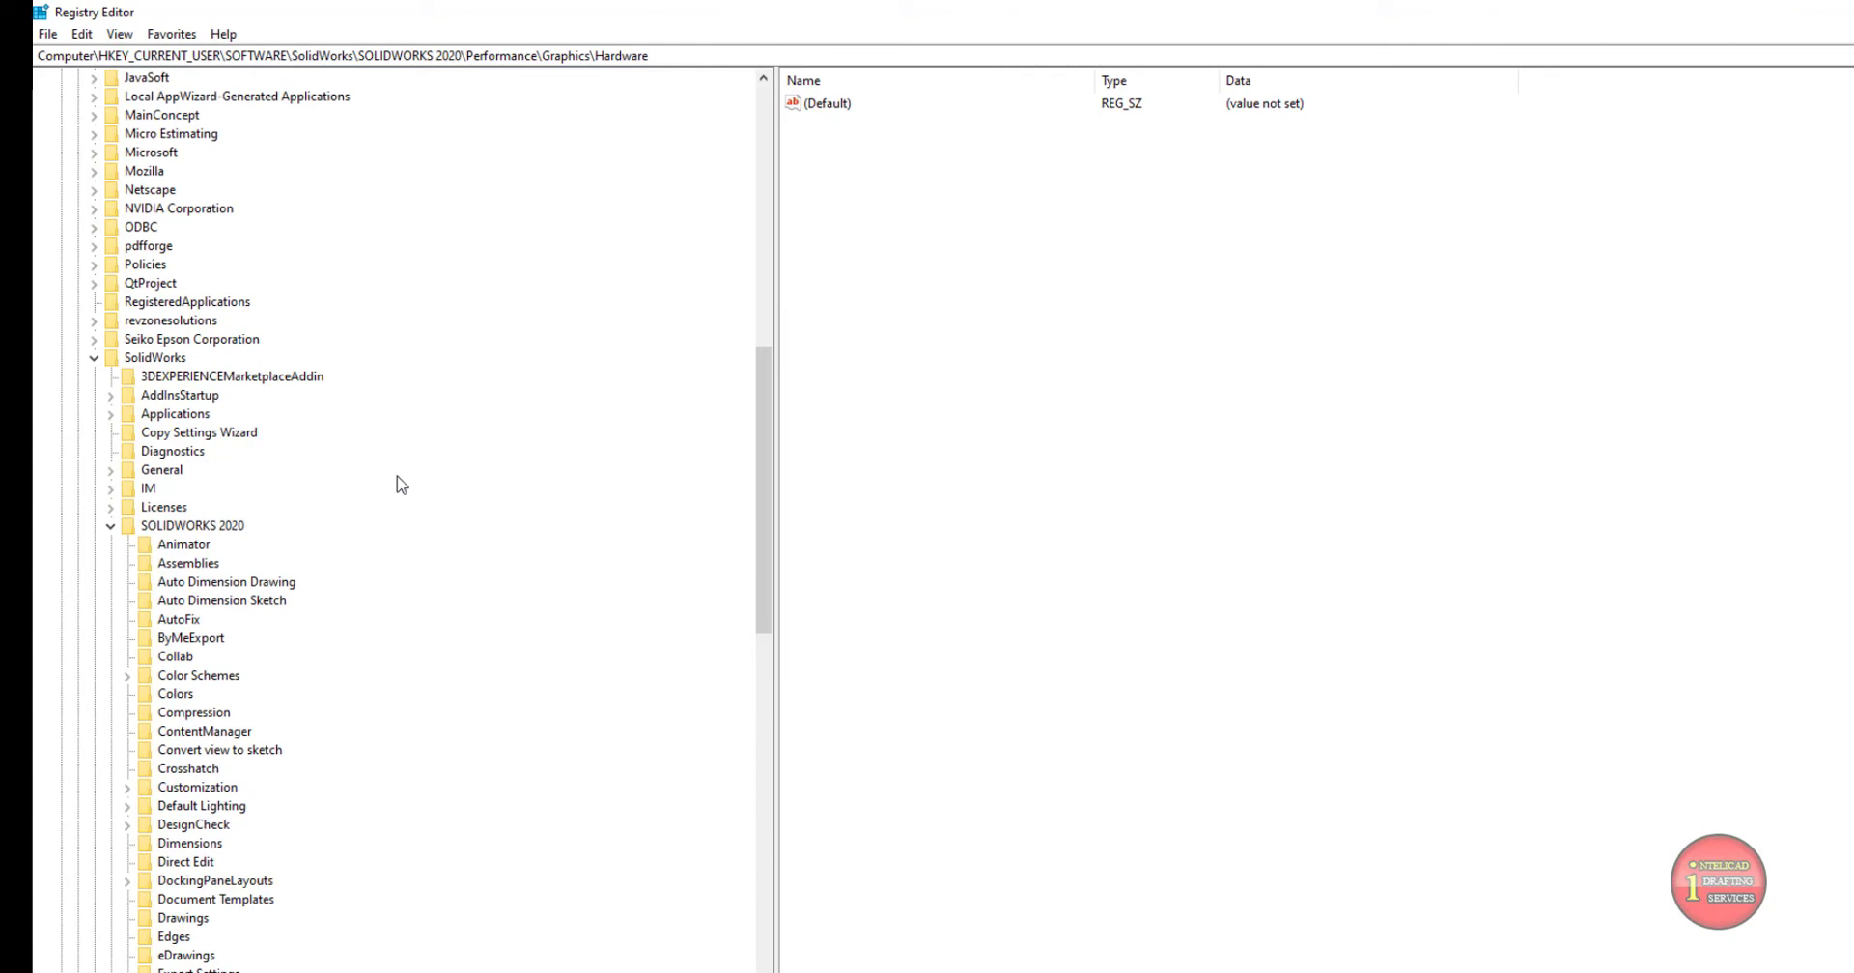
click(112, 528)
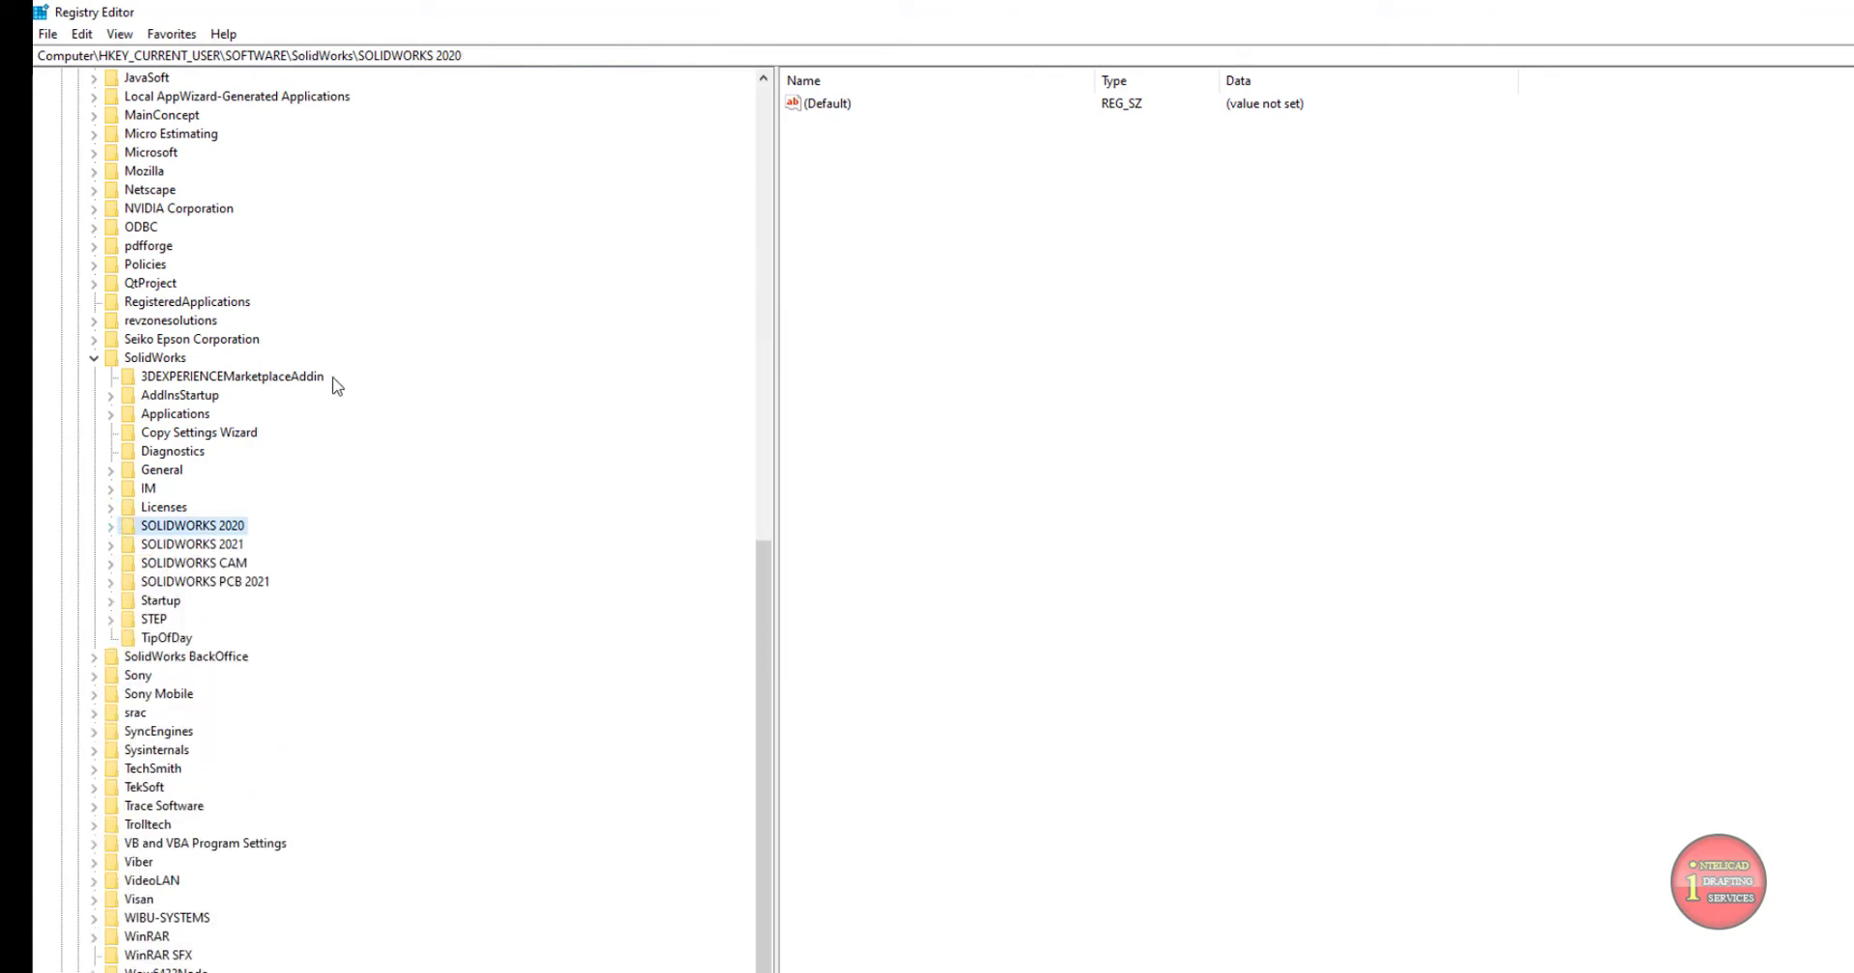
scroll(332, 379, down, 1)
Expand SOLIDWORKS 2021 down through Performance, Graphics and Hardware to the Current key.
click(231, 510)
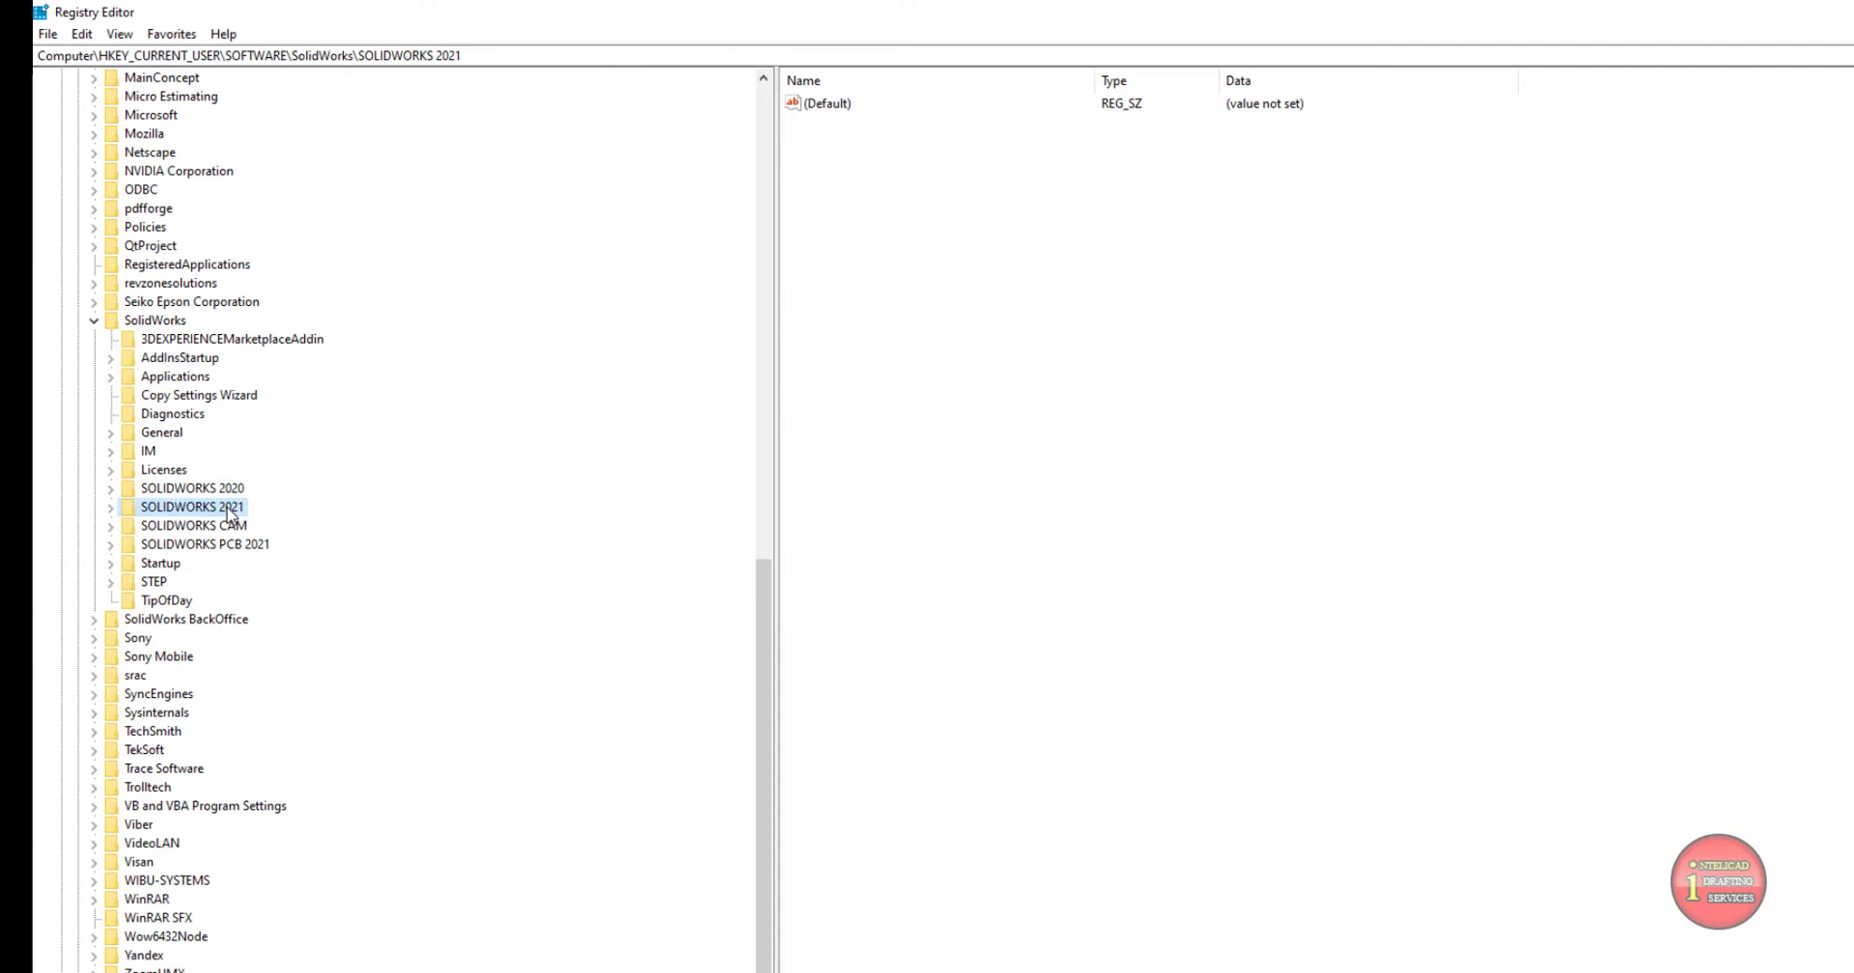
double_click(231, 510)
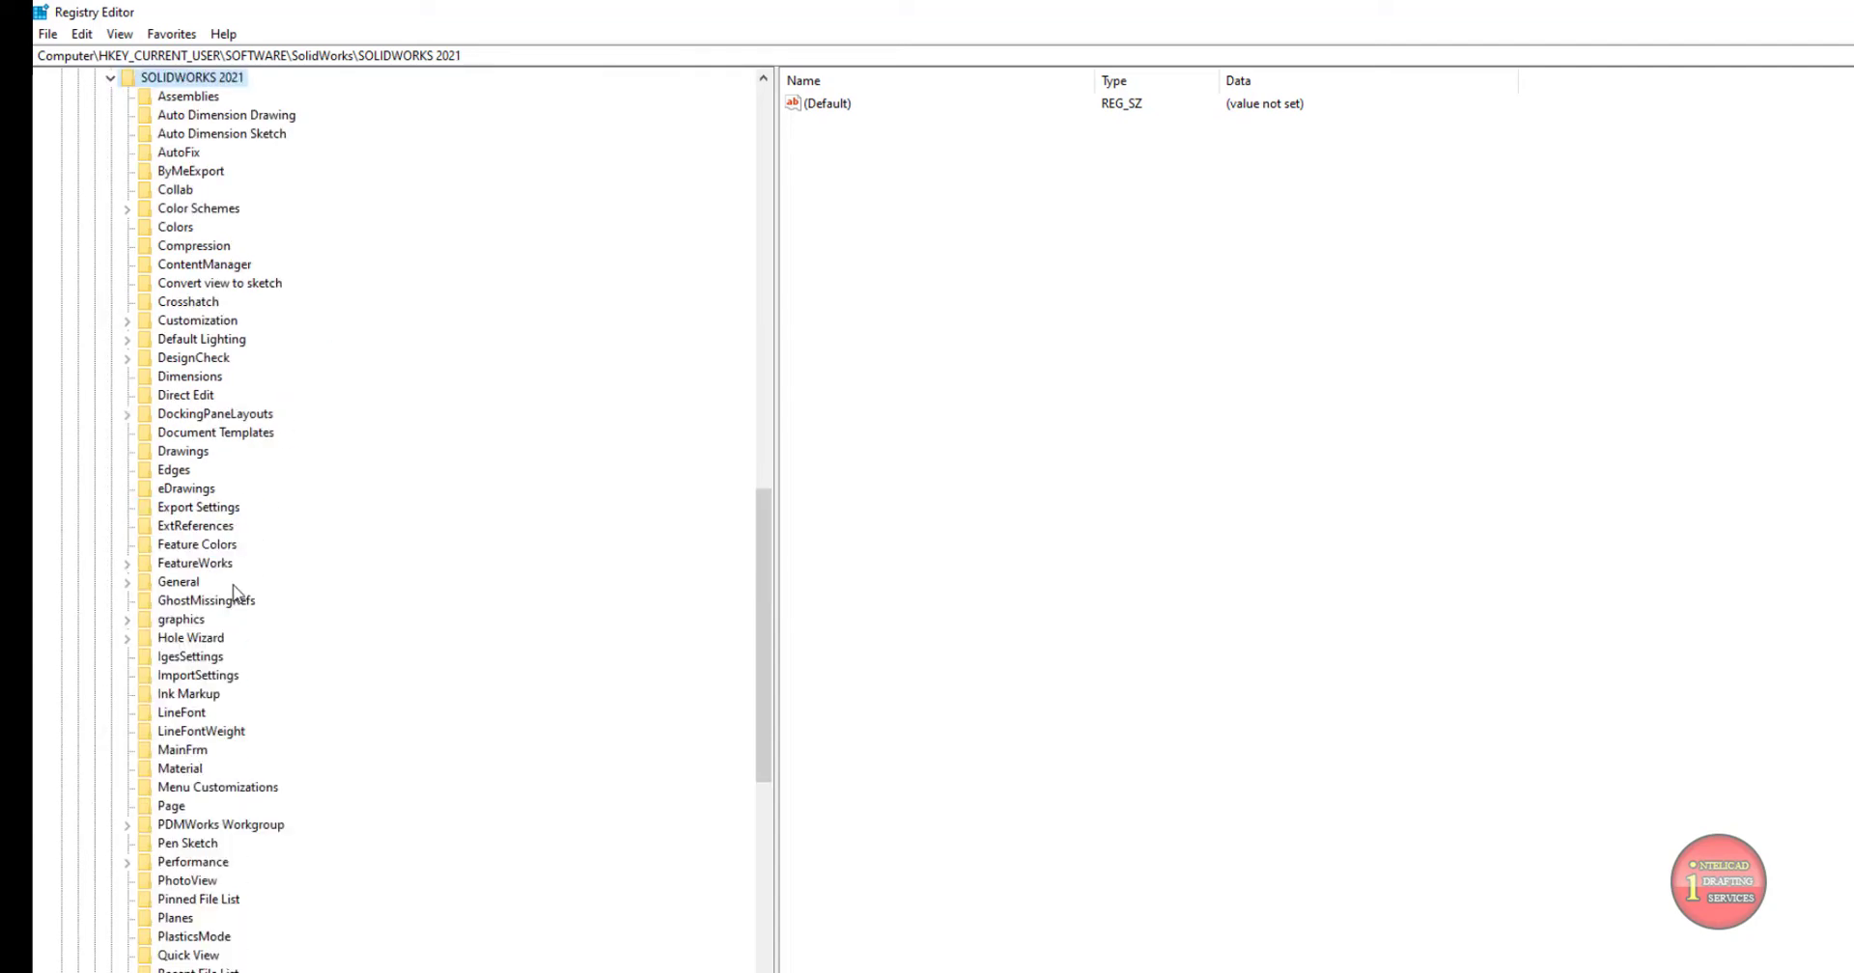
double_click(211, 862)
double_click(198, 880)
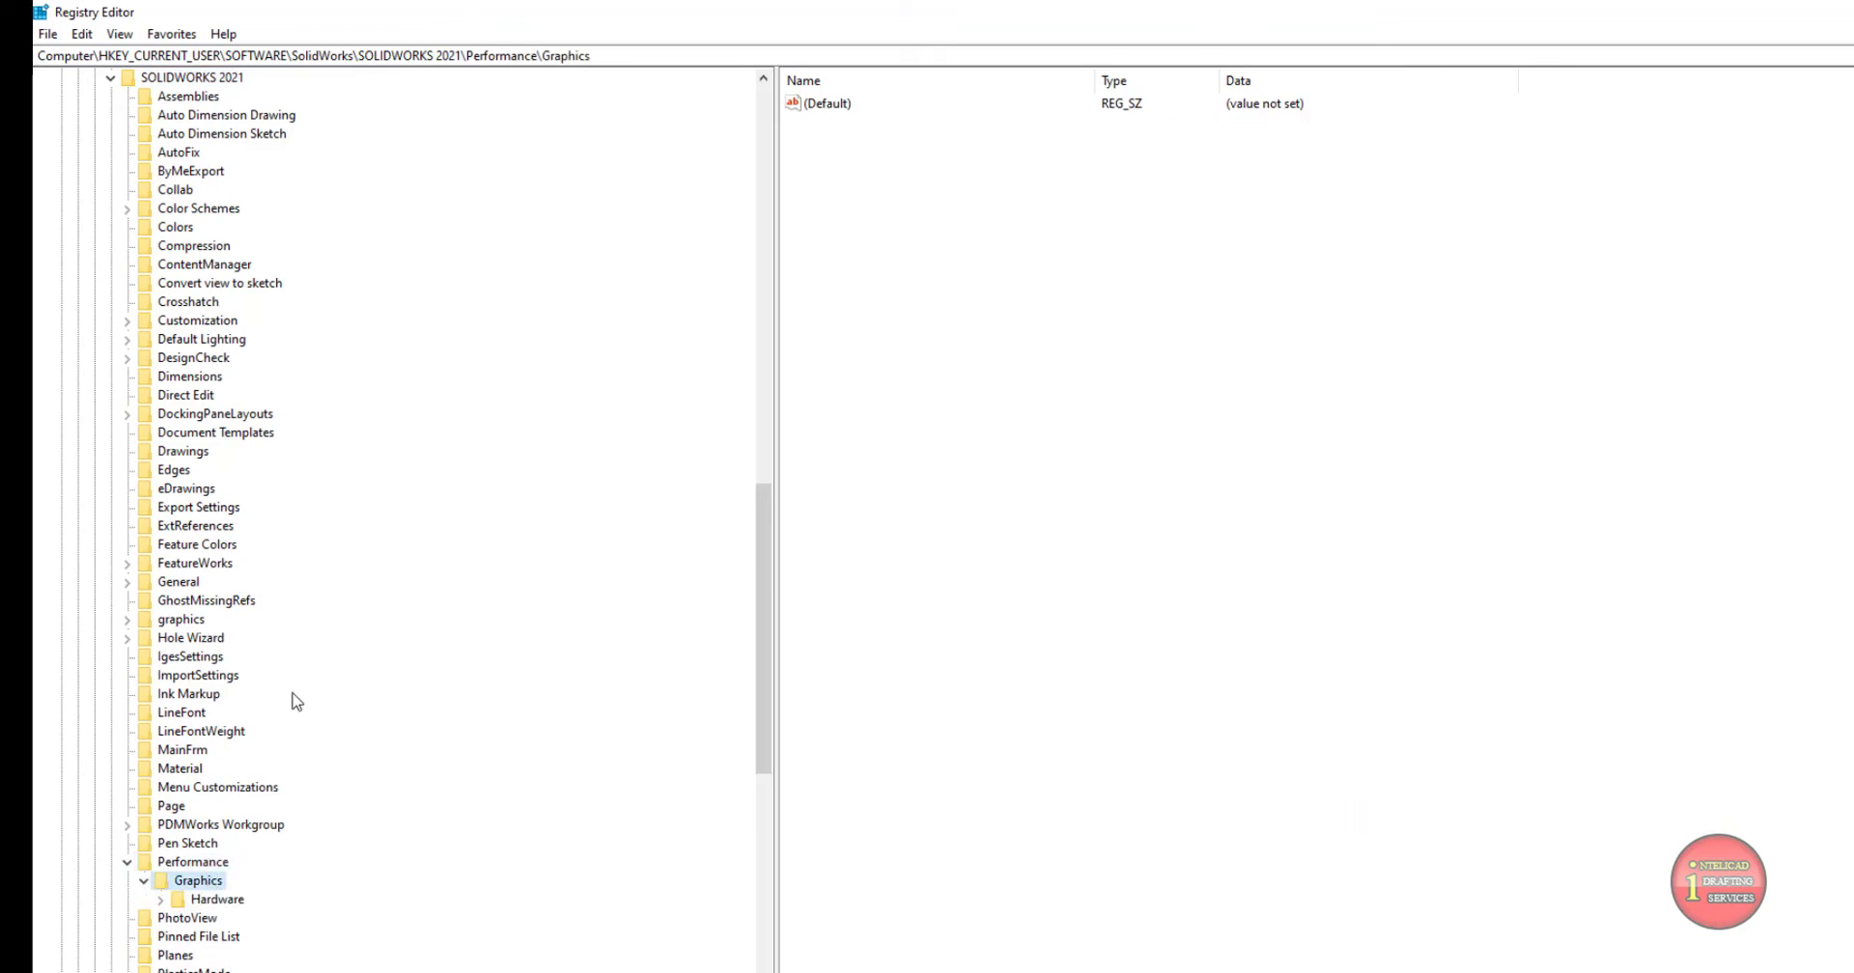
scroll(260, 618, down, 6)
double_click(217, 560)
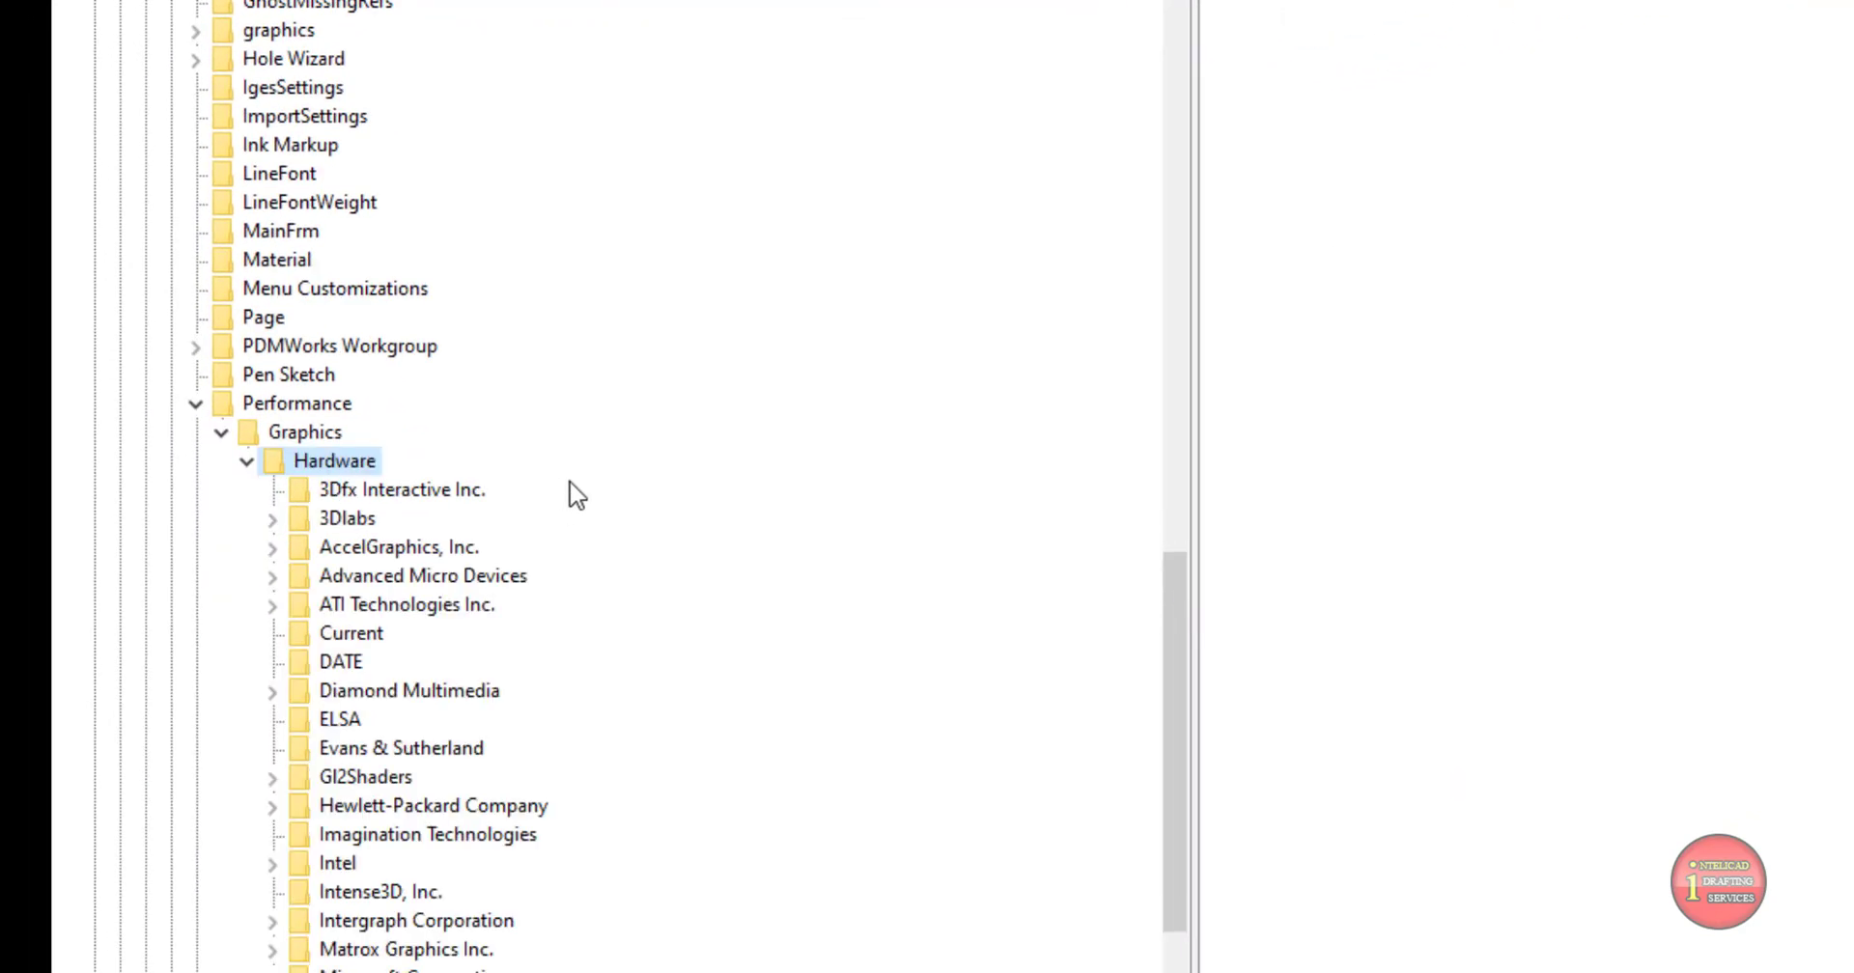
scroll(576, 495, down, 4)
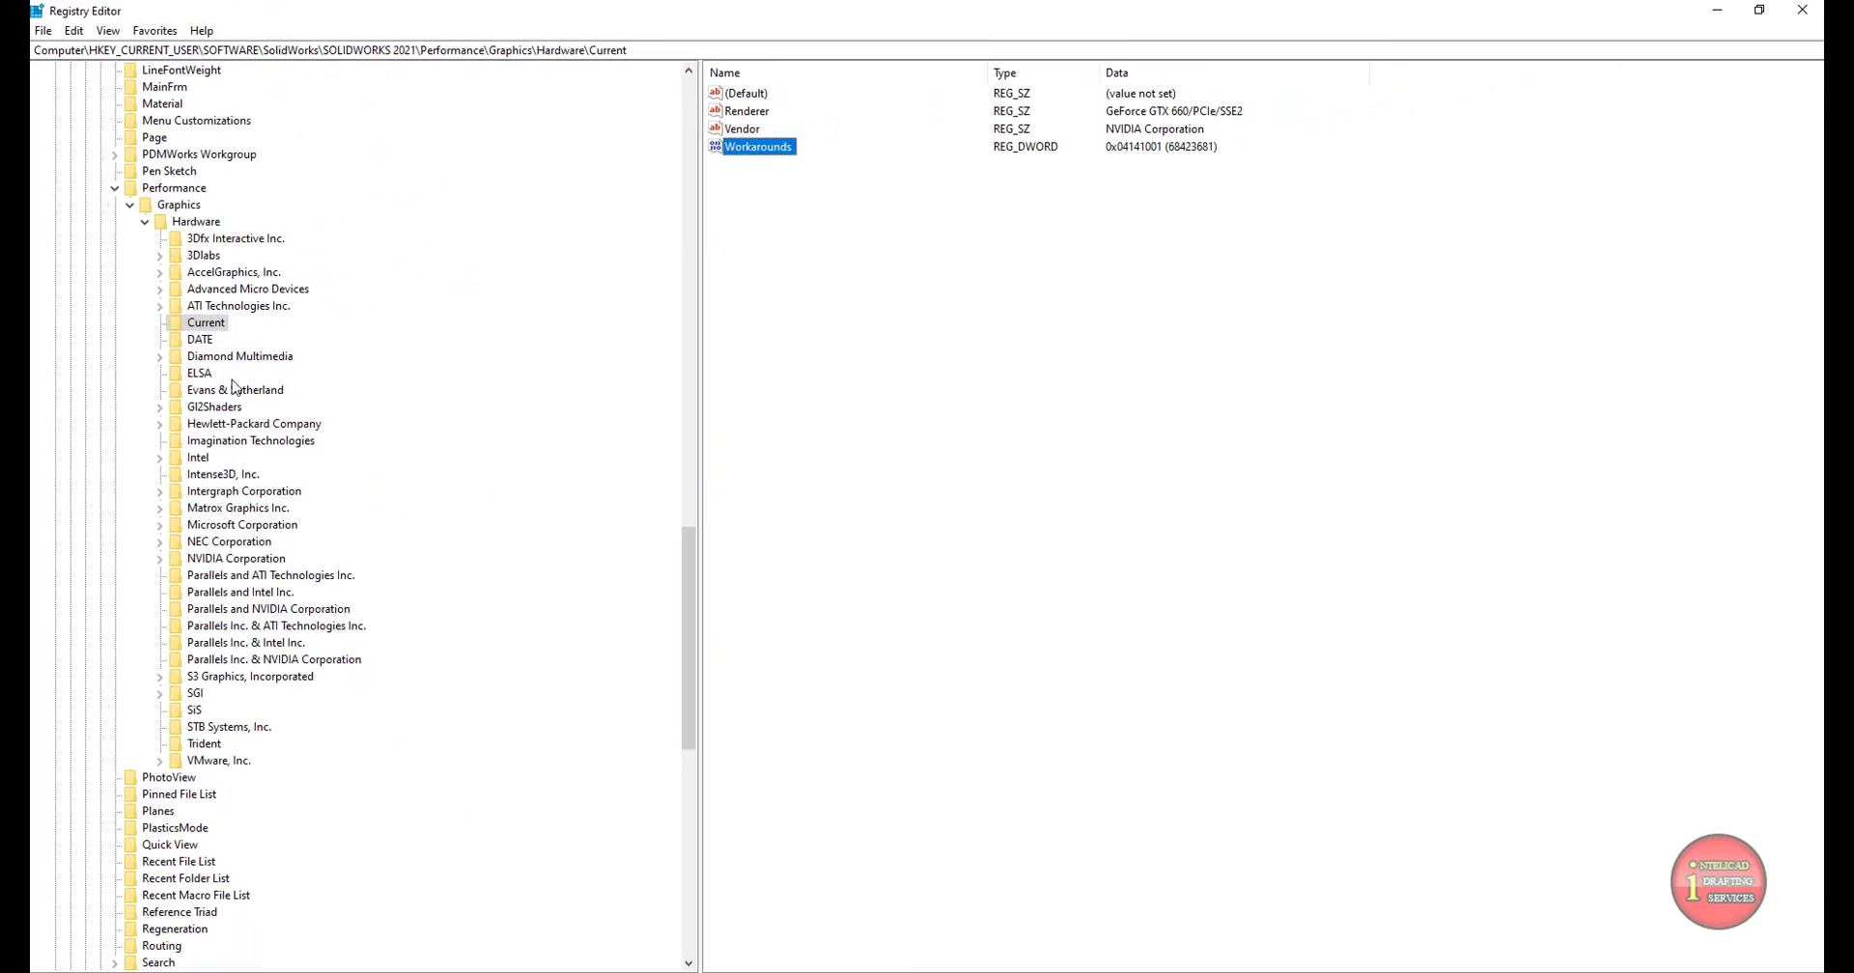
Expand the 2021 Gl2Shaders key and review the NV40 and Other subkey values.
double_click(212, 406)
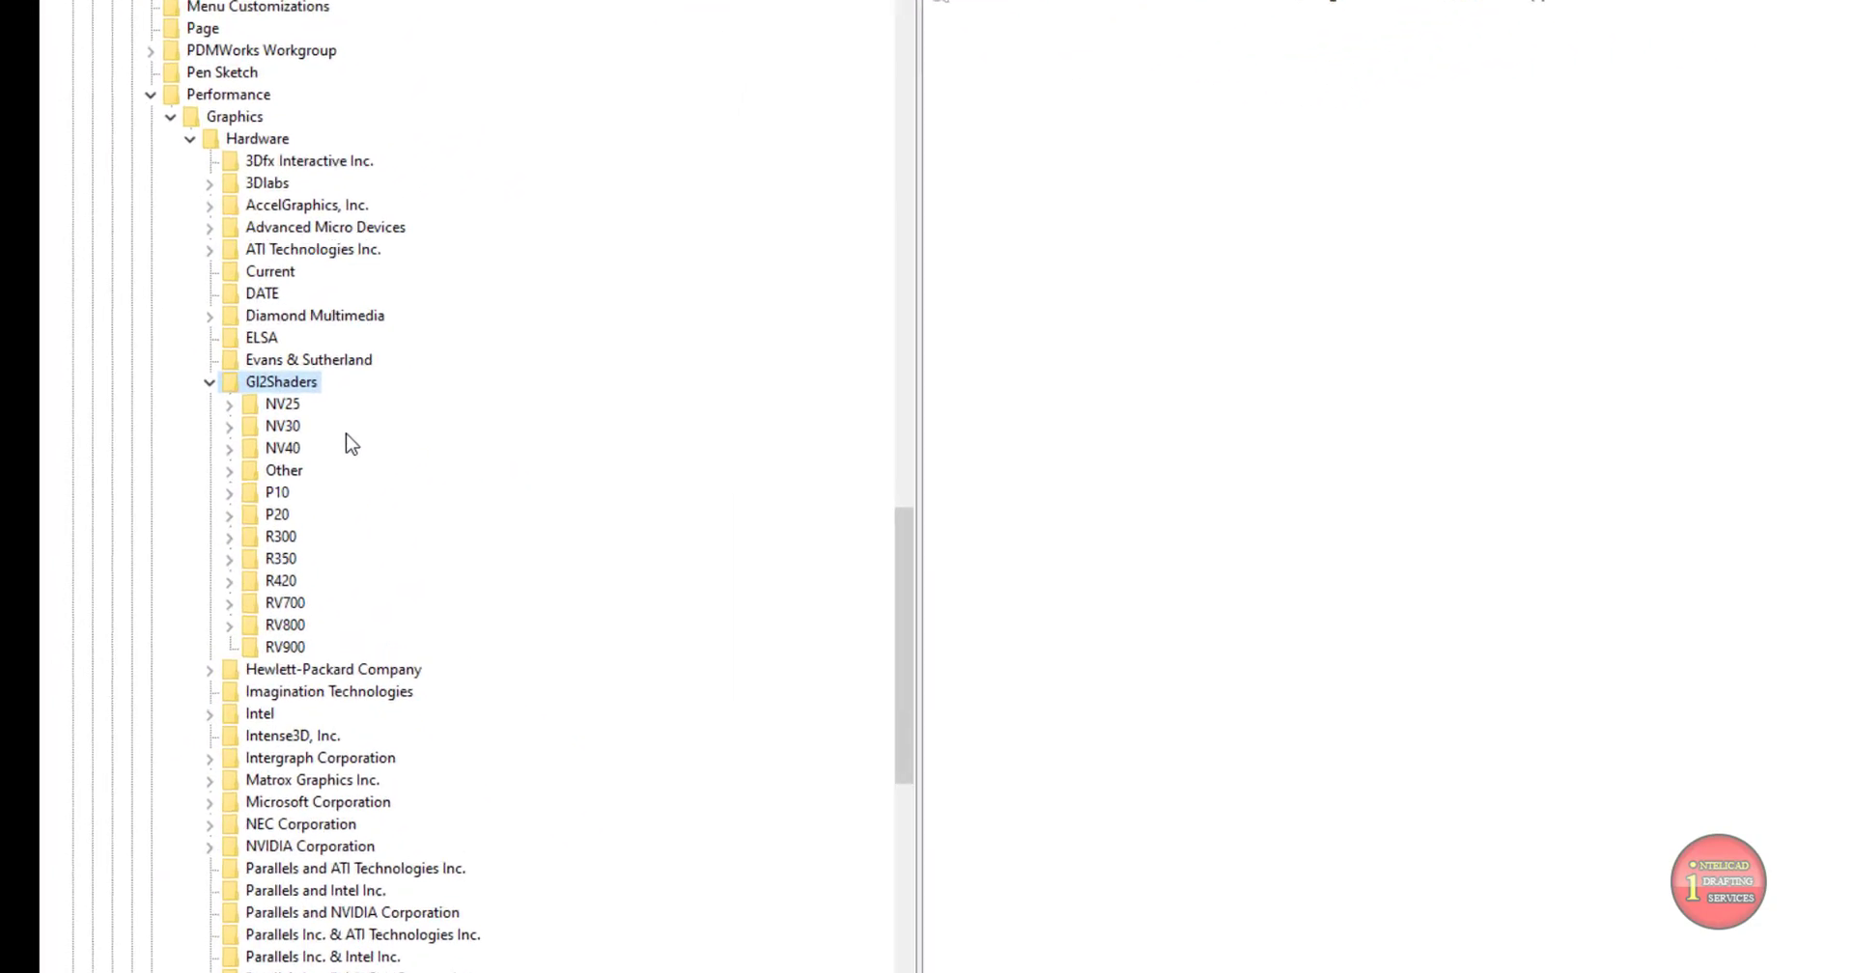
click(370, 39)
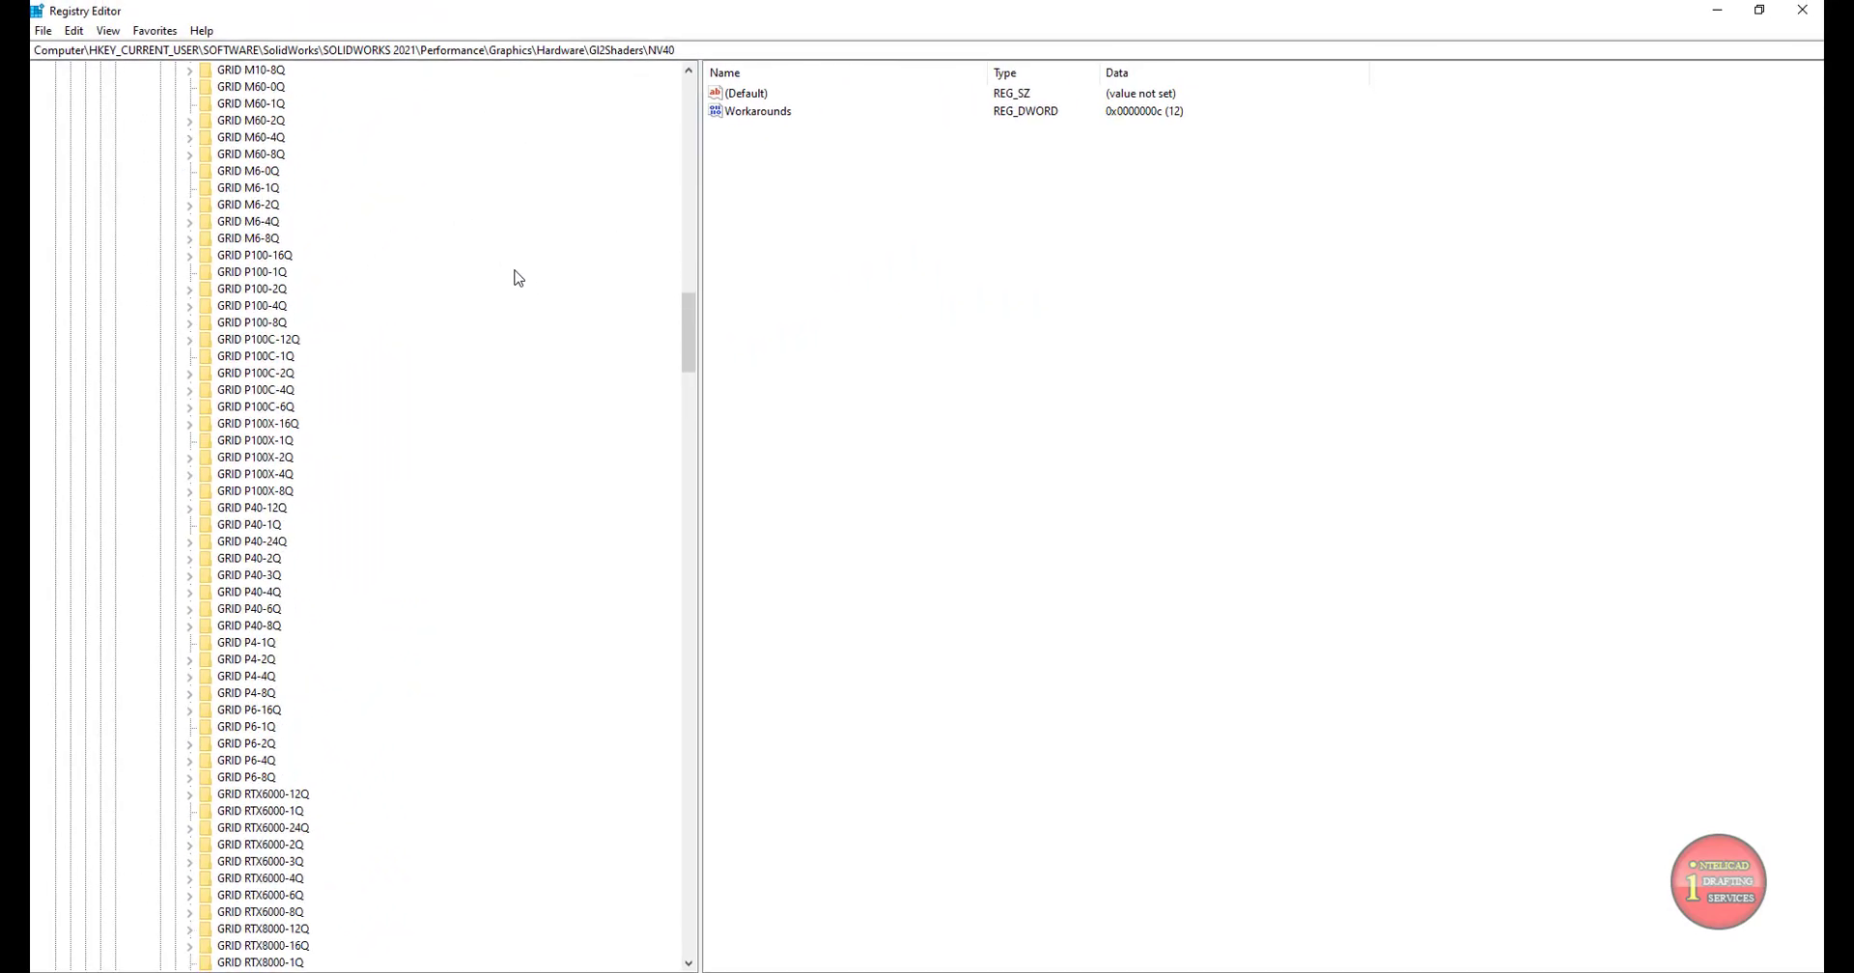
scroll(515, 278, down, 8)
scroll(515, 278, down, 8)
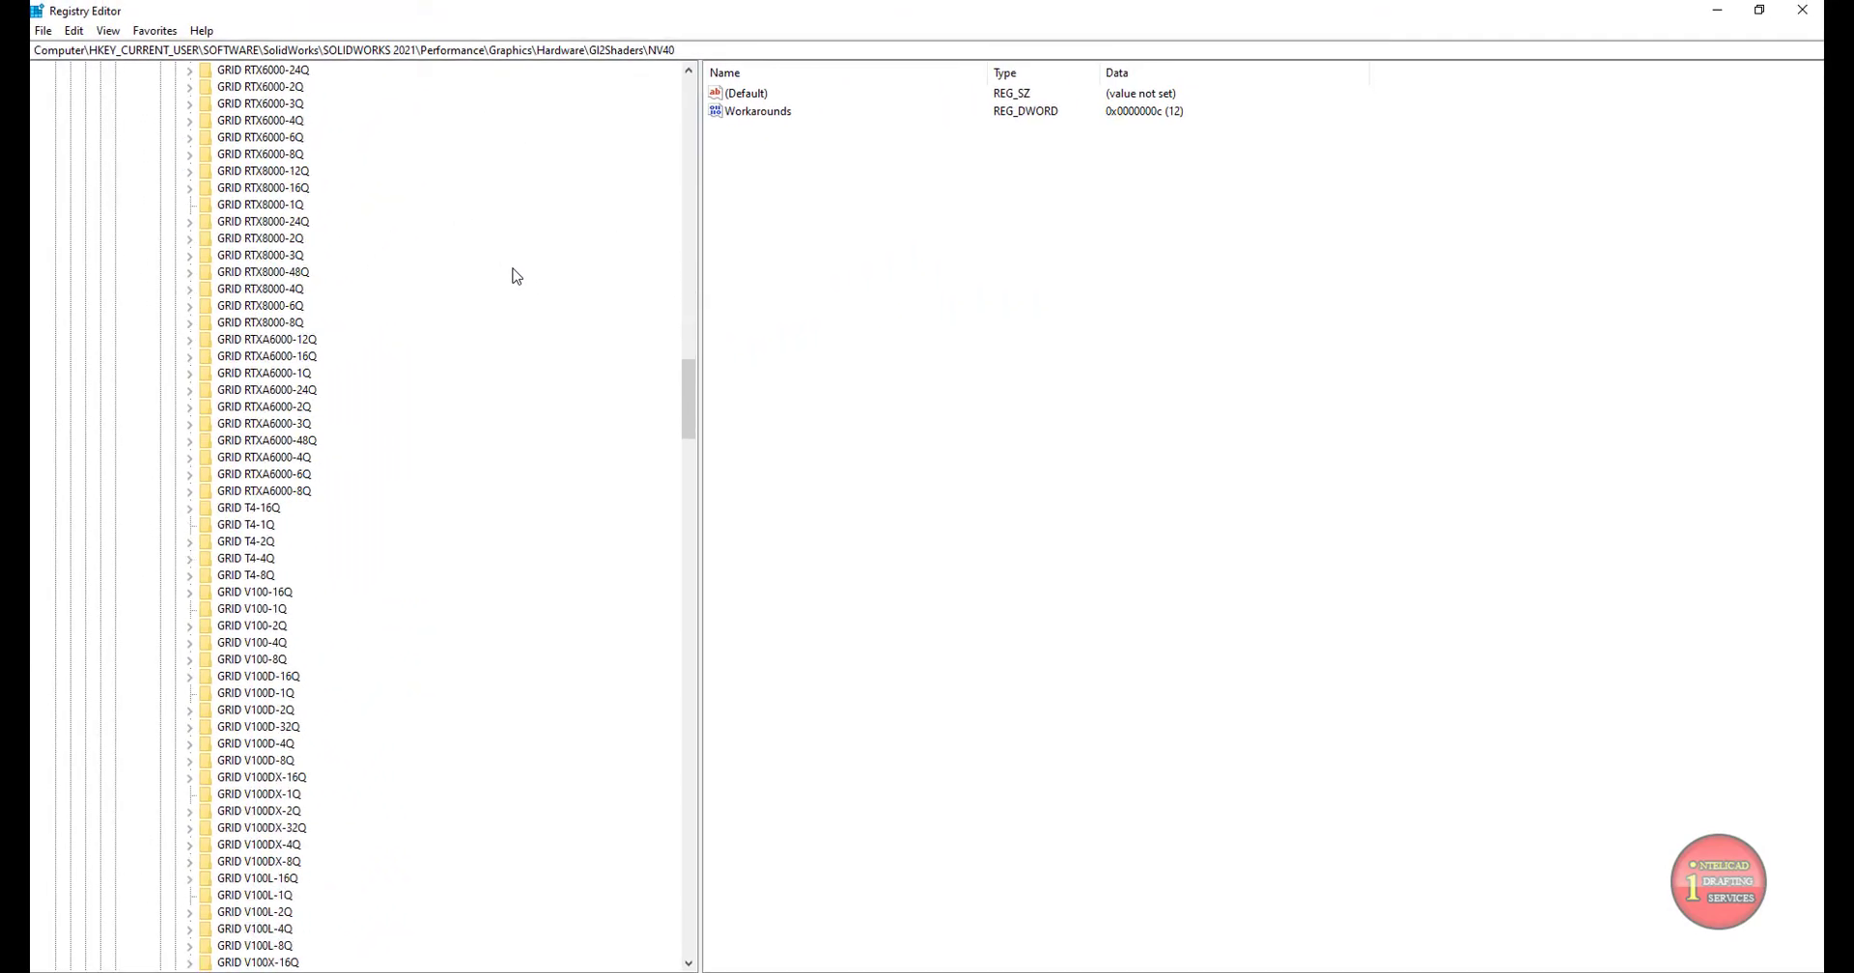
scroll(517, 278, down, 8)
scroll(520, 278, down, 8)
scroll(519, 277, down, 8)
scroll(520, 278, down, 8)
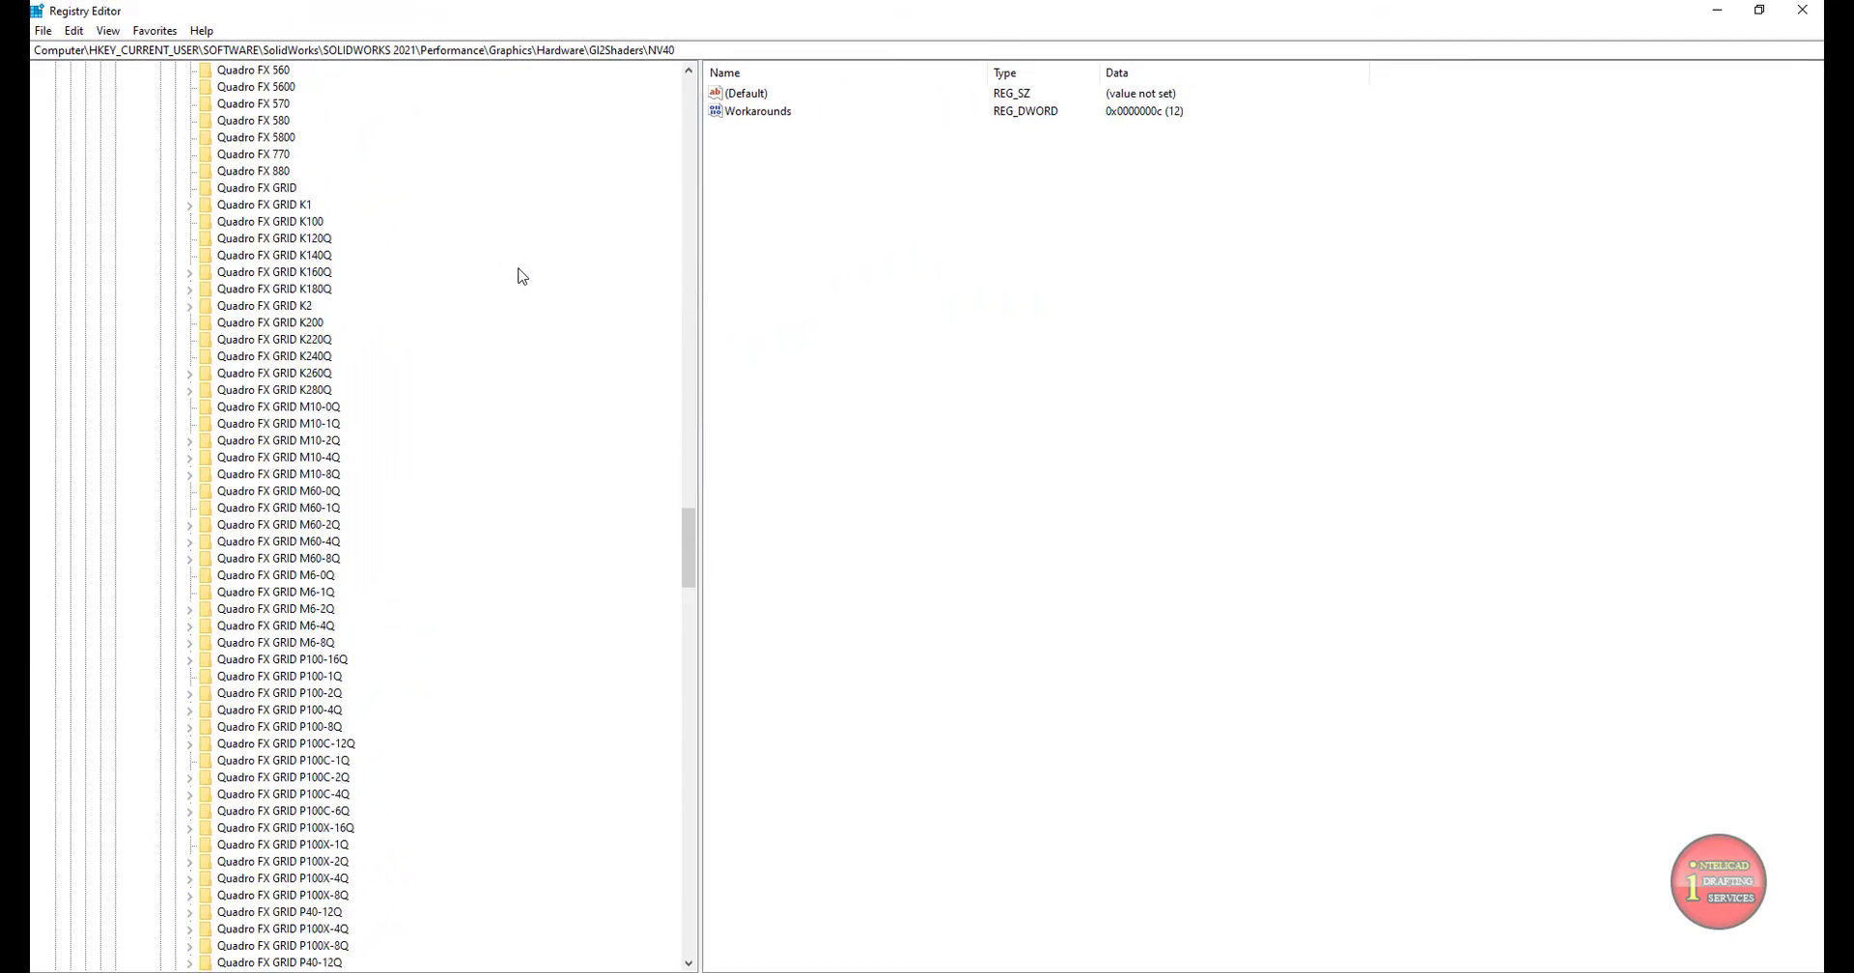
scroll(519, 278, down, 8)
scroll(521, 276, down, 8)
scroll(521, 276, down, 8)
scroll(522, 277, down, 8)
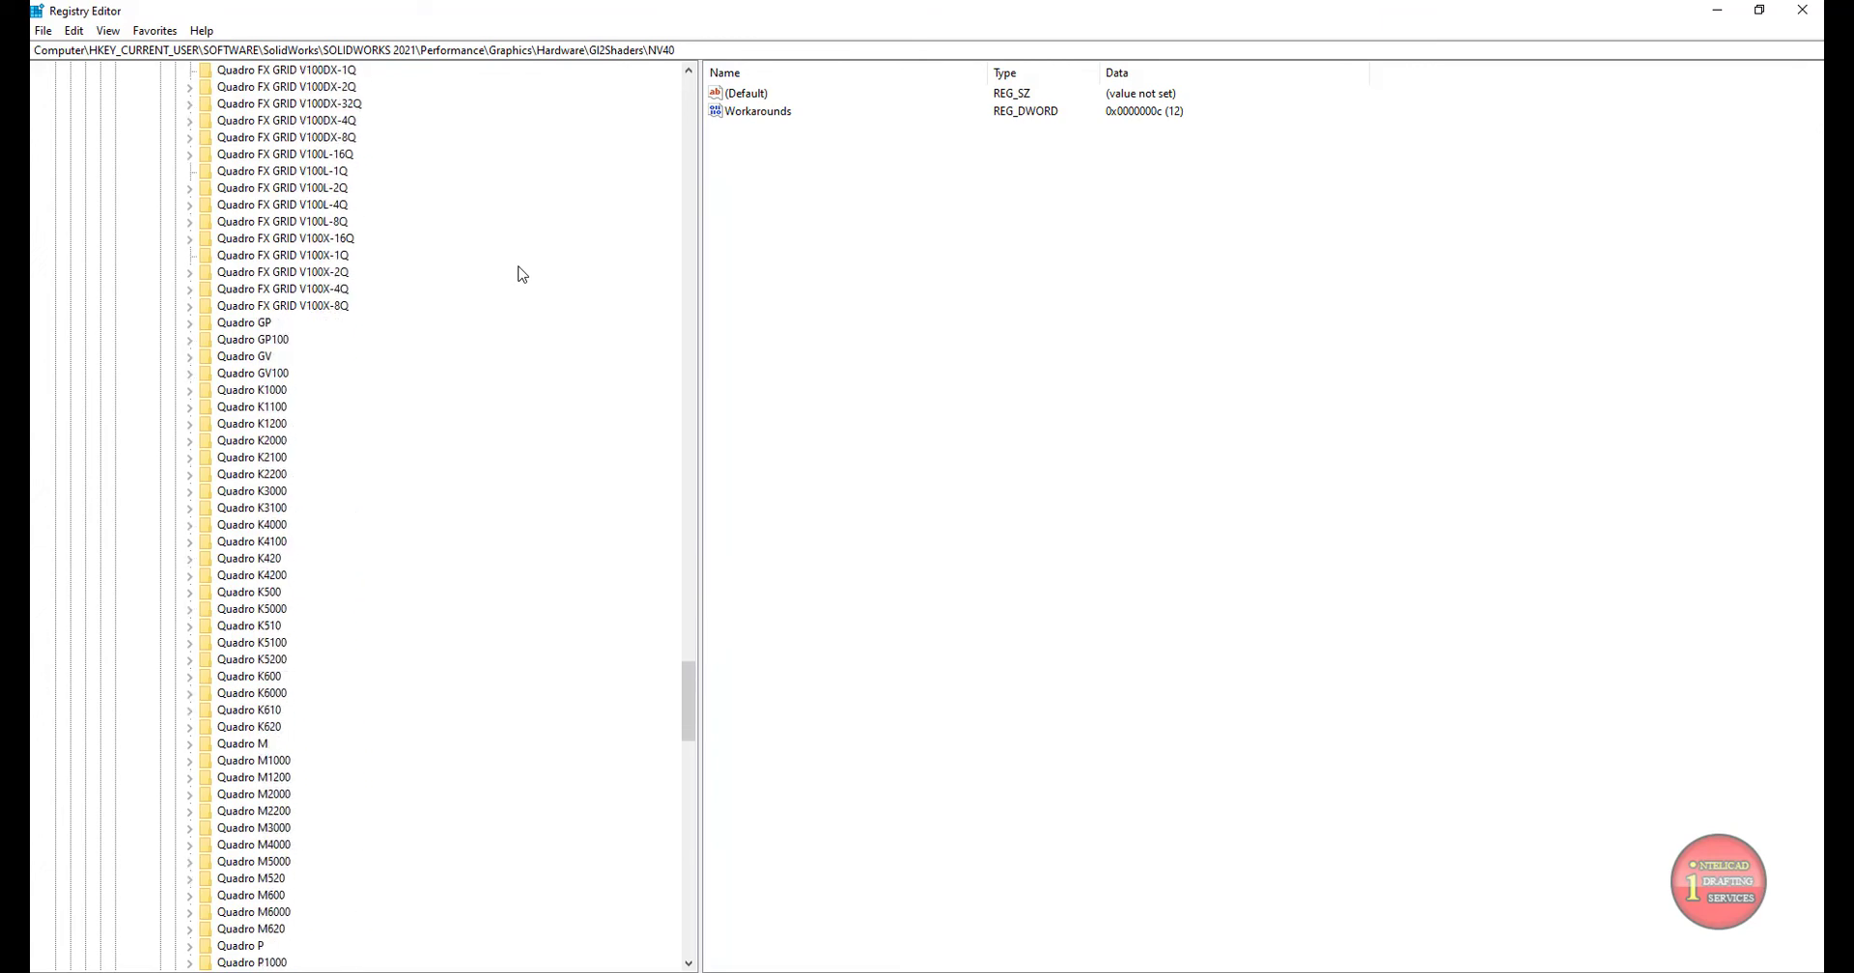
scroll(521, 276, down, 8)
scroll(523, 274, down, 8)
scroll(522, 273, down, 5)
scroll(522, 273, down, 7)
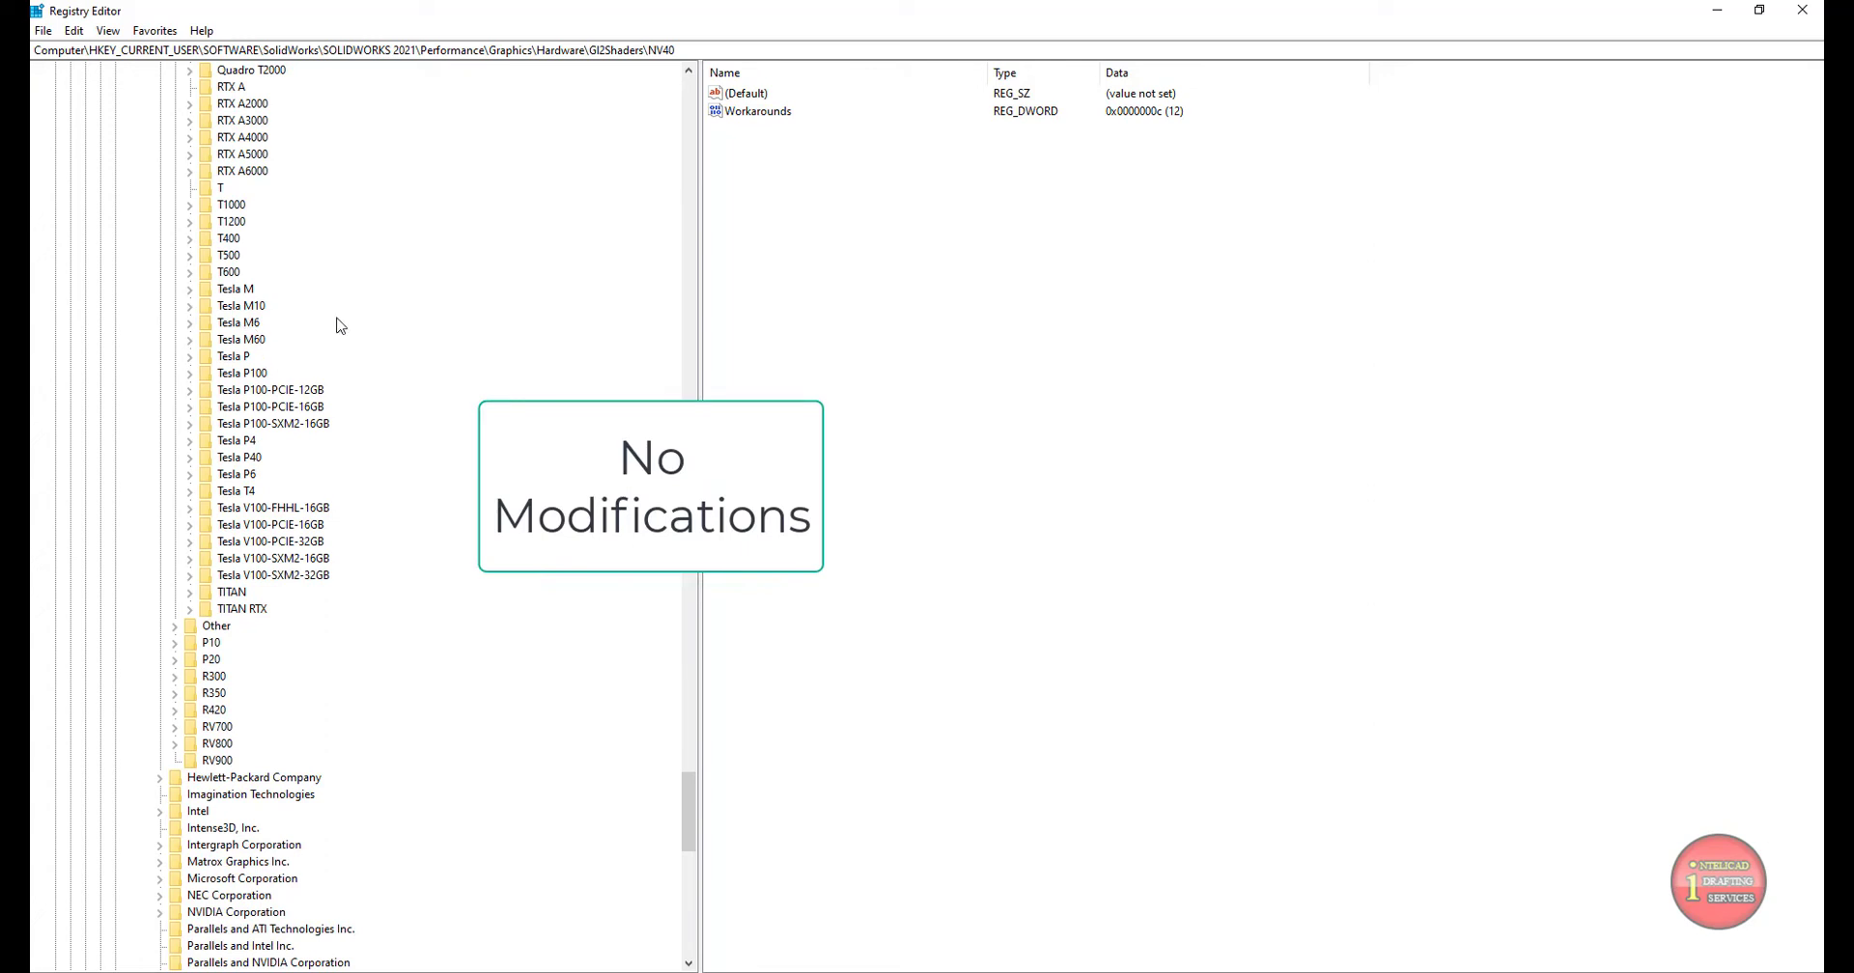
scroll(340, 328, up, 4)
double_click(215, 828)
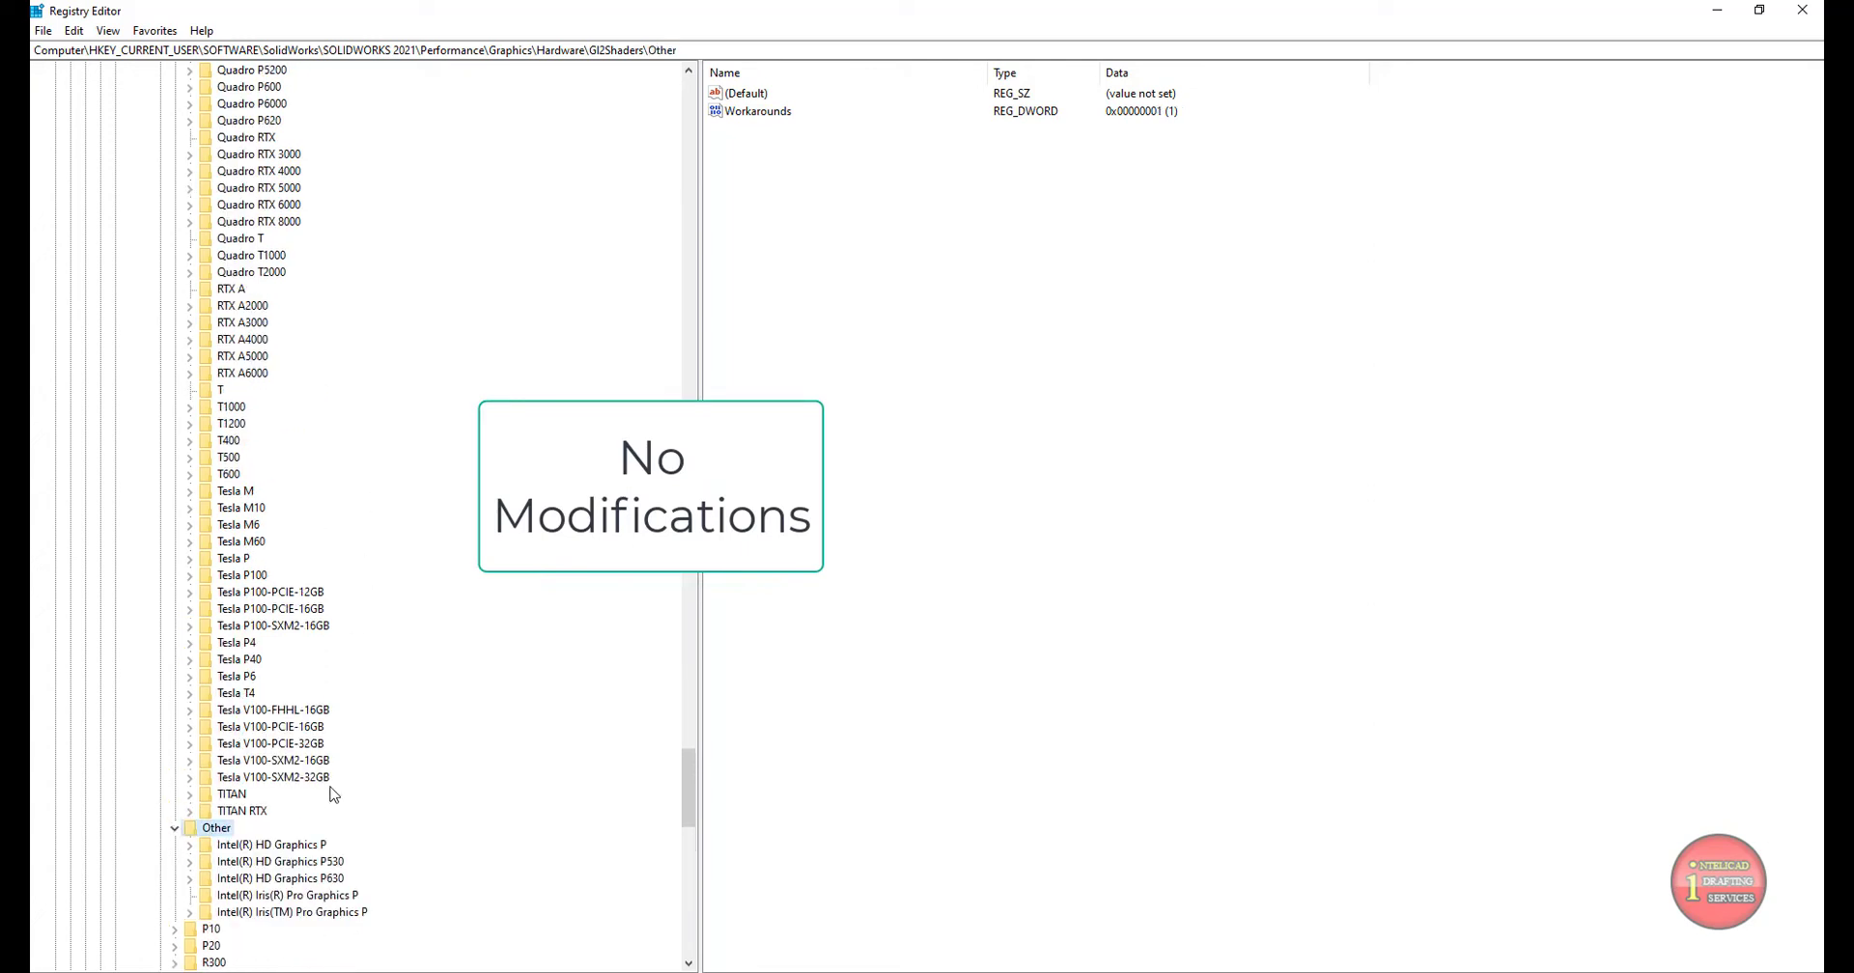
Expand NVIDIA Corporation > GeForce and view the first and second subkeys' Workarounds values.
scroll(319, 801, down, 5)
scroll(333, 794, down, 3)
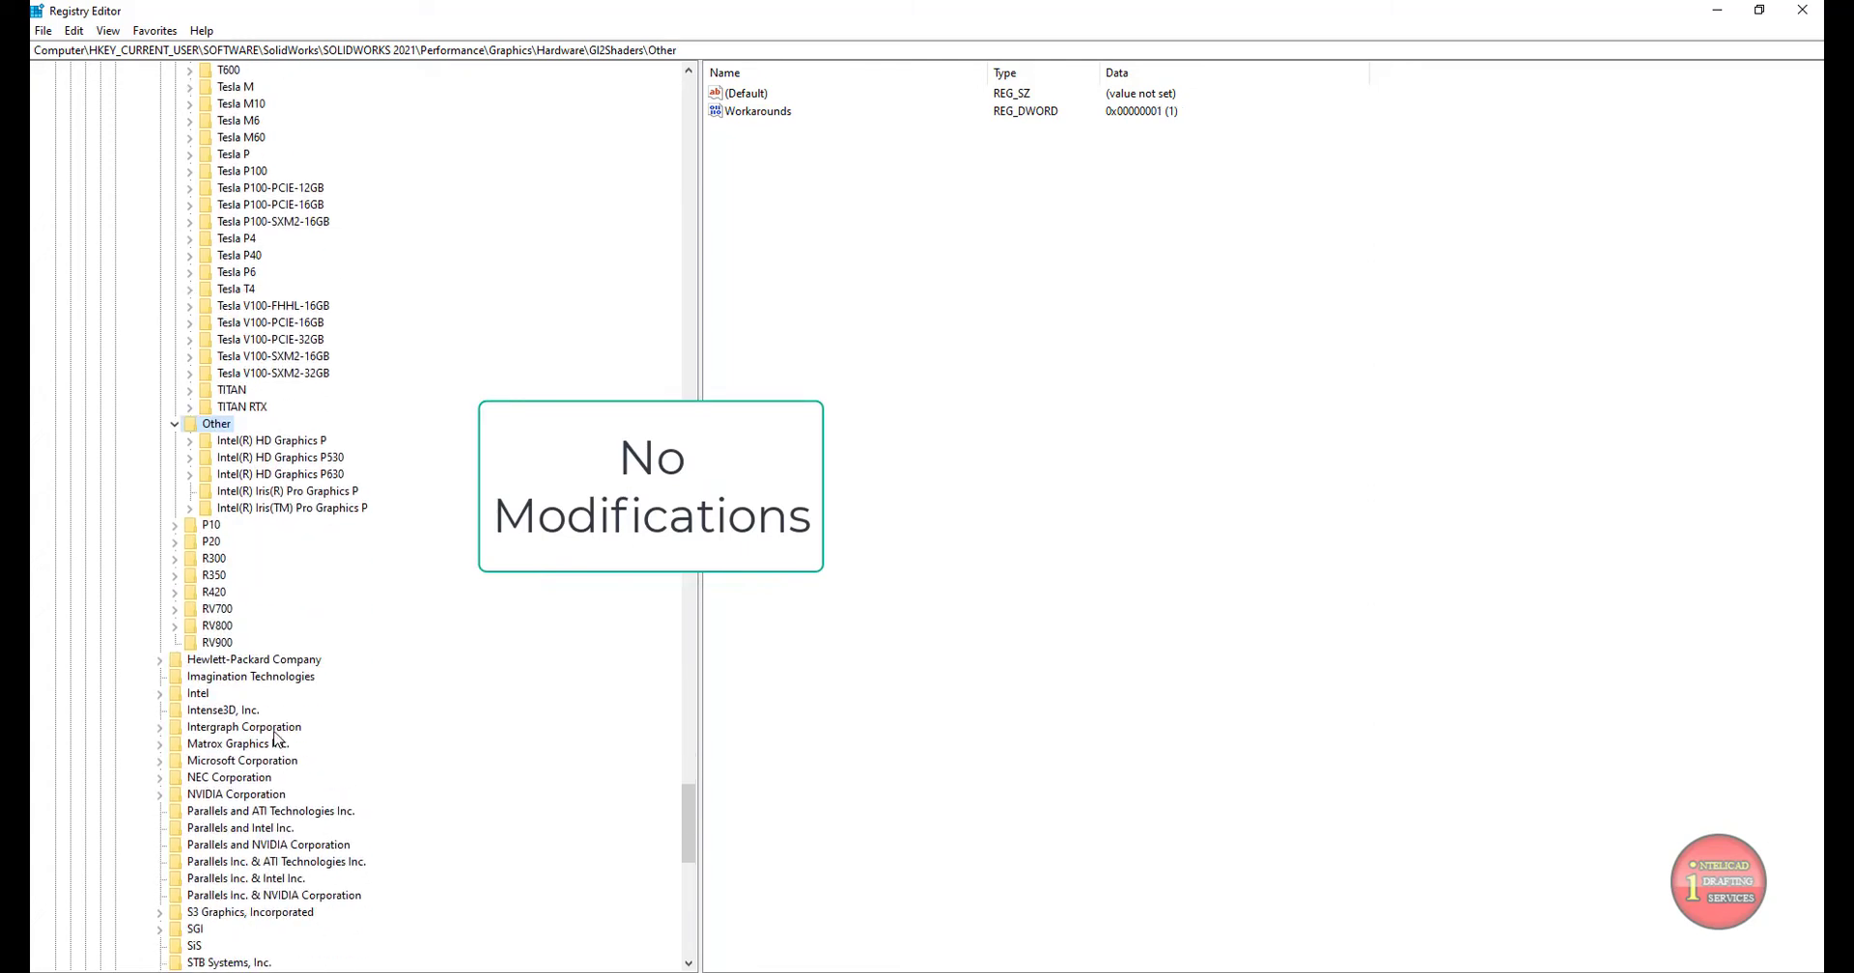
double_click(237, 794)
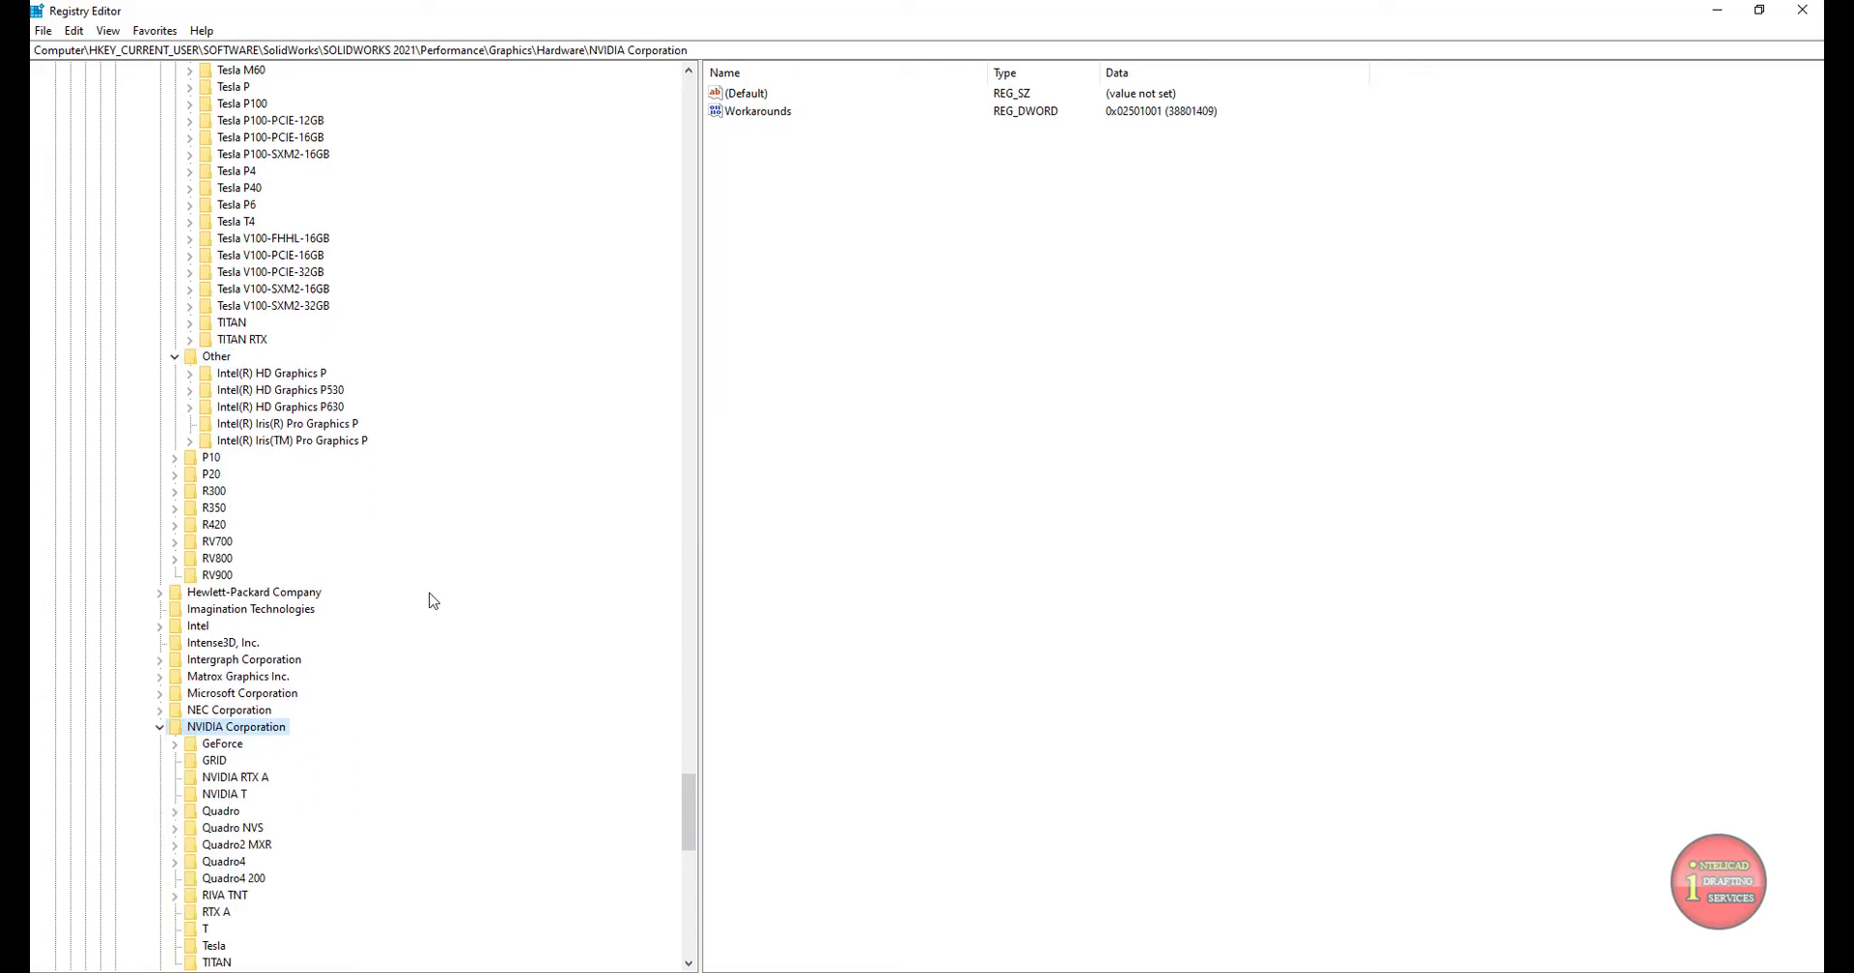
scroll(416, 618, down, 4)
double_click(241, 596)
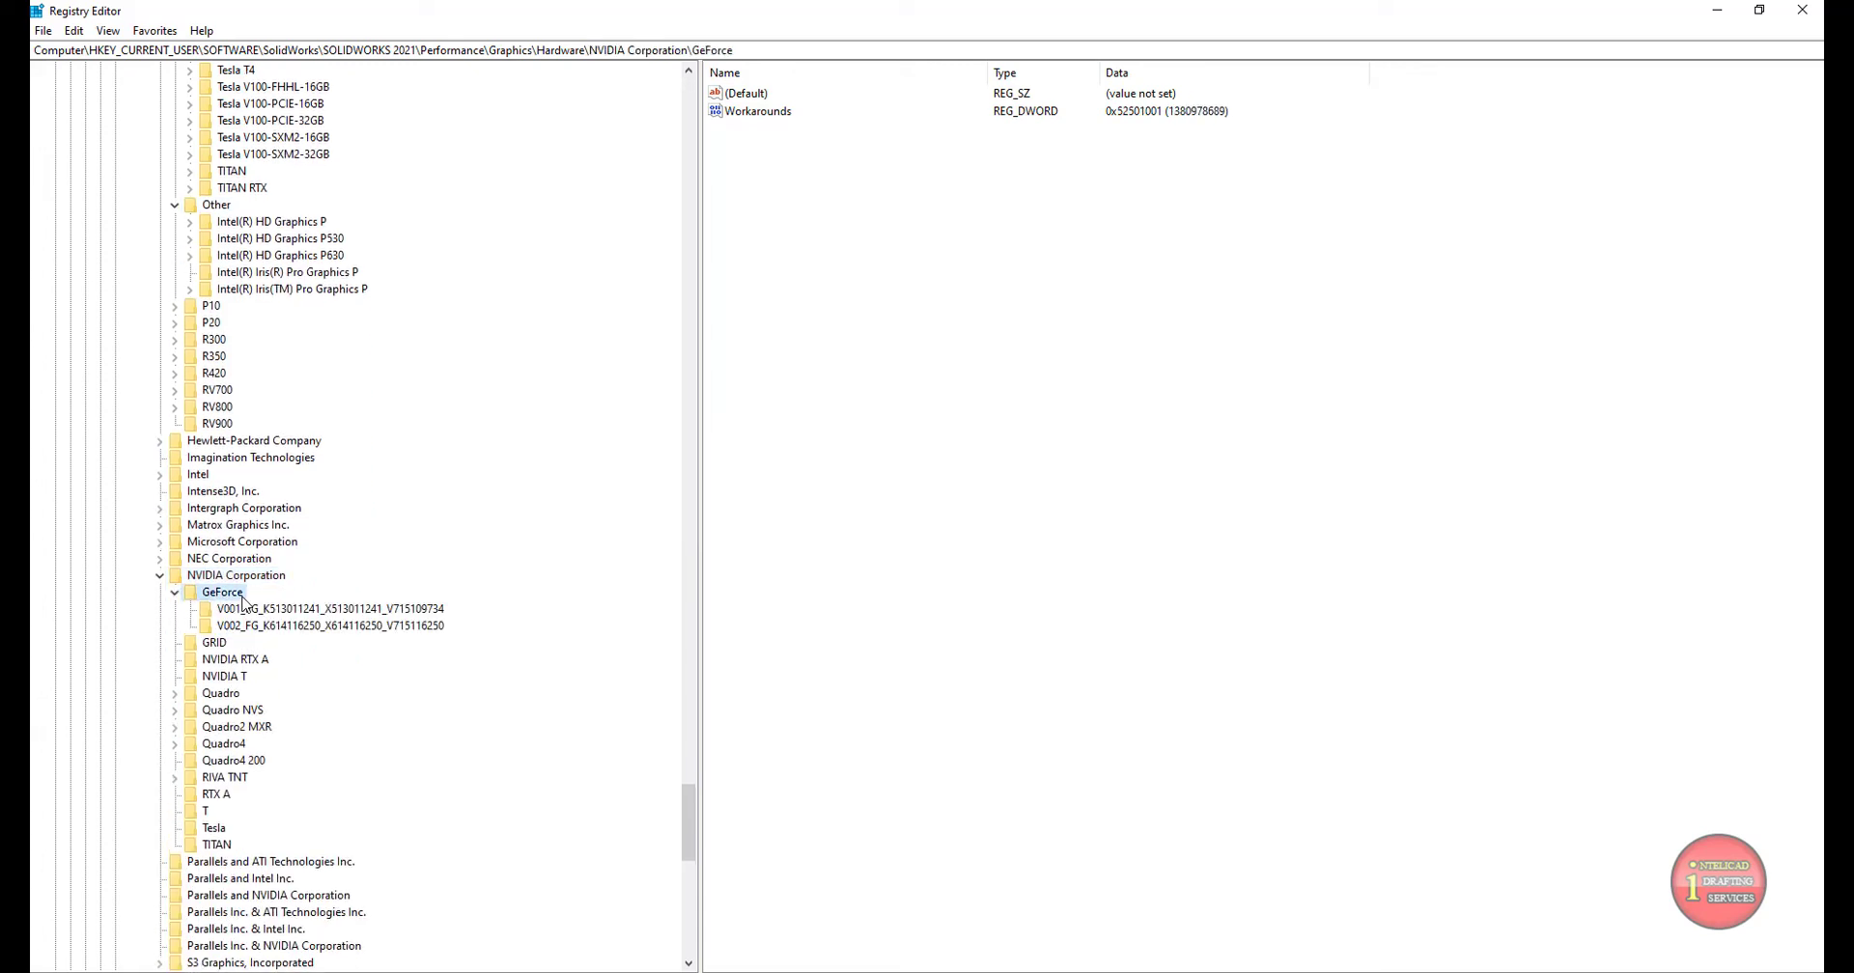
click(352, 609)
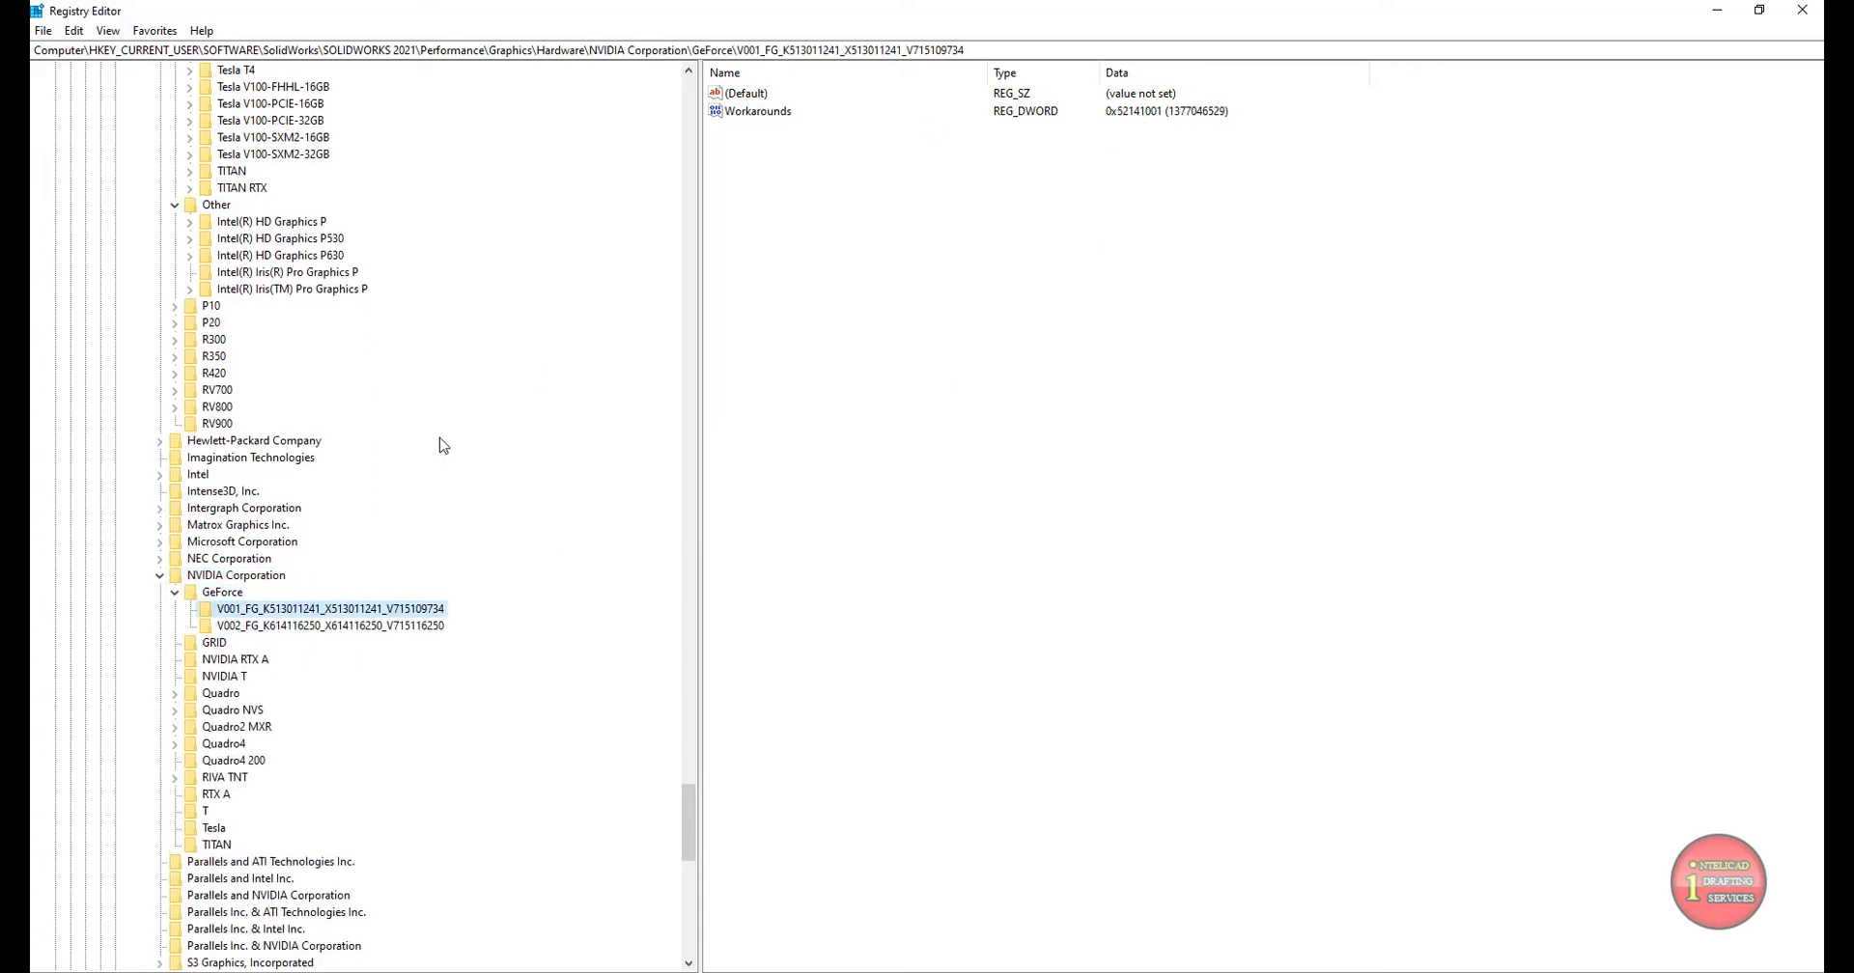
click(349, 627)
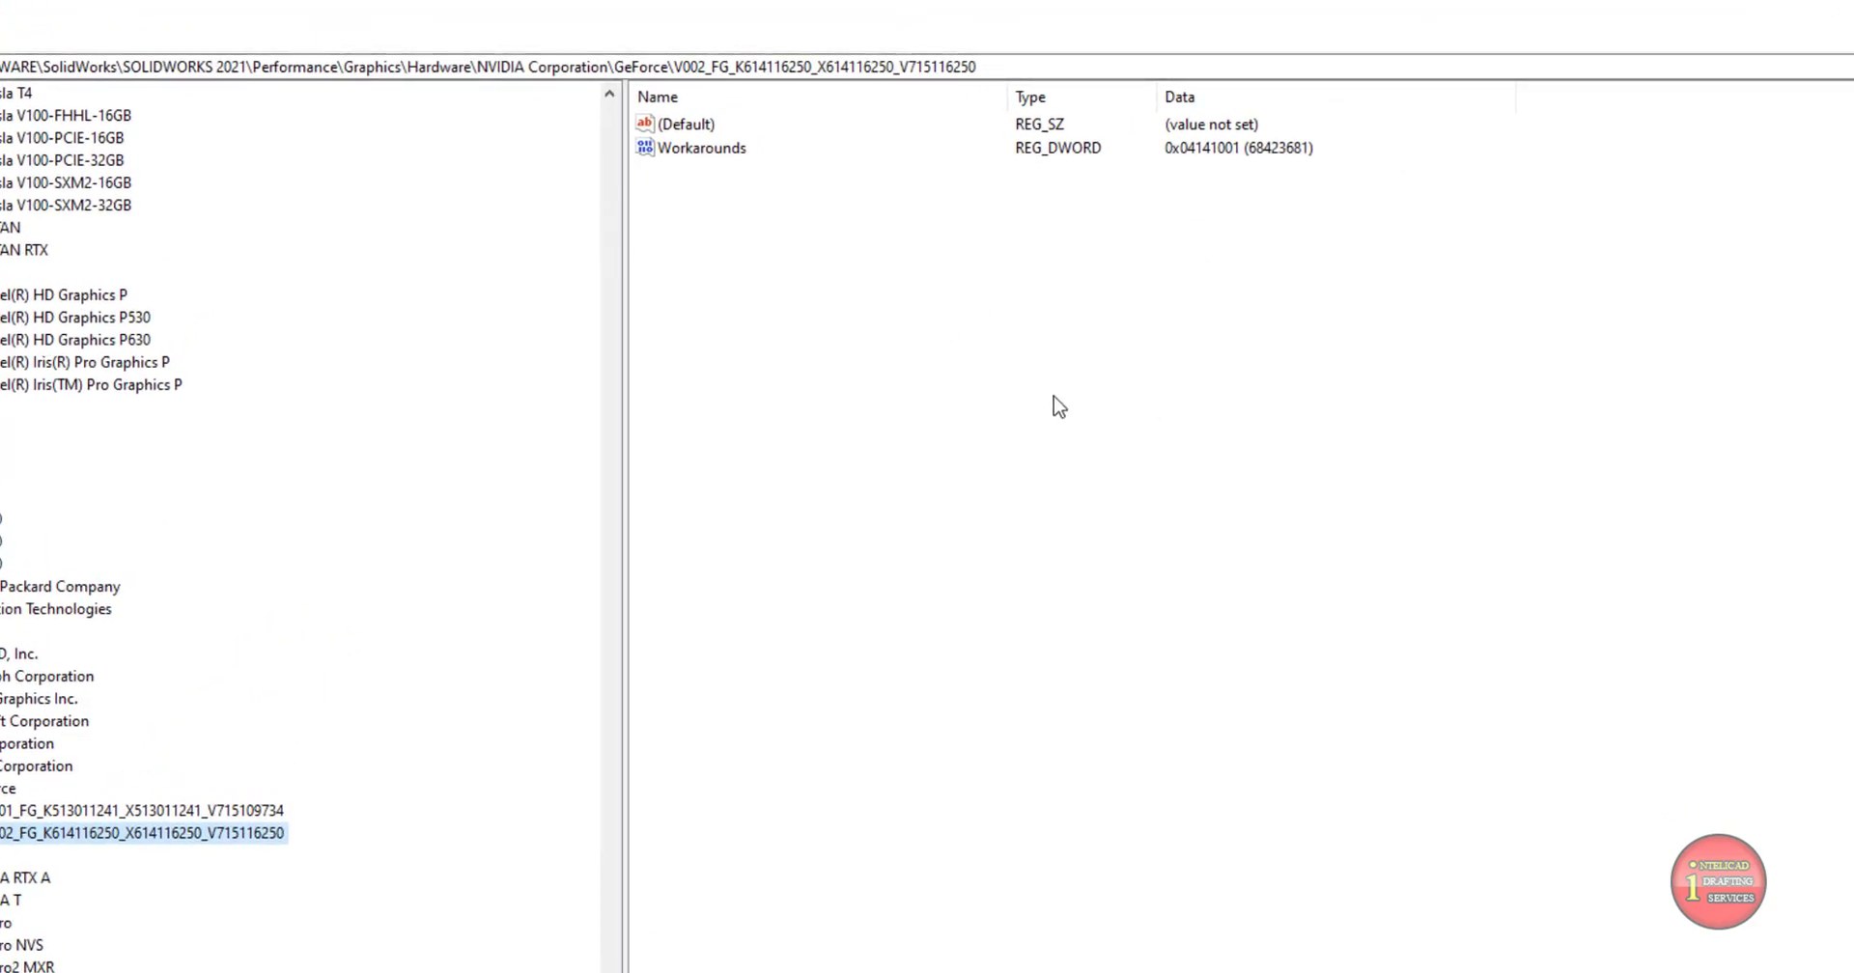
Inspect the Intel(R) Iris(TM) Pro Graphics P key, then scroll back up the registry tree.
right_click(130, 396)
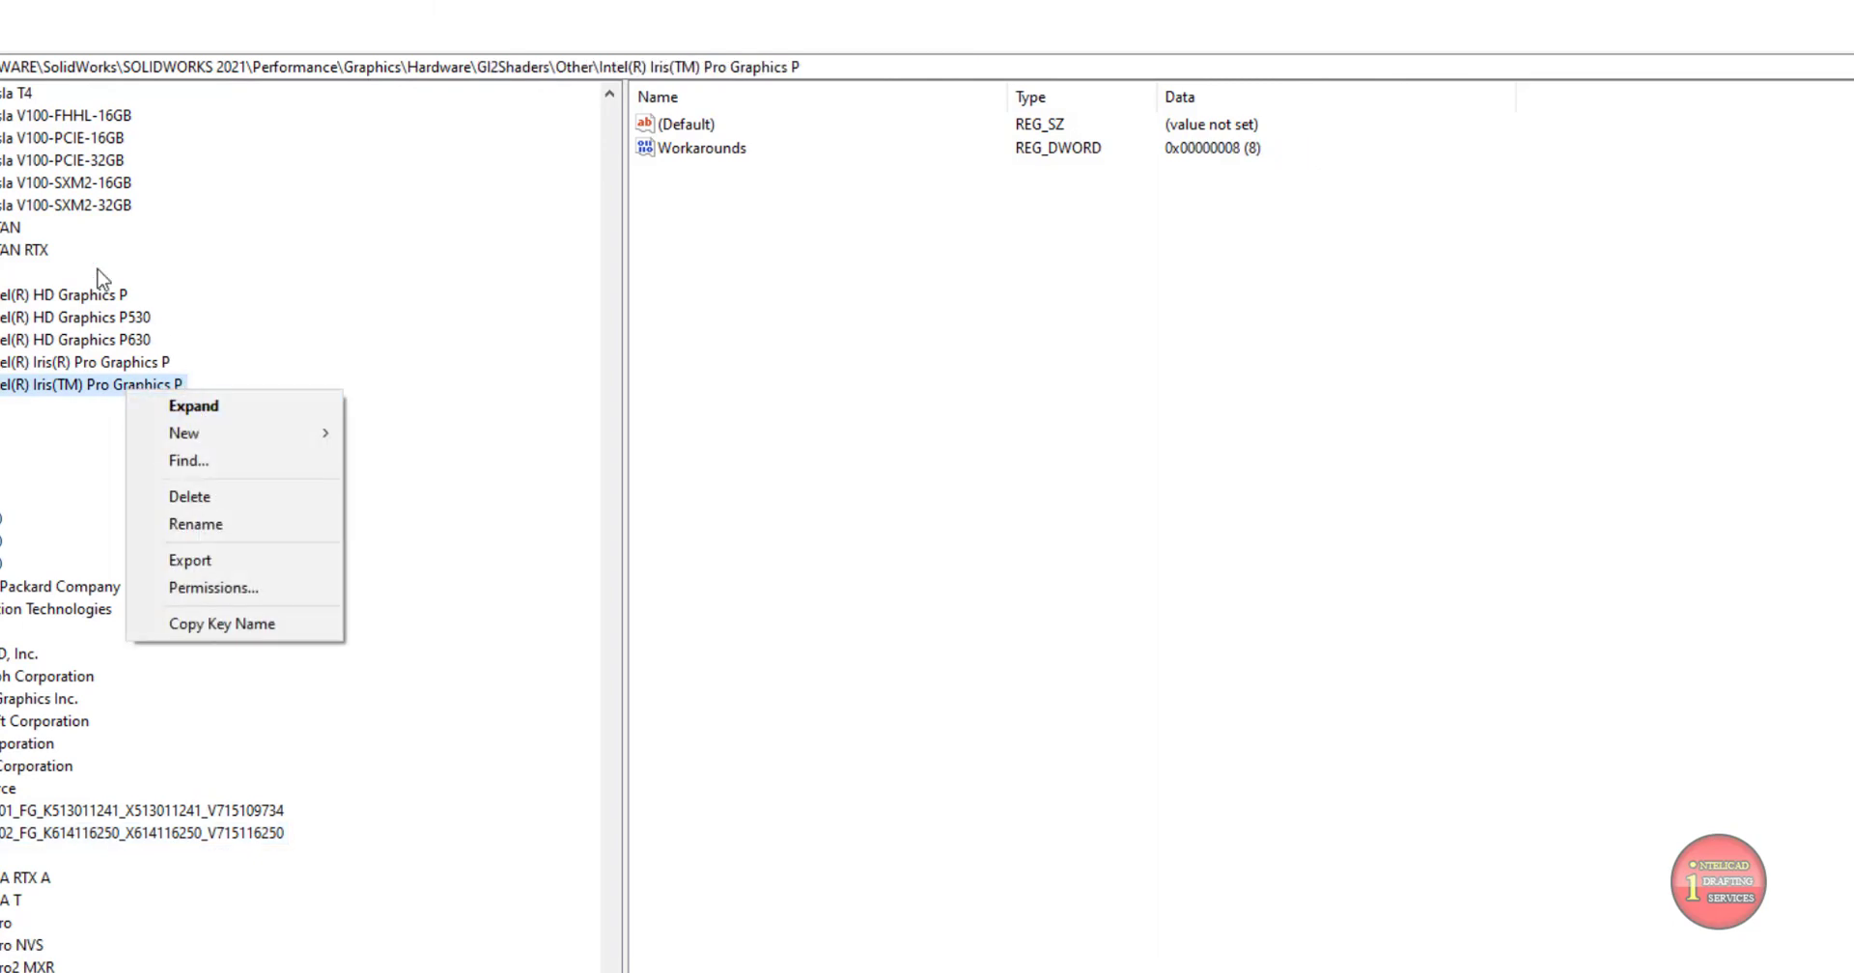
click(104, 313)
scroll(288, 249, up, 10)
scroll(288, 249, up, 10)
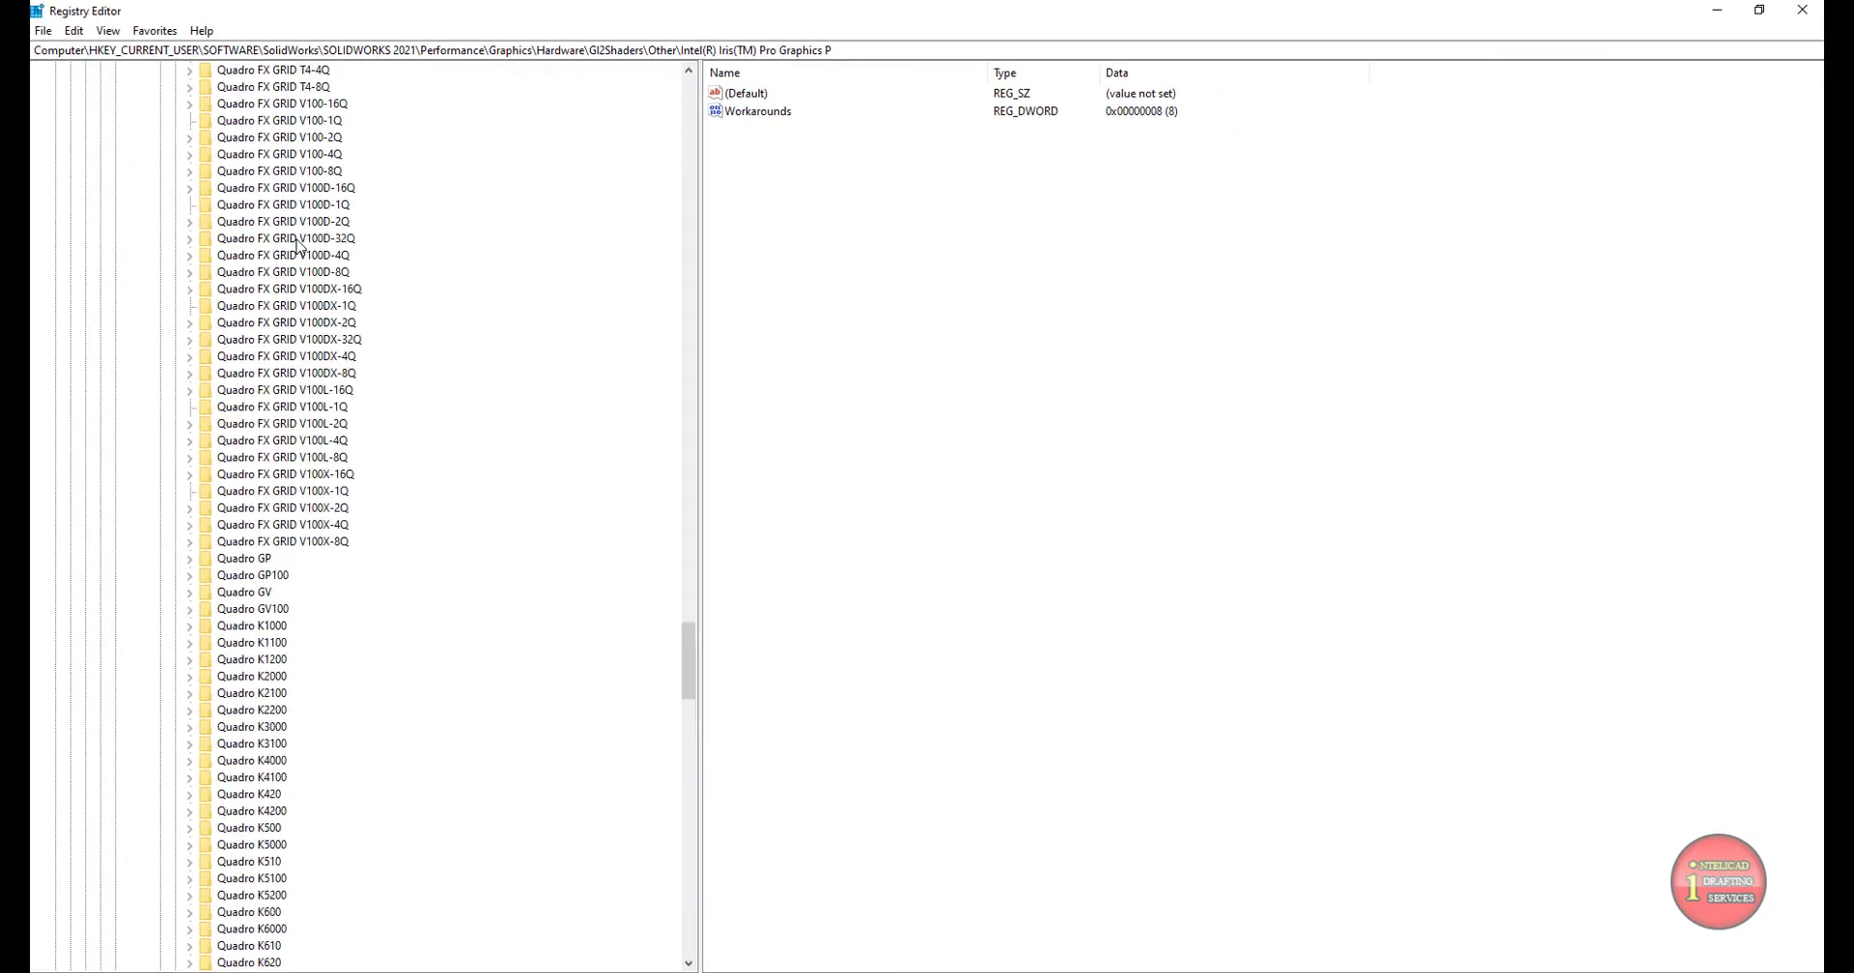
scroll(288, 256, up, 10)
scroll(288, 260, up, 10)
scroll(289, 266, up, 10)
scroll(289, 269, up, 10)
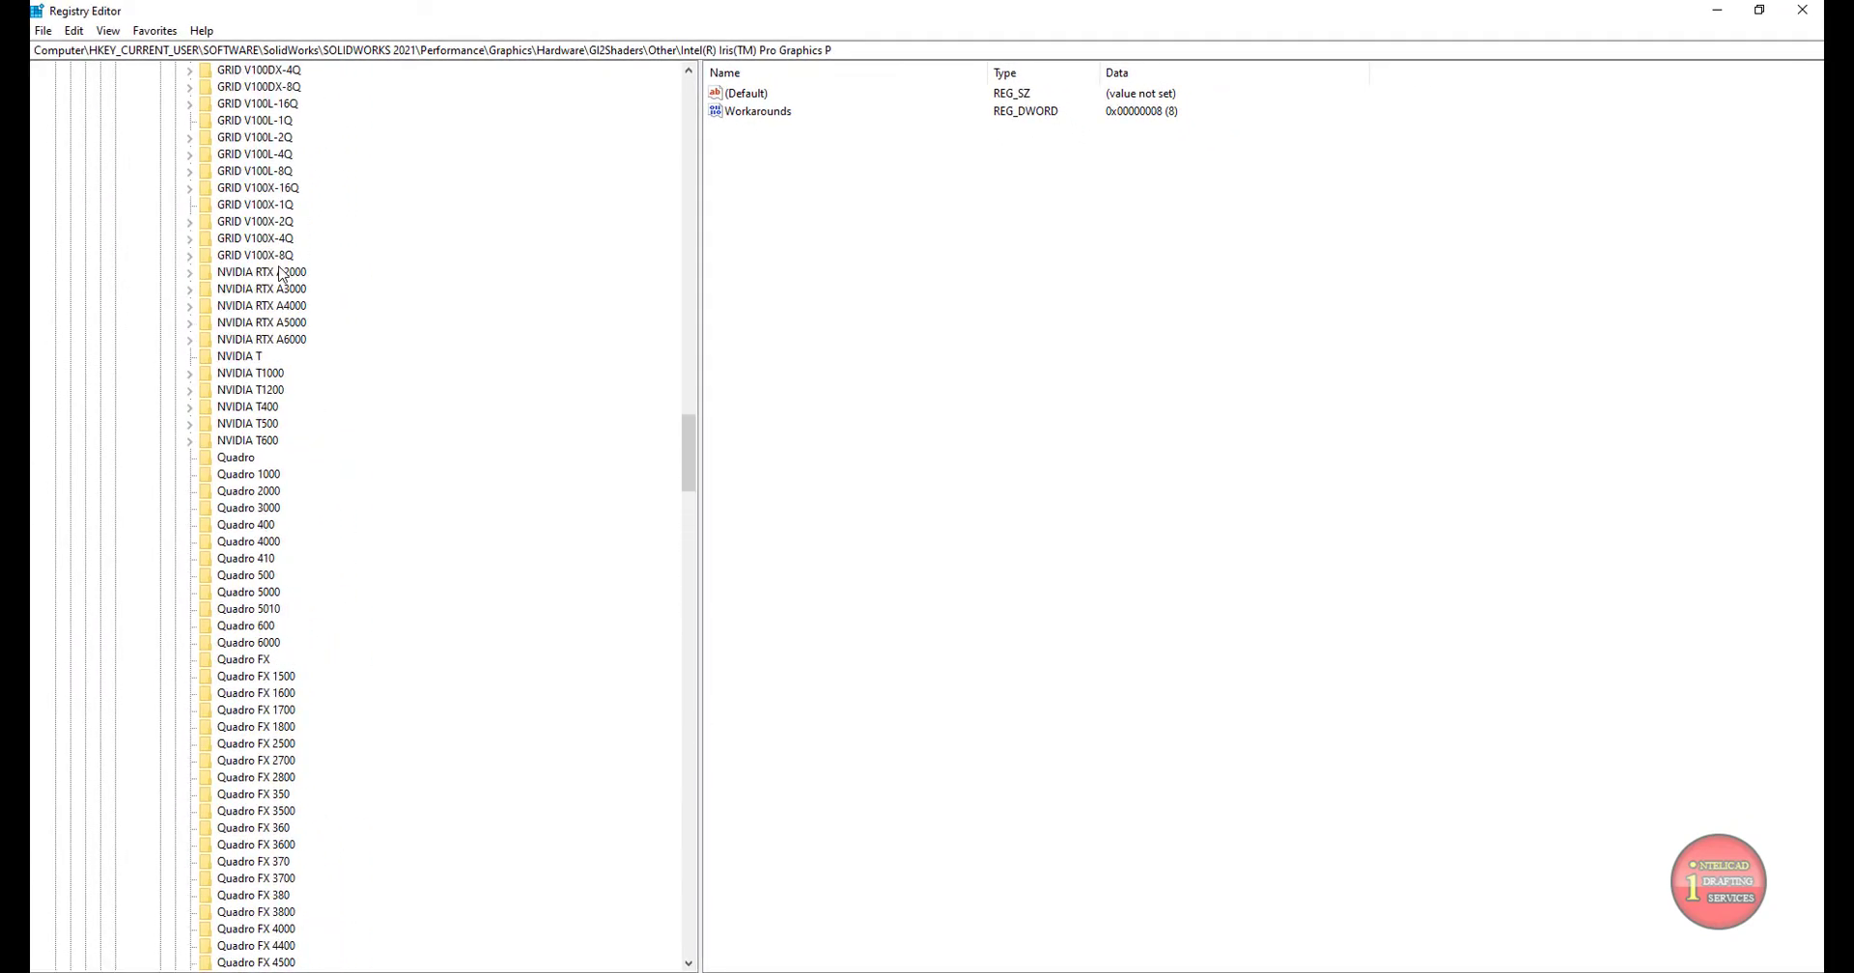
scroll(292, 278, up, 10)
scroll(294, 290, up, 10)
scroll(295, 304, up, 10)
scroll(280, 328, up, 3)
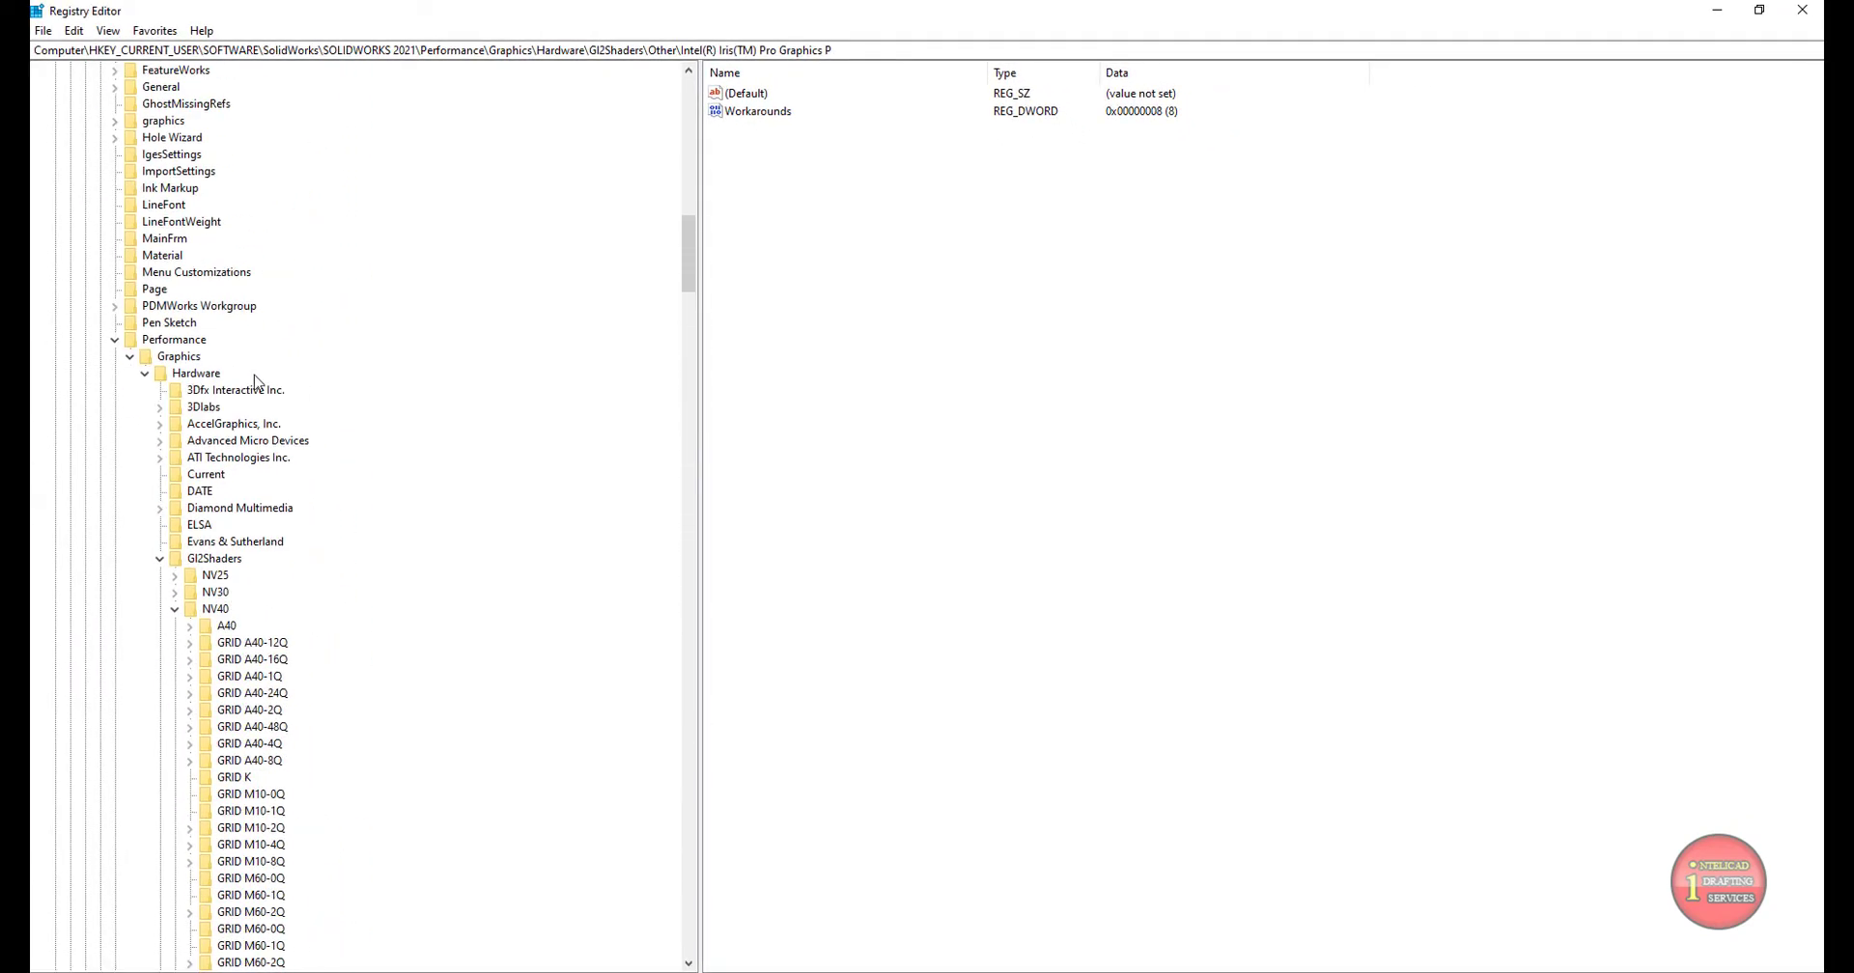
scroll(223, 424, down, 2)
Collapse the NV40, Gl2Shaders, Hardware and Graphics keys under SOLIDWORKS 2021.
click(175, 508)
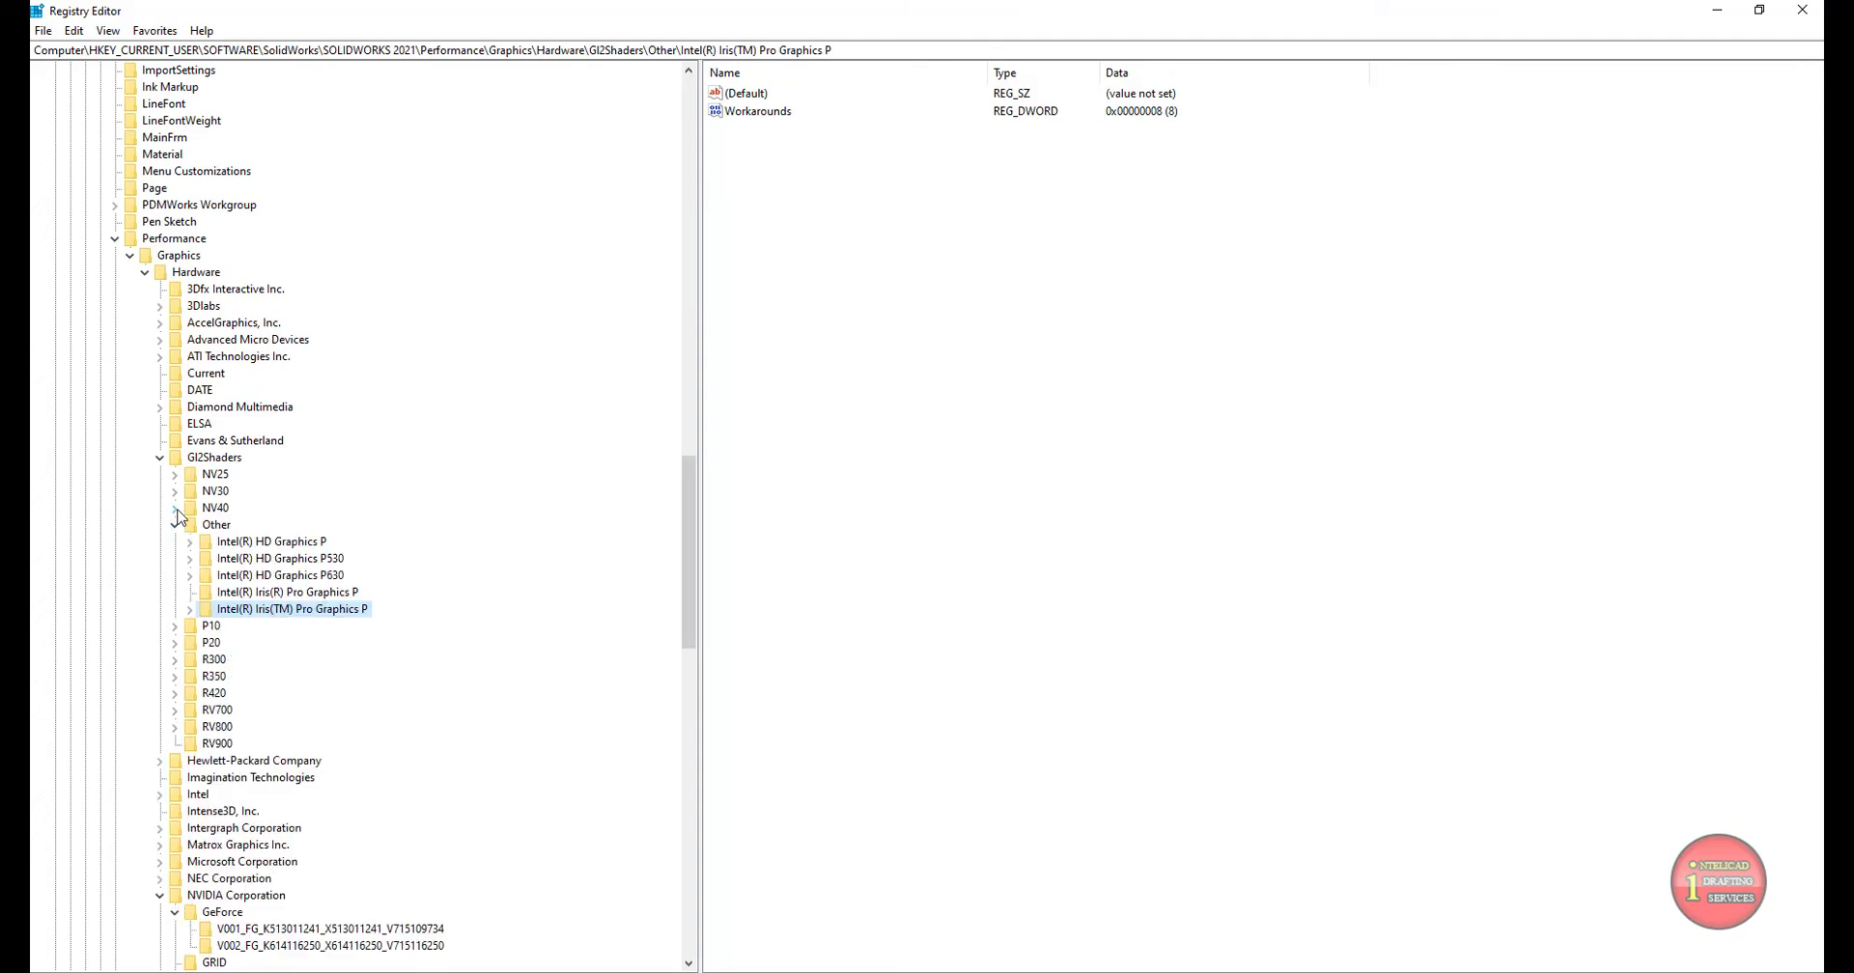
click(159, 458)
click(145, 272)
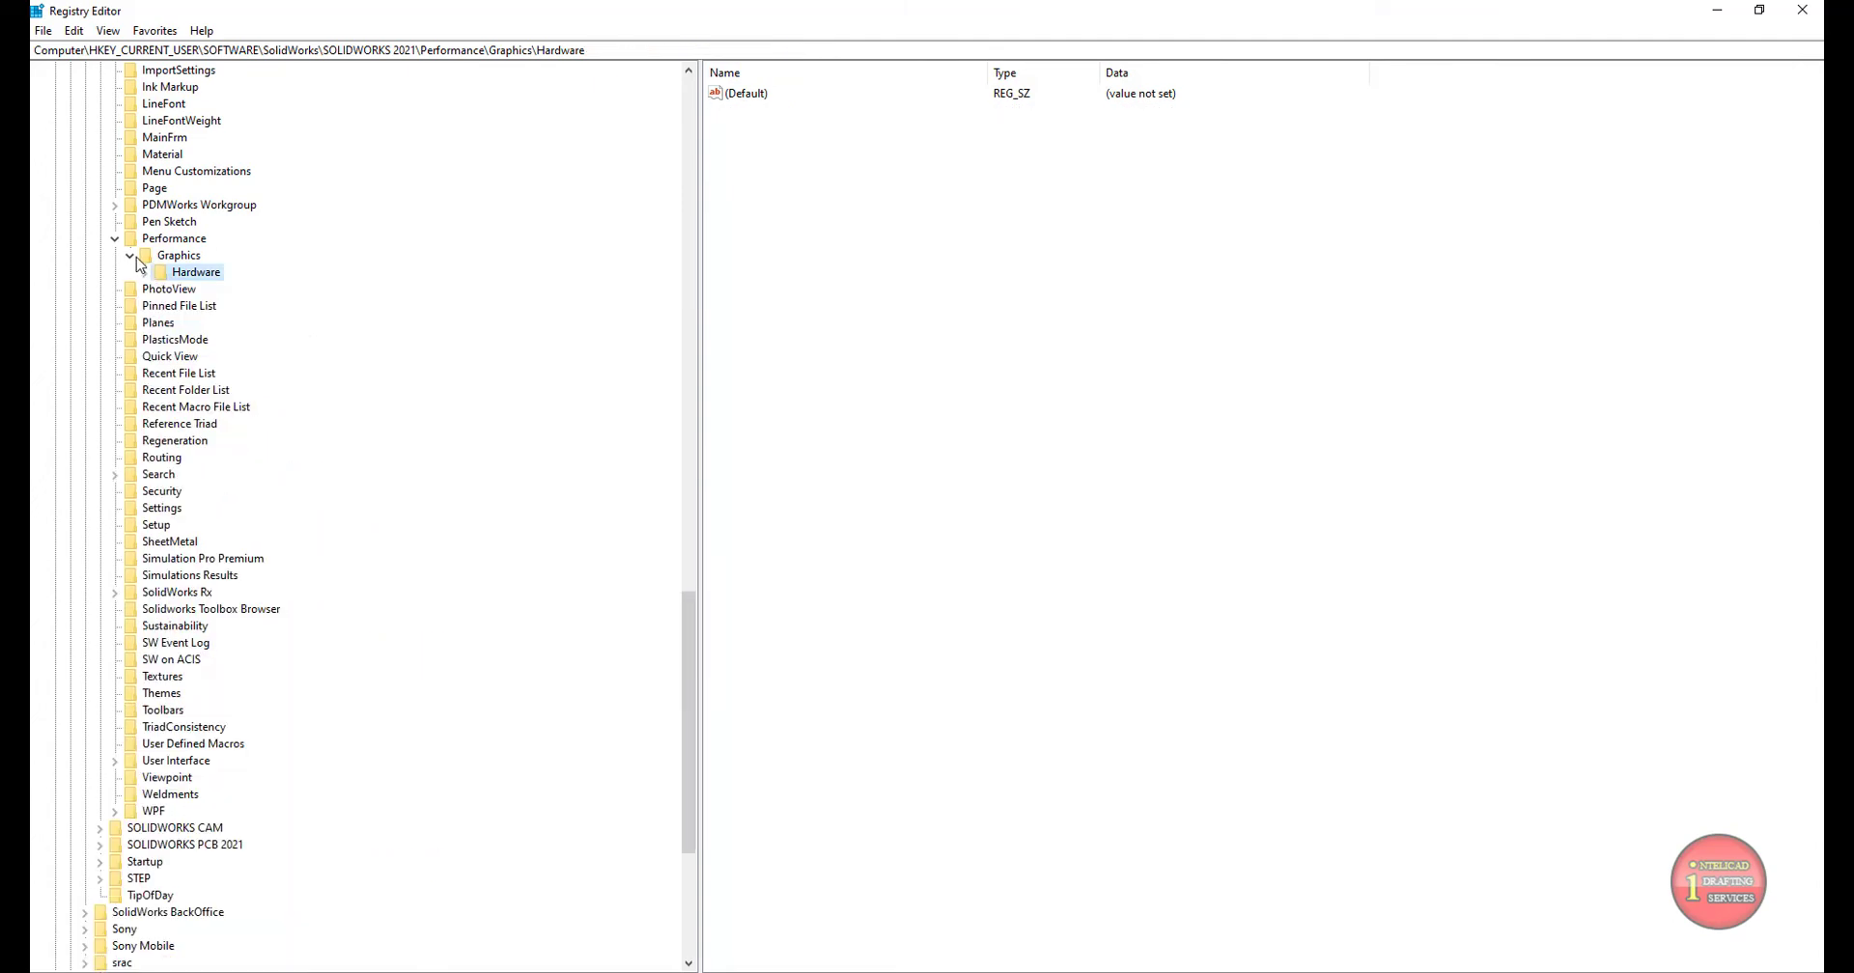
click(130, 255)
scroll(319, 415, up, 2)
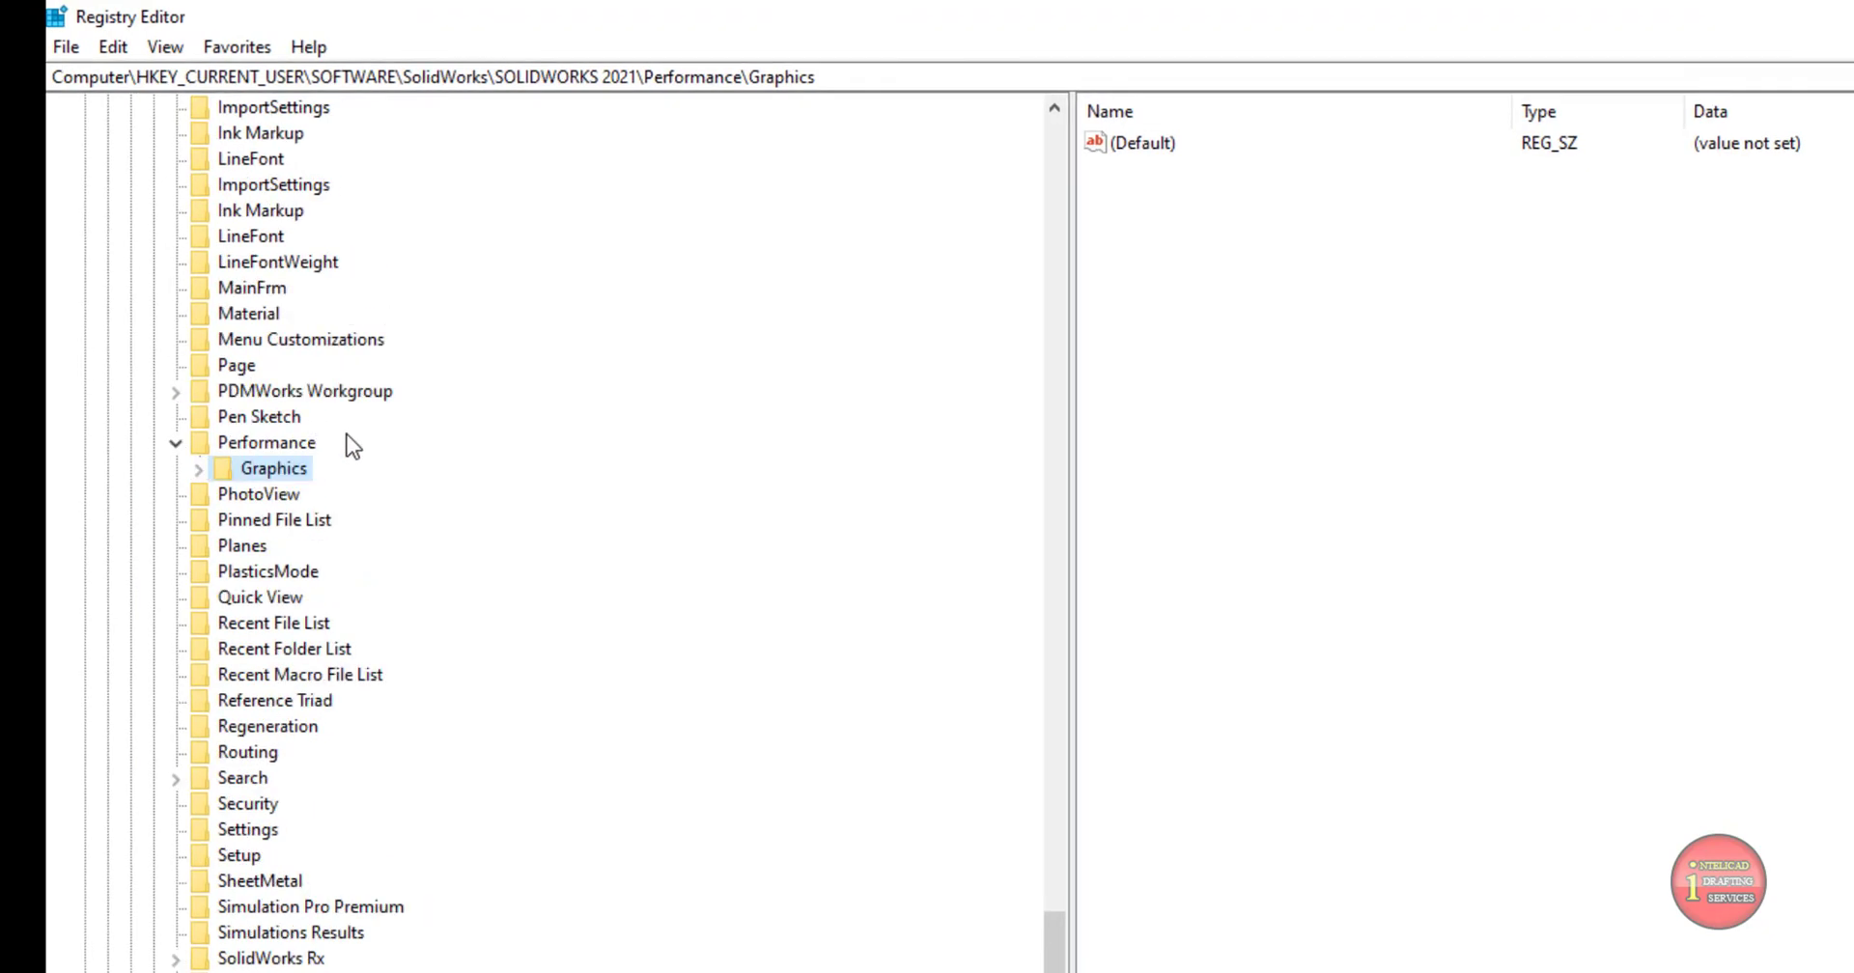
scroll(228, 489, up, 10)
scroll(174, 675, up, 3)
Expand SOLIDWORKS 2020 down to Gl2Shaders > NV40 and select the GeForce GTX 660/PCIe/SSE2 key.
click(152, 753)
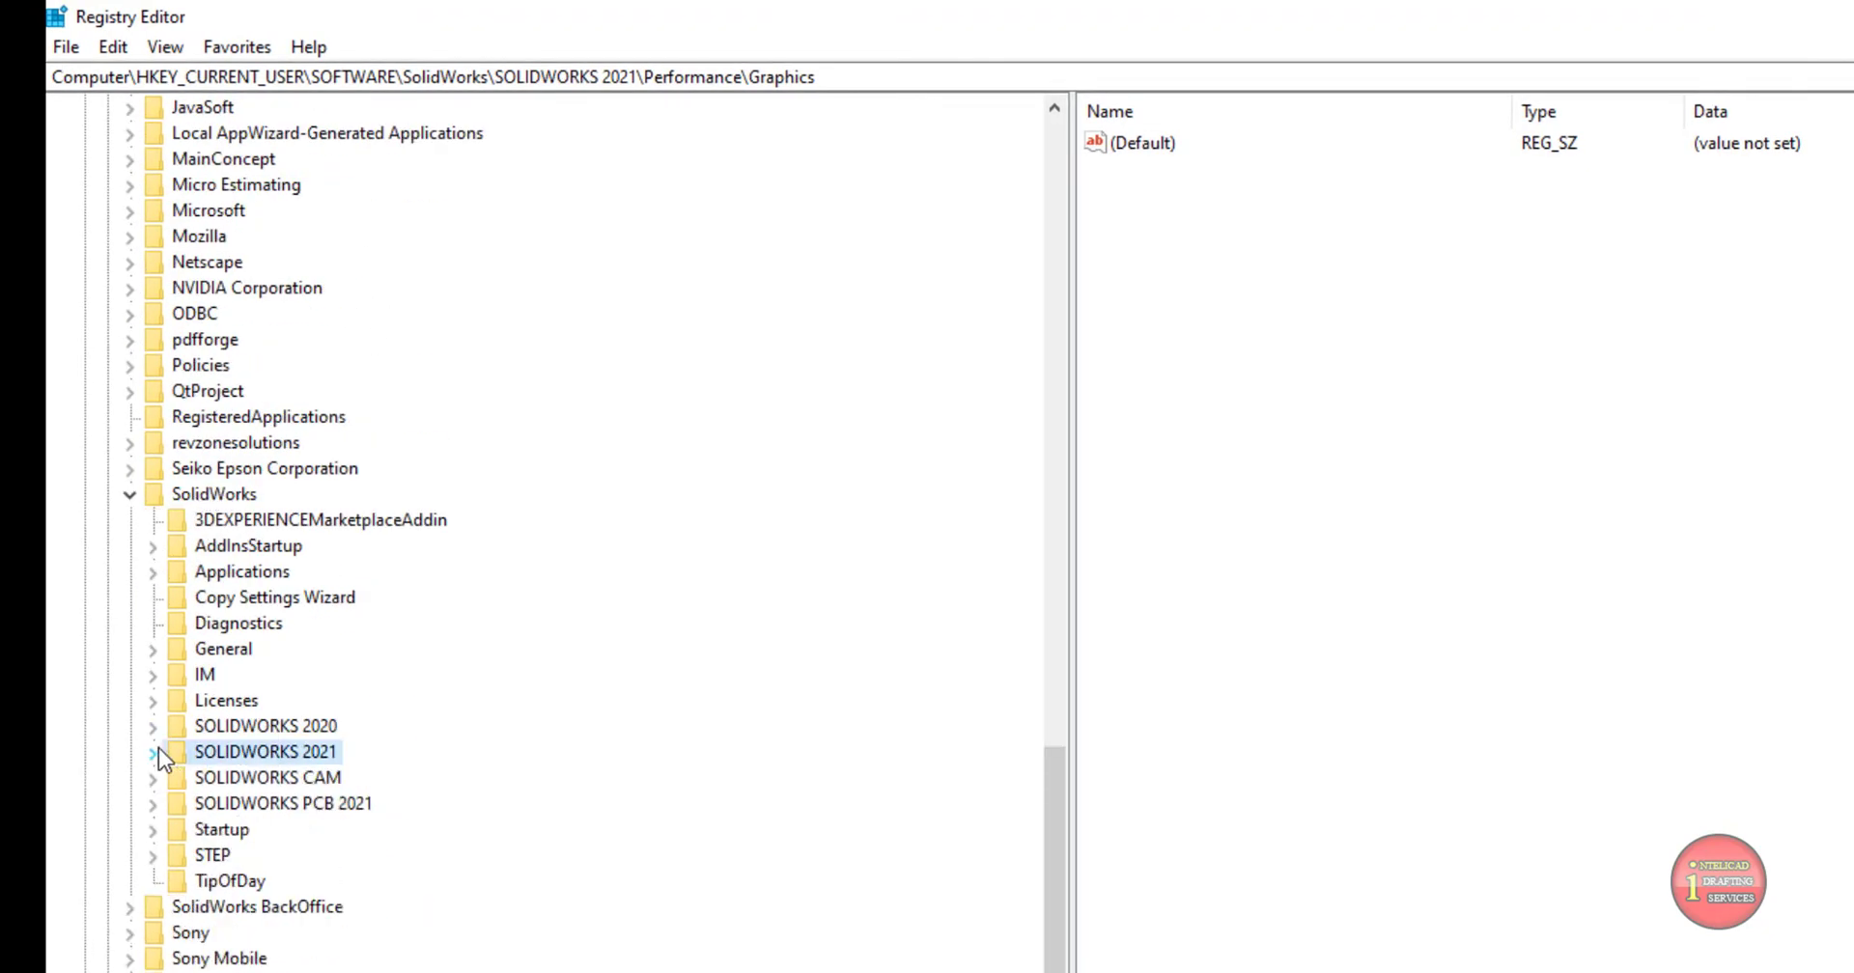
double_click(290, 726)
scroll(506, 570, down, 5)
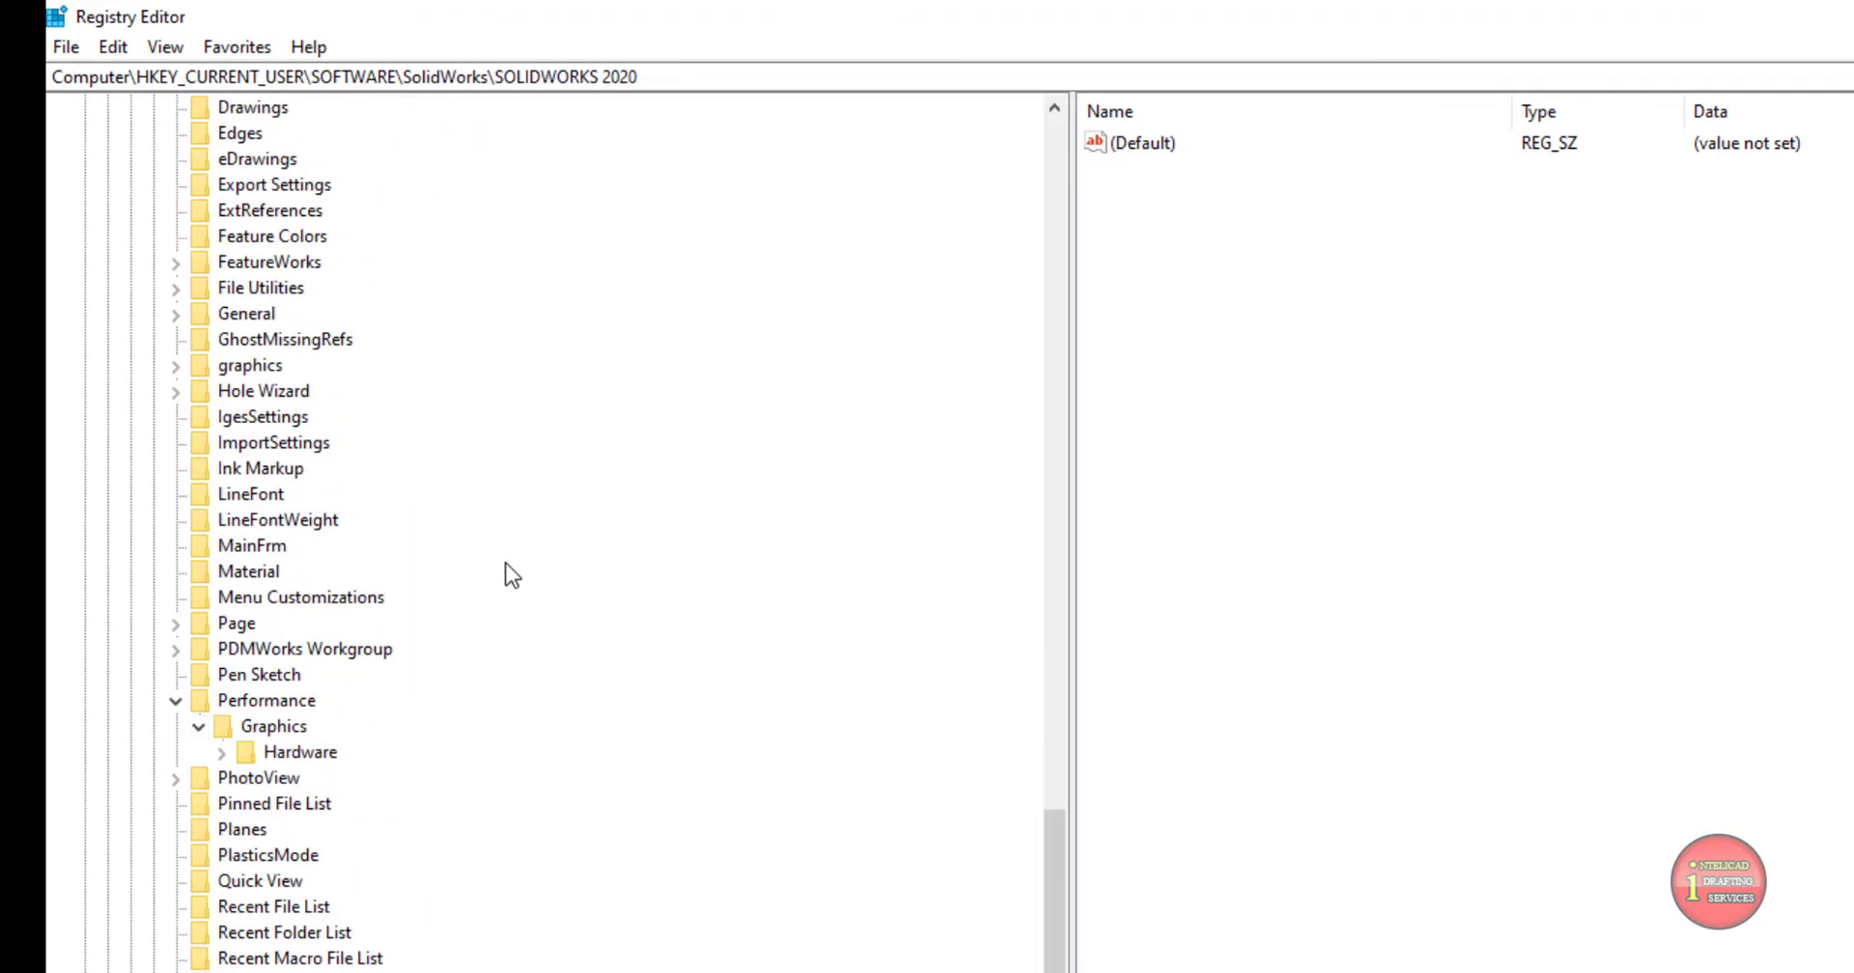
double_click(295, 751)
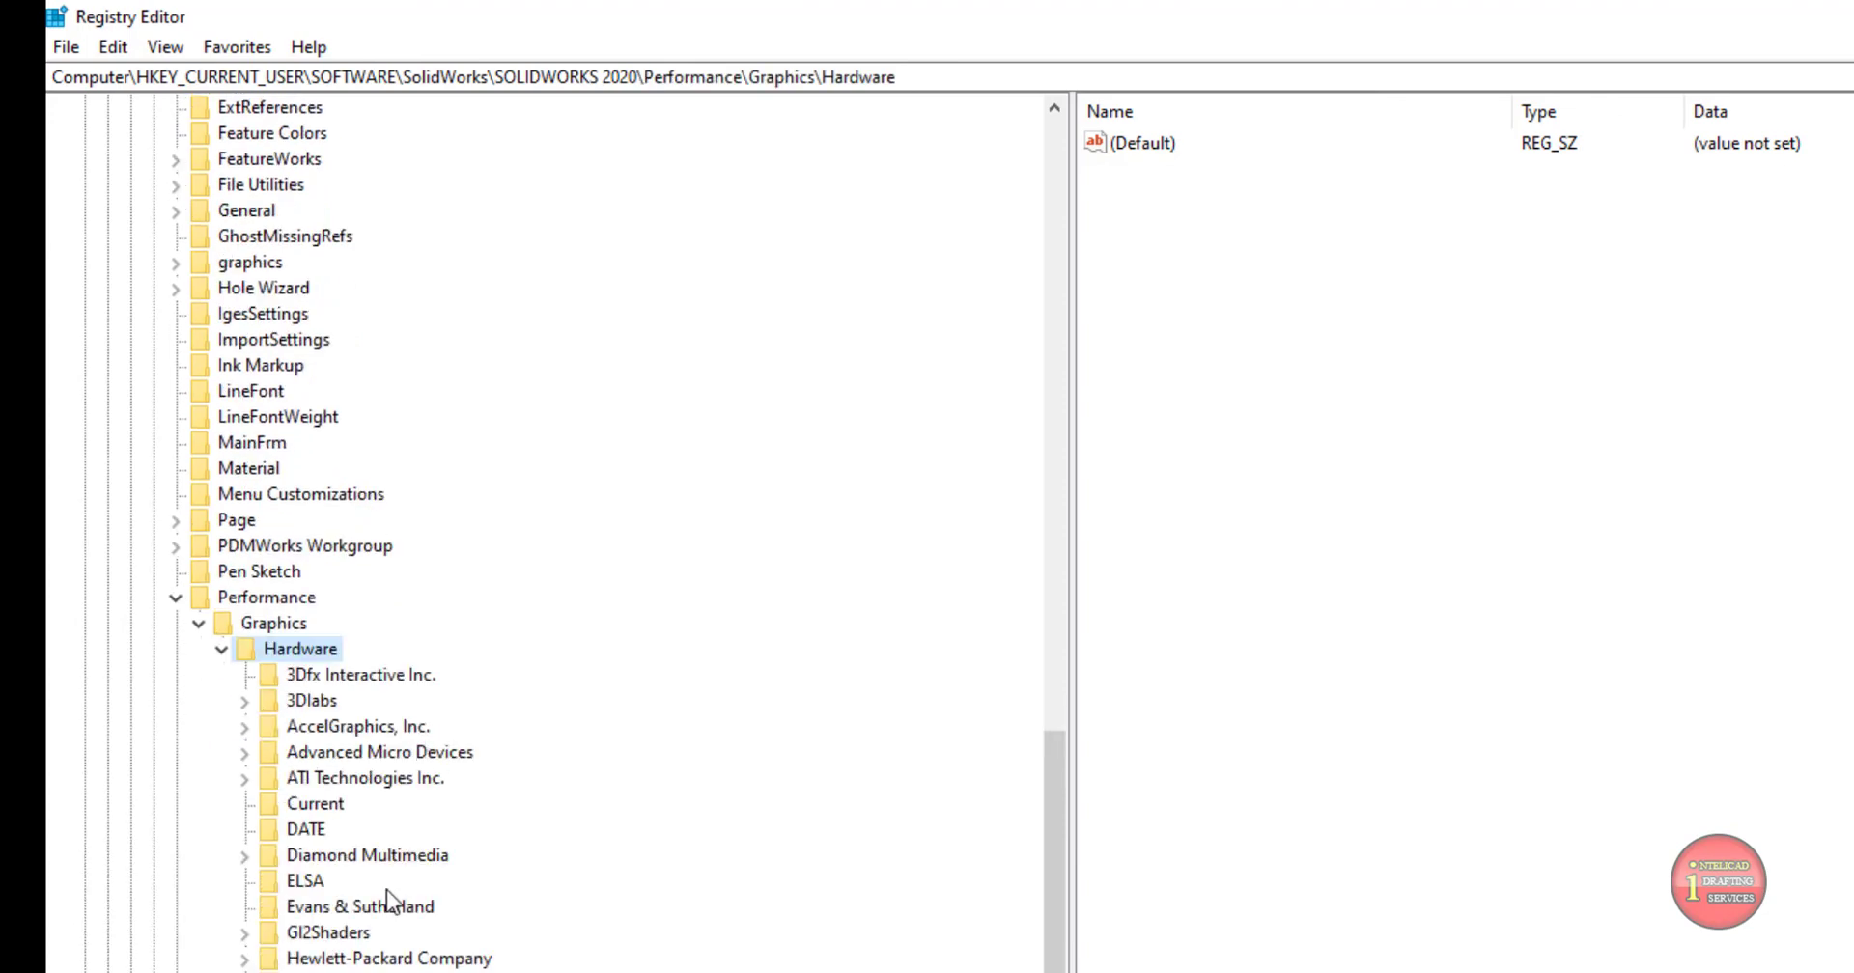
double_click(364, 933)
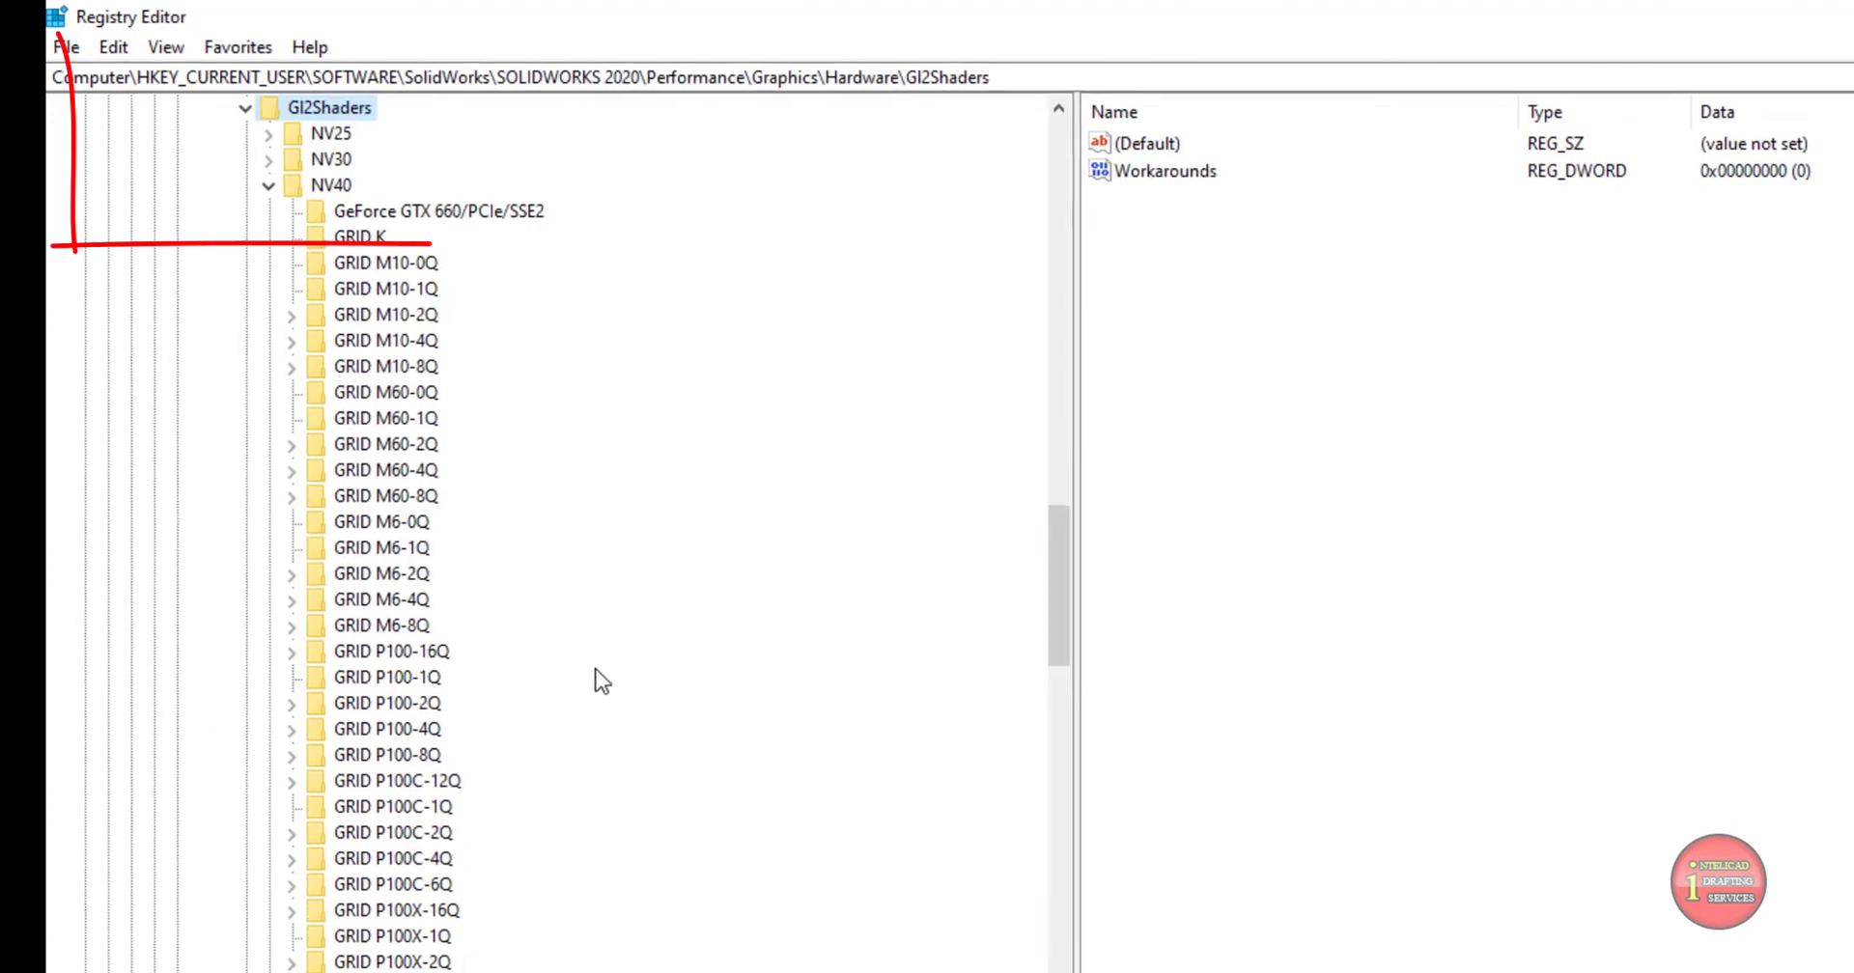
click(541, 216)
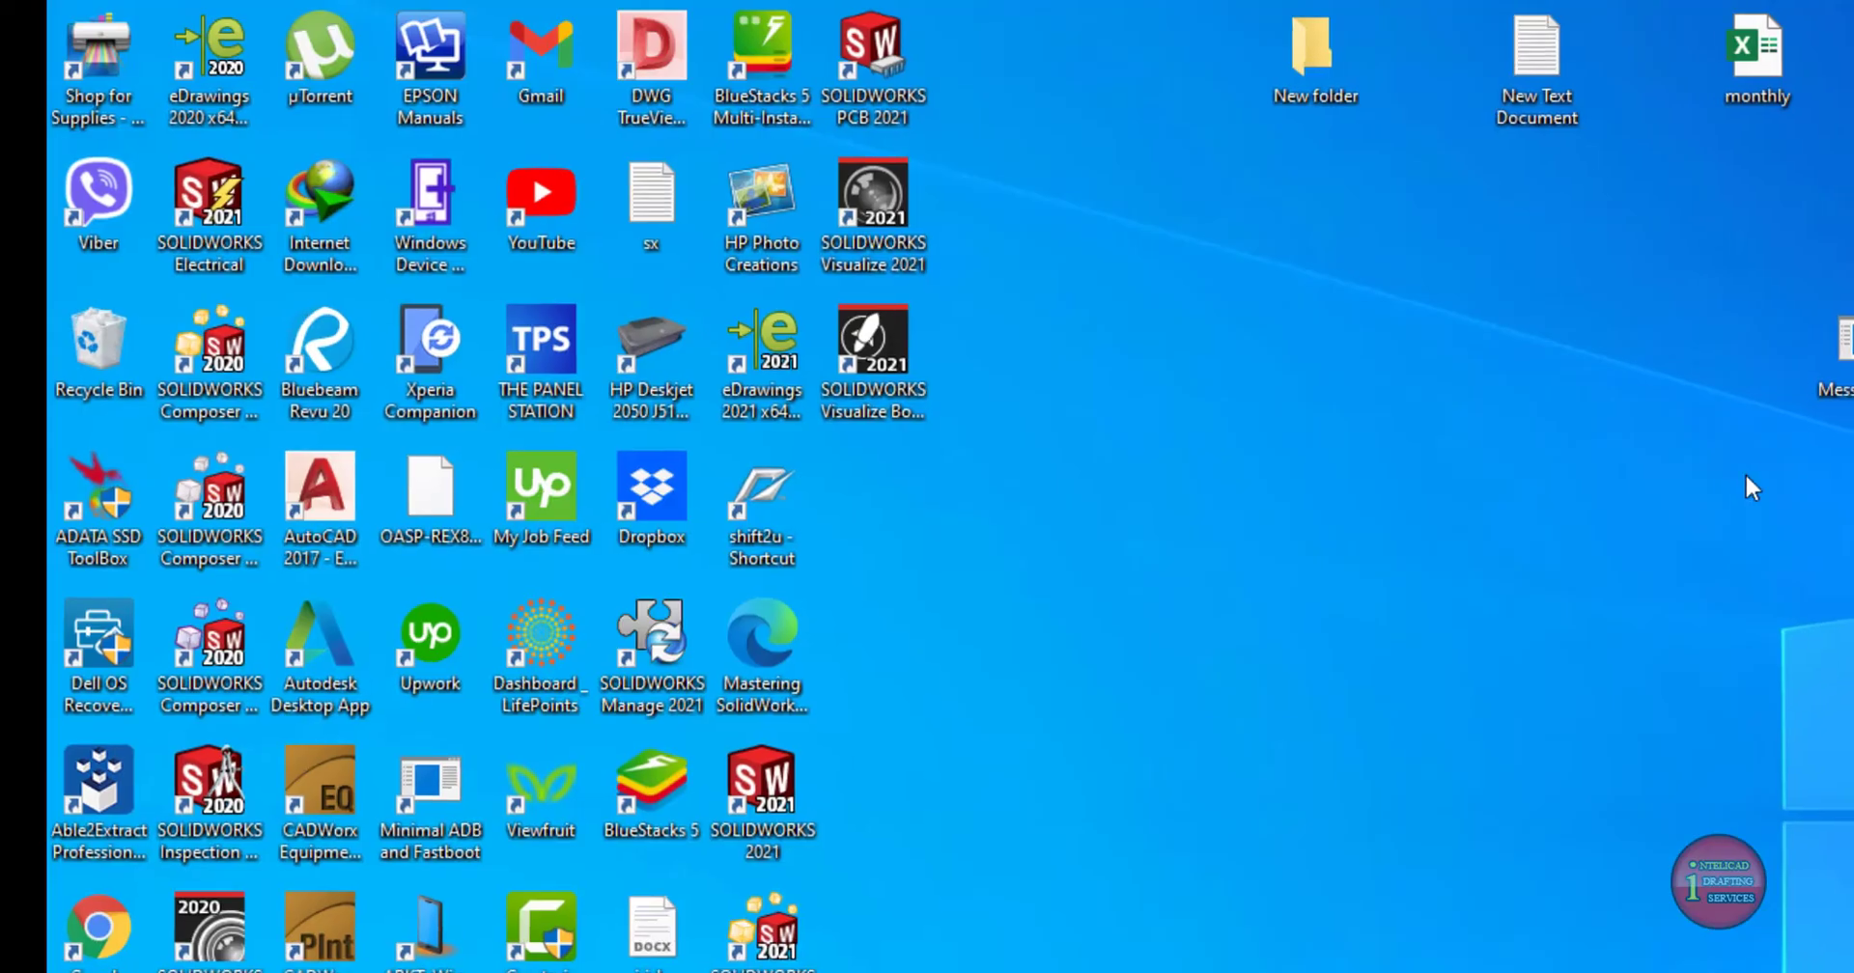
Read the GeForce GTX 660 driver 456.71 in NVIDIA Control Panel's System Information, then close the panel.
right_click(1355, 367)
click(1275, 529)
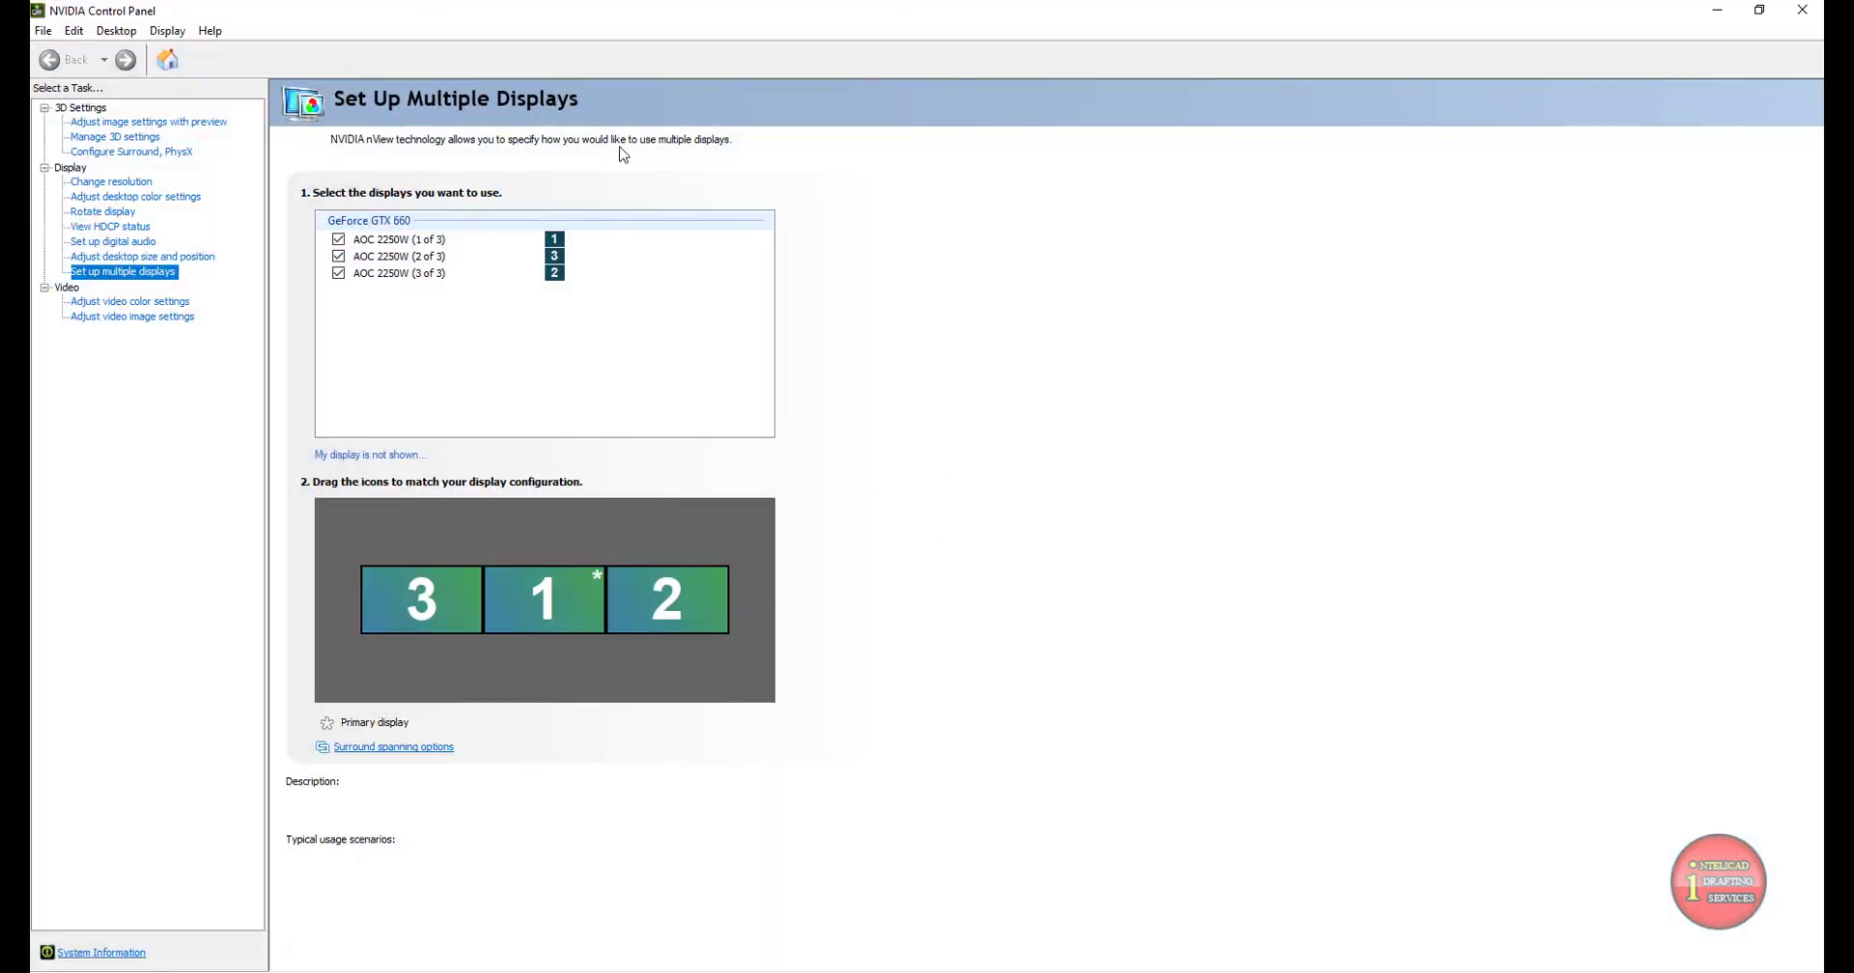
click(212, 32)
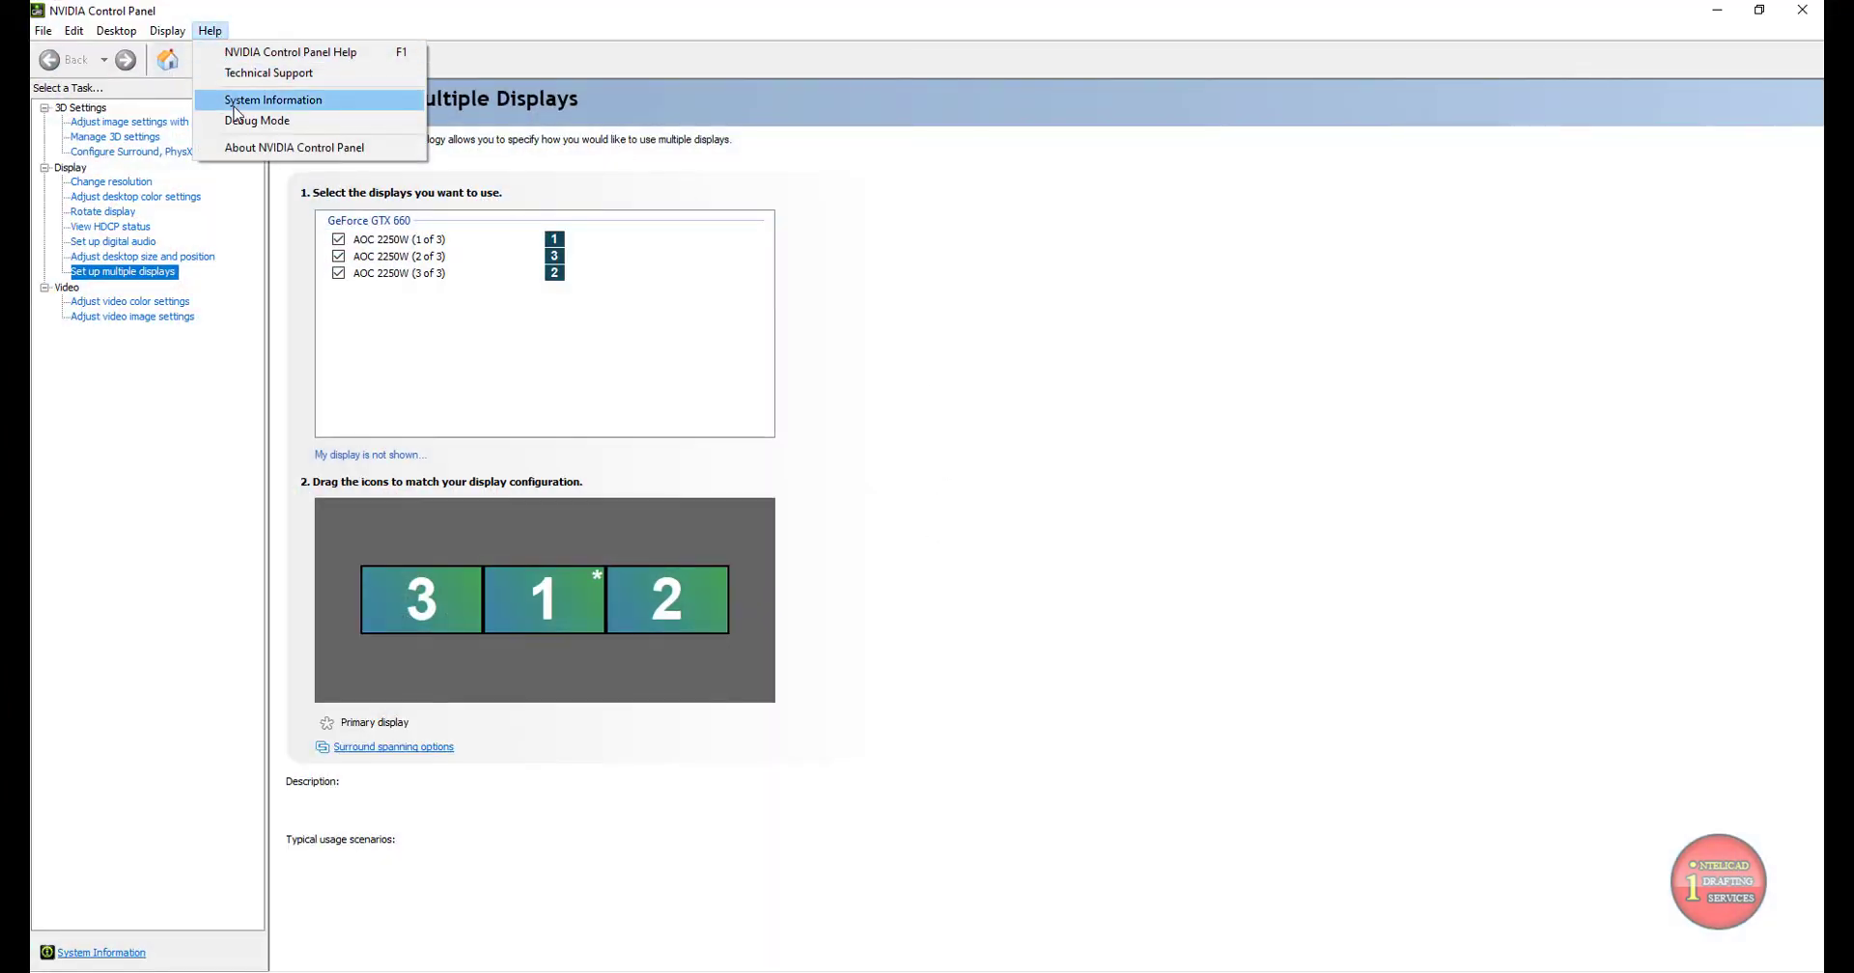
click(233, 105)
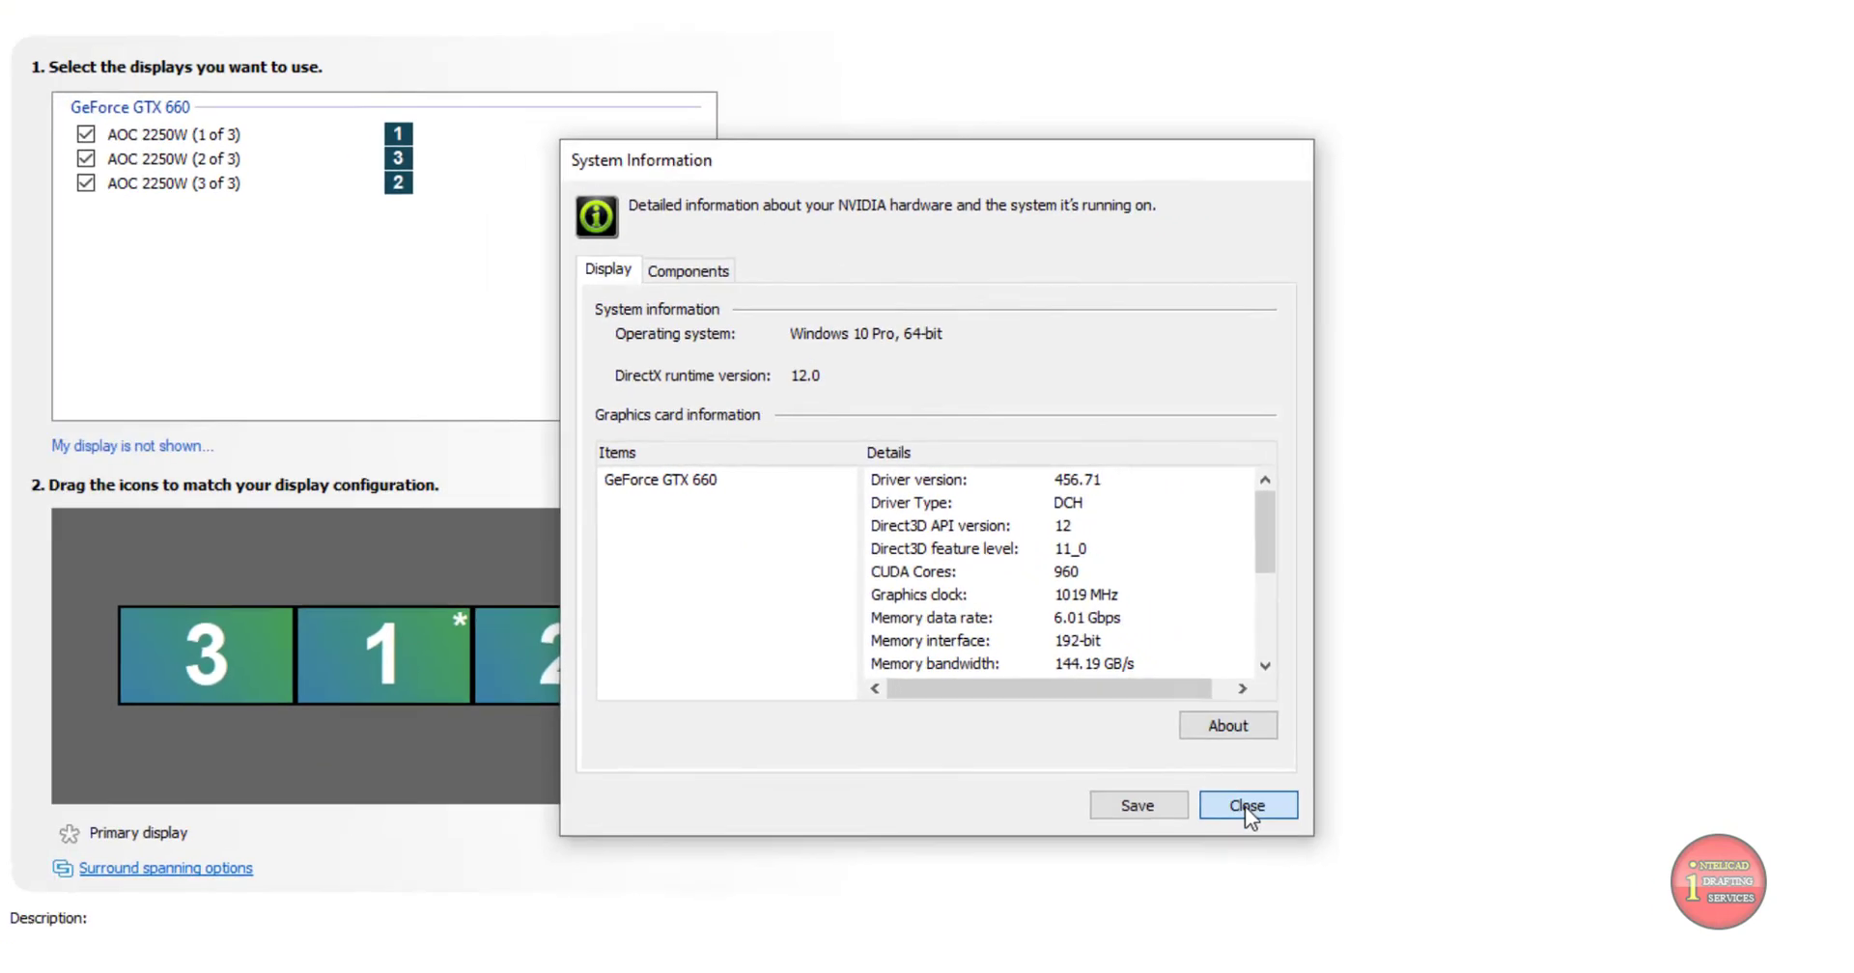
click(1251, 919)
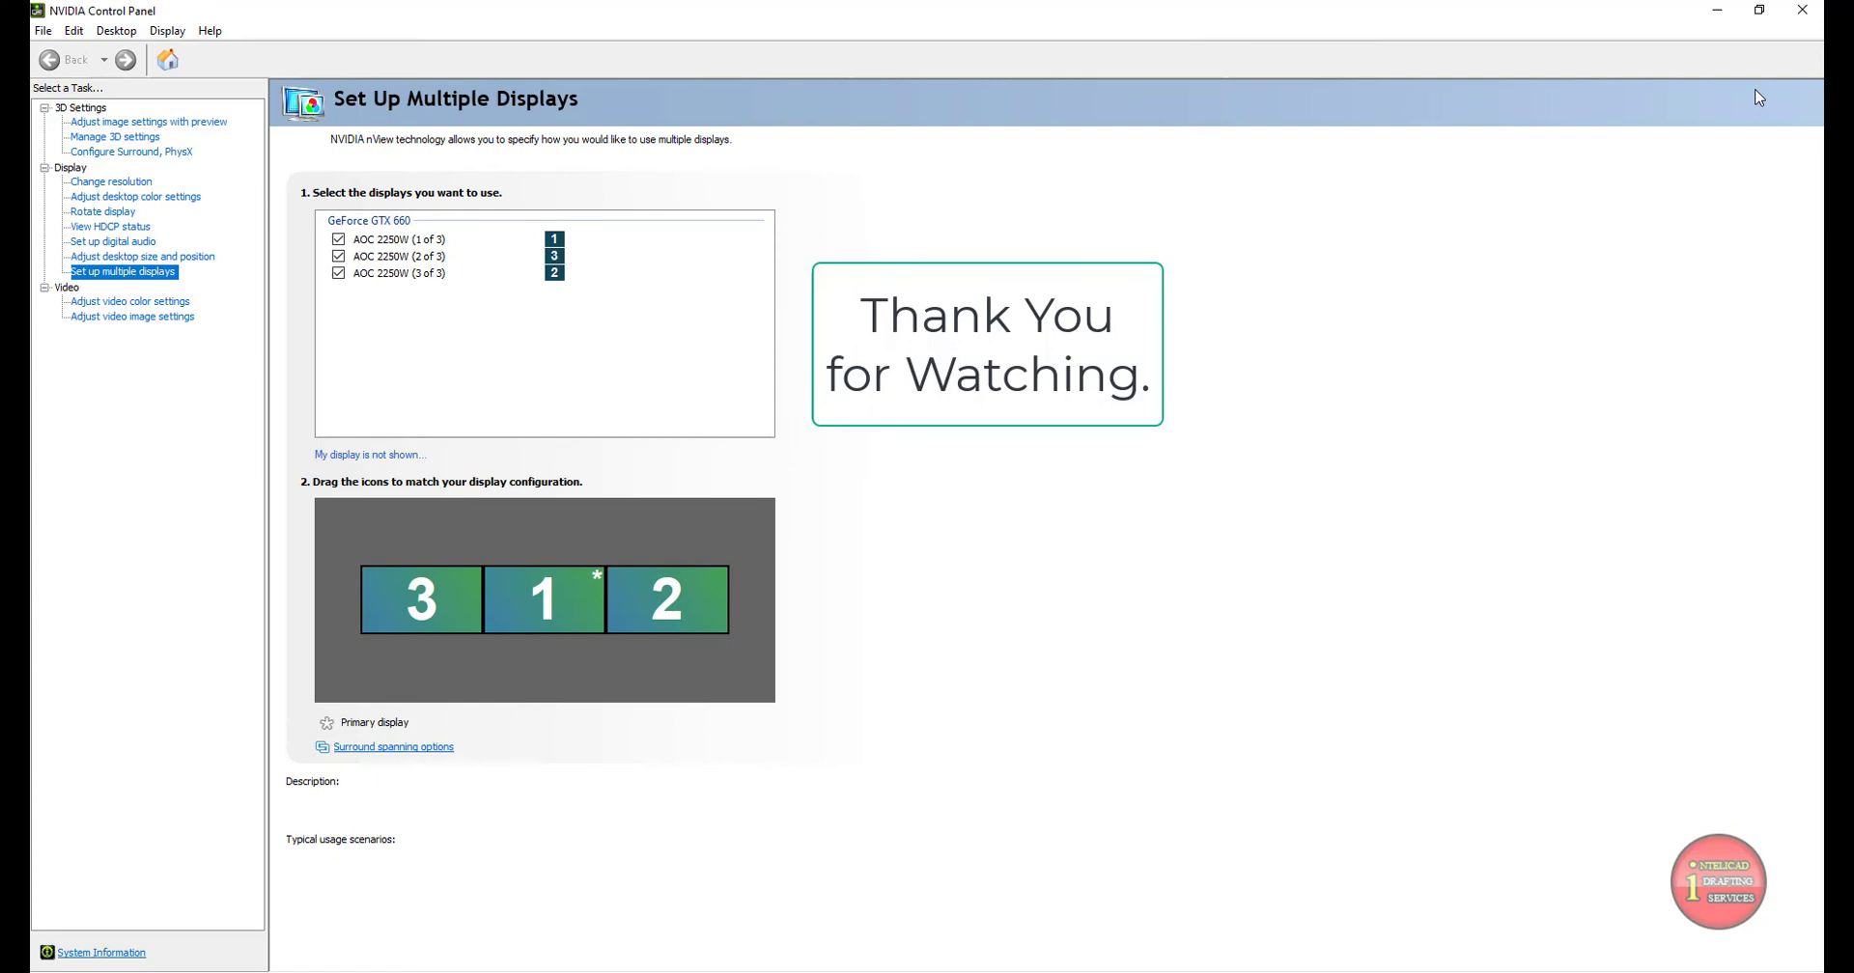
click(1798, 13)
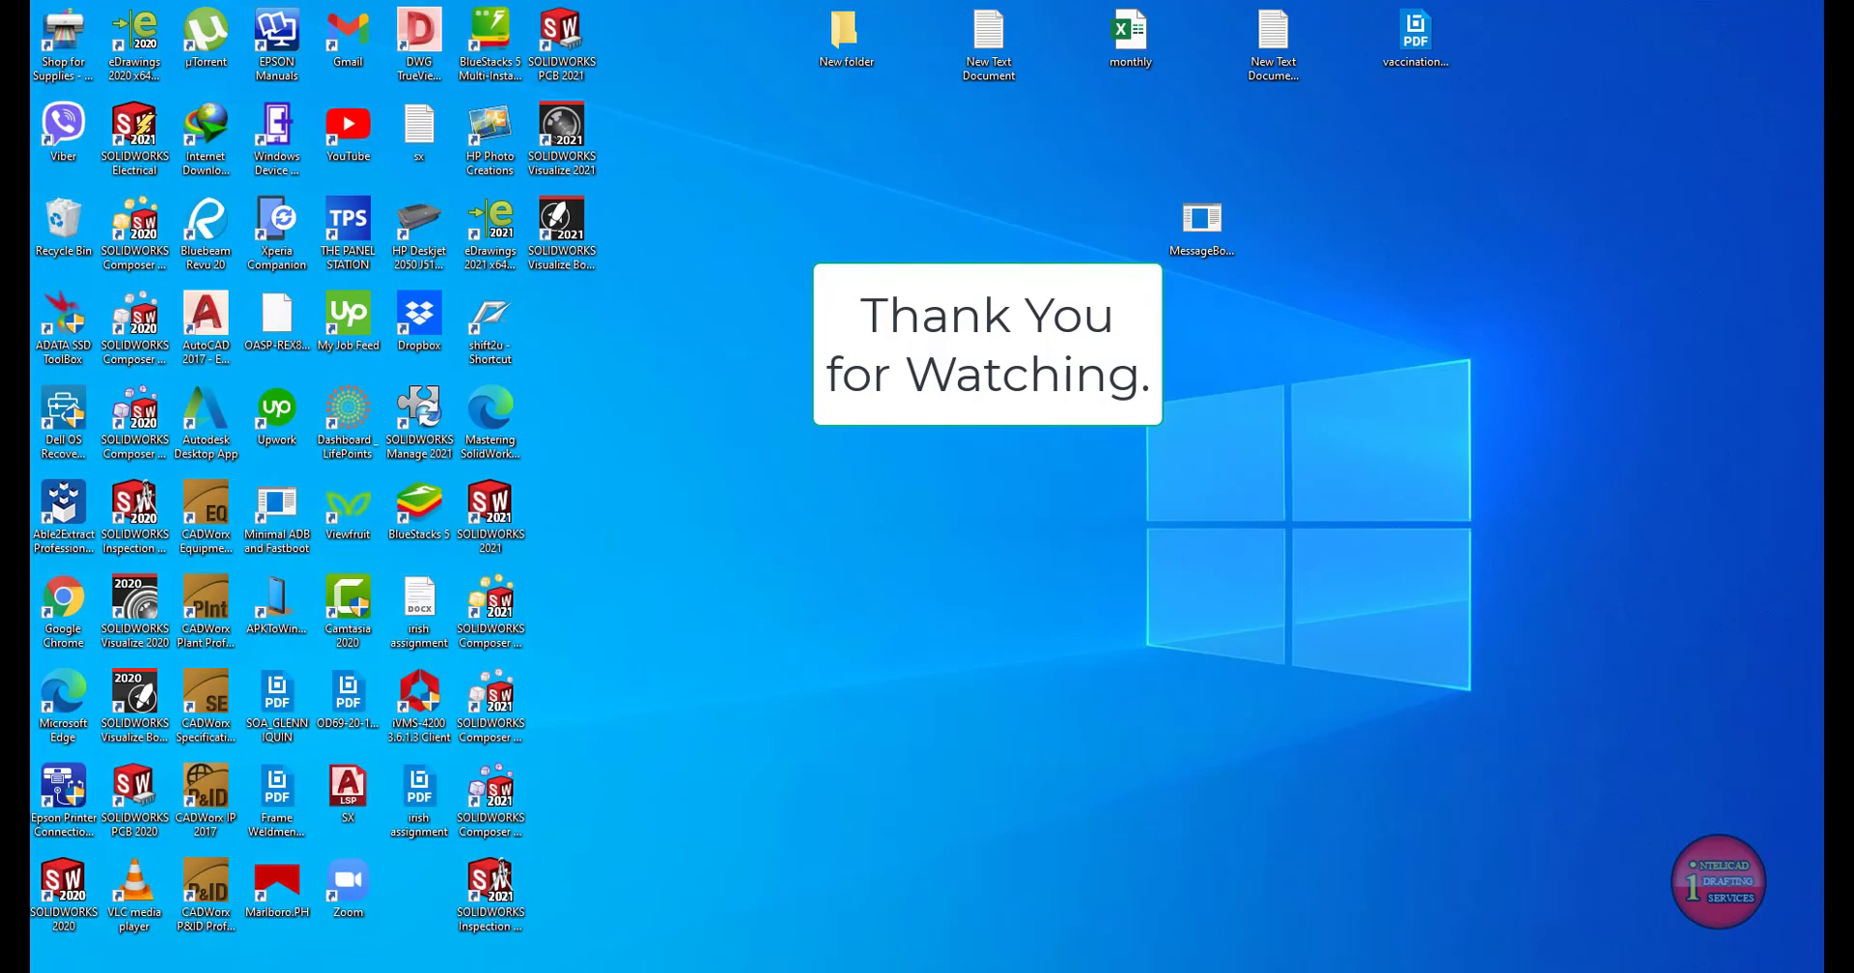